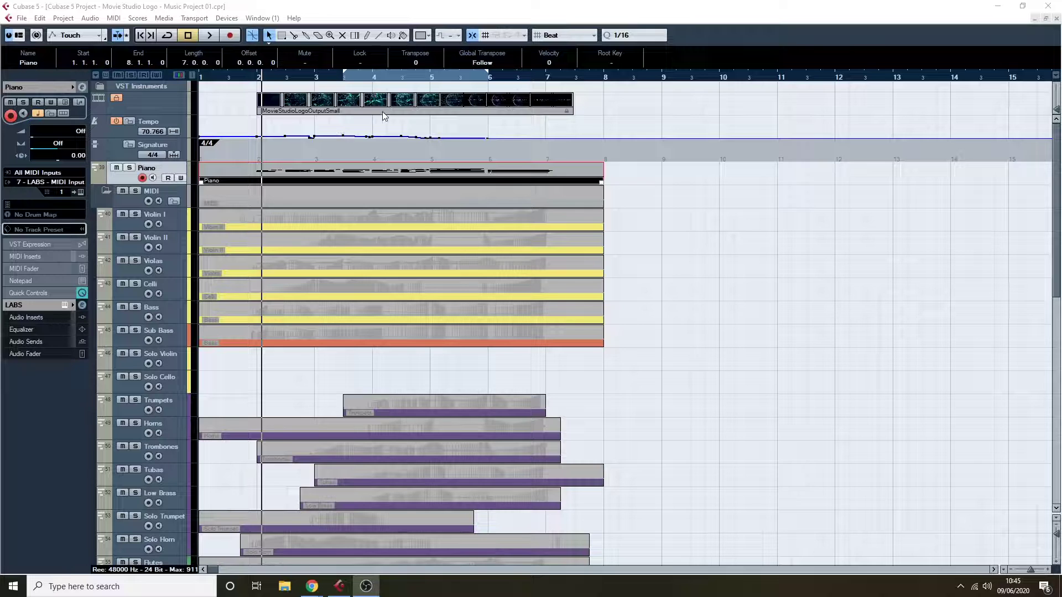
{"action": "scroll", "coordinate": [397, 127], "scroll_direction": "up", "scroll_amount": 8}
{"action": "scroll", "coordinate": [308, 203], "scroll_direction": "down", "scroll_amount": 6}
{"action": "scroll", "coordinate": [308, 200], "scroll_direction": "up", "scroll_amount": 8}
{"action": "left_click", "coordinate": [476, 45]}
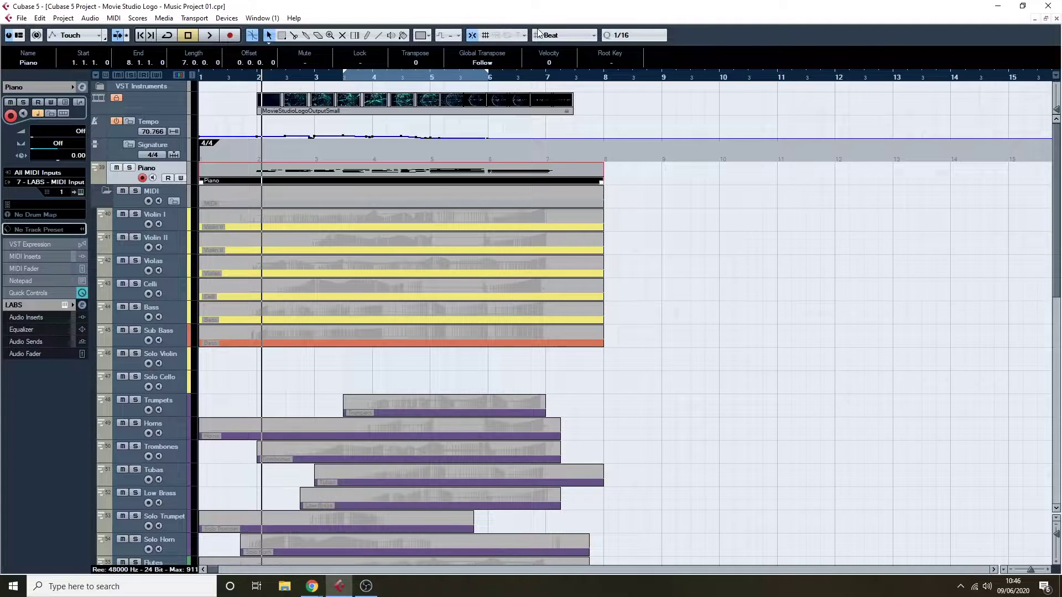
Show the video player and play the project with the logo video from midway between bars 1 and 2, stopping near the end
{"action": "left_click", "coordinate": [236, 76]}
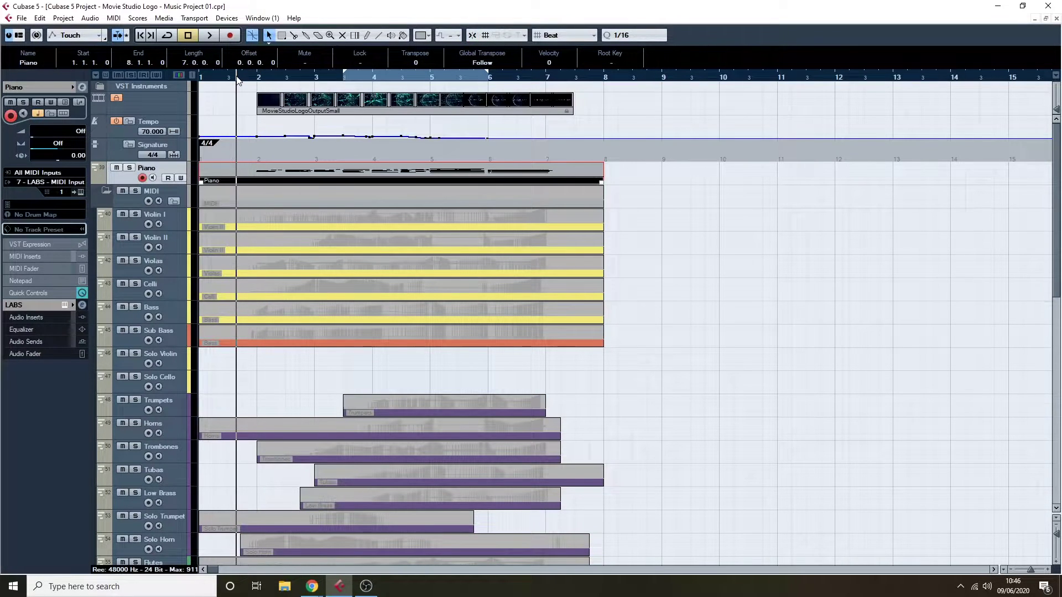
{"action": "key", "text": "F8"}
{"action": "left_click_drag", "start_coordinate": [838, 173], "coordinate": [680, 227]}
{"action": "key", "text": "space"}
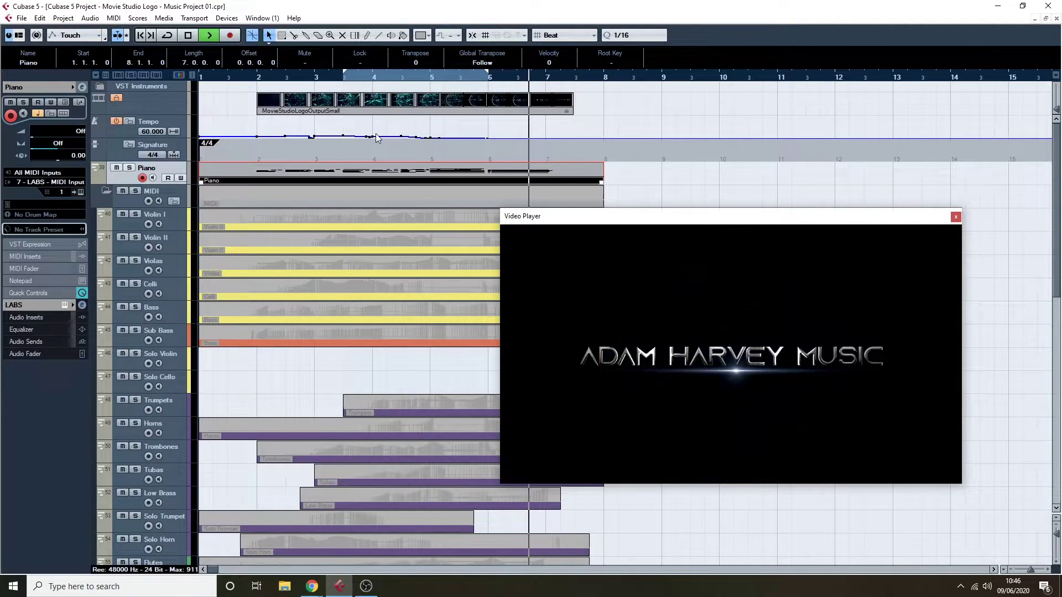
{"action": "key", "text": "space"}
Move the video player further aside and place the playback position at several points of the logo video, ending just before bar 2
{"action": "left_click_drag", "start_coordinate": [616, 217], "coordinate": [685, 207]}
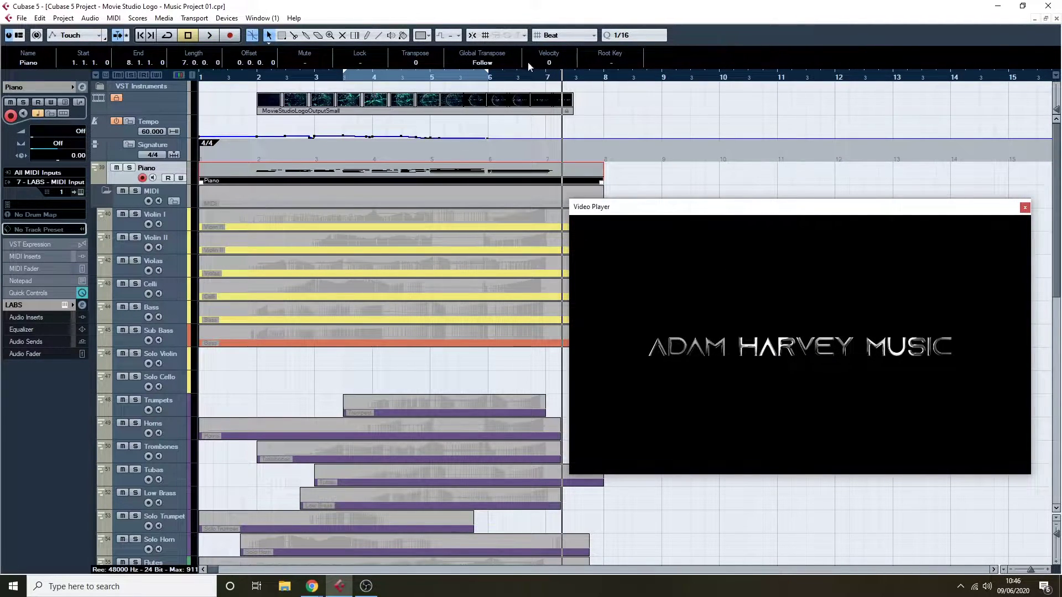
{"action": "left_click_drag", "start_coordinate": [457, 77], "coordinate": [334, 81]}
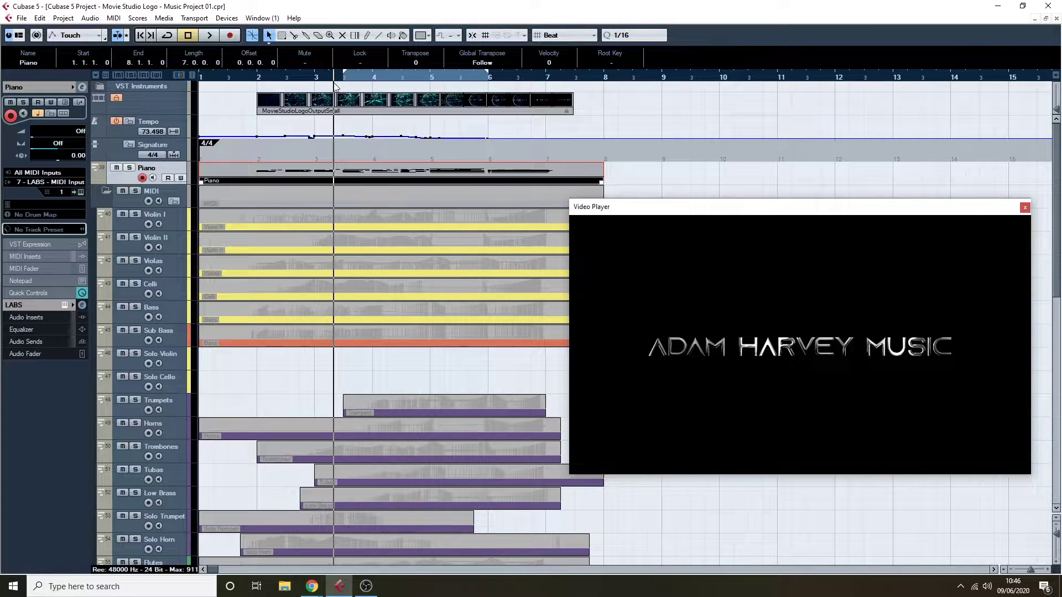
{"action": "left_click", "coordinate": [421, 78]}
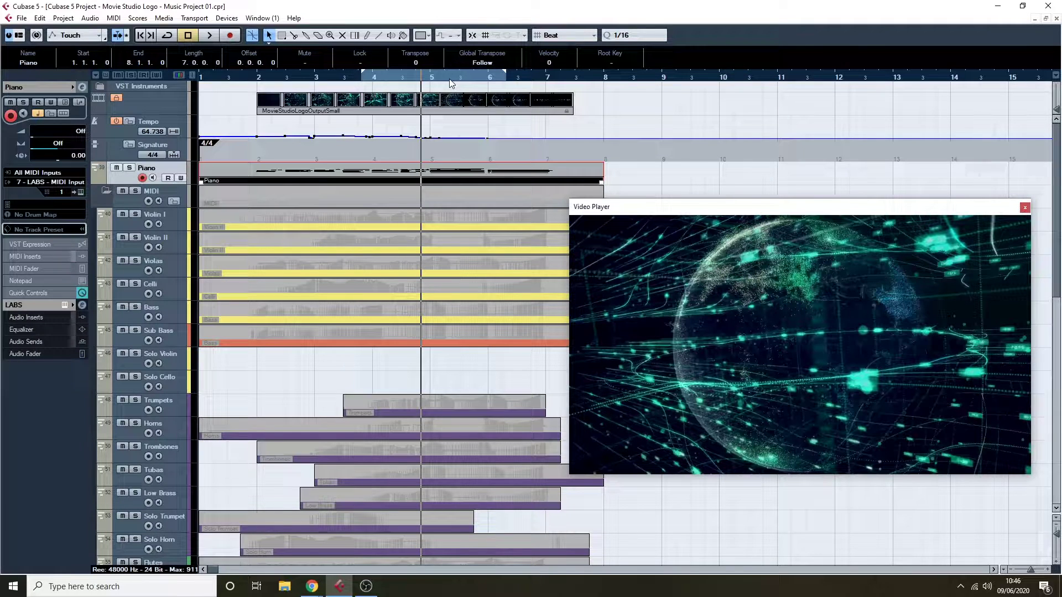
{"action": "left_click_drag", "start_coordinate": [372, 74], "coordinate": [255, 83]}
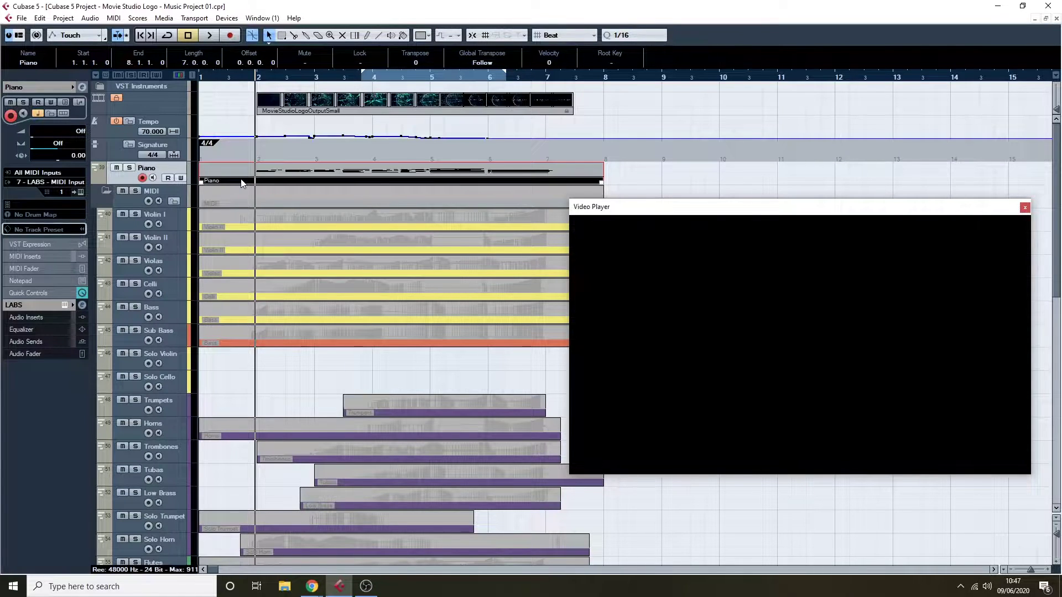
{"action": "scroll", "coordinate": [366, 170], "scroll_direction": "down", "scroll_amount": 5}
{"action": "scroll", "coordinate": [366, 168], "scroll_direction": "up", "scroll_amount": 5}
{"action": "scroll", "coordinate": [334, 156], "scroll_direction": "down", "scroll_amount": 10}
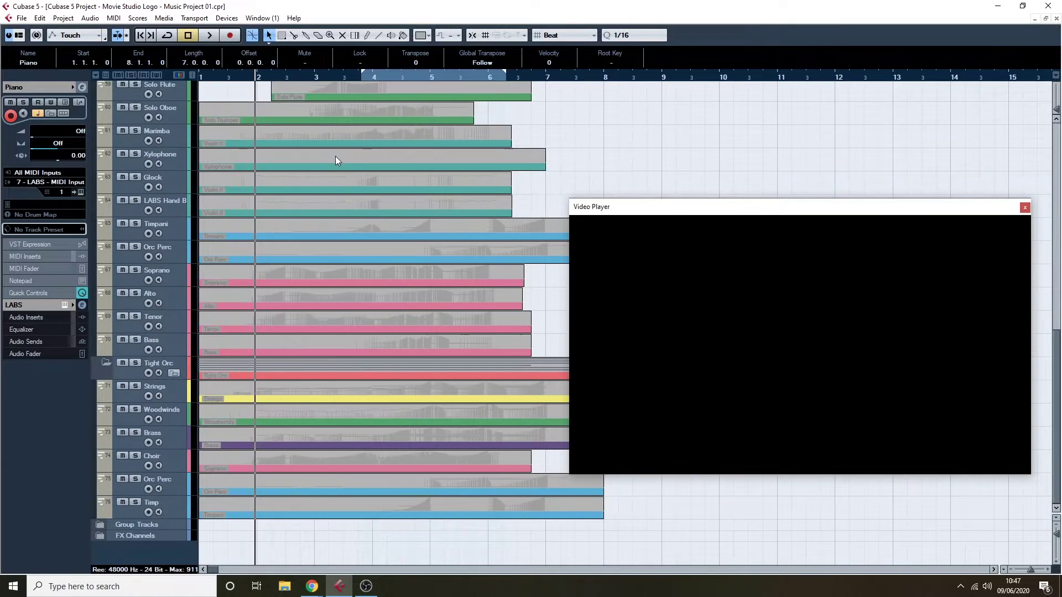
{"action": "scroll", "coordinate": [317, 187], "scroll_direction": "up", "scroll_amount": 10}
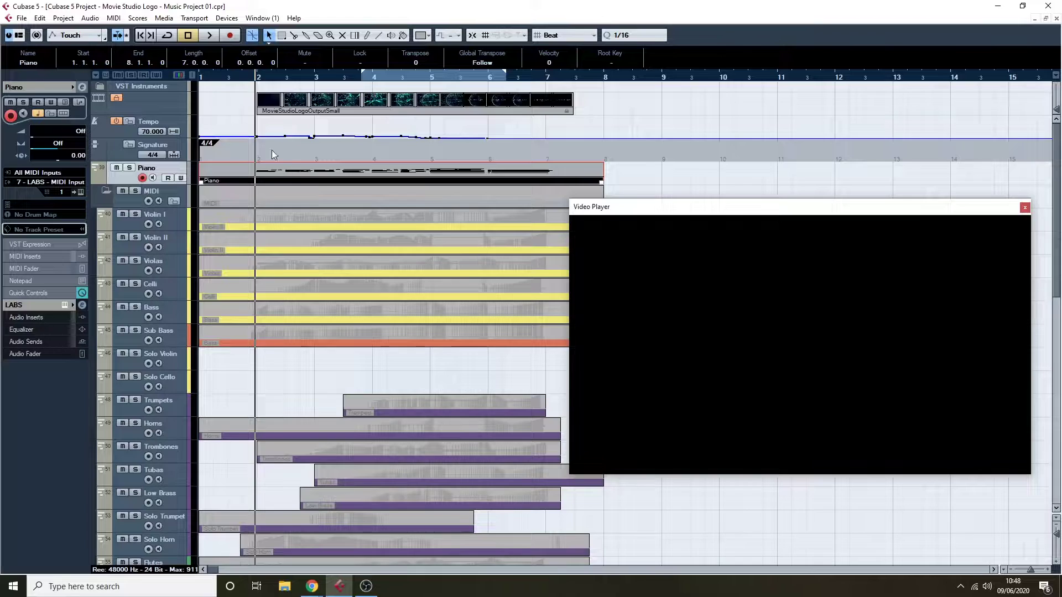
Play the piano sketch against the logo video from just before bar 2, and close the video player
{"action": "left_click", "coordinate": [252, 78]}
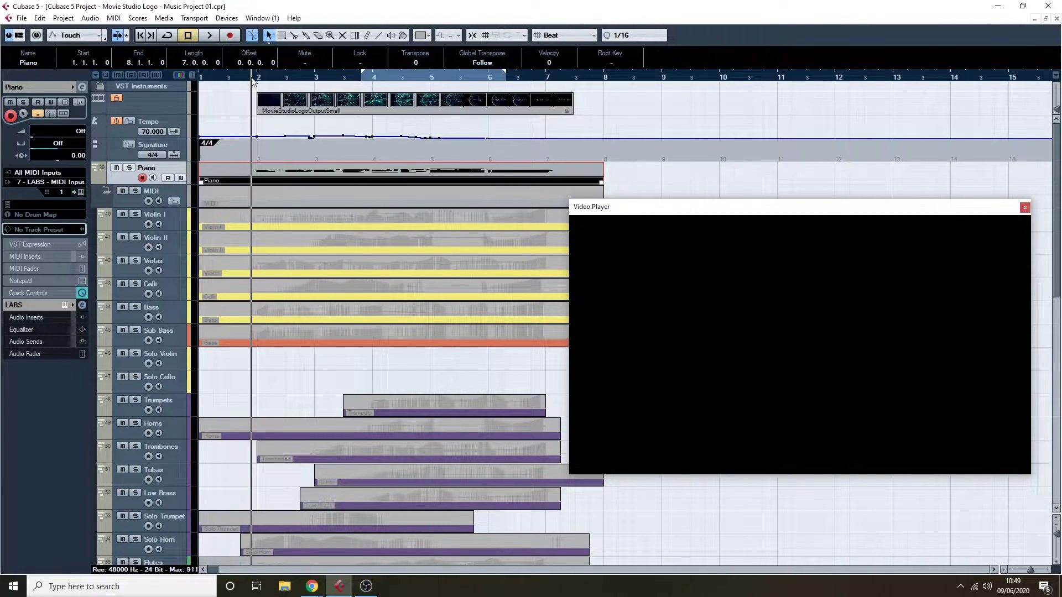
{"action": "key", "text": "space"}
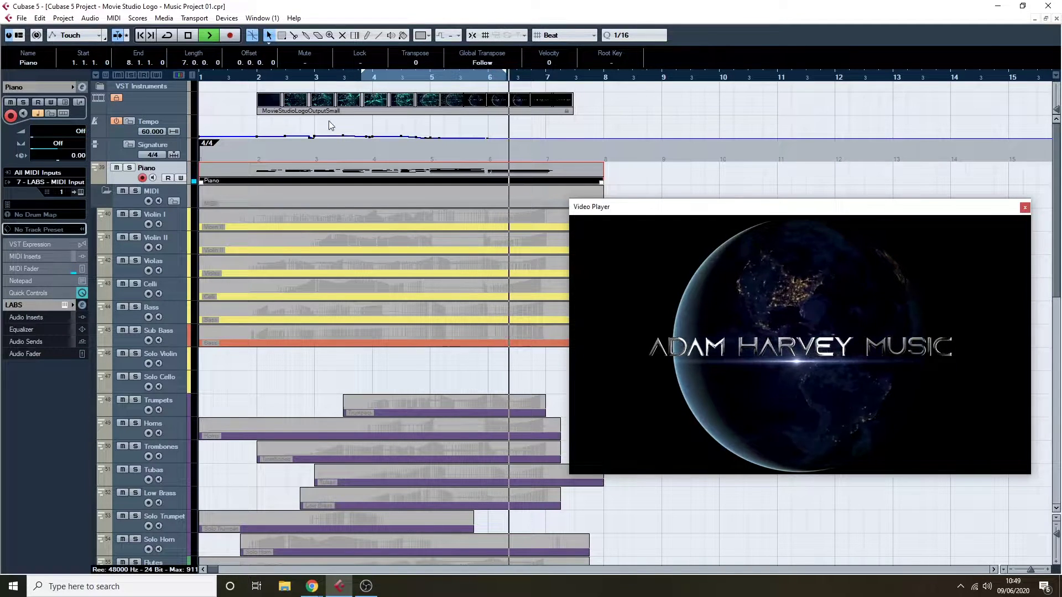
{"action": "key", "text": "space"}
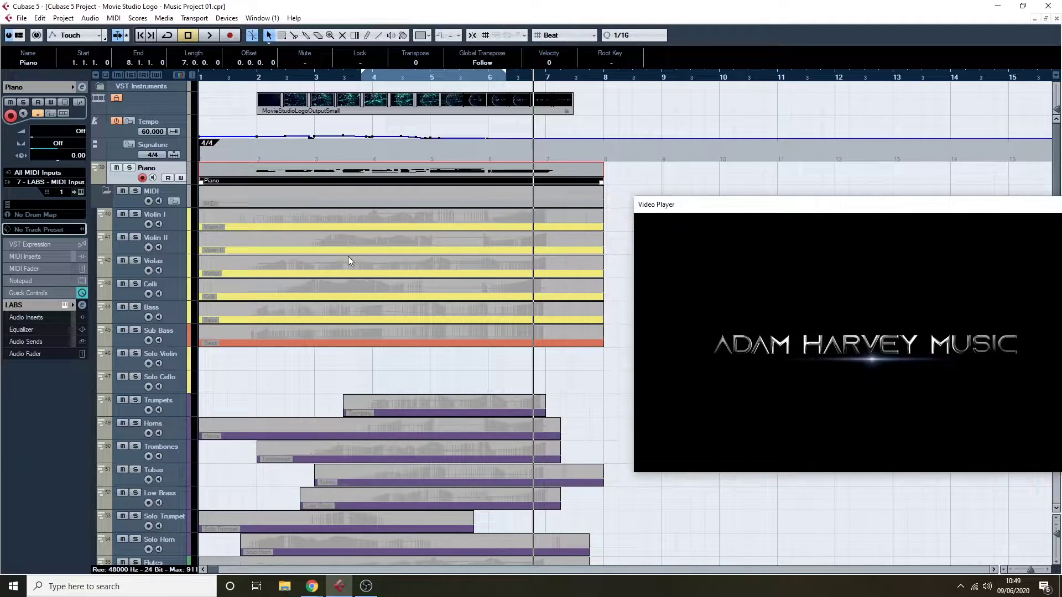
{"action": "left_click_drag", "start_coordinate": [685, 212], "coordinate": [545, 194]}
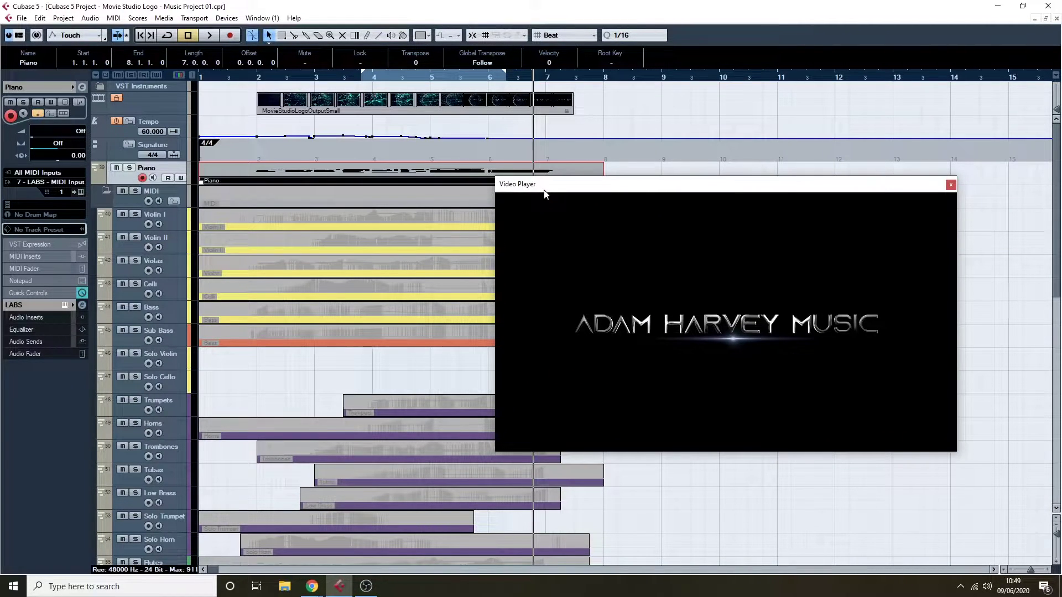
{"action": "key", "text": "F8"}
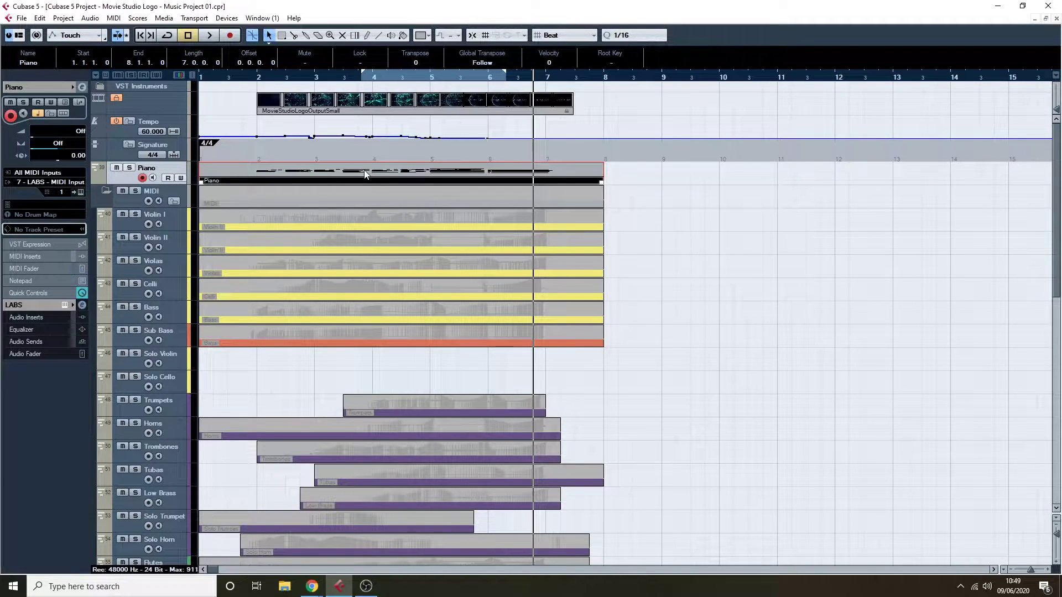
Mute the Piano part, unmute the Tight Orc folder part and return to the selection tool
{"action": "key", "text": "7"}
{"action": "left_click", "coordinate": [354, 164]}
{"action": "scroll", "coordinate": [272, 154], "scroll_direction": "down", "scroll_amount": 10}
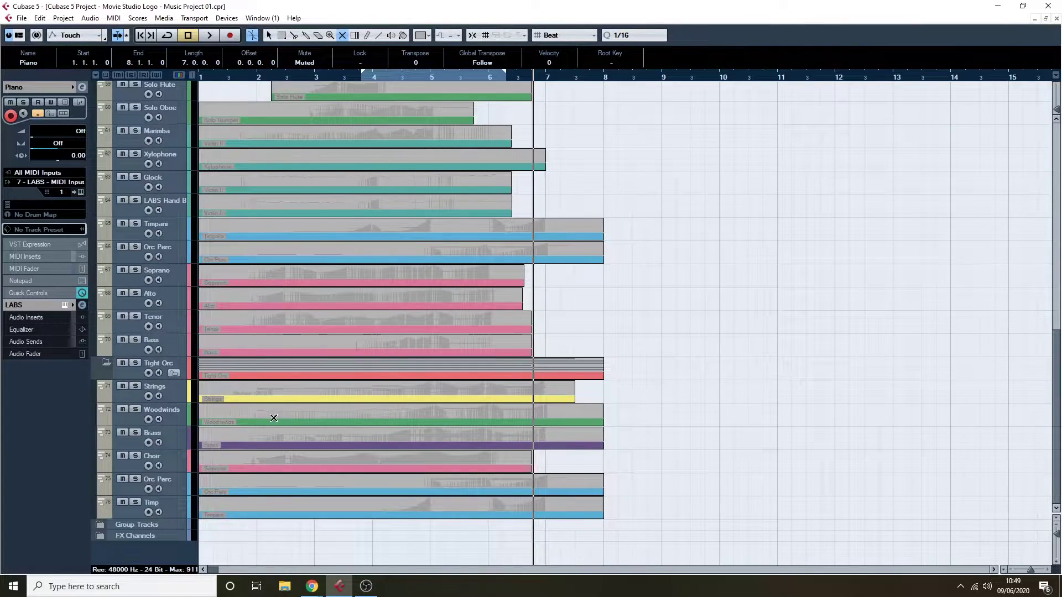
{"action": "left_click", "coordinate": [257, 374]}
{"action": "right_click", "coordinate": [308, 400]}
{"action": "left_click", "coordinate": [307, 399]}
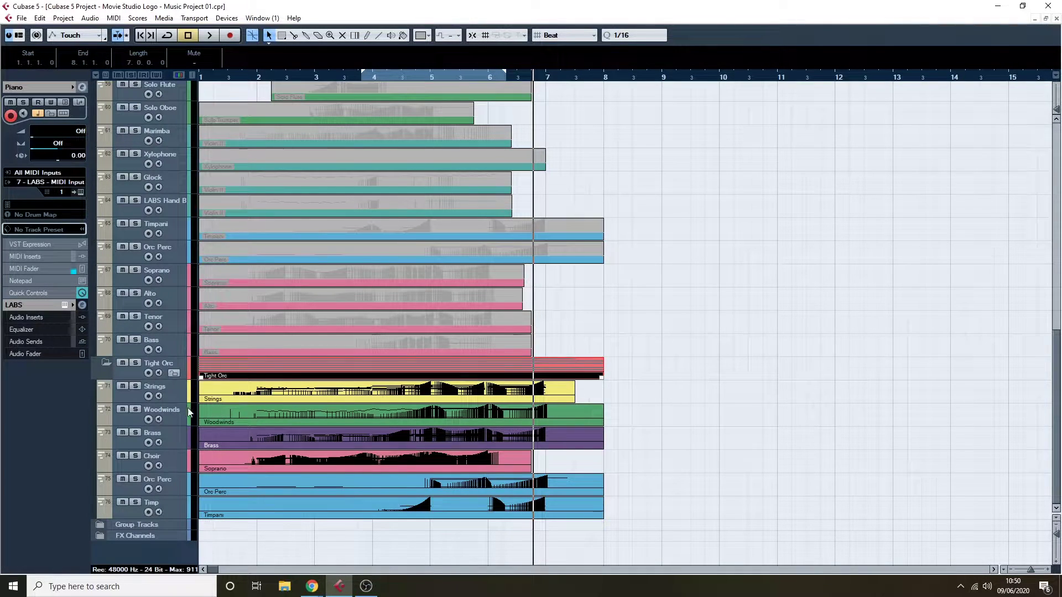
Play the Tight Orc arrangement from just before bar 2, selecting the Brass part, and stop after the final chord
{"action": "left_click", "coordinate": [245, 78]}
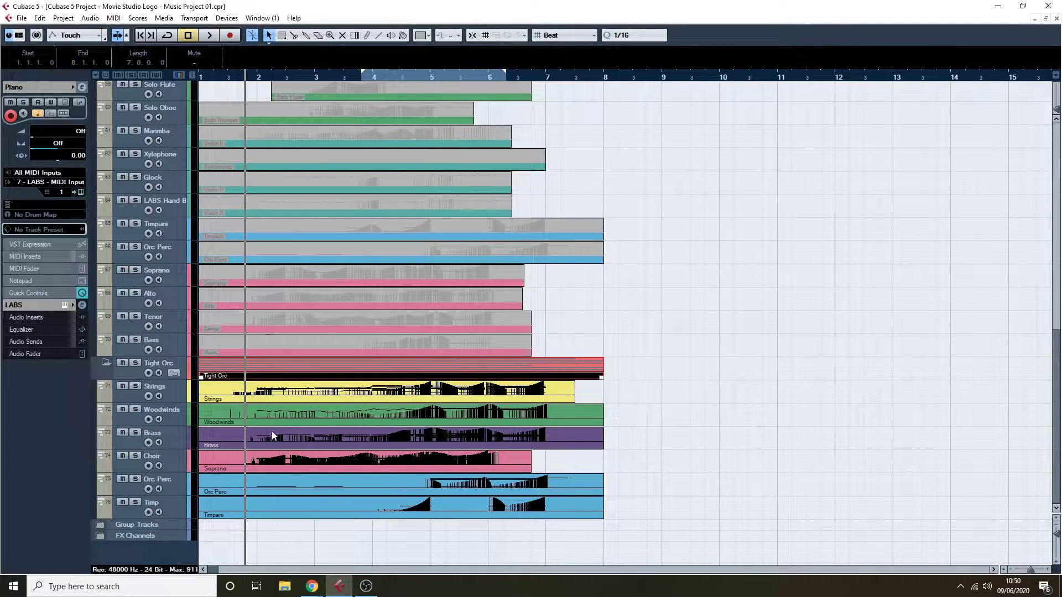
{"action": "scroll", "coordinate": [242, 432], "scroll_direction": "up", "scroll_amount": 3}
{"action": "scroll", "coordinate": [242, 431], "scroll_direction": "down", "scroll_amount": 3}
{"action": "key", "text": "space"}
{"action": "key", "text": "Down"}
{"action": "key", "text": "Down"}
{"action": "key", "text": "Down"}
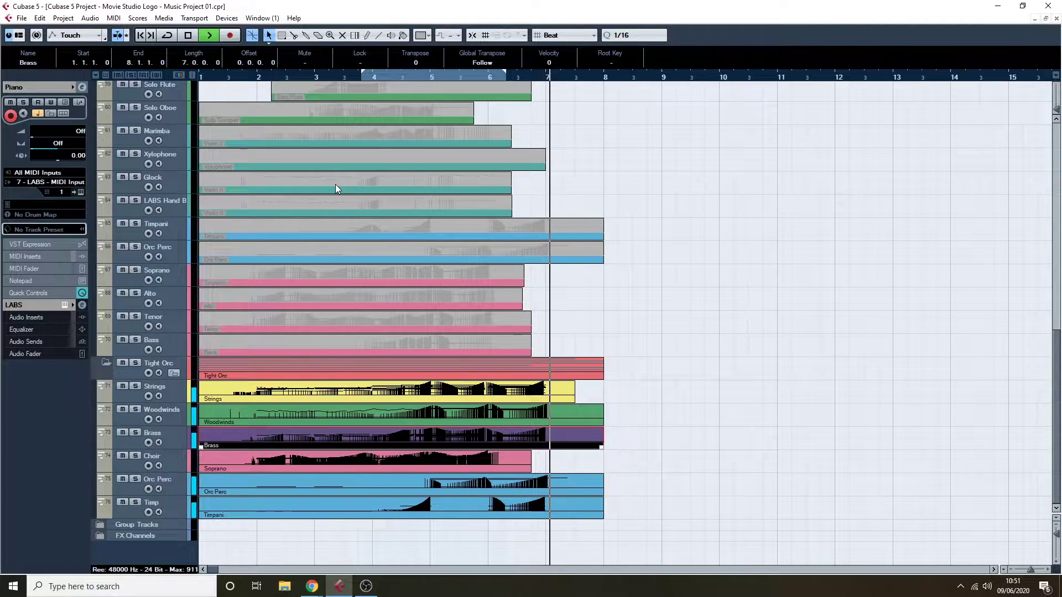
{"action": "key", "text": "space"}
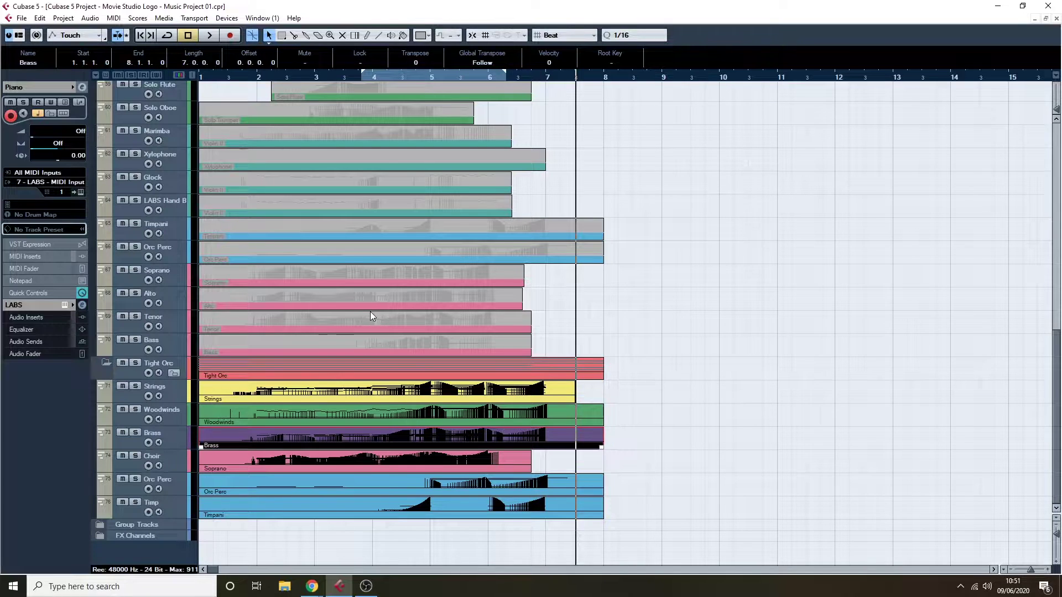
Compare the muted individual instrument tracks with the reduced section tracks in the Tight Orc folder
{"action": "scroll", "coordinate": [362, 295], "scroll_direction": "up", "scroll_amount": 10}
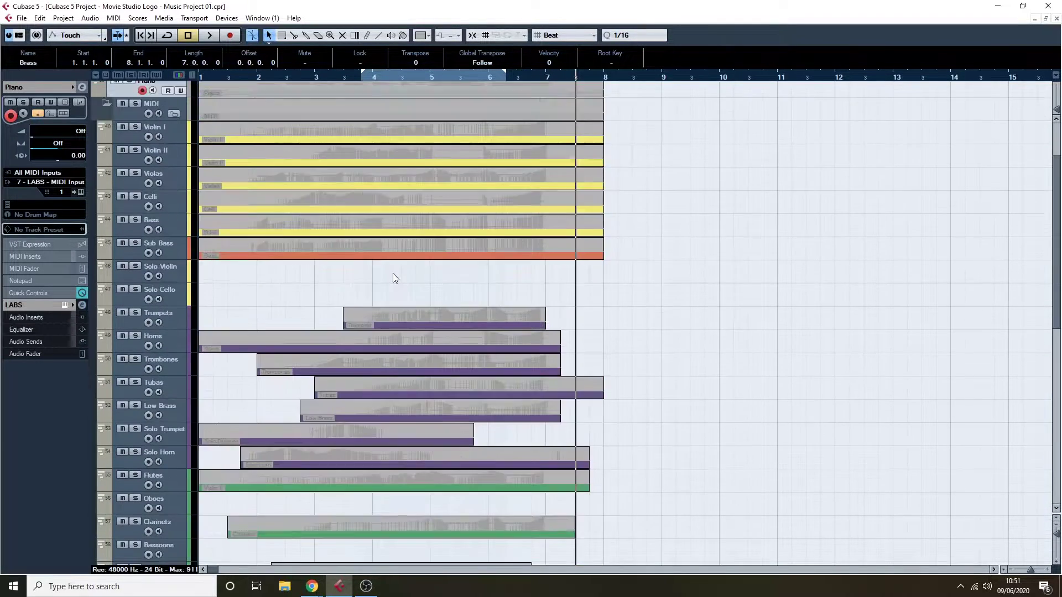
{"action": "scroll", "coordinate": [393, 274], "scroll_direction": "down", "scroll_amount": 6}
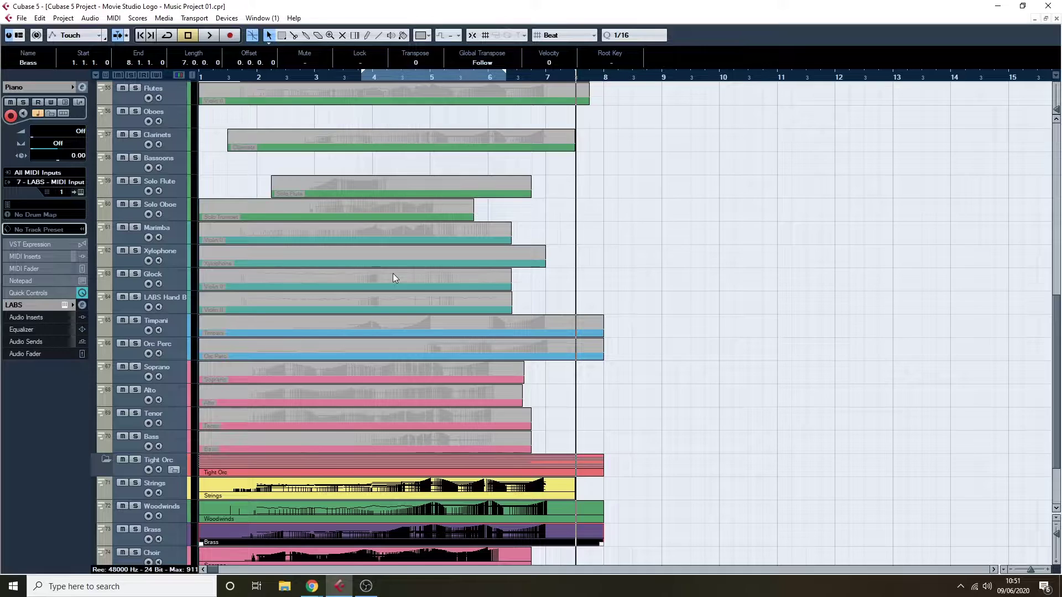
{"action": "scroll", "coordinate": [393, 276], "scroll_direction": "down", "scroll_amount": 4}
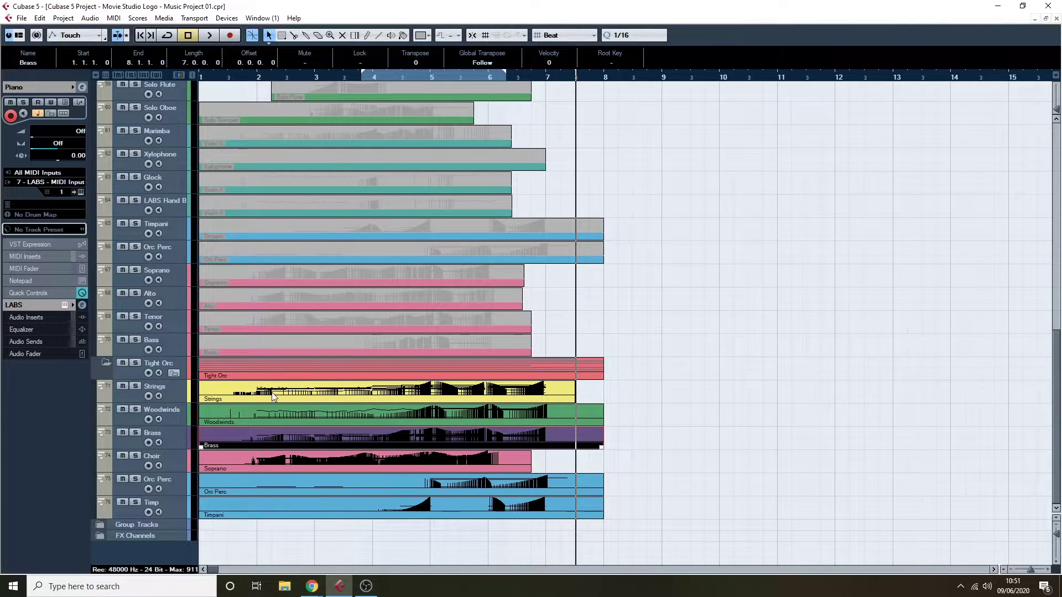
{"action": "scroll", "coordinate": [278, 393], "scroll_direction": "up", "scroll_amount": 5}
{"action": "scroll", "coordinate": [277, 391], "scroll_direction": "down", "scroll_amount": 5}
{"action": "scroll", "coordinate": [293, 356], "scroll_direction": "up", "scroll_amount": 5}
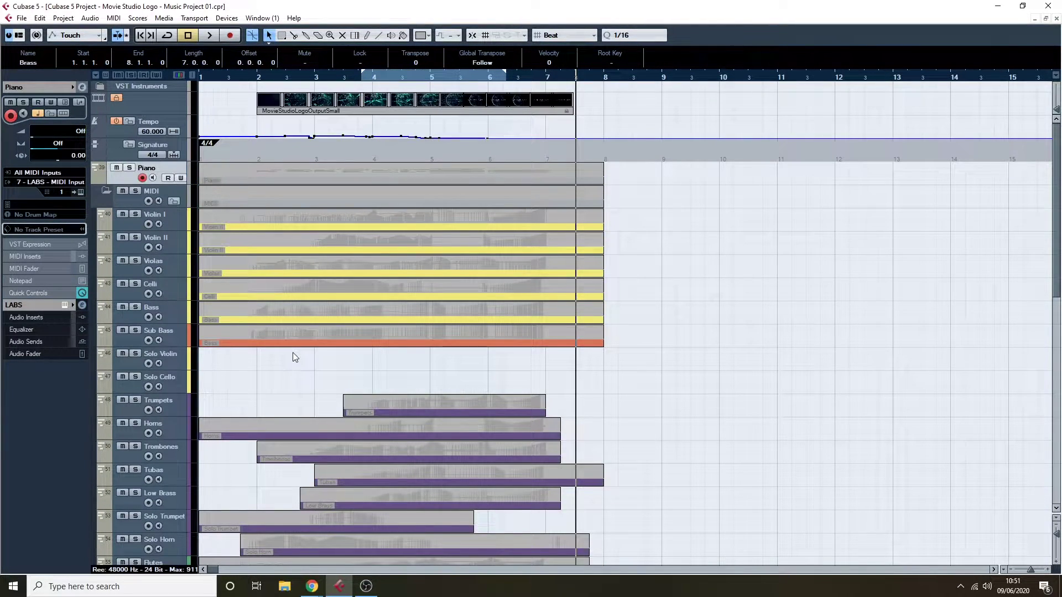
{"action": "scroll", "coordinate": [294, 355], "scroll_direction": "down", "scroll_amount": 5}
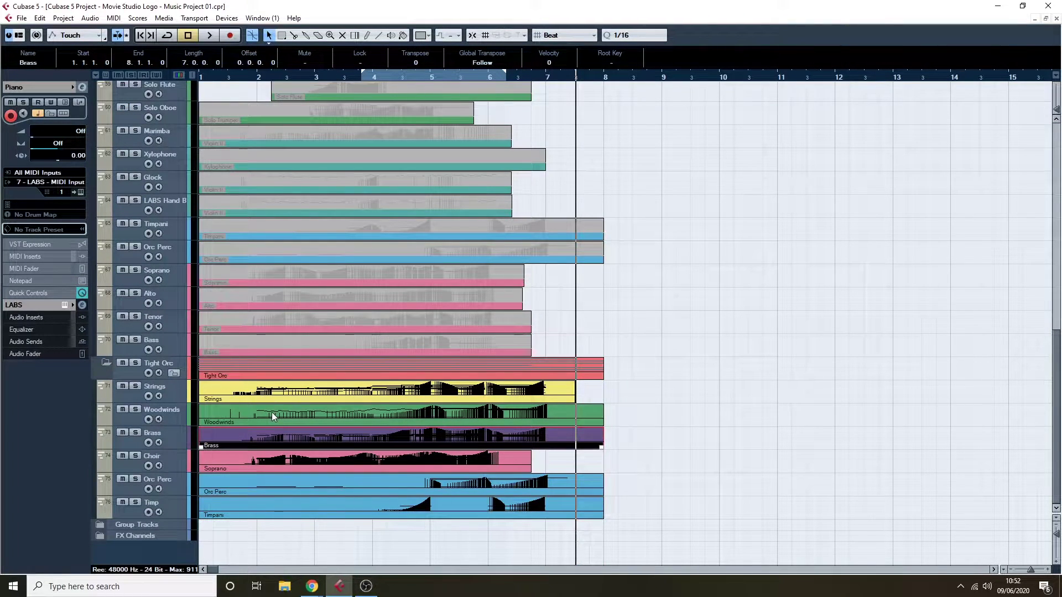
Unmute the Piano part, mute the Tight Orc folder part and return to the selection tool
{"action": "scroll", "coordinate": [304, 321], "scroll_direction": "up", "scroll_amount": 5}
{"action": "key", "text": "7"}
{"action": "left_click", "coordinate": [299, 169]}
{"action": "scroll", "coordinate": [326, 221], "scroll_direction": "down", "scroll_amount": 5}
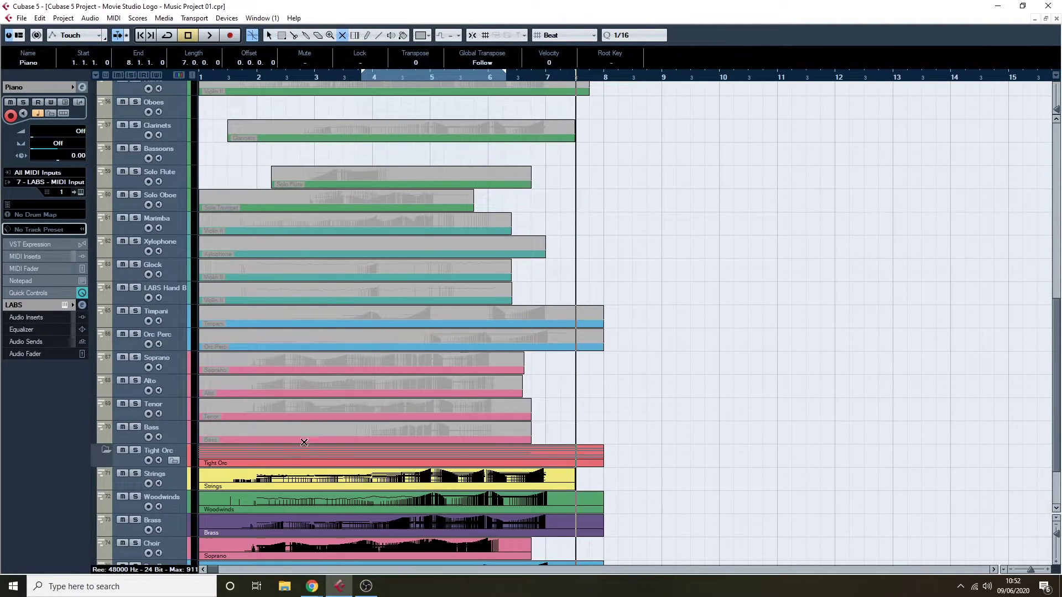
{"action": "left_click", "coordinate": [300, 456]}
{"action": "scroll", "coordinate": [300, 456], "scroll_direction": "up", "scroll_amount": 5}
{"action": "key", "text": "1"}
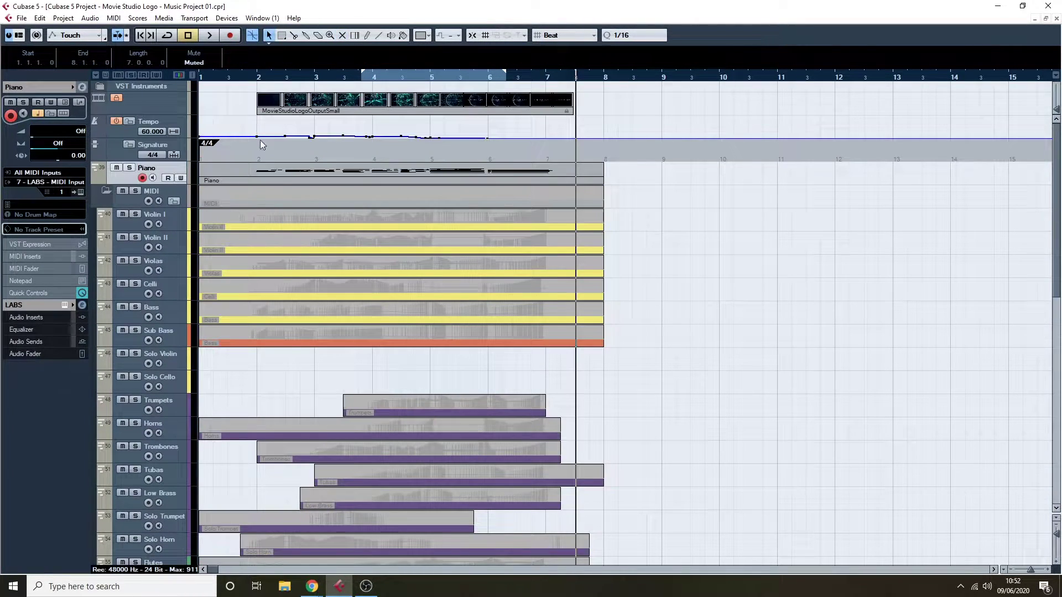
Play the piano sketch alone from just before bar 2 and stop around bar 4
{"action": "left_click", "coordinate": [250, 81]}
{"action": "key", "text": "space"}
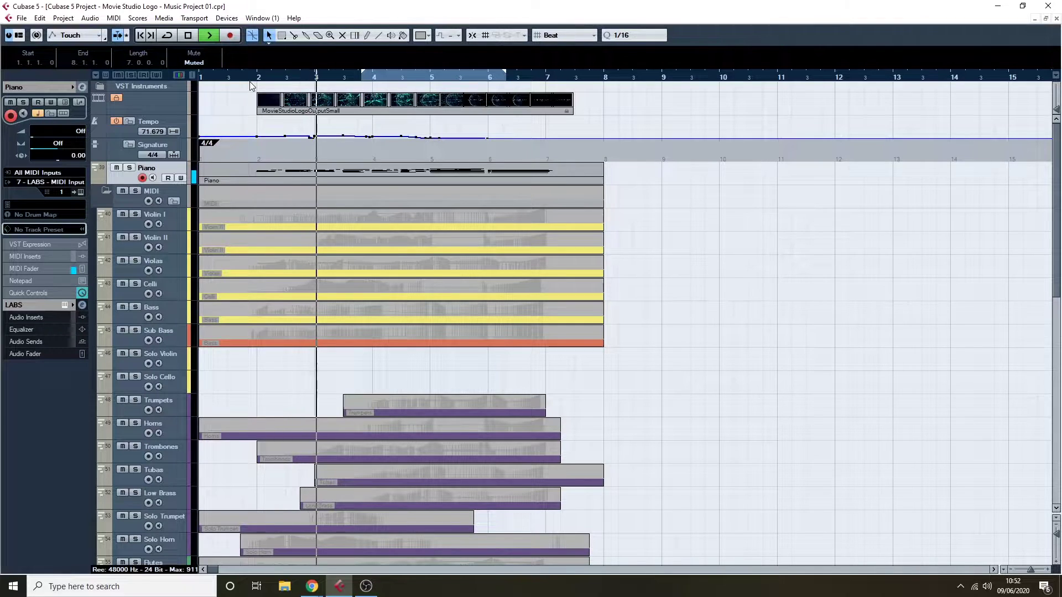
{"action": "left_click", "coordinate": [343, 35]}
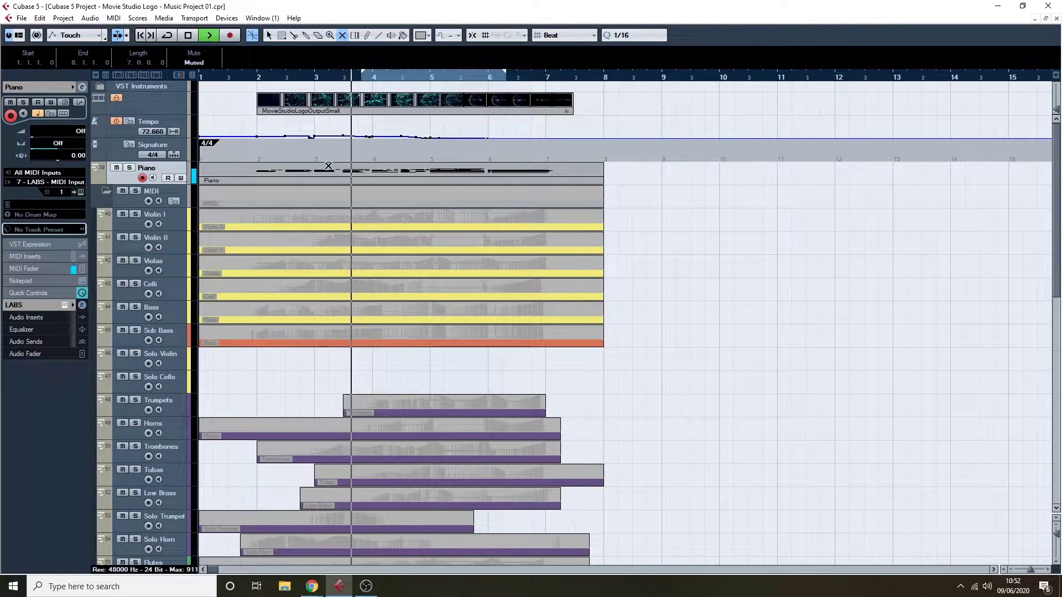
{"action": "key", "text": "space"}
Mute the Piano part again and unmute the Tight Orc folder part
{"action": "left_click", "coordinate": [326, 168]}
{"action": "key", "text": "1"}
{"action": "scroll", "coordinate": [317, 158], "scroll_direction": "down", "scroll_amount": 10}
{"action": "left_click", "coordinate": [342, 35]}
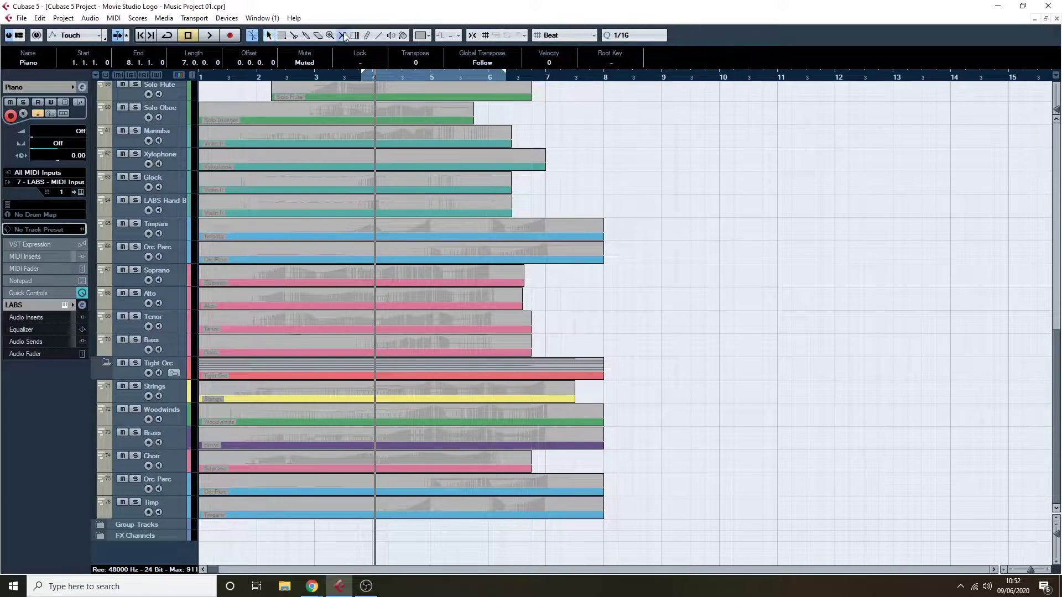
{"action": "left_click", "coordinate": [274, 368]}
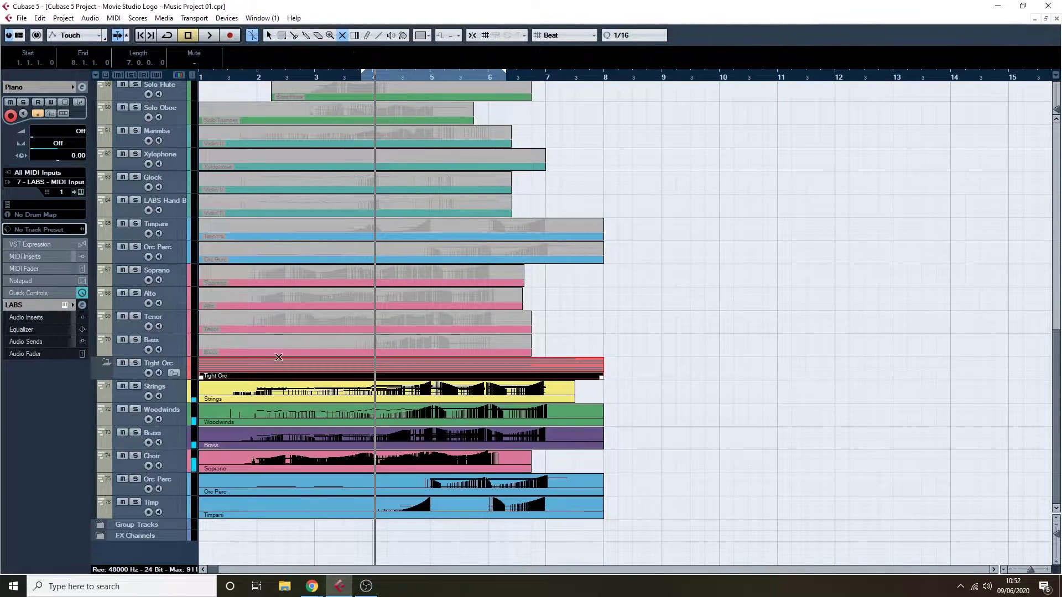
Mute the Strings part in the Tight Orc folder and set the playback position just before bar 2
{"action": "left_click", "coordinate": [276, 392]}
{"action": "right_click", "coordinate": [333, 360]}
{"action": "left_click", "coordinate": [335, 360]}
{"action": "left_click_drag", "start_coordinate": [256, 82], "coordinate": [140, 351]}
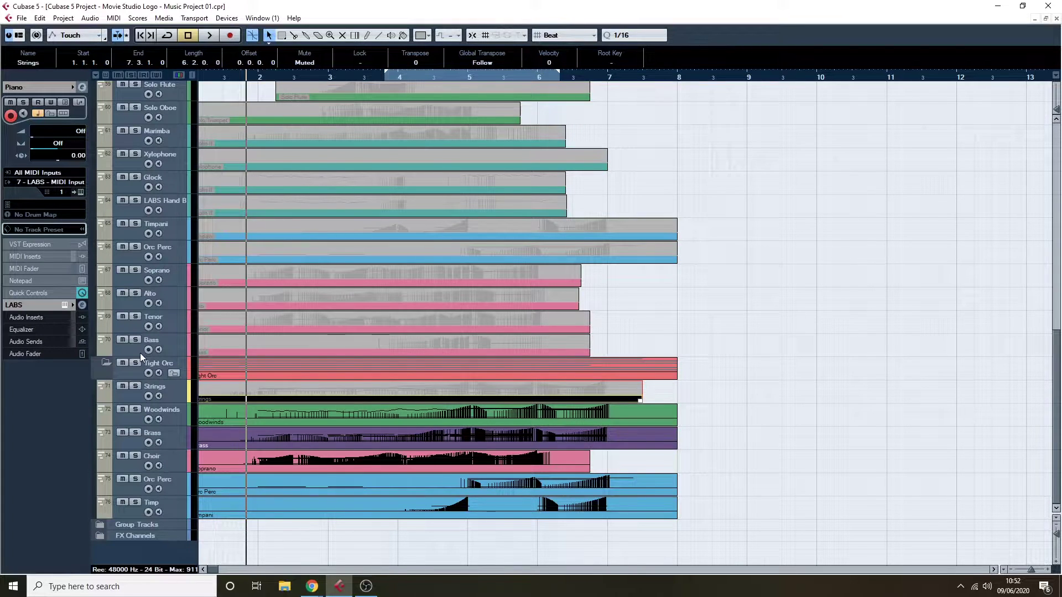
Open the Woodwinds part and the Strings part in turn in the Key Editor to examine their notes, closing each
{"action": "double_click", "coordinate": [255, 413]}
{"action": "scroll", "coordinate": [194, 183], "scroll_direction": "down", "scroll_amount": 5}
{"action": "scroll", "coordinate": [198, 158], "scroll_direction": "up", "scroll_amount": 5}
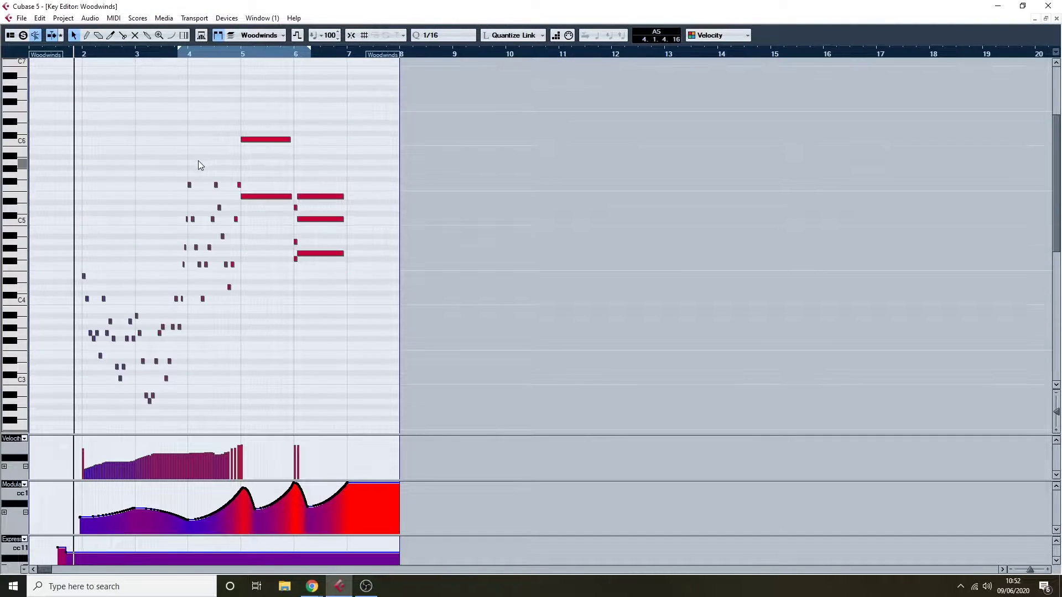
{"action": "key", "text": "Return"}
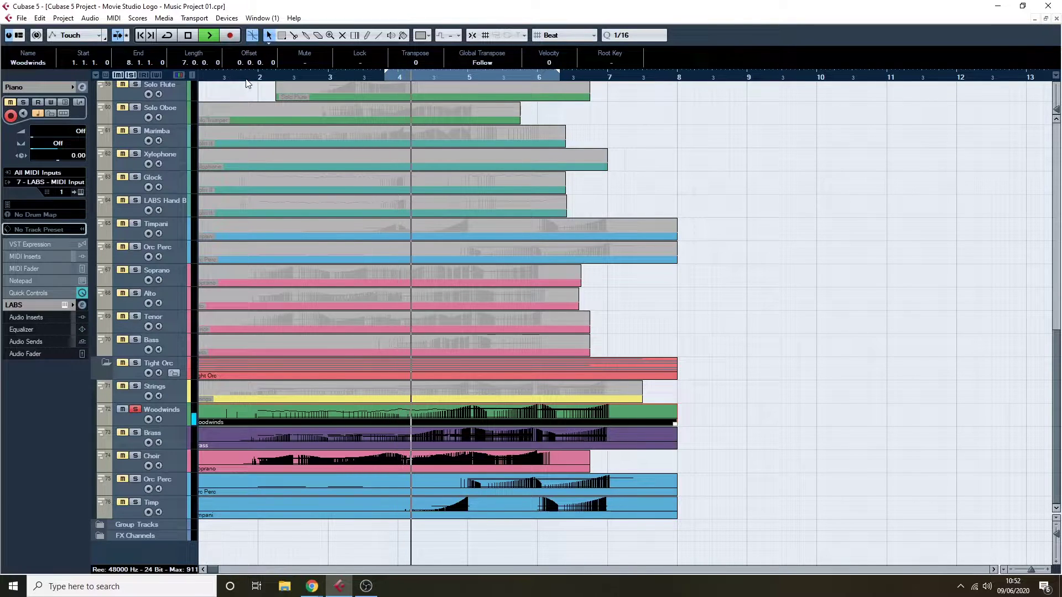
{"action": "double_click", "coordinate": [249, 390]}
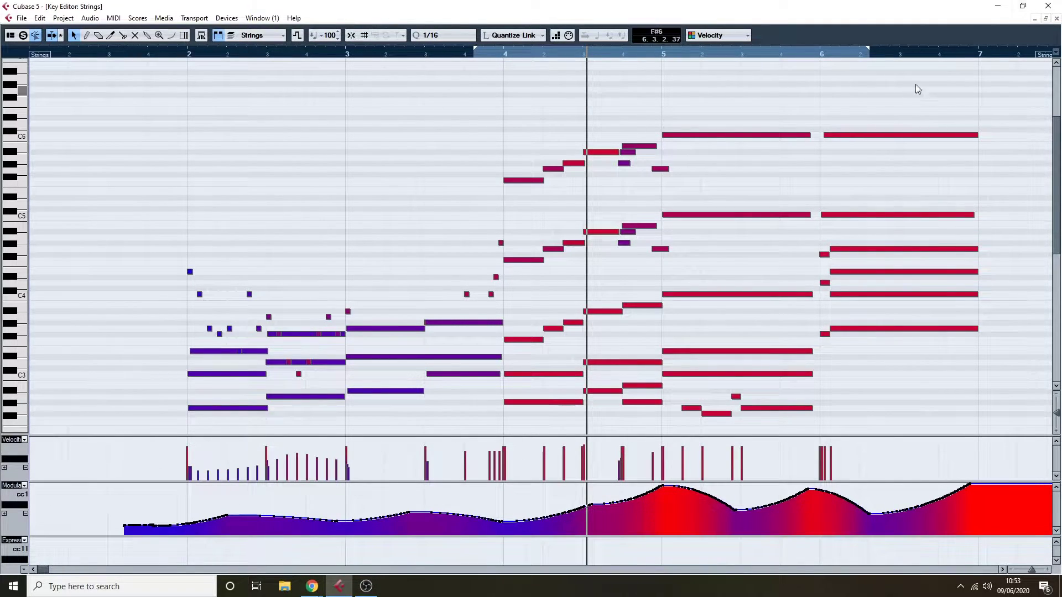
{"action": "left_click", "coordinate": [1057, 19]}
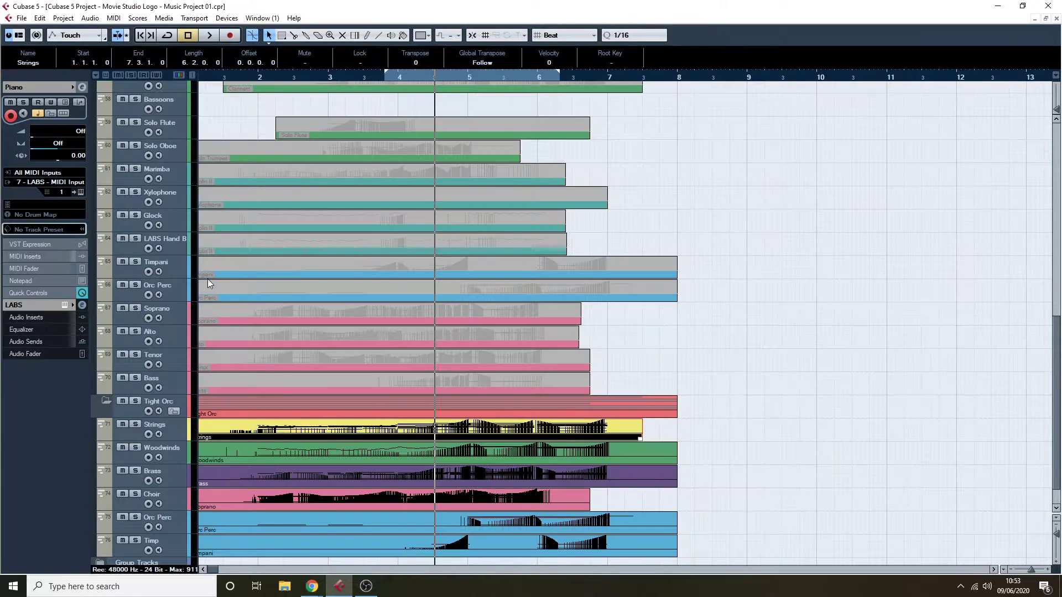
Solo the Strings and Woodwinds tracks in the Tight Orc folder and play them from just before bar 2
{"action": "left_click", "coordinate": [136, 409]}
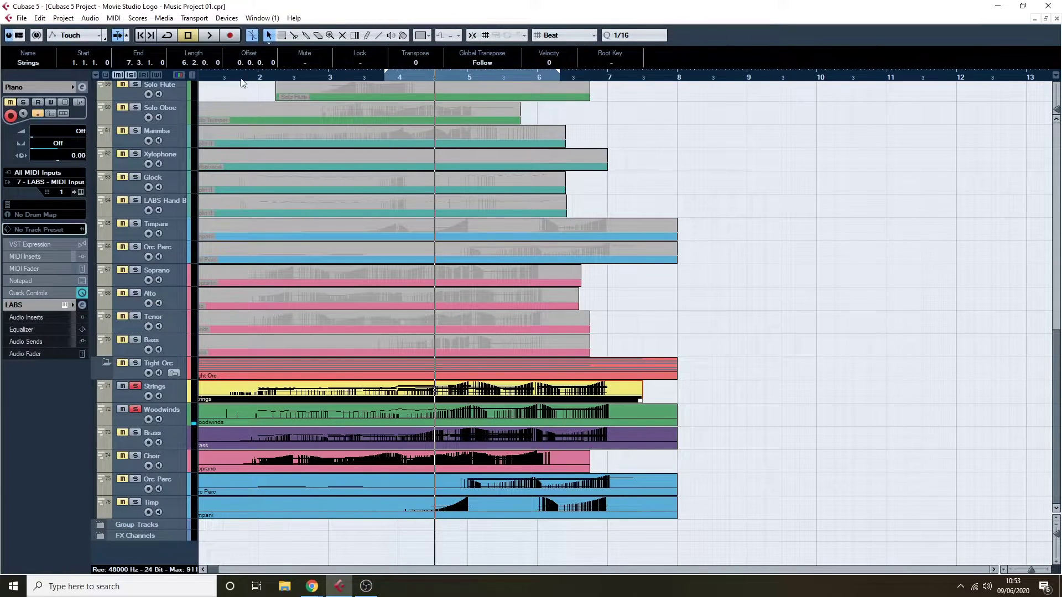
{"action": "left_click", "coordinate": [261, 76]}
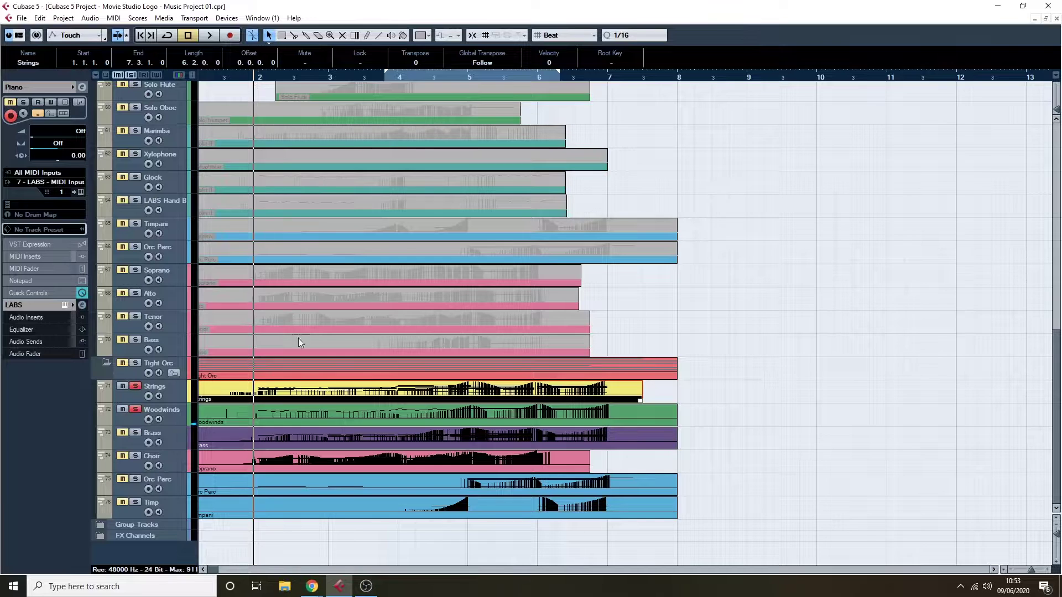
{"action": "key", "text": "space"}
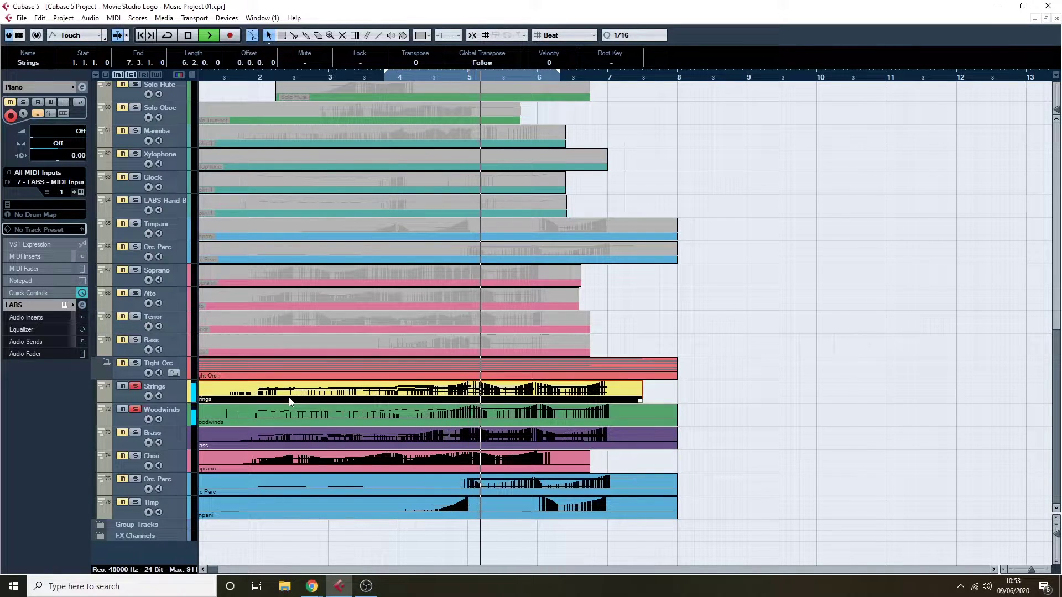
Follow the playing Strings part in the Key Editor down to its lower notes, and close the editor
{"action": "double_click", "coordinate": [289, 397]}
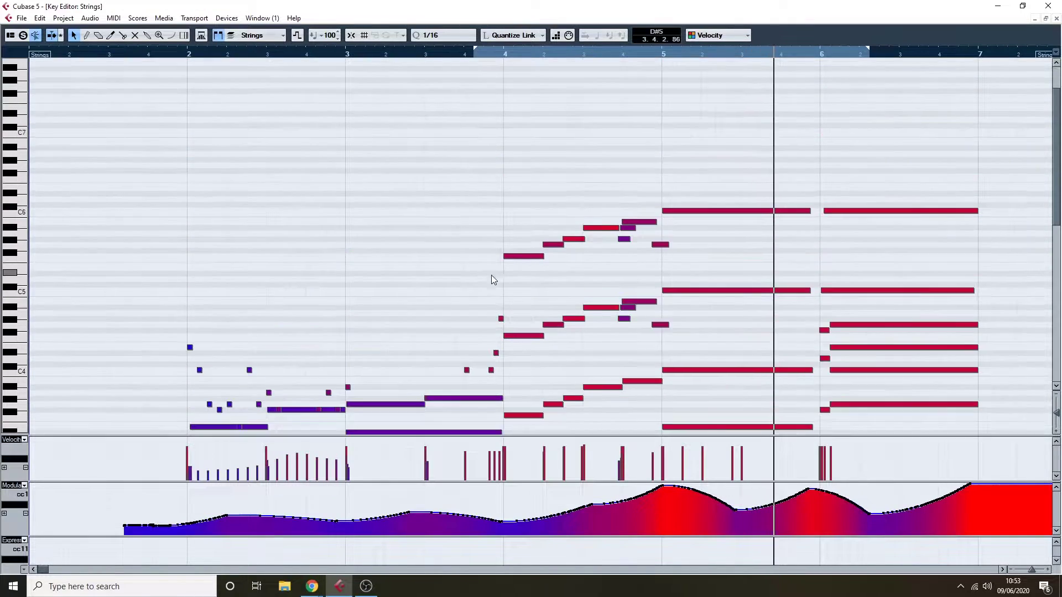
{"action": "scroll", "coordinate": [458, 278], "scroll_direction": "down", "scroll_amount": 5}
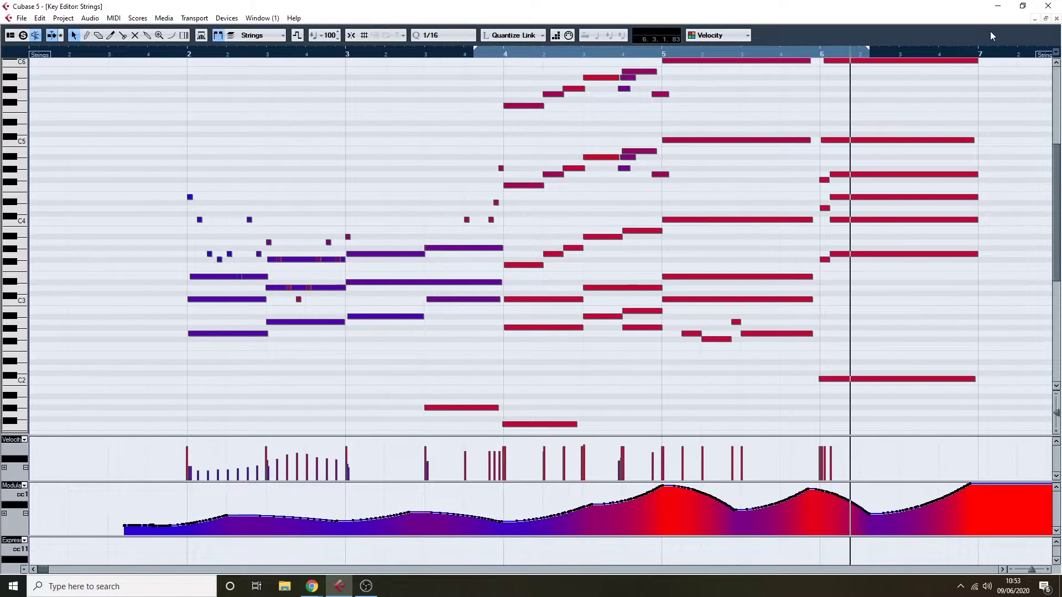
{"action": "left_click", "coordinate": [1056, 18]}
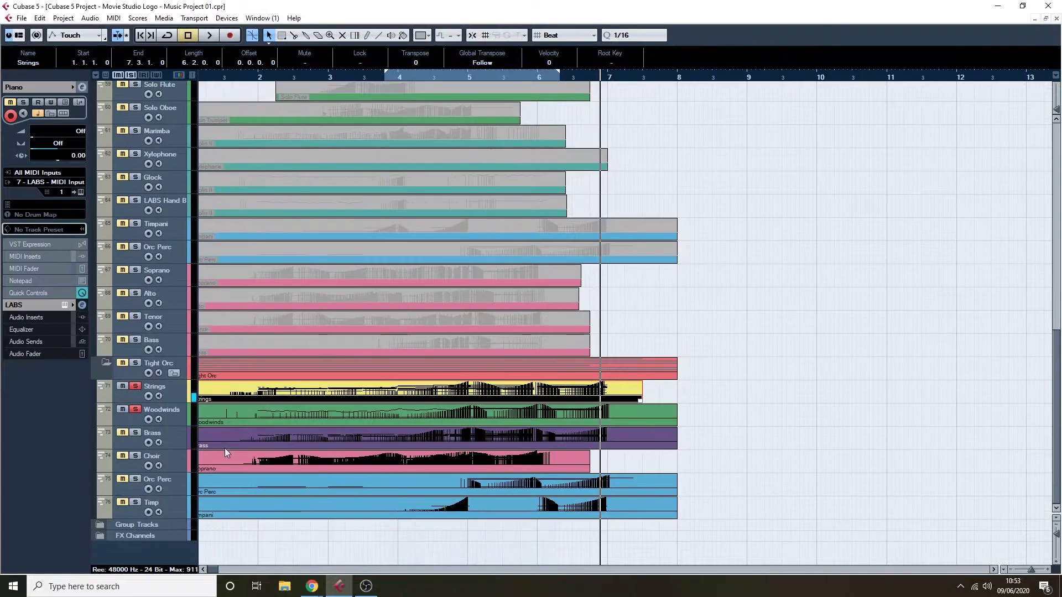
Reopen the Strings part in the Key Editor and examine its notes from the high lines down to the bass
{"action": "double_click", "coordinate": [351, 400]}
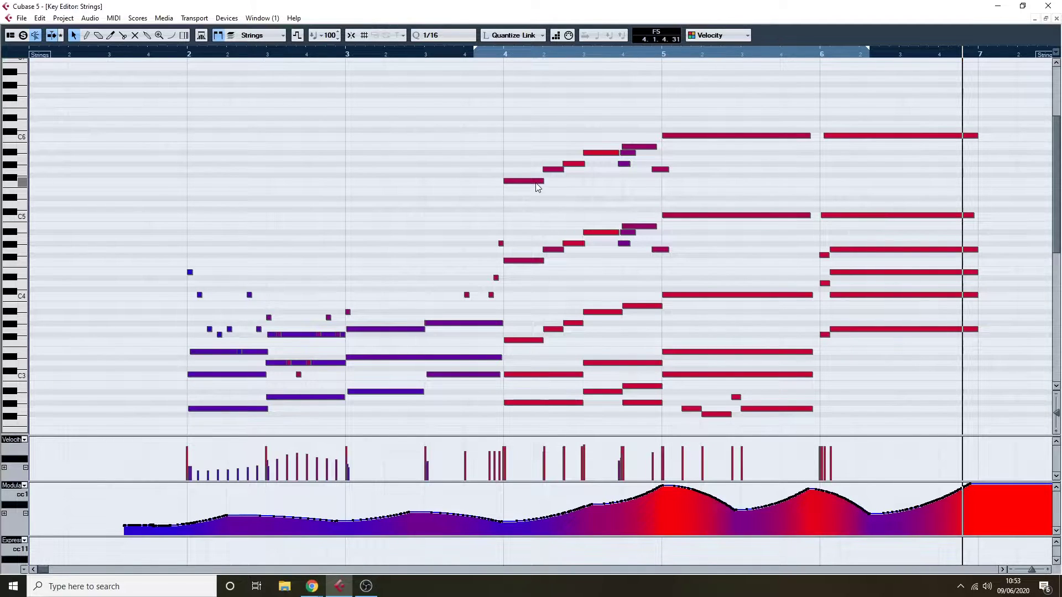
{"action": "scroll", "coordinate": [311, 194], "scroll_direction": "down", "scroll_amount": 3}
{"action": "scroll", "coordinate": [308, 195], "scroll_direction": "up", "scroll_amount": 2}
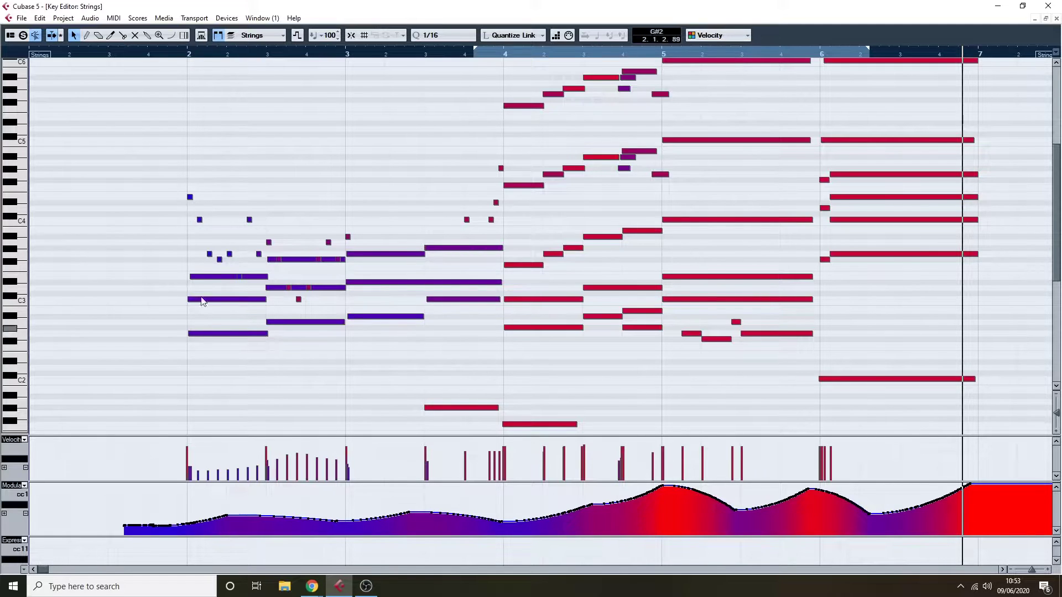
{"action": "scroll", "coordinate": [203, 315], "scroll_direction": "down", "scroll_amount": 4}
{"action": "scroll", "coordinate": [195, 277], "scroll_direction": "up", "scroll_amount": 2}
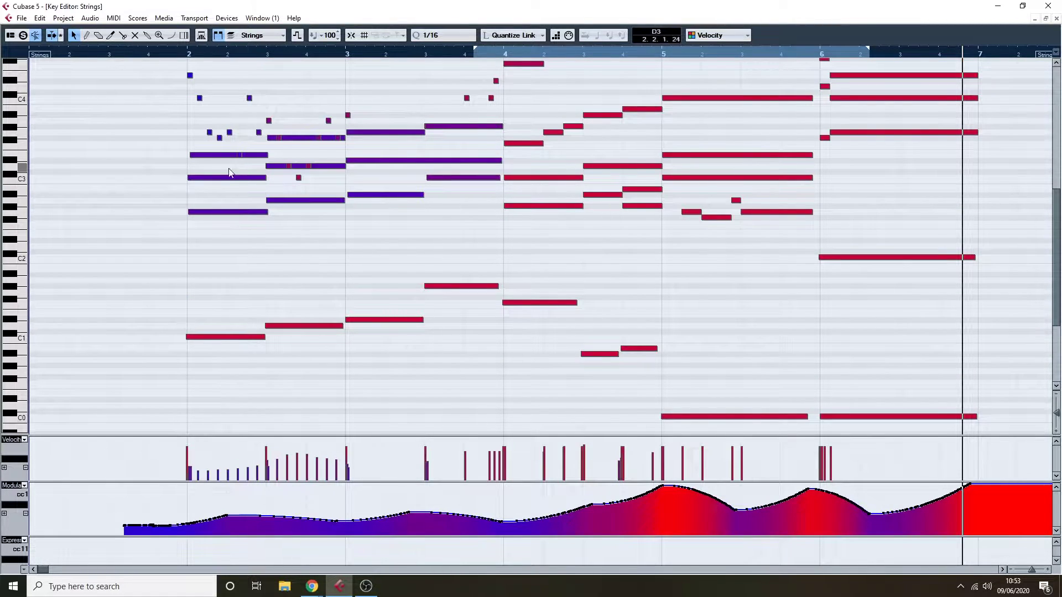
{"action": "scroll", "coordinate": [486, 171], "scroll_direction": "up", "scroll_amount": 2}
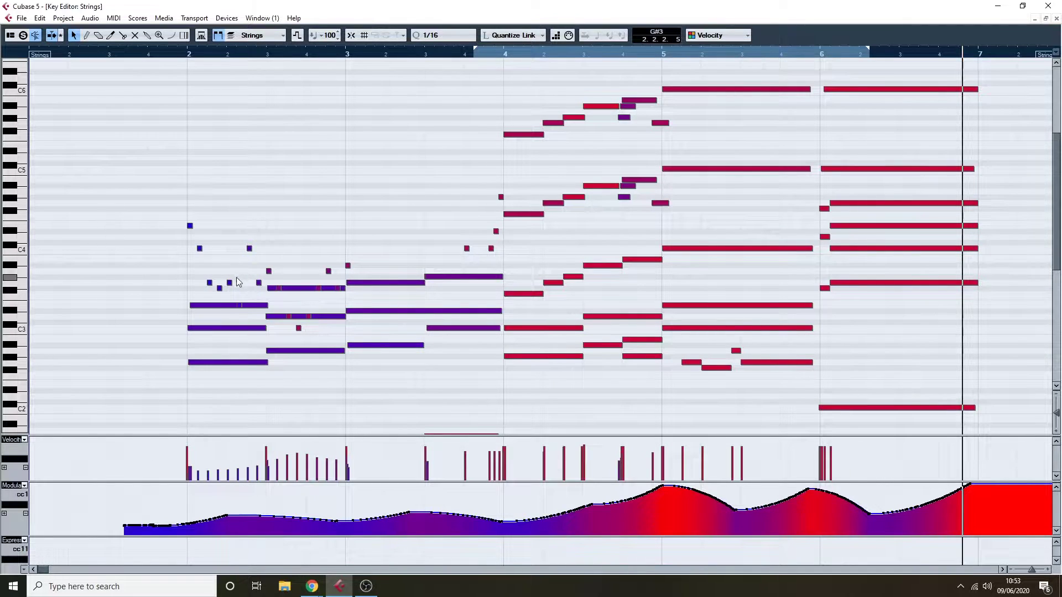
Play the soloed Strings and Woodwinds from just before bar 2, close the Key Editor and stop before bar 3
{"action": "left_click", "coordinate": [185, 55]}
{"action": "left_click", "coordinate": [168, 56]}
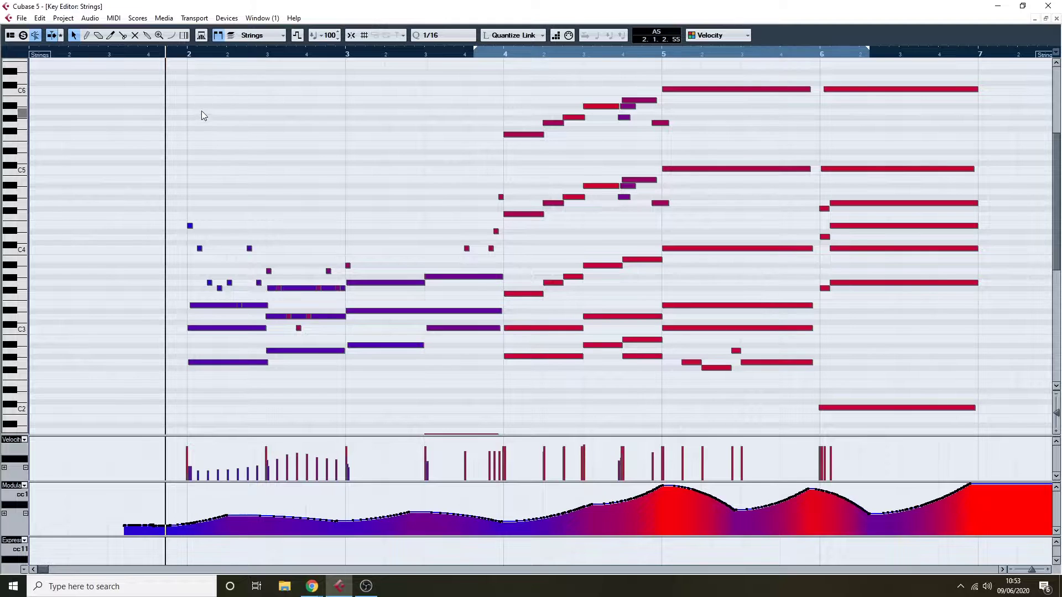
{"action": "key", "text": "space"}
{"action": "key", "text": "Return"}
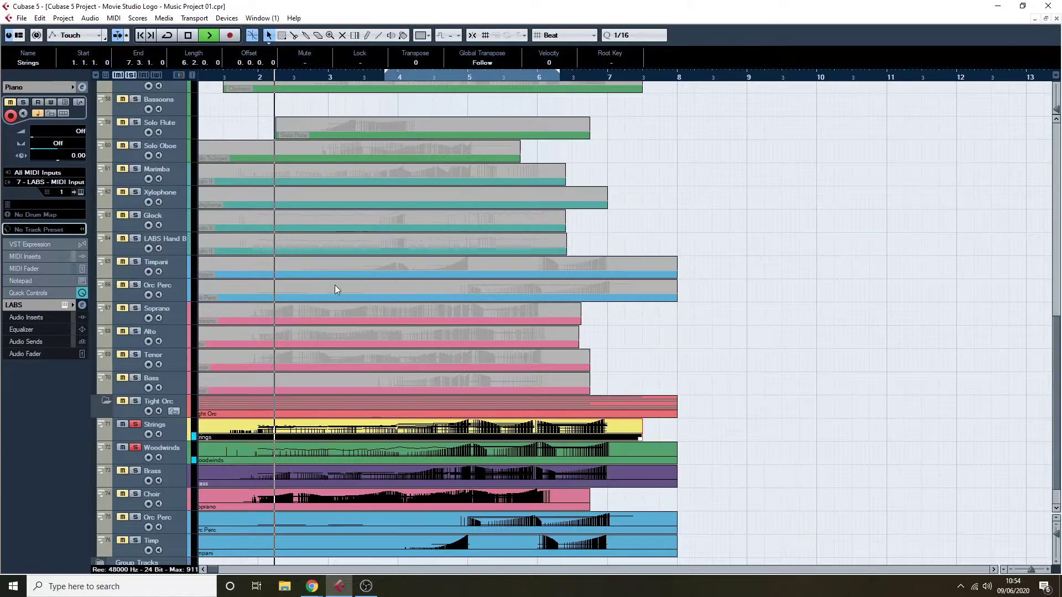
{"action": "scroll", "coordinate": [321, 286], "scroll_direction": "down", "scroll_amount": 2}
{"action": "key", "text": "space"}
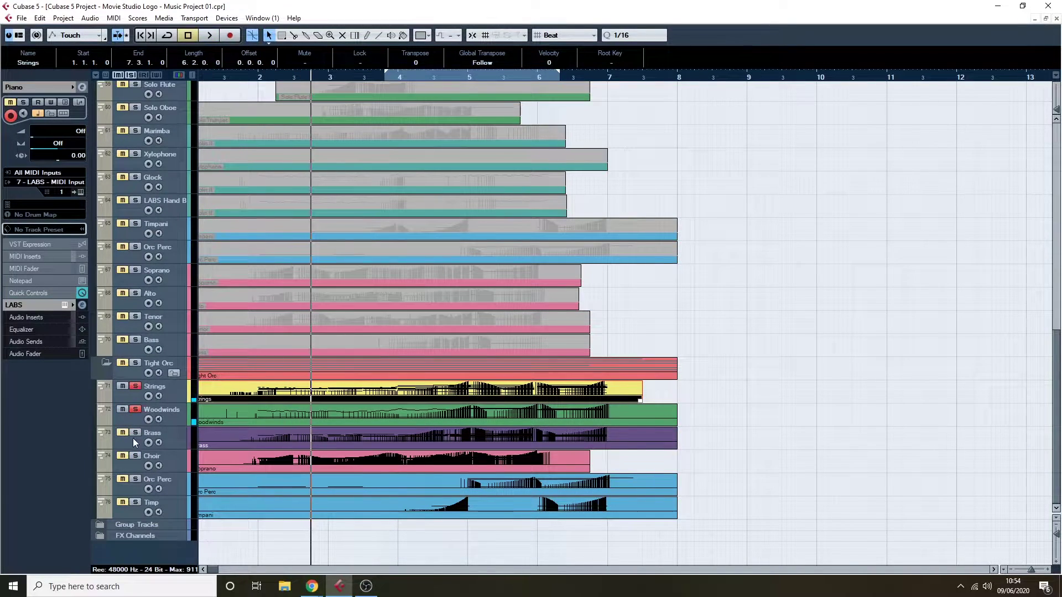
Solo the Choir track in place of Strings and Woodwinds and play it from before bar 2
{"action": "left_click", "coordinate": [135, 387]}
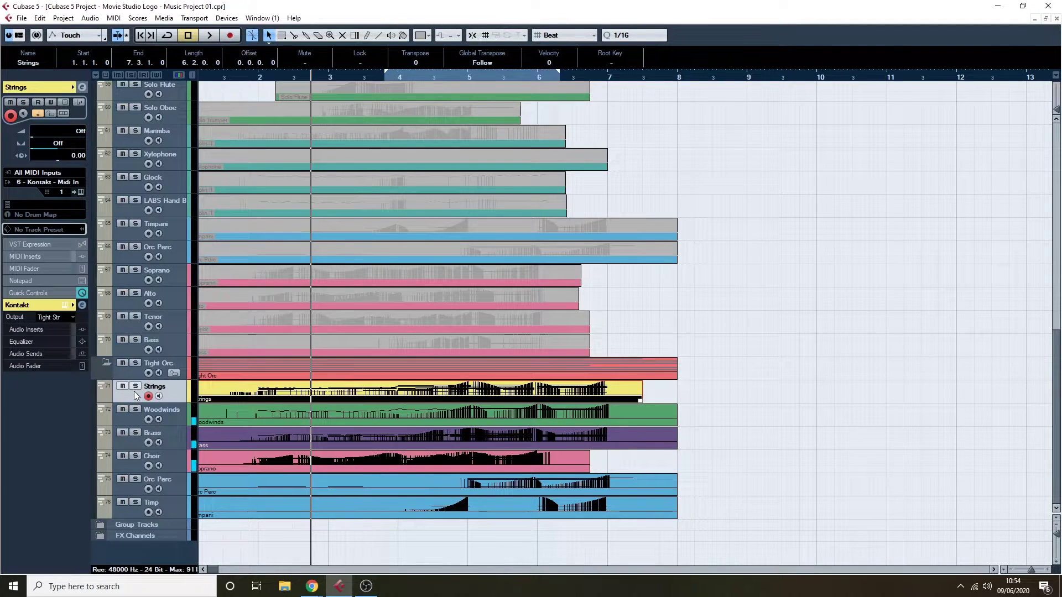
{"action": "left_click", "coordinate": [136, 455]}
{"action": "left_click", "coordinate": [239, 79]}
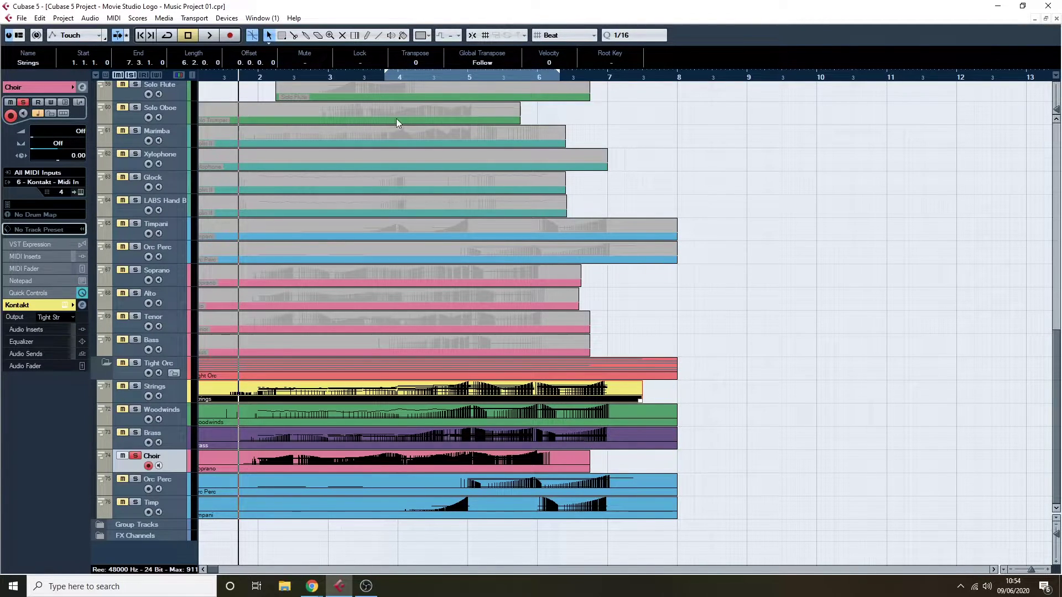
{"action": "key", "text": "space"}
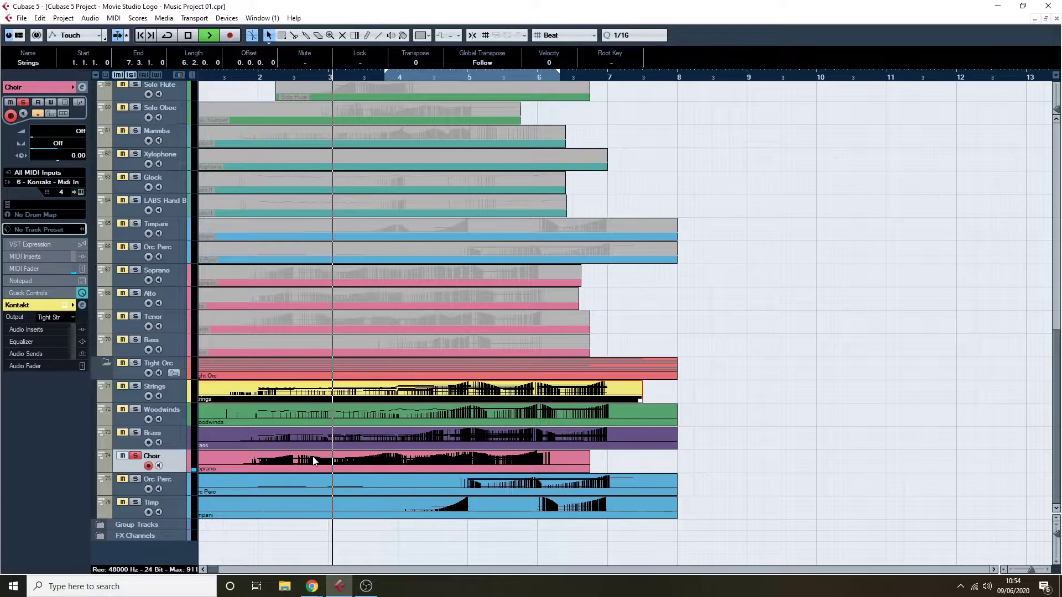
Examine the Choir part's notes in the Key Editor, moving the playback position from bar 2 through to bar 5, and close the part
{"action": "double_click", "coordinate": [313, 461]}
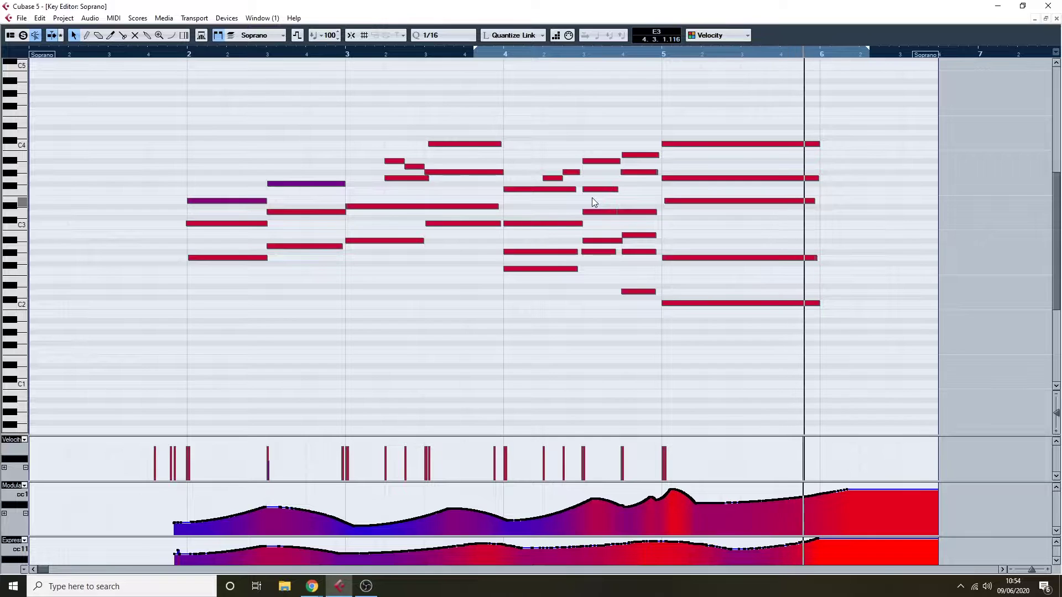
{"action": "left_click", "coordinate": [184, 105]}
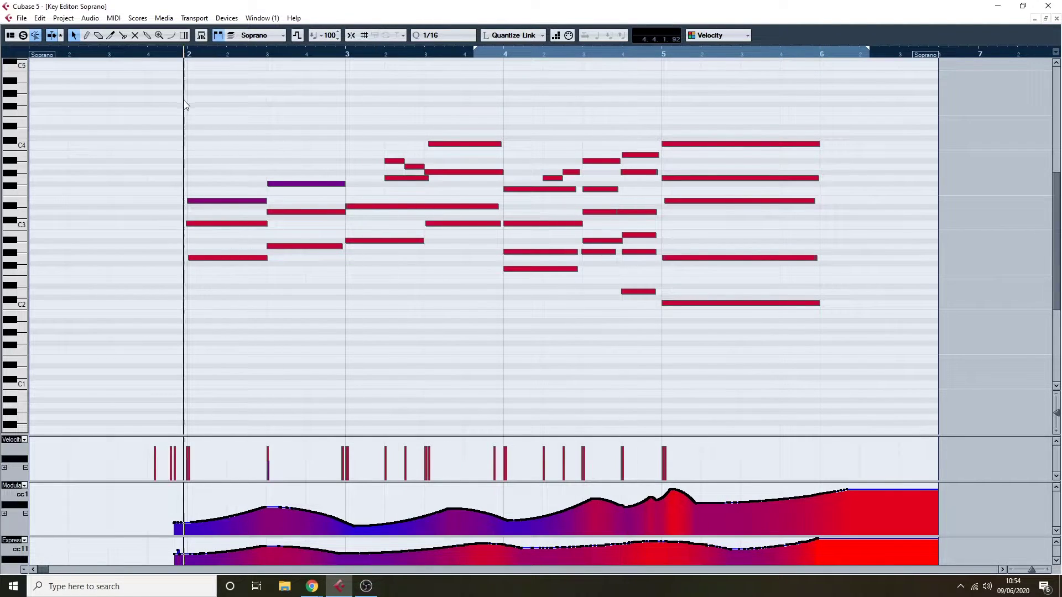
{"action": "left_click_drag", "start_coordinate": [194, 104], "coordinate": [424, 130]}
{"action": "key", "text": "space"}
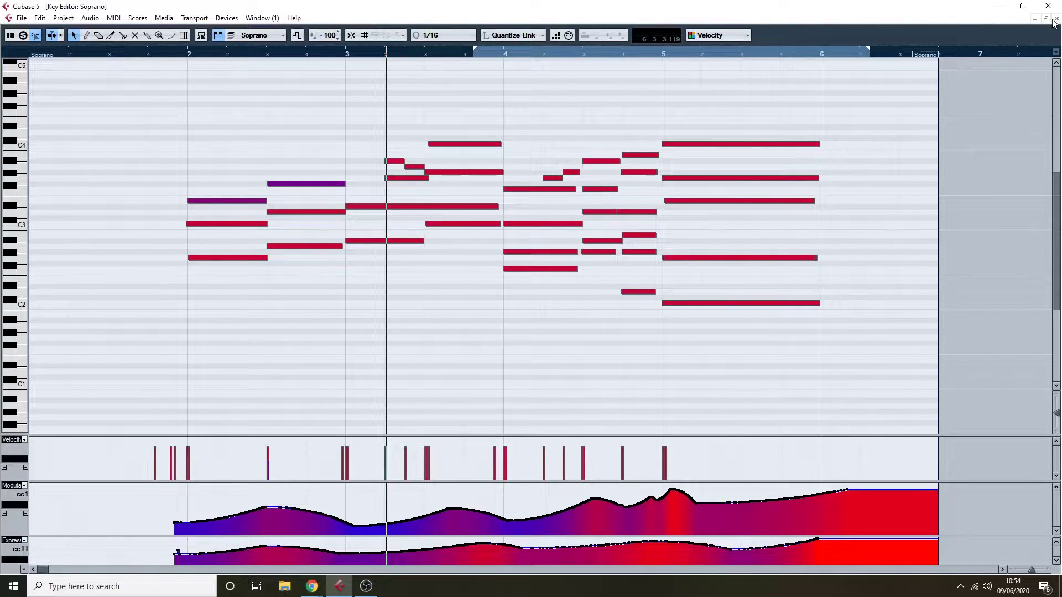
{"action": "left_click_drag", "start_coordinate": [628, 55], "coordinate": [663, 83]}
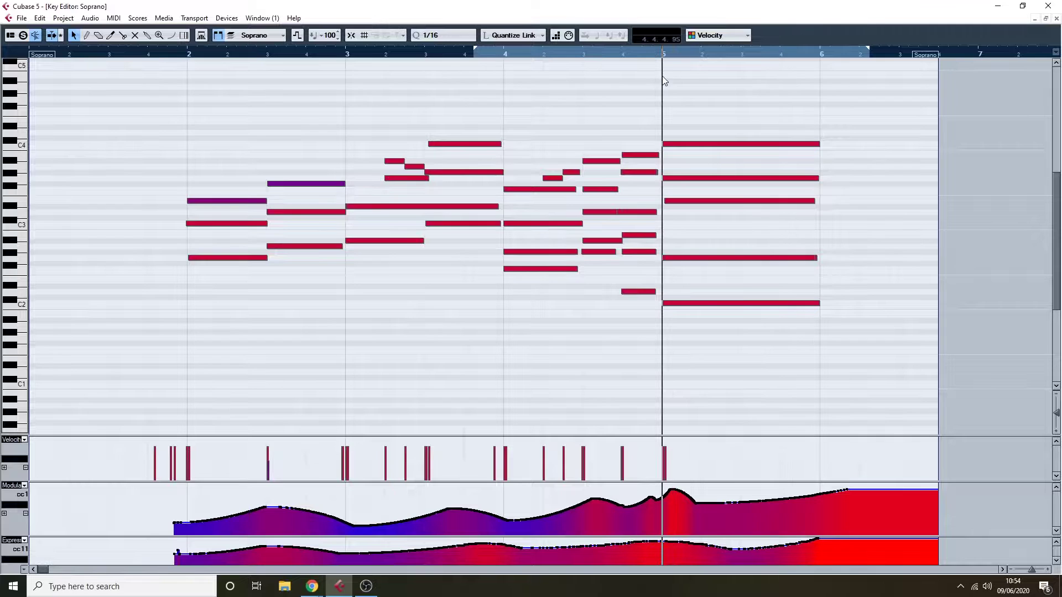
{"action": "left_click", "coordinate": [1056, 18]}
{"action": "scroll", "coordinate": [172, 459], "scroll_direction": "down", "scroll_amount": 2}
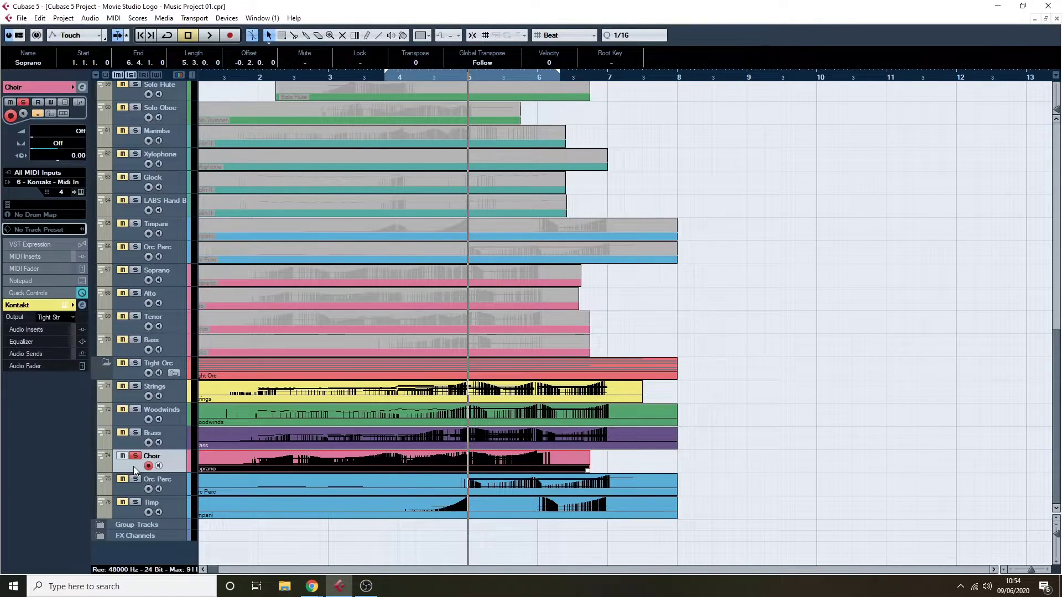
Solo the Brass track in place of the Choir and set the playback position just before bar 2
{"action": "scroll", "coordinate": [235, 338], "scroll_direction": "up", "scroll_amount": 15}
{"action": "scroll", "coordinate": [238, 337], "scroll_direction": "up", "scroll_amount": 20}
{"action": "scroll", "coordinate": [238, 336], "scroll_direction": "down", "scroll_amount": 20}
{"action": "left_click", "coordinate": [251, 76]}
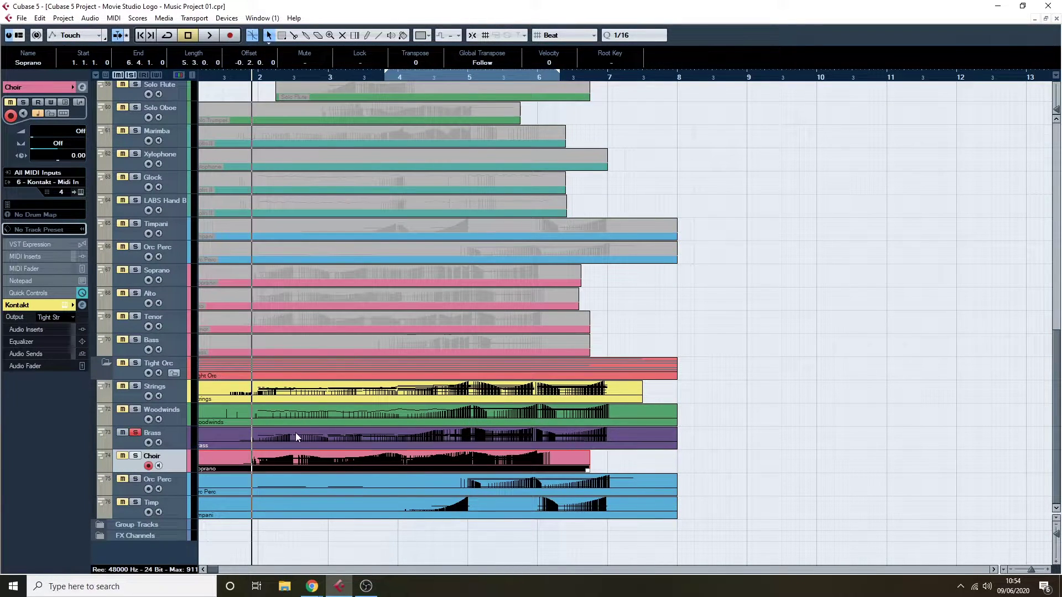
Open the Brass part in the Key Editor and examine its notes across the high and low registers
{"action": "double_click", "coordinate": [295, 437]}
{"action": "scroll", "coordinate": [482, 159], "scroll_direction": "up", "scroll_amount": 5}
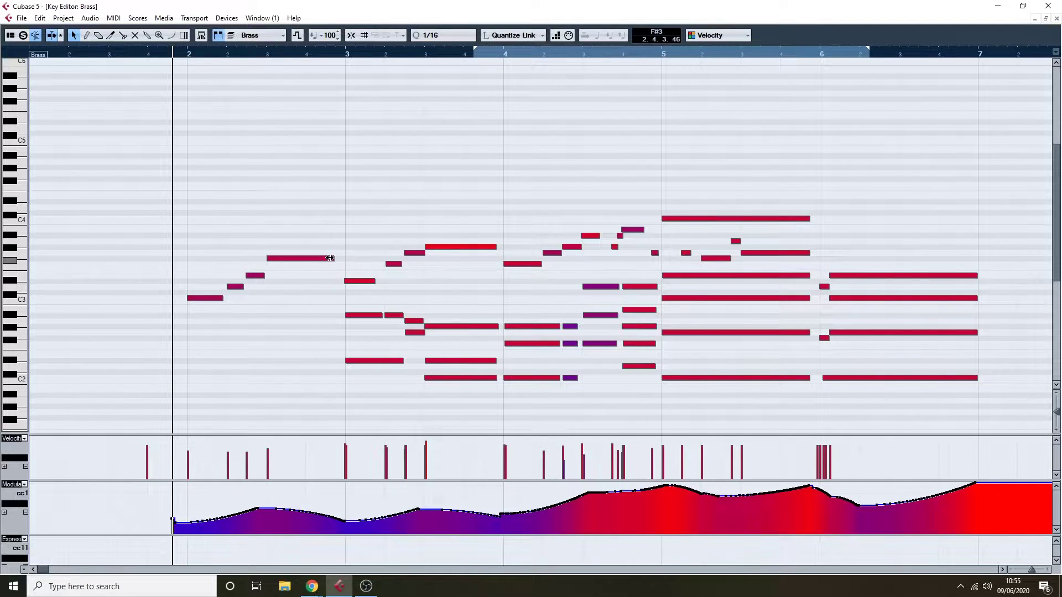
{"action": "scroll", "coordinate": [343, 296], "scroll_direction": "down", "scroll_amount": 3}
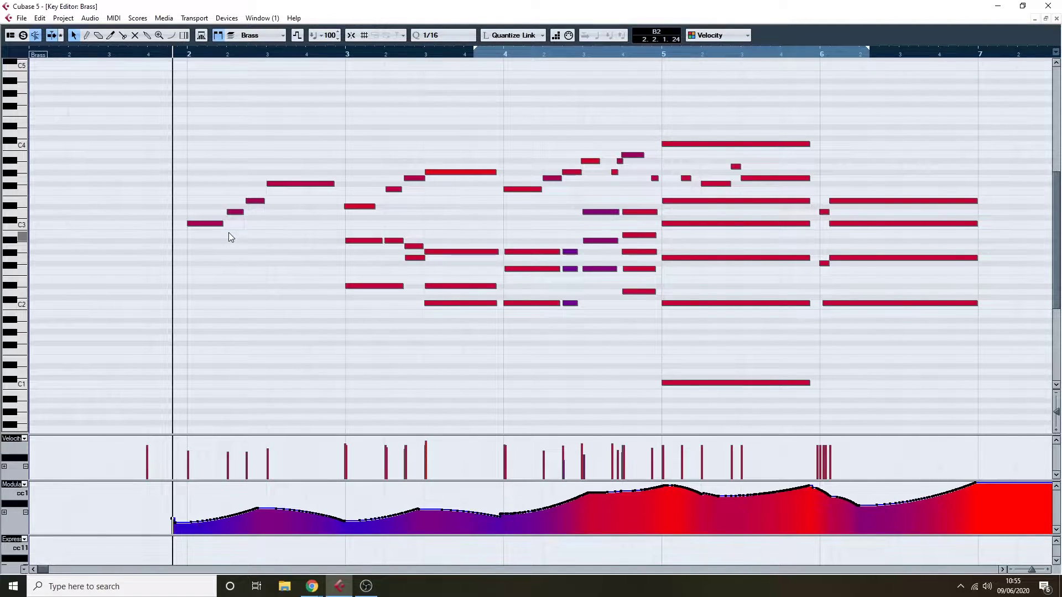
{"action": "scroll", "coordinate": [228, 234], "scroll_direction": "up", "scroll_amount": 8}
{"action": "scroll", "coordinate": [228, 235], "scroll_direction": "down", "scroll_amount": 5}
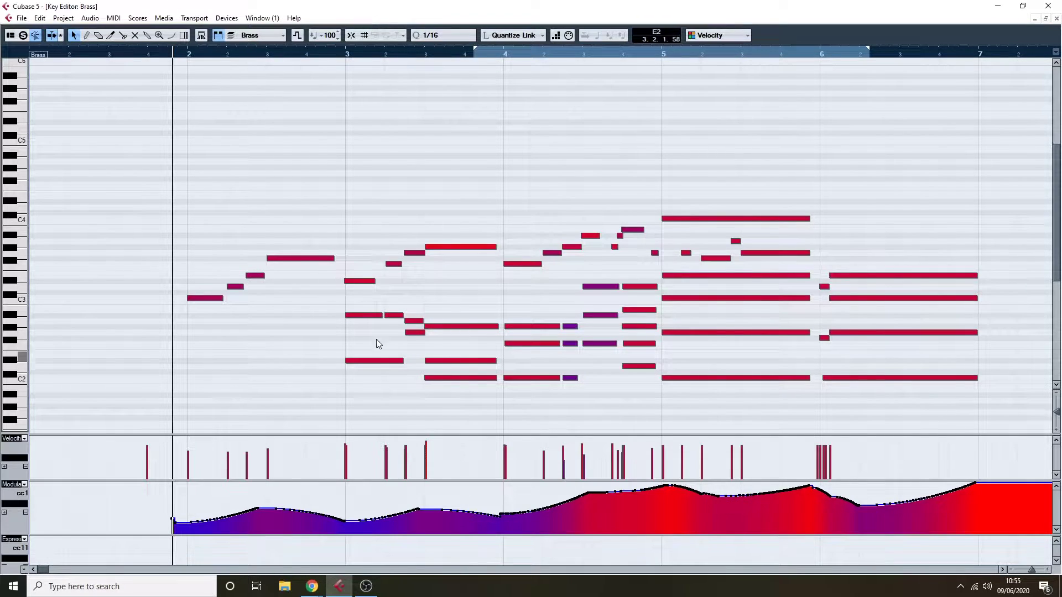
Highlight the lower Brass harmony notes from bar 3 to the middle of bar 4, and clear the selection
{"action": "left_click_drag", "start_coordinate": [343, 298], "coordinate": [569, 414]}
{"action": "scroll", "coordinate": [500, 326], "scroll_direction": "down", "scroll_amount": 2}
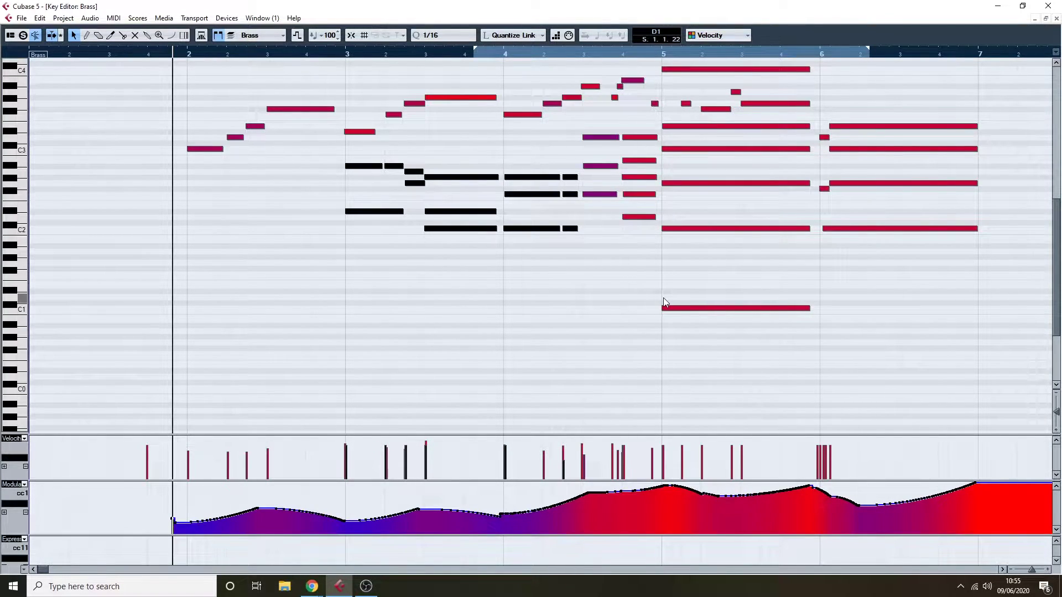
{"action": "left_click", "coordinate": [652, 311]}
{"action": "scroll", "coordinate": [652, 311], "scroll_direction": "up", "scroll_amount": 3}
{"action": "scroll", "coordinate": [599, 317], "scroll_direction": "down", "scroll_amount": 2}
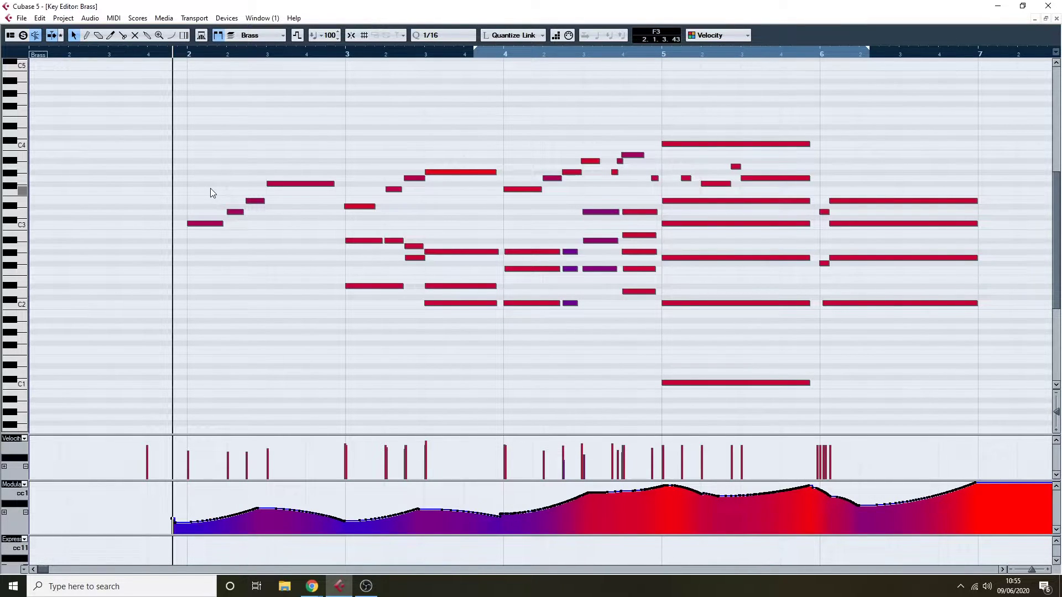
Highlight the lowest Brass note at bar 5, switch to the highest note there, and clear the selection
{"action": "left_click_drag", "start_coordinate": [714, 359], "coordinate": [771, 418]}
{"action": "scroll", "coordinate": [703, 321], "scroll_direction": "down", "scroll_amount": 3}
{"action": "scroll", "coordinate": [693, 255], "scroll_direction": "up", "scroll_amount": 2}
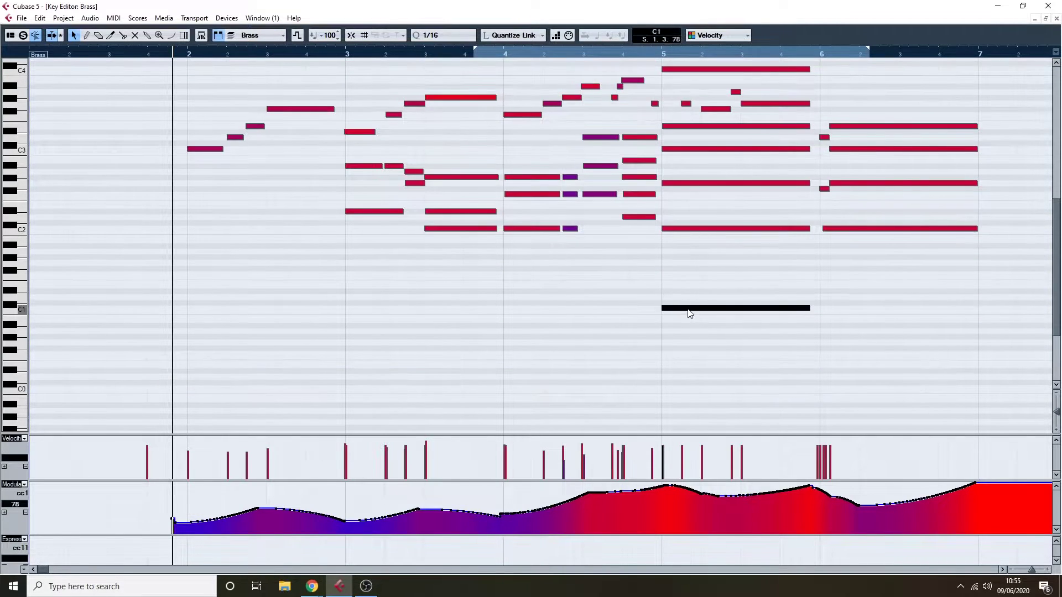
{"action": "scroll", "coordinate": [683, 307], "scroll_direction": "up", "scroll_amount": 4}
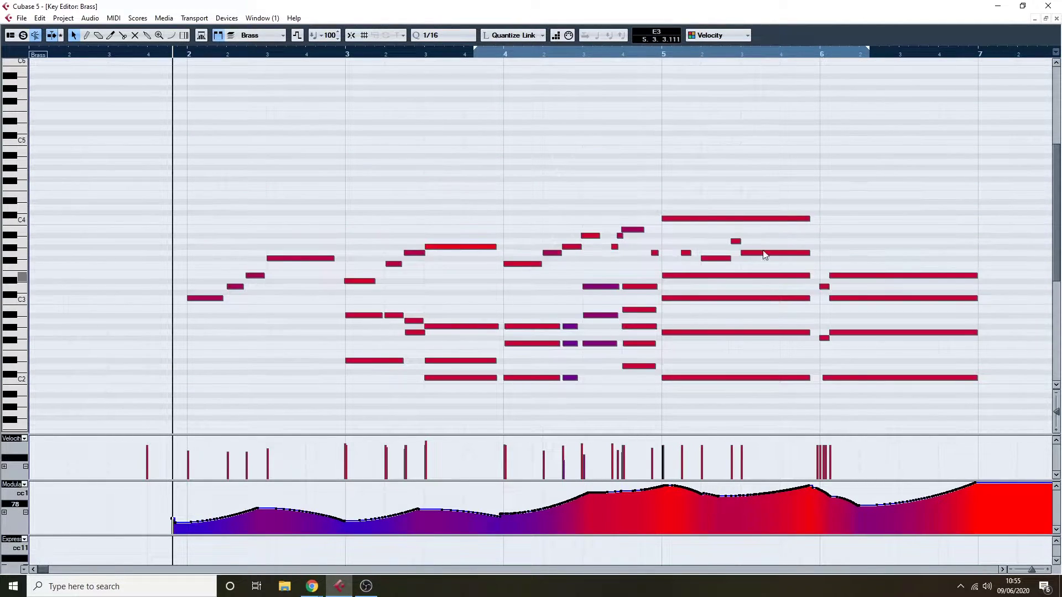
{"action": "left_click_drag", "start_coordinate": [722, 225], "coordinate": [722, 225]}
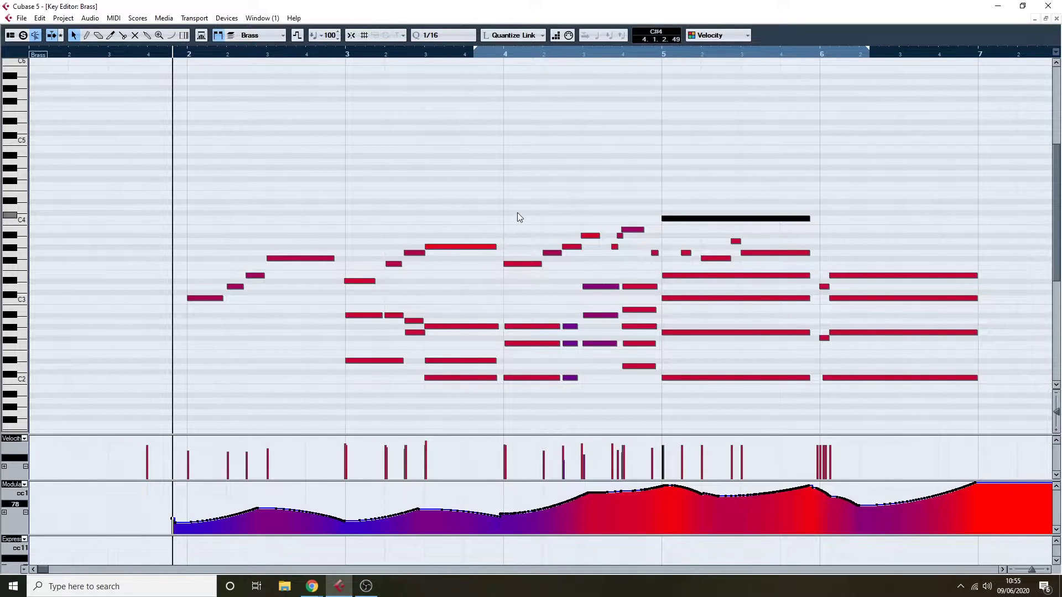
{"action": "left_click", "coordinate": [208, 237]}
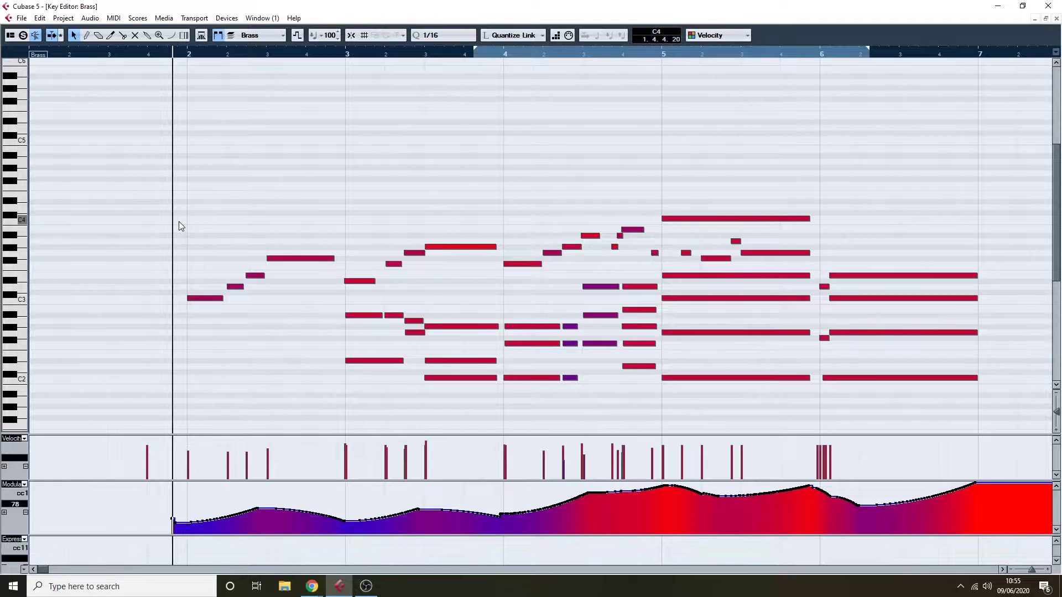
Highlight the Brass melody phrases from bar 2 to bar 5 in turn and the harmony notes below, and clear the selection
{"action": "left_click_drag", "start_coordinate": [178, 221], "coordinate": [294, 325]}
{"action": "left_click_drag", "start_coordinate": [360, 229], "coordinate": [497, 280]}
{"action": "left_click_drag", "start_coordinate": [522, 183], "coordinate": [669, 274]}
{"action": "left_click_drag", "start_coordinate": [337, 301], "coordinate": [367, 287]}
{"action": "left_click", "coordinate": [626, 413]}
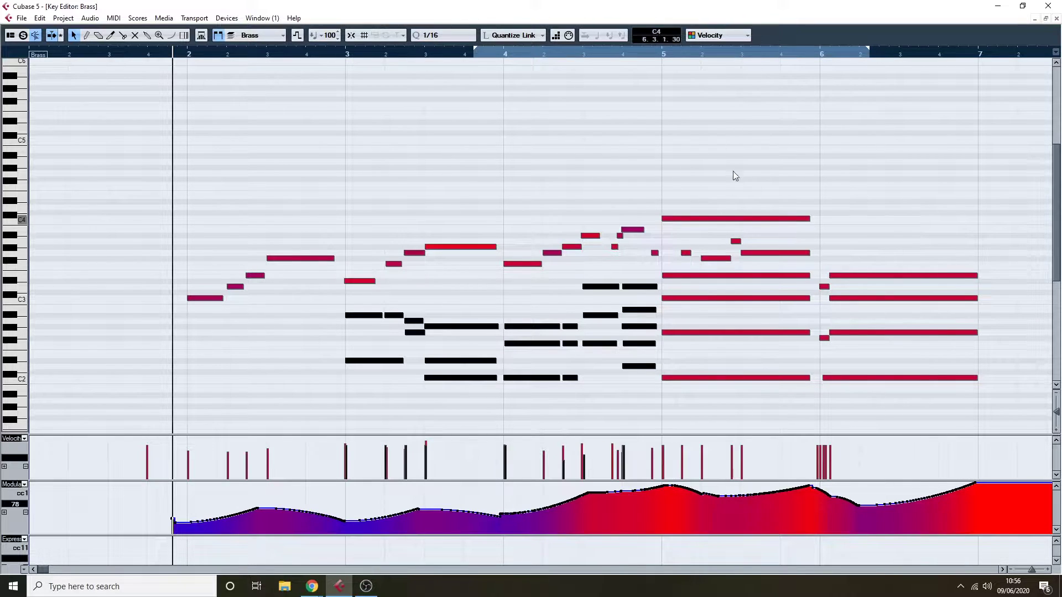
{"action": "left_click", "coordinate": [540, 228]}
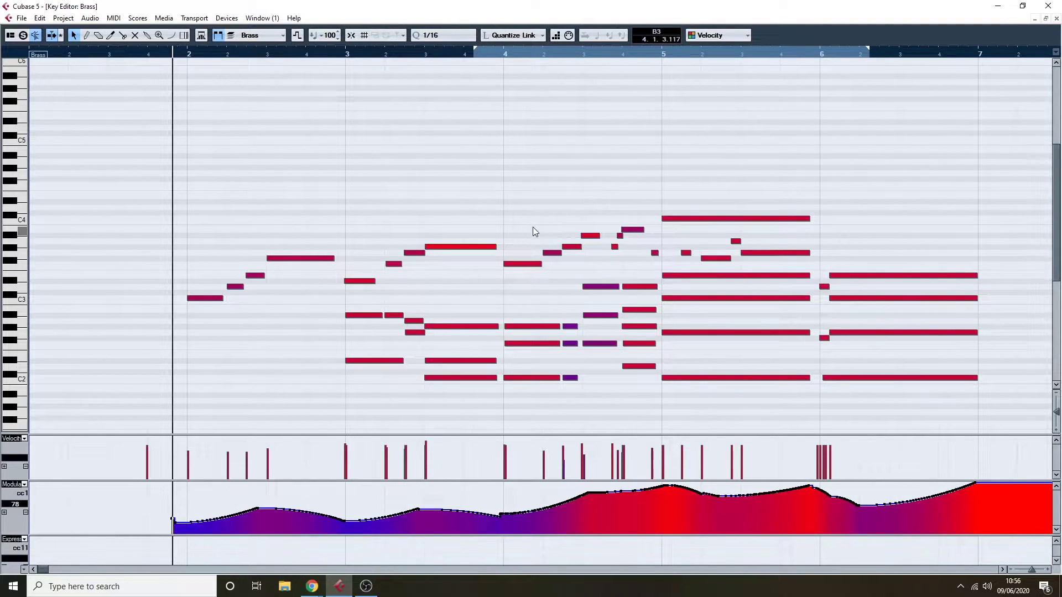
Highlight the opening Brass melody notes in bar 2 and close the Key Editor
{"action": "left_click_drag", "start_coordinate": [154, 220], "coordinate": [331, 364]}
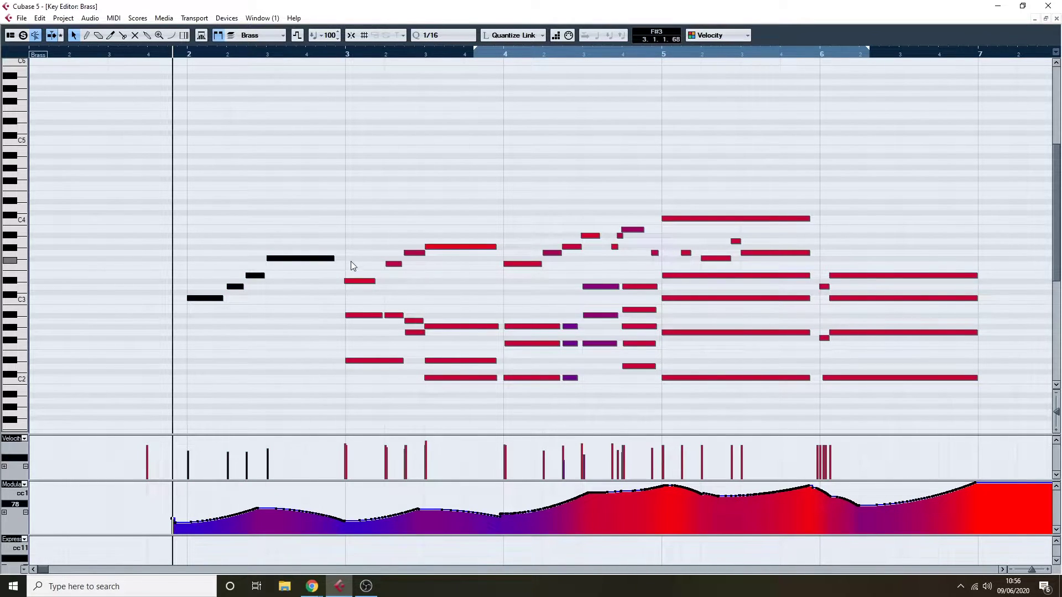
{"action": "left_click", "coordinate": [1055, 20]}
{"action": "scroll", "coordinate": [297, 278], "scroll_direction": "down", "scroll_amount": 2}
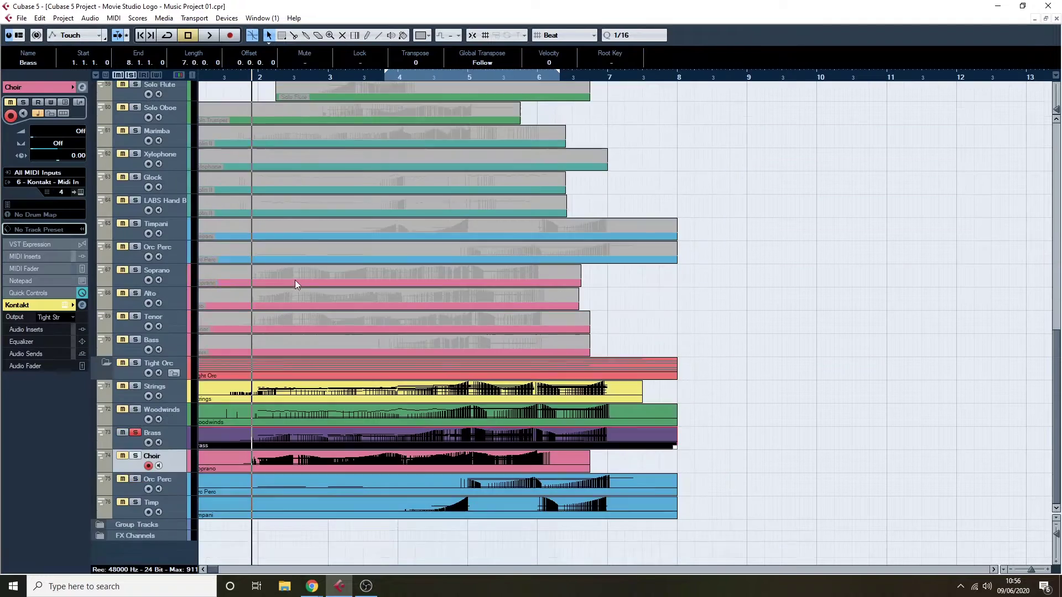
Play the soloed Brass part through to bar 7, stop playback, and unsolo the Brass track
{"action": "key", "text": "space"}
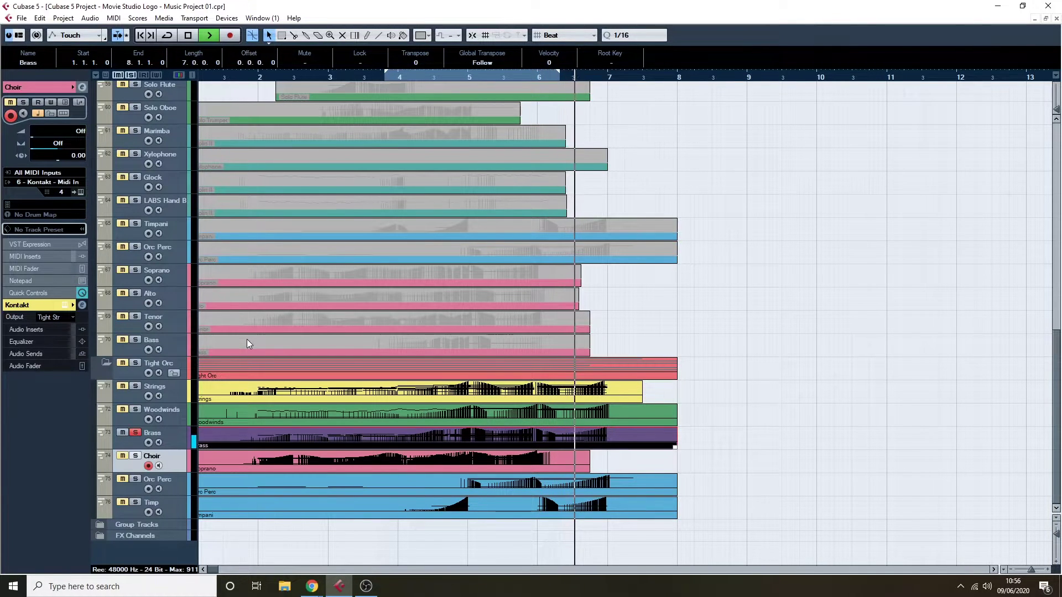
{"action": "key", "text": "space"}
{"action": "left_click", "coordinate": [135, 432]}
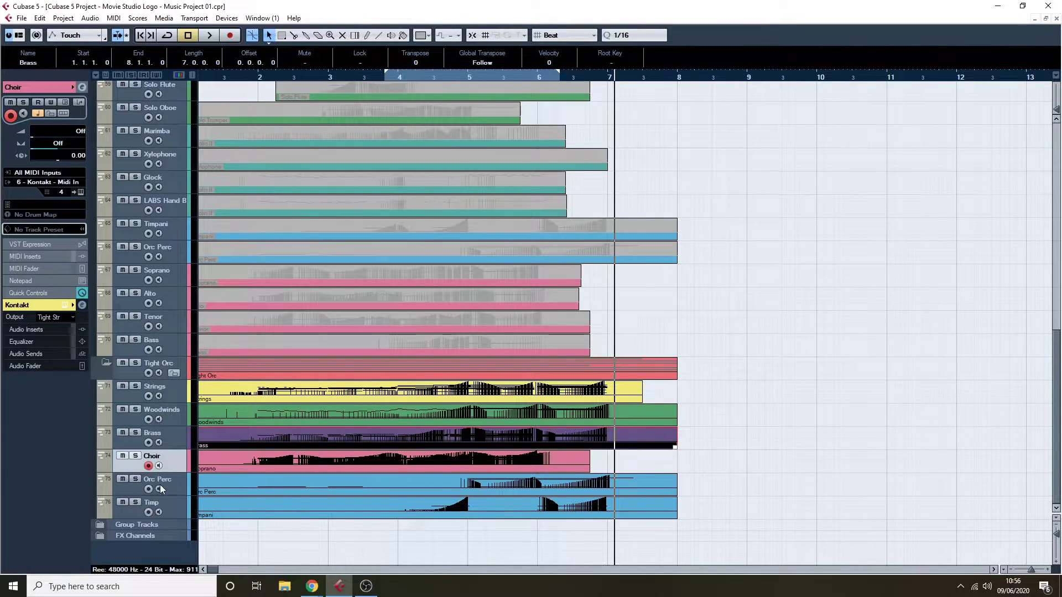
Solo the Timp and lower Orc Perc tracks and place the playhead just before bar 2
{"action": "left_click", "coordinate": [135, 502]}
{"action": "left_click", "coordinate": [135, 479]}
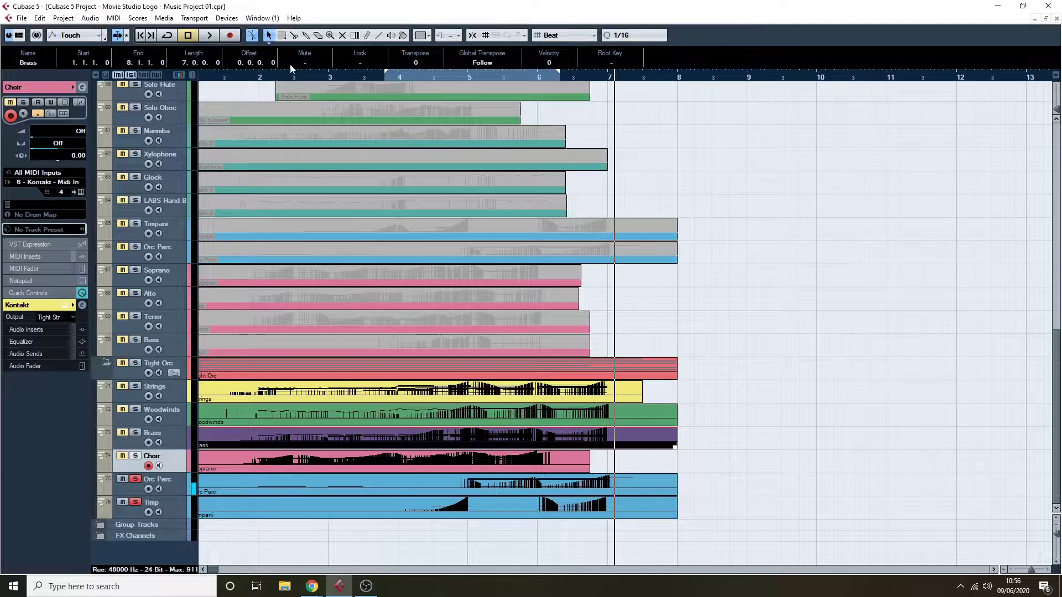
{"action": "left_click", "coordinate": [243, 77]}
{"action": "scroll", "coordinate": [304, 190], "scroll_direction": "up", "scroll_amount": 3}
{"action": "scroll", "coordinate": [324, 197], "scroll_direction": "down", "scroll_amount": 3}
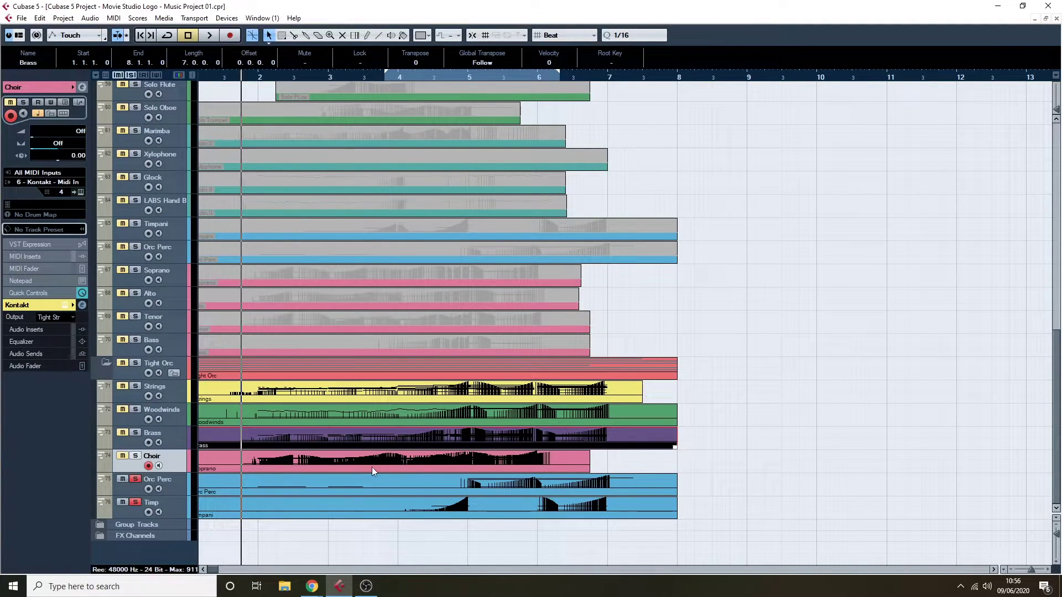
Open the reduced Orc Perc part in the Key Editor, examine its notes from bar 5 to bar 7, and close the editor
{"action": "left_click", "coordinate": [331, 493]}
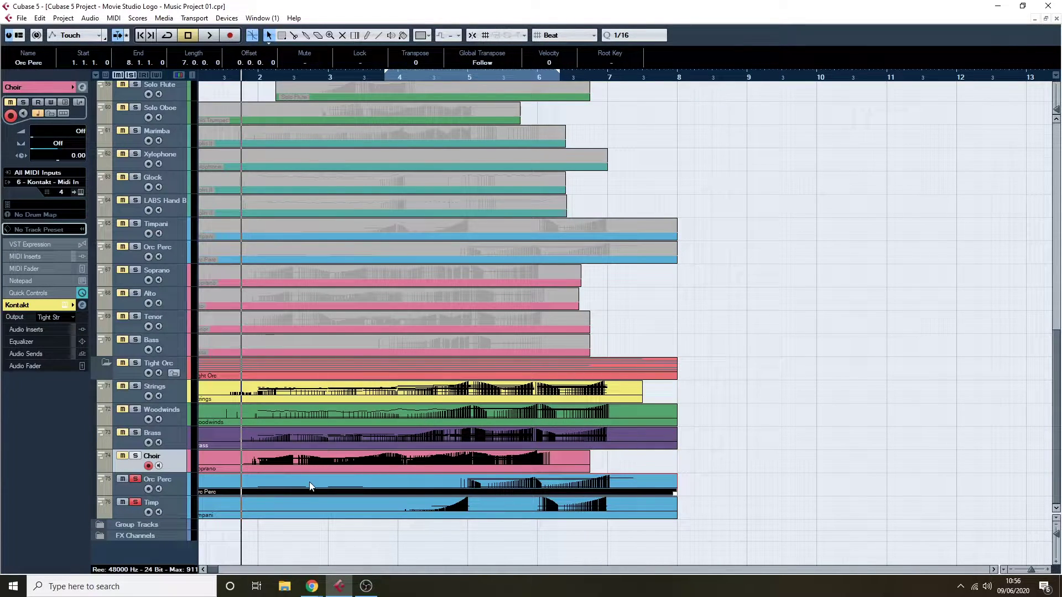
{"action": "double_click", "coordinate": [501, 485]}
{"action": "scroll", "coordinate": [652, 324], "scroll_direction": "down", "scroll_amount": 2}
{"action": "key", "text": "g"}
{"action": "key", "text": "g"}
{"action": "scroll", "coordinate": [426, 230], "scroll_direction": "up", "scroll_amount": 3}
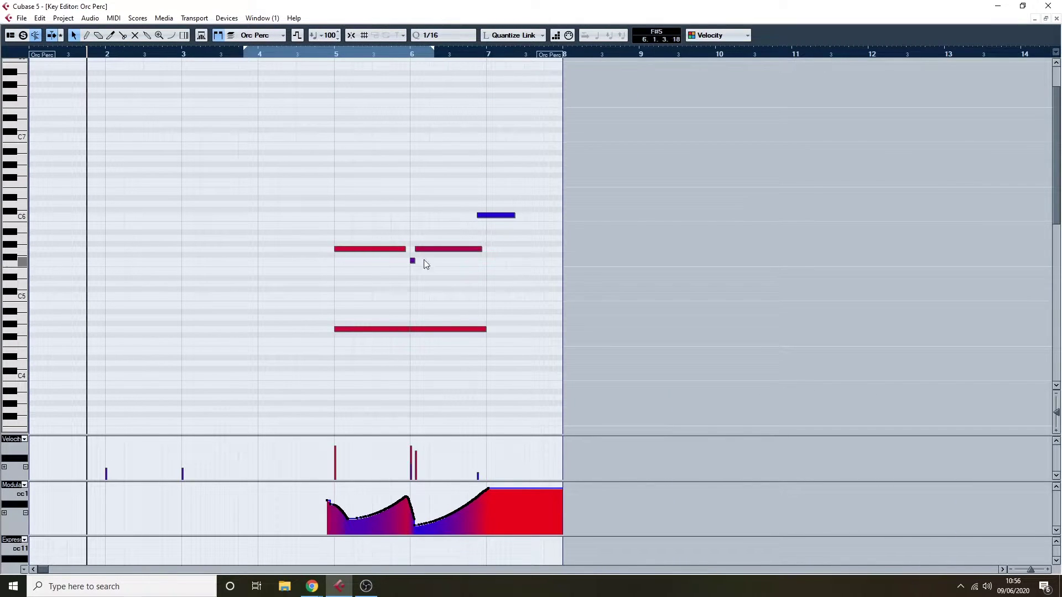
{"action": "left_click", "coordinate": [1055, 19]}
Play the soloed percussion parts past bar 7, stop playback, and unsolo Orc Perc and Timp
{"action": "key", "text": "space"}
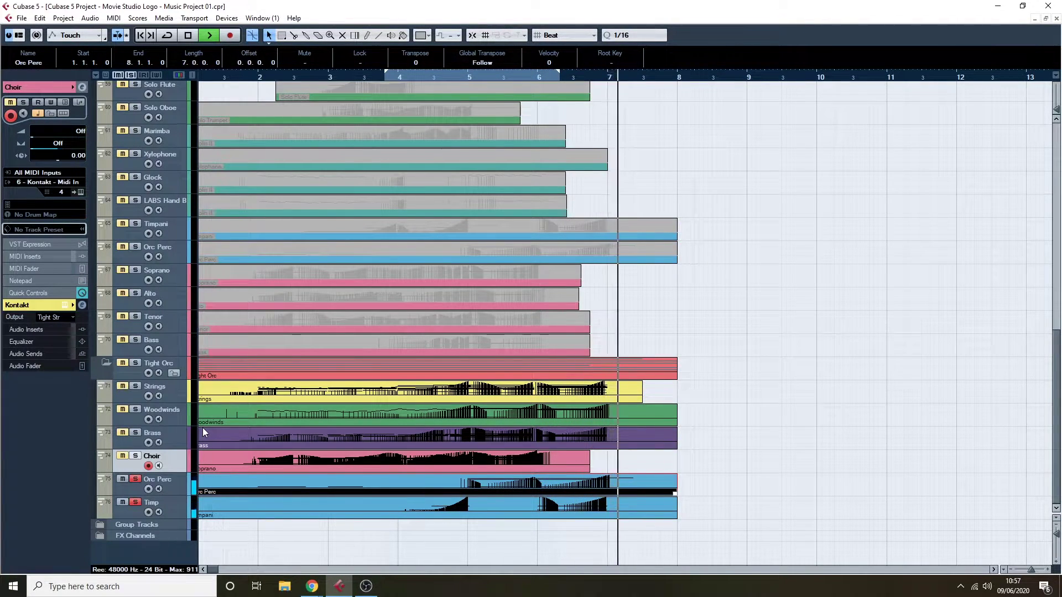
{"action": "left_click", "coordinate": [135, 480]}
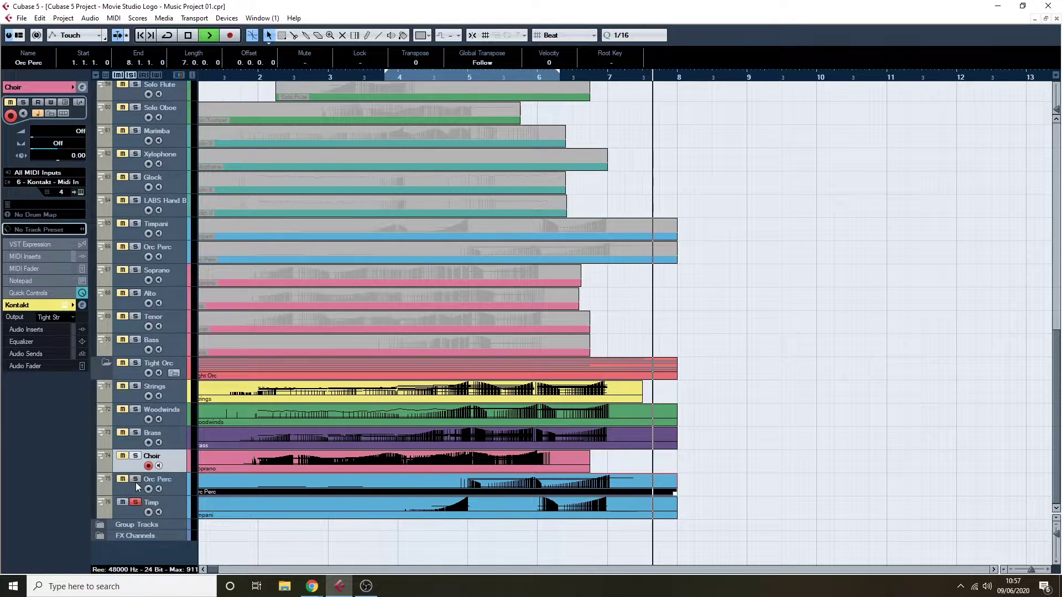
{"action": "key", "text": "space"}
{"action": "left_click", "coordinate": [135, 503]}
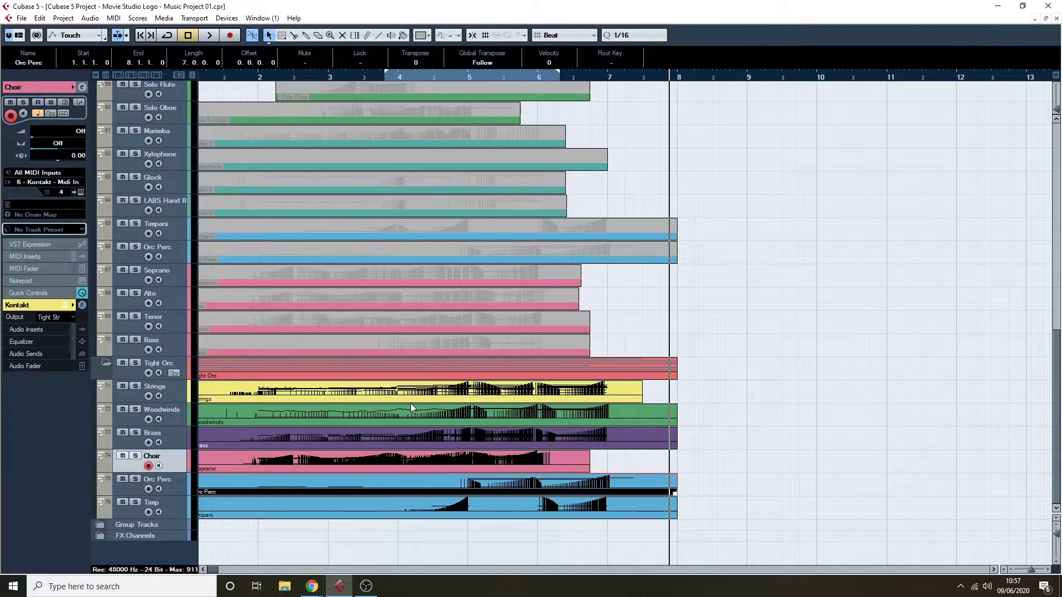
Move the playhead back to the cue's start and play the whole reduced arrangement to about the middle of bar 7
{"action": "left_click", "coordinate": [366, 77]}
{"action": "left_click", "coordinate": [221, 100]}
{"action": "mouse_move", "coordinate": [221, 100]}
{"action": "left_mouse_down"}
{"action": "mouse_move", "coordinate": [251, 108]}
{"action": "mouse_move", "coordinate": [231, 112]}
{"action": "left_mouse_up"}
{"action": "key", "text": "space"}
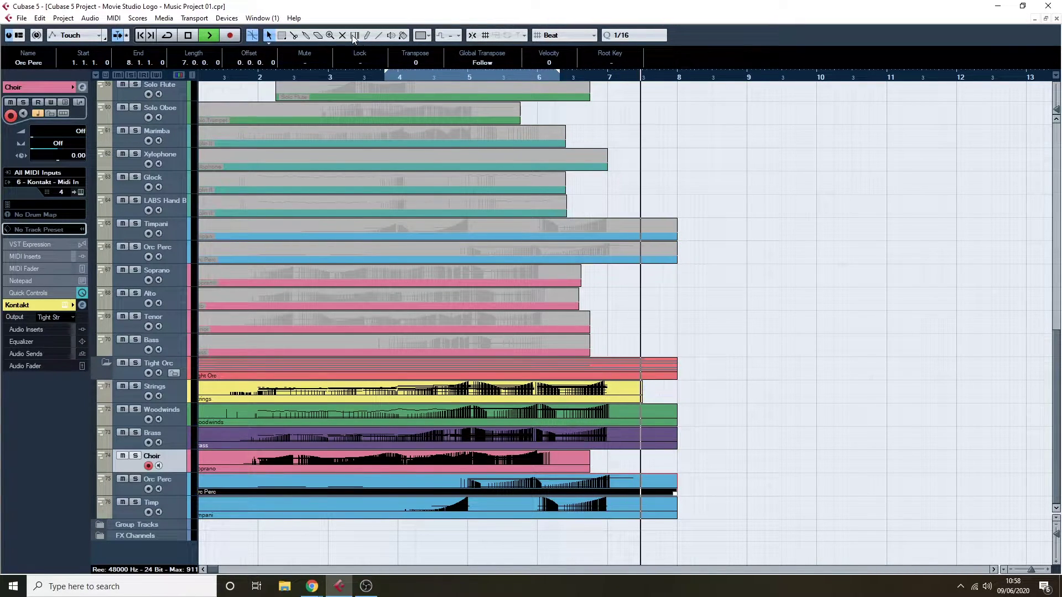
{"action": "key", "text": "space"}
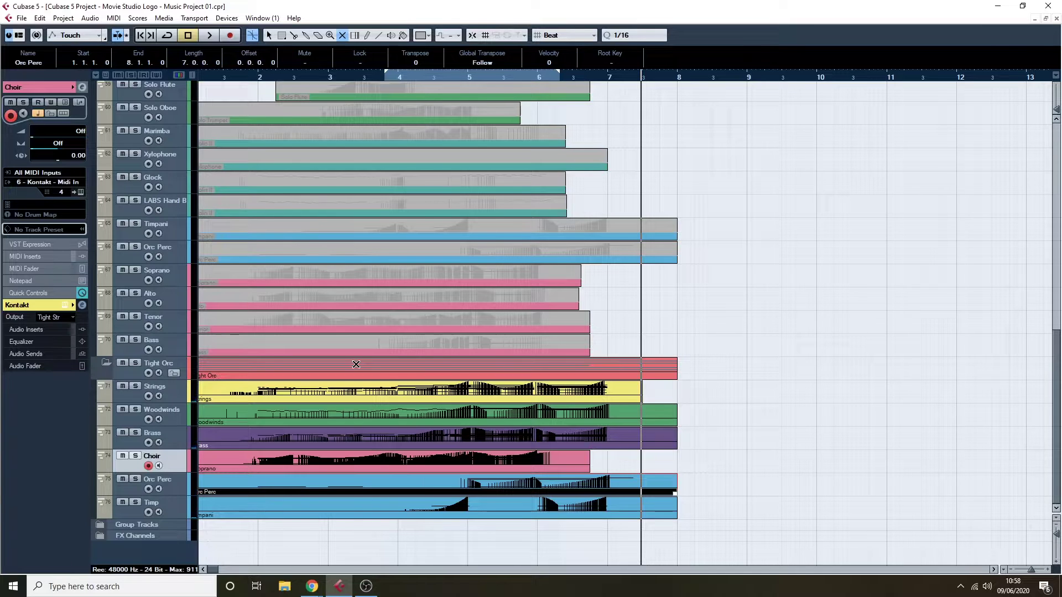
Mute the Tight Orc folder part, unmute the MIDI folder part, and return to the Object Selection tool
{"action": "key", "text": "1"}
{"action": "scroll", "coordinate": [311, 327], "scroll_direction": "up", "scroll_amount": 10}
{"action": "scroll", "coordinate": [312, 247], "scroll_direction": "down", "scroll_amount": 10}
{"action": "scroll", "coordinate": [348, 359], "scroll_direction": "up", "scroll_amount": 10}
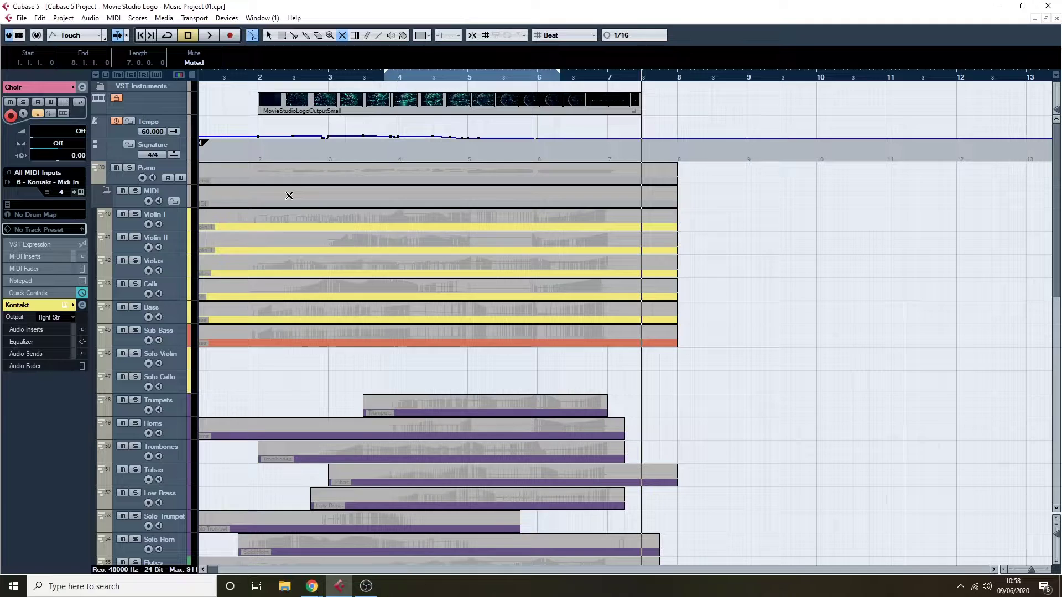
{"action": "left_click", "coordinate": [289, 195]}
{"action": "key", "text": "1"}
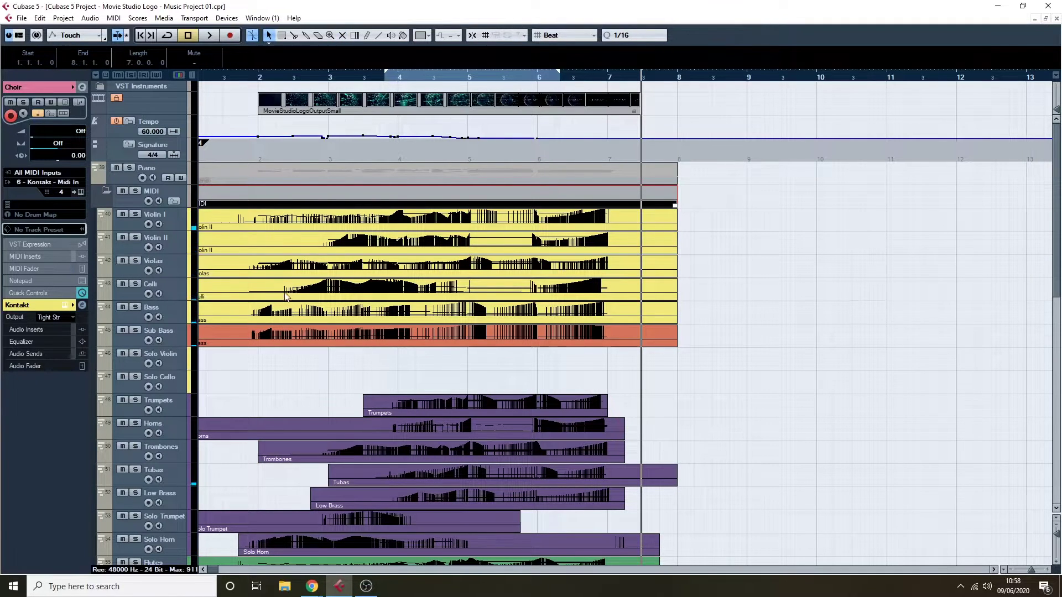
Place the playhead before bar 2 and play the full orchestration to about the middle of bar 7
{"action": "scroll", "coordinate": [520, 304], "scroll_direction": "down", "scroll_amount": 10}
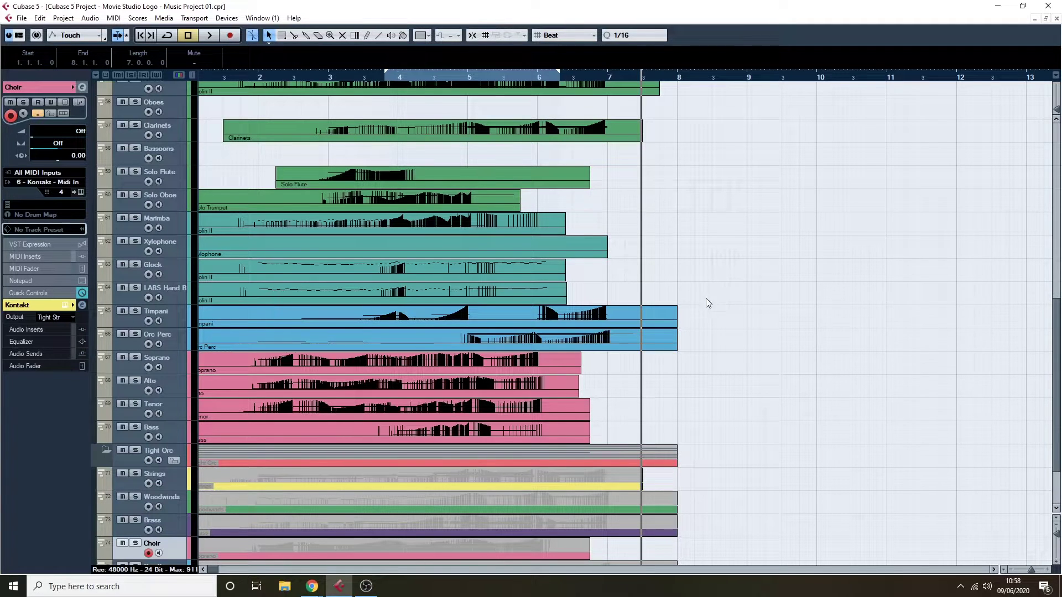
{"action": "mouse_move", "coordinate": [243, 76]}
{"action": "left_mouse_down"}
{"action": "mouse_move", "coordinate": [141, 78]}
{"action": "mouse_move", "coordinate": [227, 90]}
{"action": "left_mouse_up"}
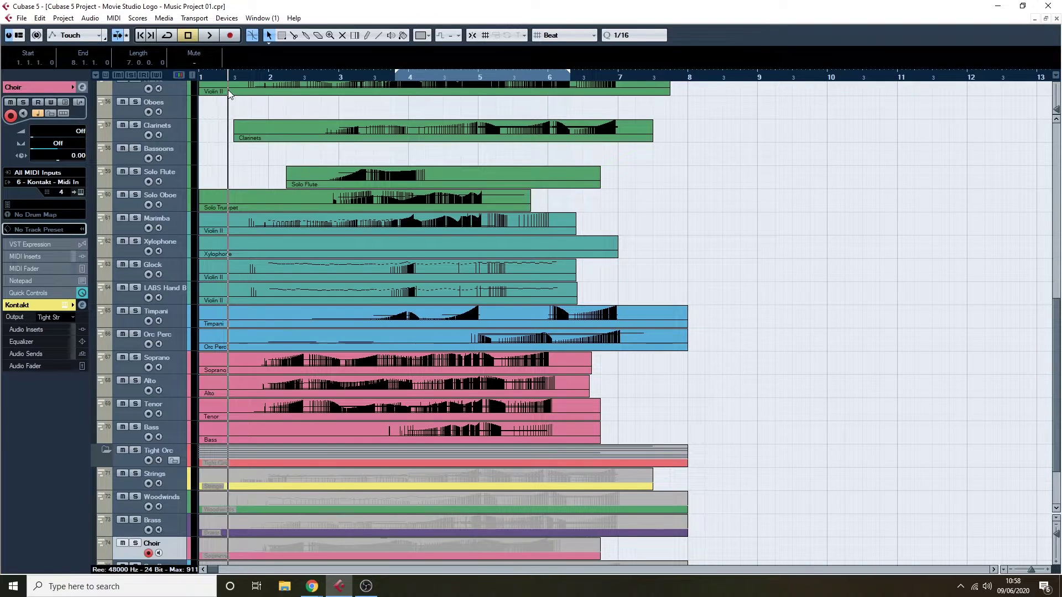
{"action": "scroll", "coordinate": [361, 154], "scroll_direction": "down", "scroll_amount": 4}
{"action": "scroll", "coordinate": [328, 297], "scroll_direction": "up", "scroll_amount": 20}
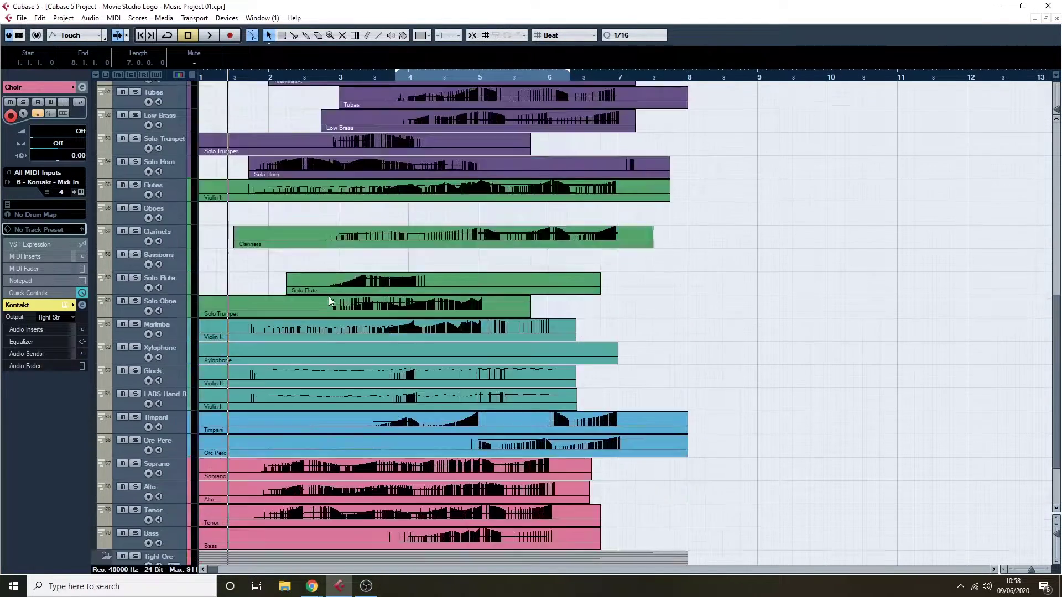
{"action": "key", "text": "space"}
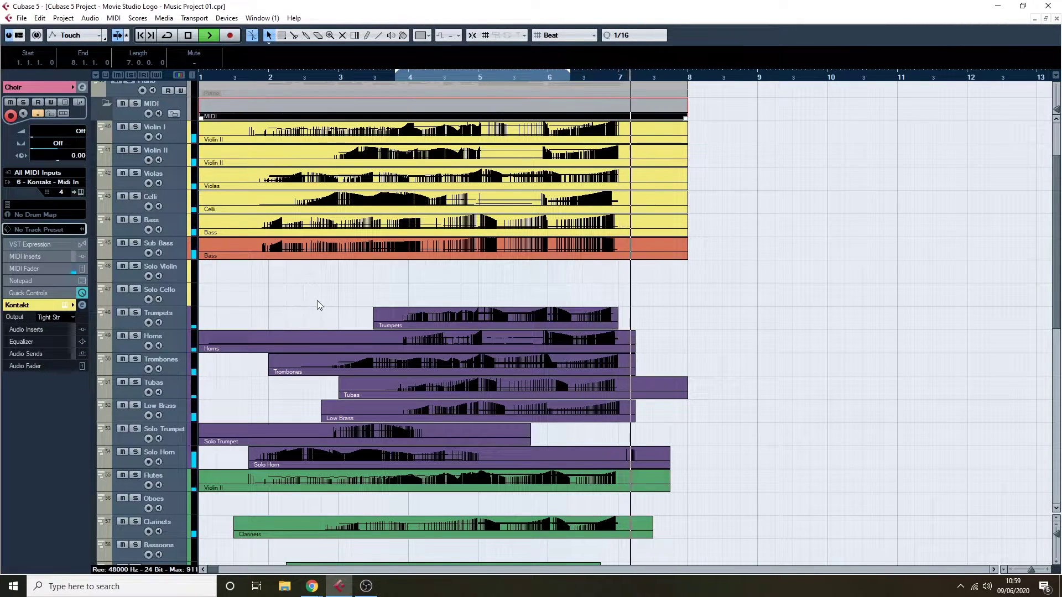
{"action": "key", "text": "space"}
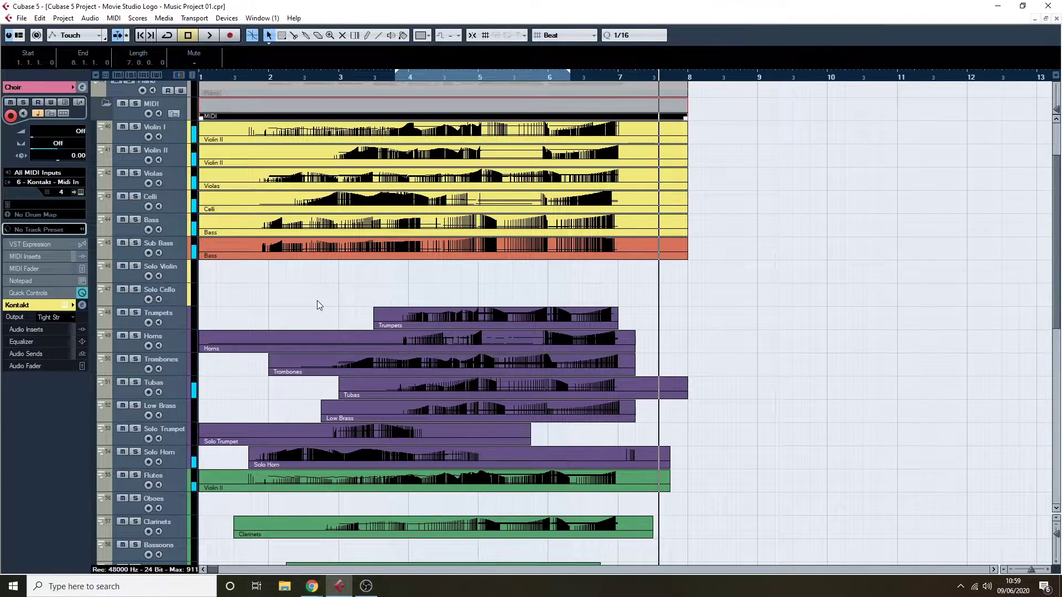
Examine the full orchestration's individual string, brass and woodwind tracks and how their parts are distributed
{"action": "scroll", "coordinate": [317, 300], "scroll_direction": "down", "scroll_amount": 5}
{"action": "scroll", "coordinate": [317, 301], "scroll_direction": "up", "scroll_amount": 8}
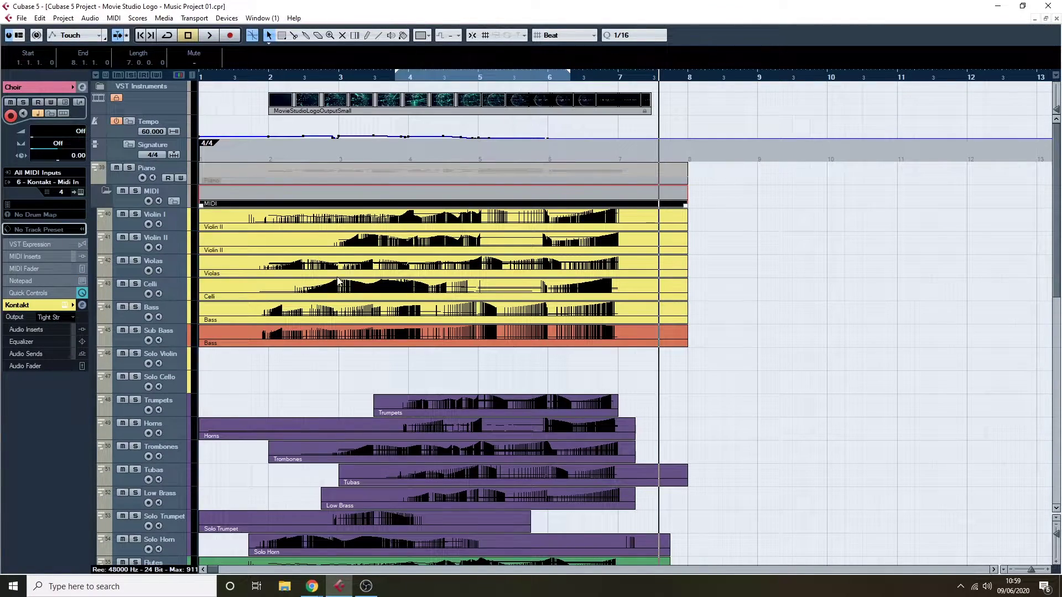
{"action": "scroll", "coordinate": [336, 286], "scroll_direction": "down", "scroll_amount": 10}
{"action": "scroll", "coordinate": [336, 286], "scroll_direction": "up", "scroll_amount": 4}
{"action": "scroll", "coordinate": [336, 287], "scroll_direction": "up", "scroll_amount": 4}
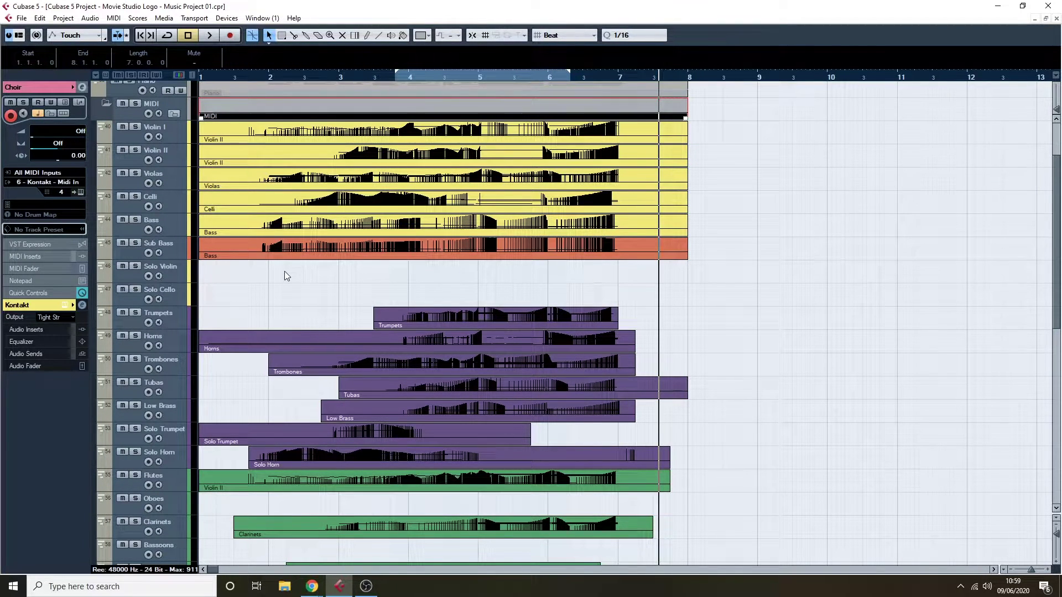
{"action": "scroll", "coordinate": [284, 271], "scroll_direction": "down", "scroll_amount": 3}
{"action": "scroll", "coordinate": [284, 271], "scroll_direction": "up", "scroll_amount": 3}
{"action": "scroll", "coordinate": [284, 271], "scroll_direction": "down", "scroll_amount": 5}
{"action": "scroll", "coordinate": [287, 275], "scroll_direction": "up", "scroll_amount": 3}
{"action": "scroll", "coordinate": [287, 276], "scroll_direction": "down", "scroll_amount": 3}
{"action": "scroll", "coordinate": [292, 411], "scroll_direction": "up", "scroll_amount": 3}
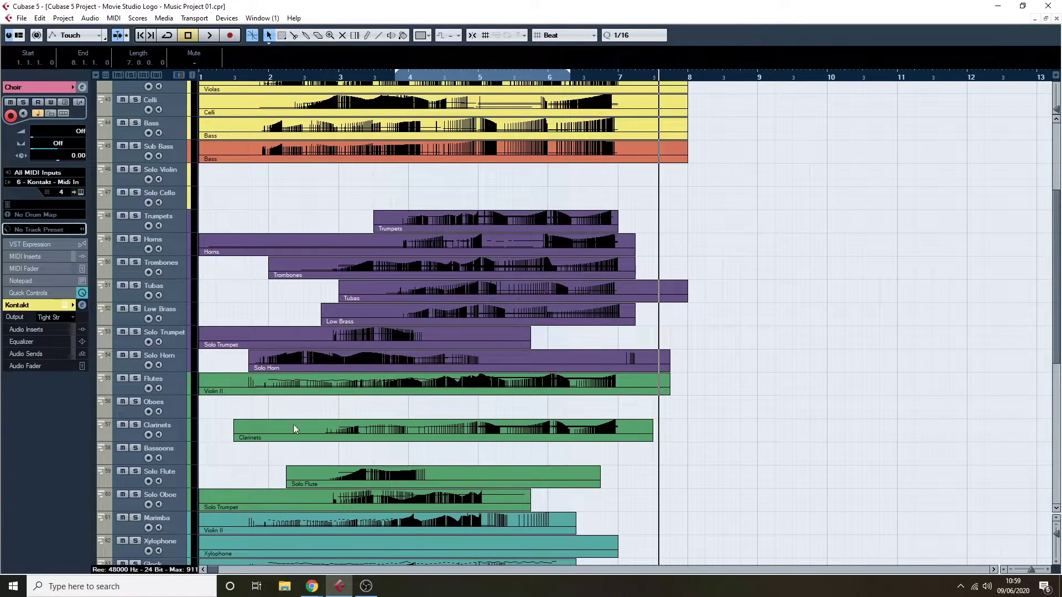
Open the muted Brass part in the Key Editor, highlight its opening melody notes in bar 2, and close the editor
{"action": "scroll", "coordinate": [297, 413], "scroll_direction": "down", "scroll_amount": 3}
{"action": "double_click", "coordinate": [256, 443]}
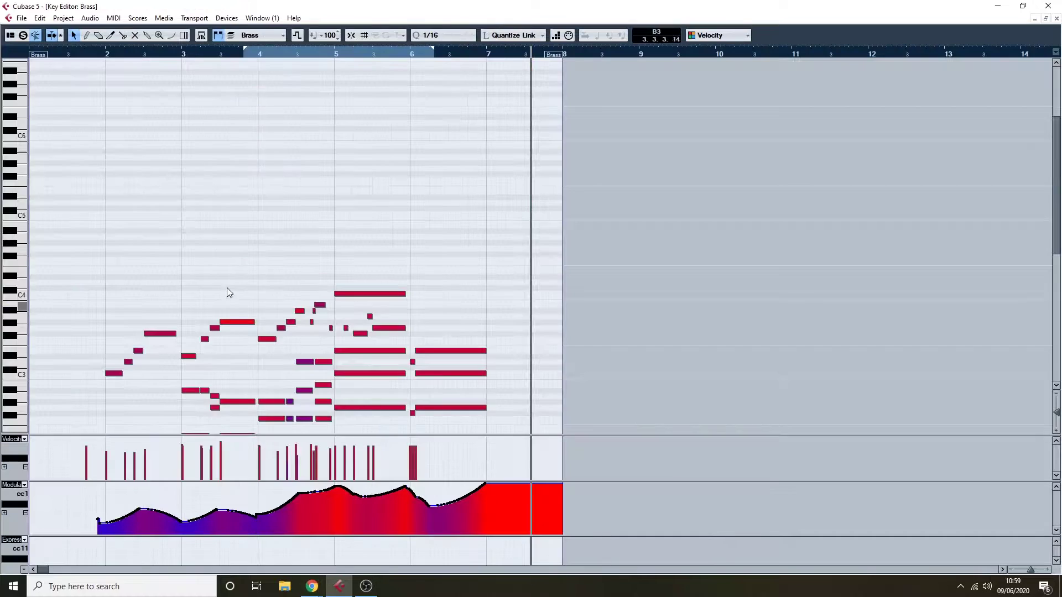
{"action": "left_click_drag", "start_coordinate": [90, 165], "coordinate": [158, 277]}
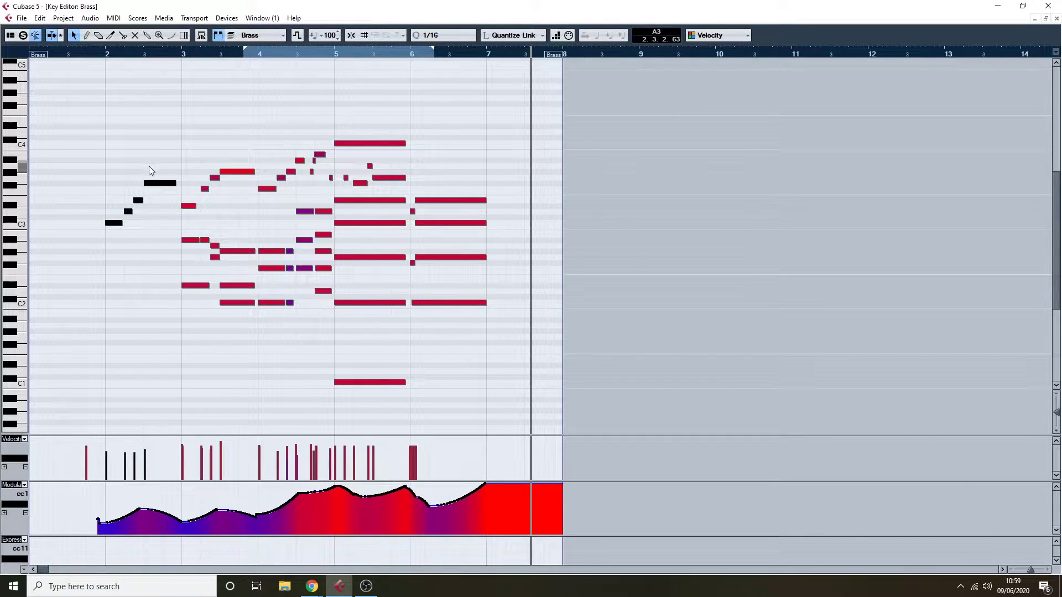
{"action": "left_click", "coordinate": [1056, 20]}
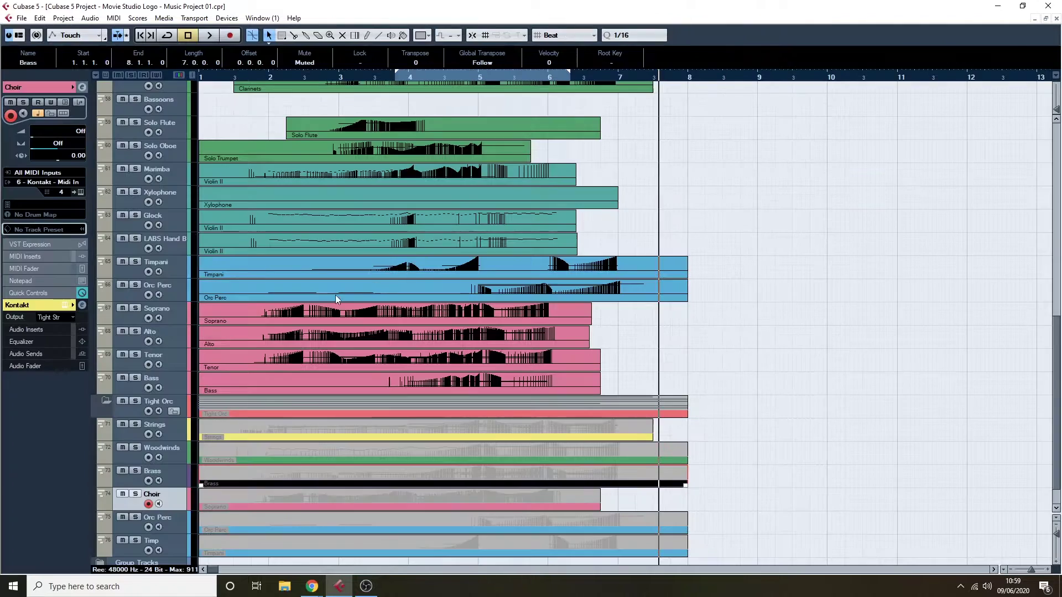
Open the Solo Horn part in the Key Editor, play its opening phrase up to about bar 3, and close the editor
{"action": "scroll", "coordinate": [241, 307], "scroll_direction": "up", "scroll_amount": 10}
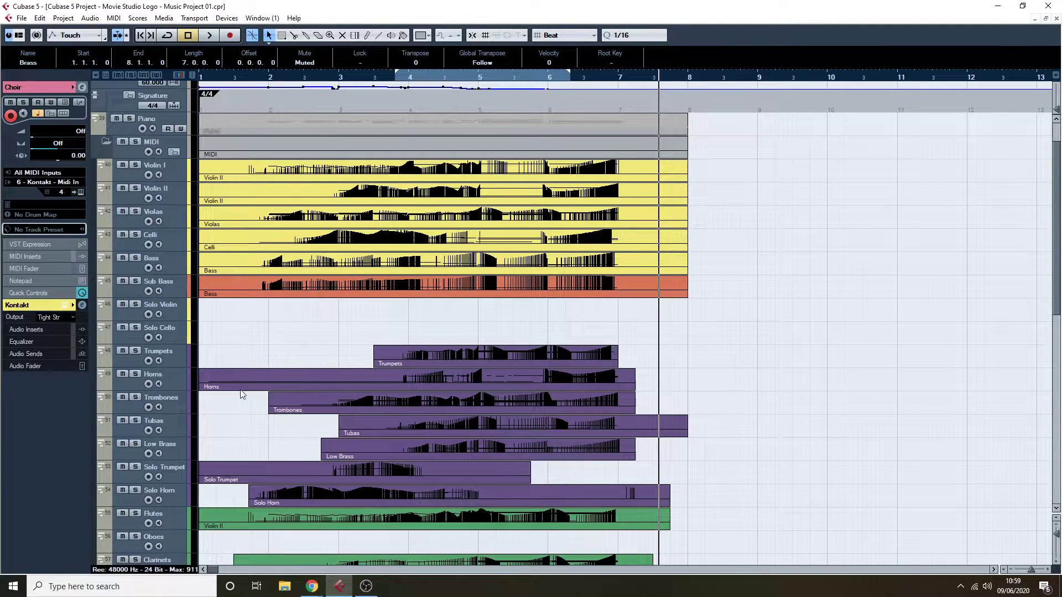
{"action": "double_click", "coordinate": [290, 493]}
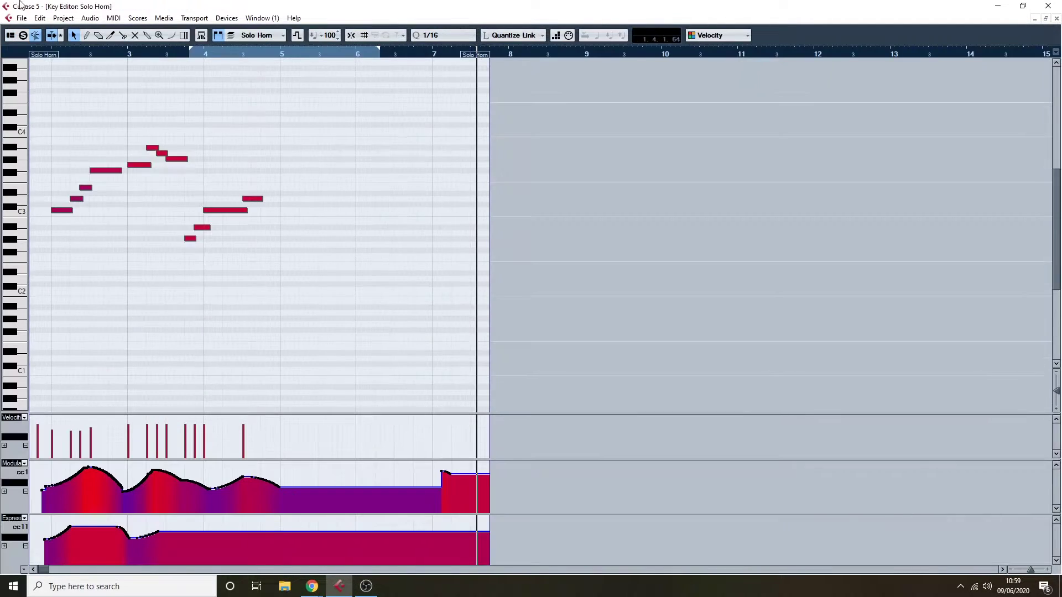
{"action": "left_click", "coordinate": [48, 53]}
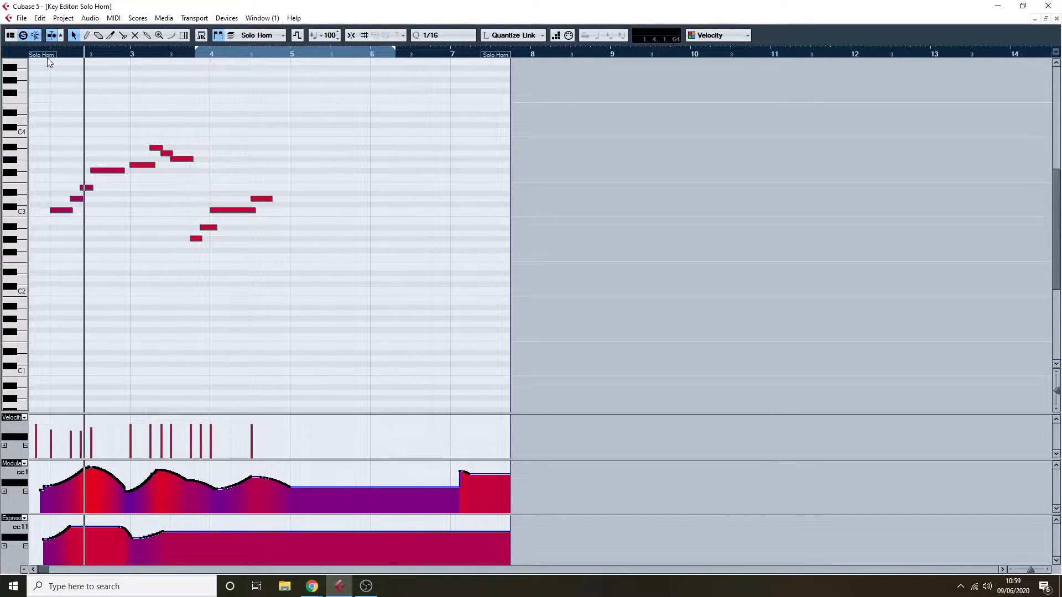
{"action": "key", "text": "space"}
{"action": "left_click", "coordinate": [1056, 18]}
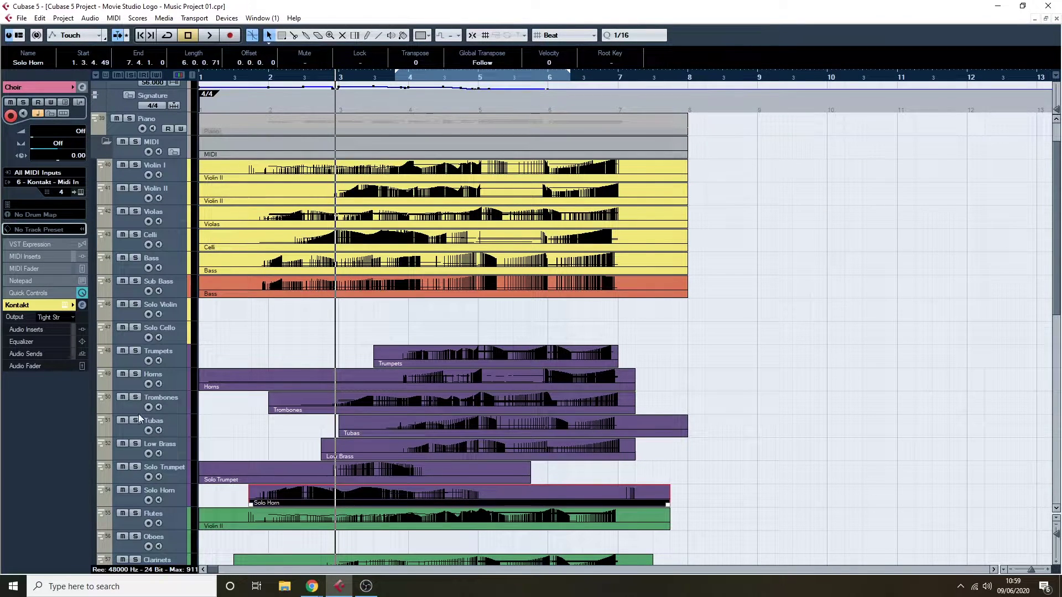
Solo the Solo Trumpet and Solo Horn tracks and open both parts together in the Key Editor
{"action": "left_click", "coordinate": [138, 468]}
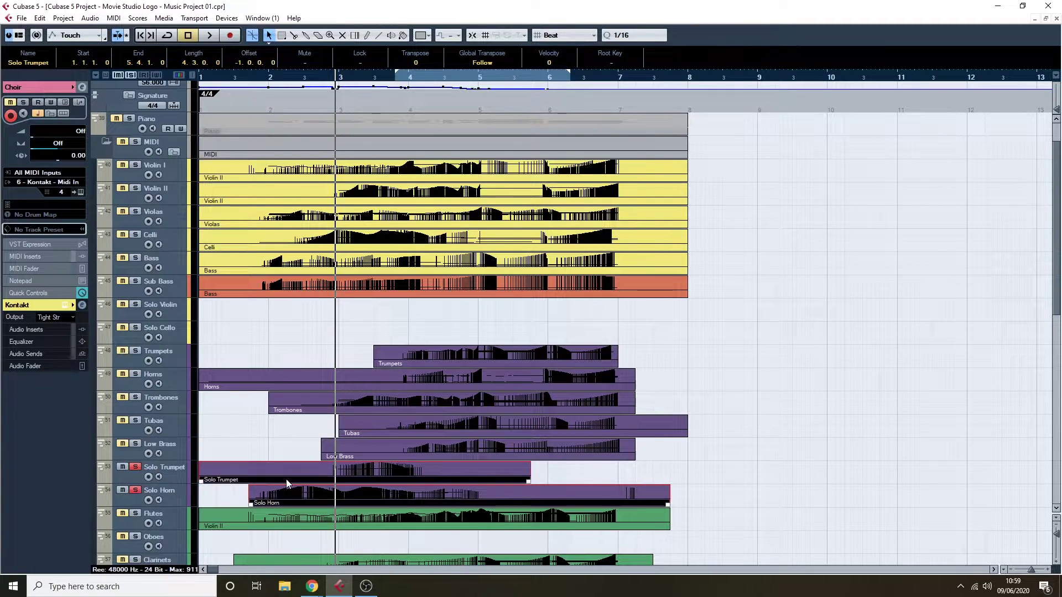
{"action": "left_click", "coordinate": [527, 481]}
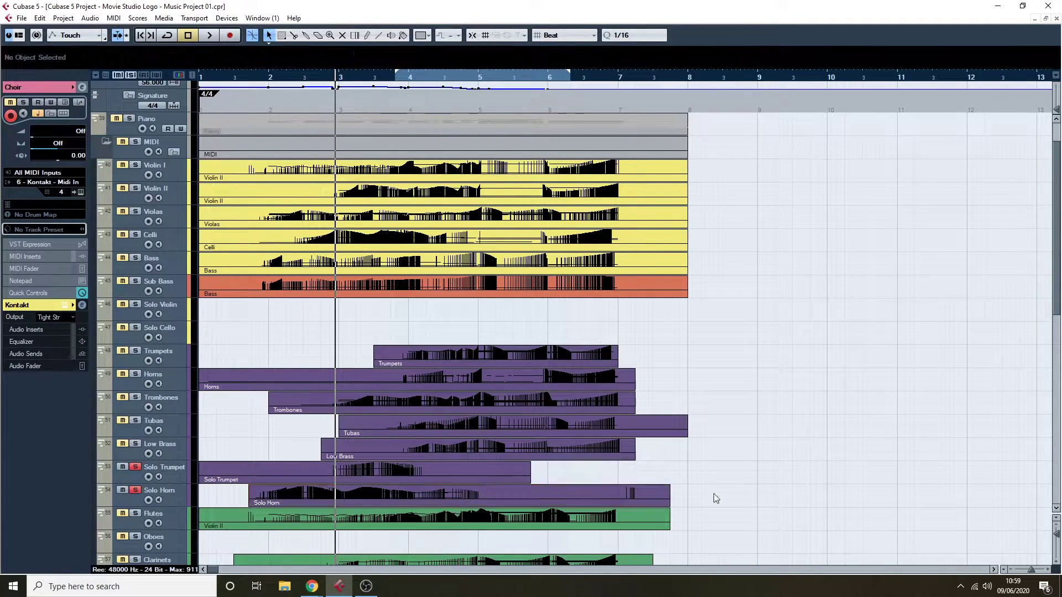
{"action": "left_click", "coordinate": [404, 489], "text": "shift"}
{"action": "double_click", "coordinate": [400, 491]}
{"action": "scroll", "coordinate": [153, 246], "scroll_direction": "down", "scroll_amount": 3}
{"action": "scroll", "coordinate": [150, 298], "scroll_direction": "up", "scroll_amount": 1}
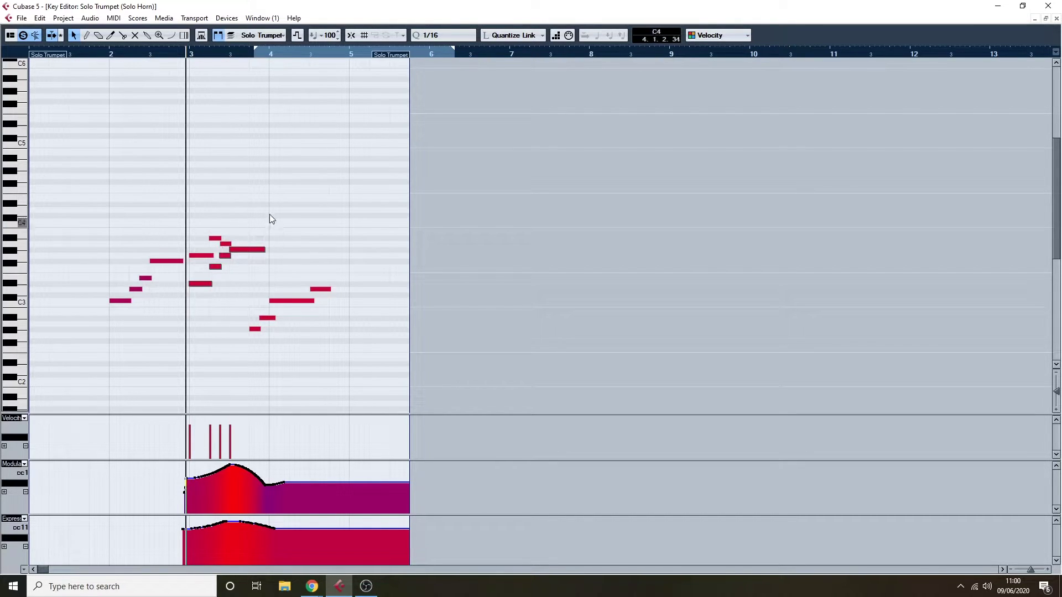
Play the Solo Trumpet and Solo Horn lines from just before bar 2, examine the low held note, and close the Key Editor
{"action": "left_click", "coordinate": [100, 55]}
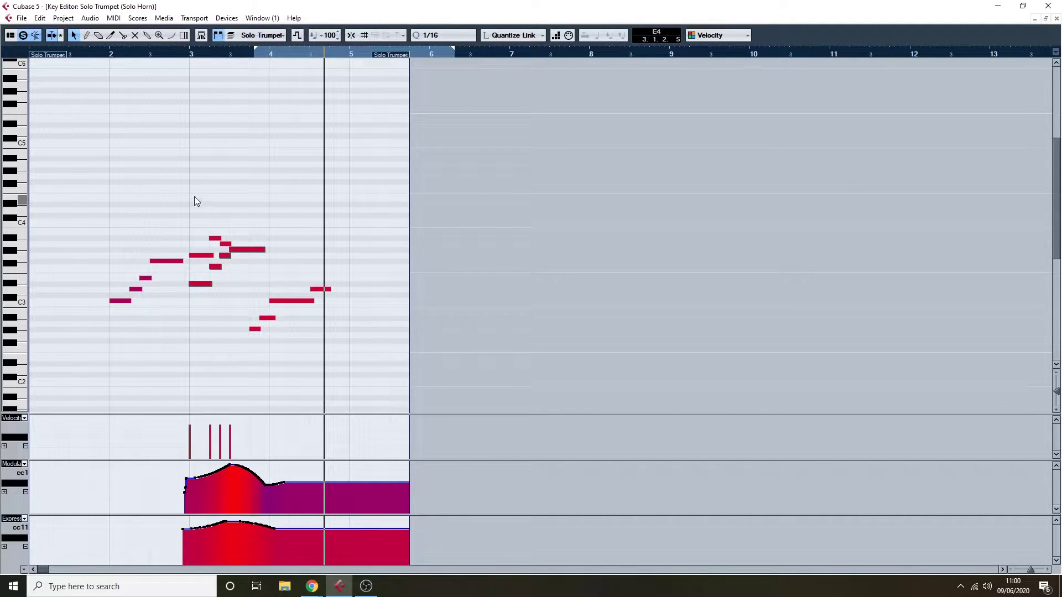
{"action": "key", "text": "h"}
{"action": "key", "text": "h"}
{"action": "scroll", "coordinate": [101, 253], "scroll_direction": "down", "scroll_amount": 4}
{"action": "key", "text": "space"}
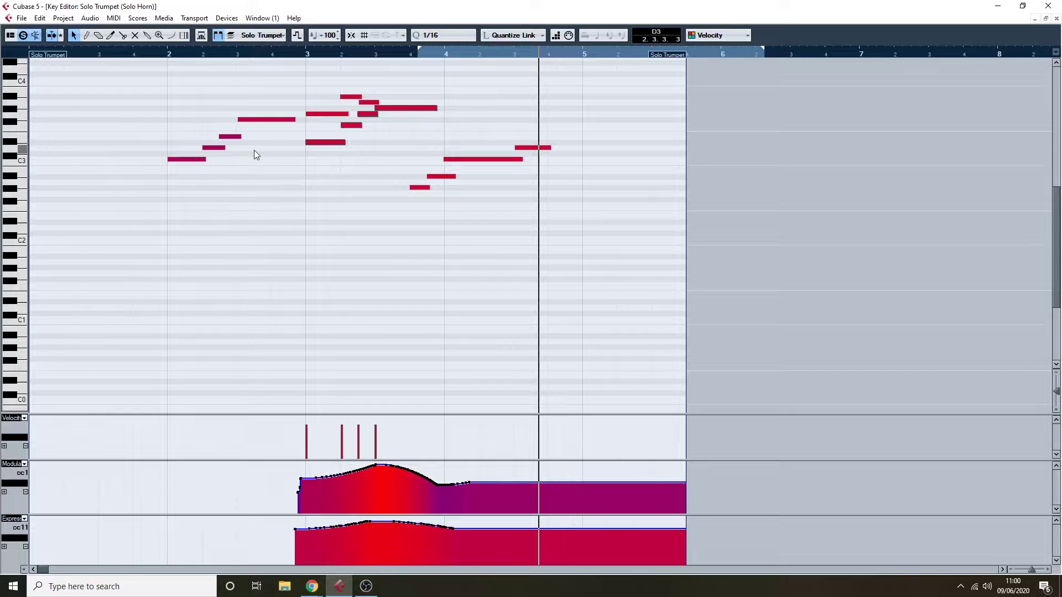
{"action": "scroll", "coordinate": [196, 209], "scroll_direction": "down", "scroll_amount": 5}
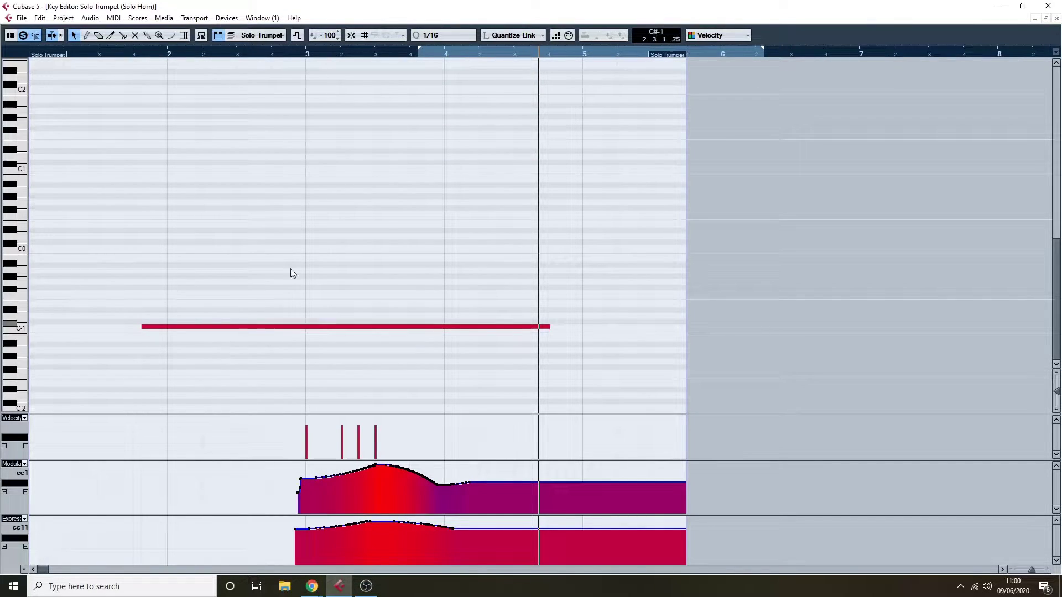
{"action": "left_click", "coordinate": [1056, 19]}
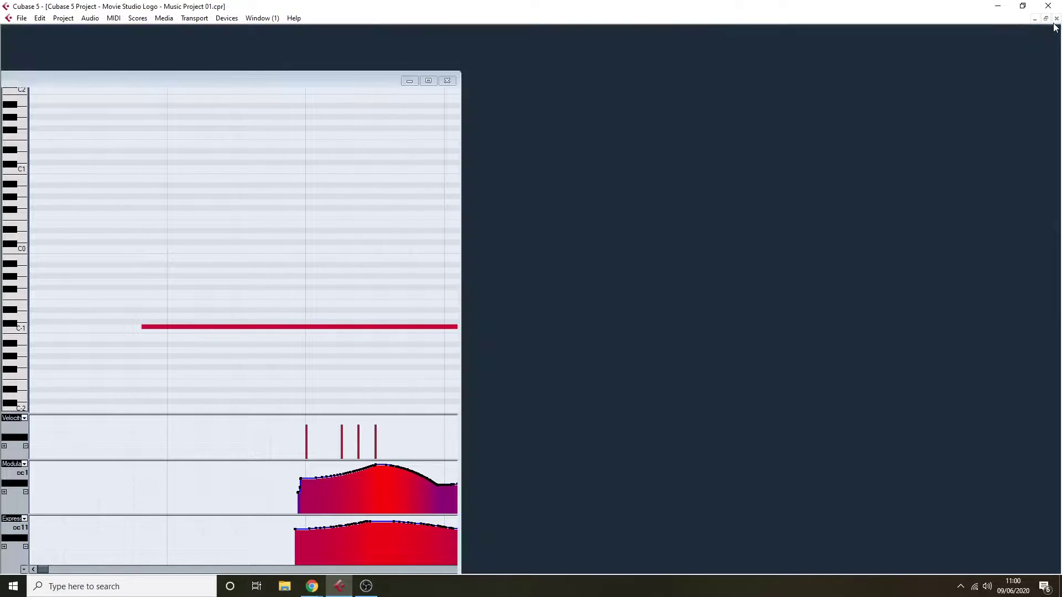
Open the Solo Horn part in the Key Editor and set the playback position just before bar 2
{"action": "scroll", "coordinate": [278, 384], "scroll_direction": "down", "scroll_amount": 4}
{"action": "left_click", "coordinate": [690, 271]}
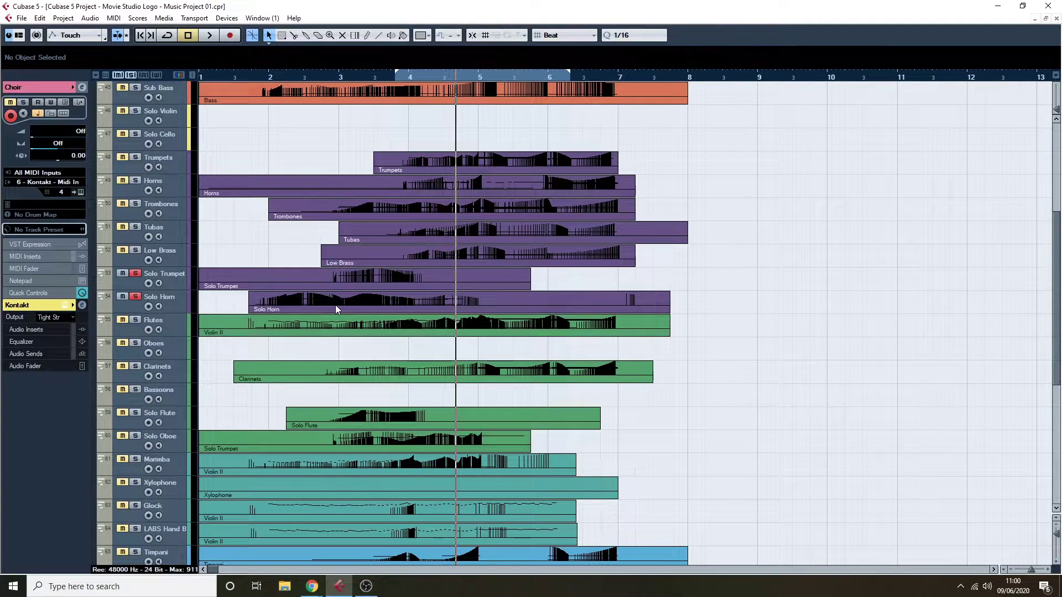
{"action": "double_click", "coordinate": [295, 299]}
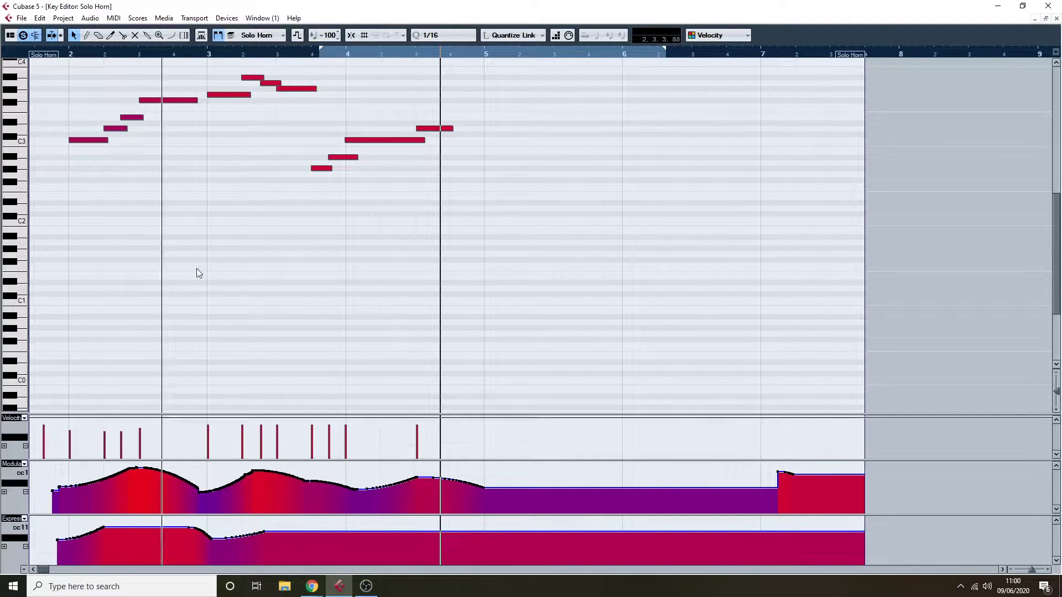
{"action": "left_click_drag", "start_coordinate": [143, 55], "coordinate": [152, 76]}
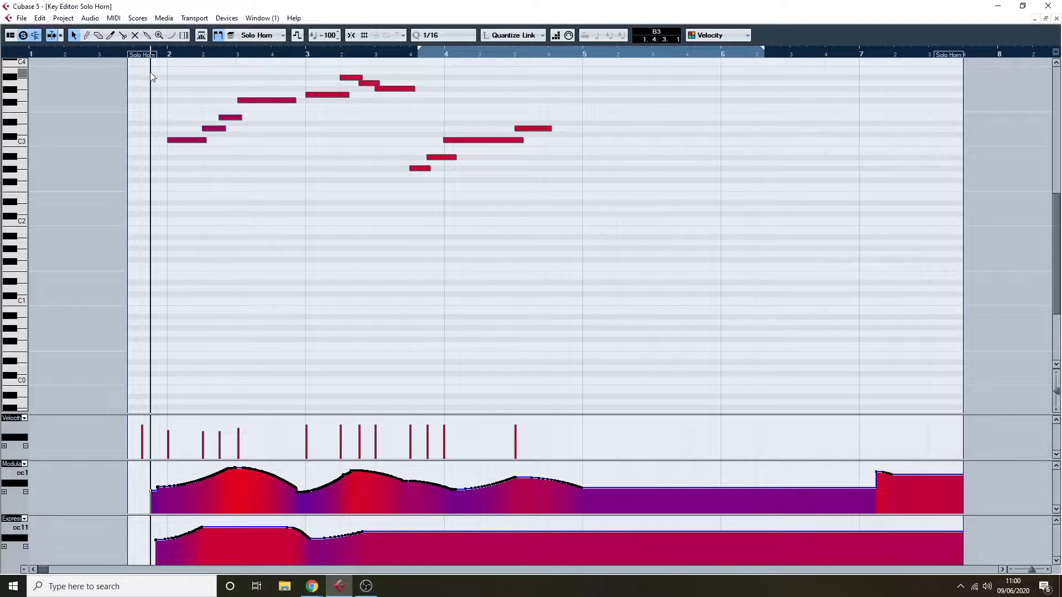
{"action": "scroll", "coordinate": [296, 100], "scroll_direction": "up", "scroll_amount": 3}
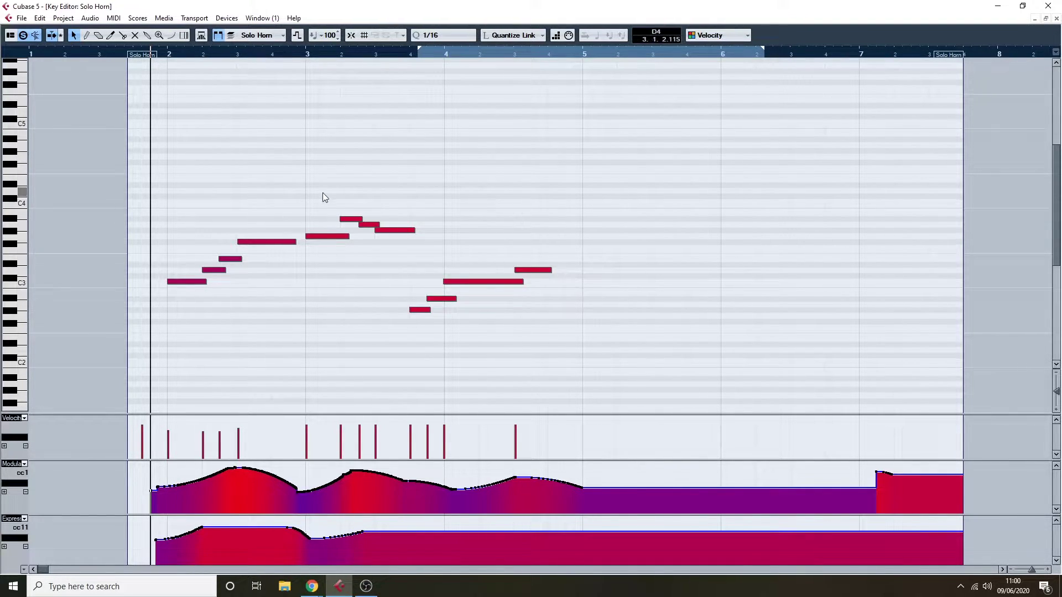
Examine the gap between the Solo Horn notes before bar 3 and place the playback cursor at the bar 3 downbeat
{"action": "left_click_drag", "start_coordinate": [298, 206], "coordinate": [302, 259]}
{"action": "left_click_drag", "start_coordinate": [302, 257], "coordinate": [302, 258]}
{"action": "left_click_drag", "start_coordinate": [197, 55], "coordinate": [327, 155]}
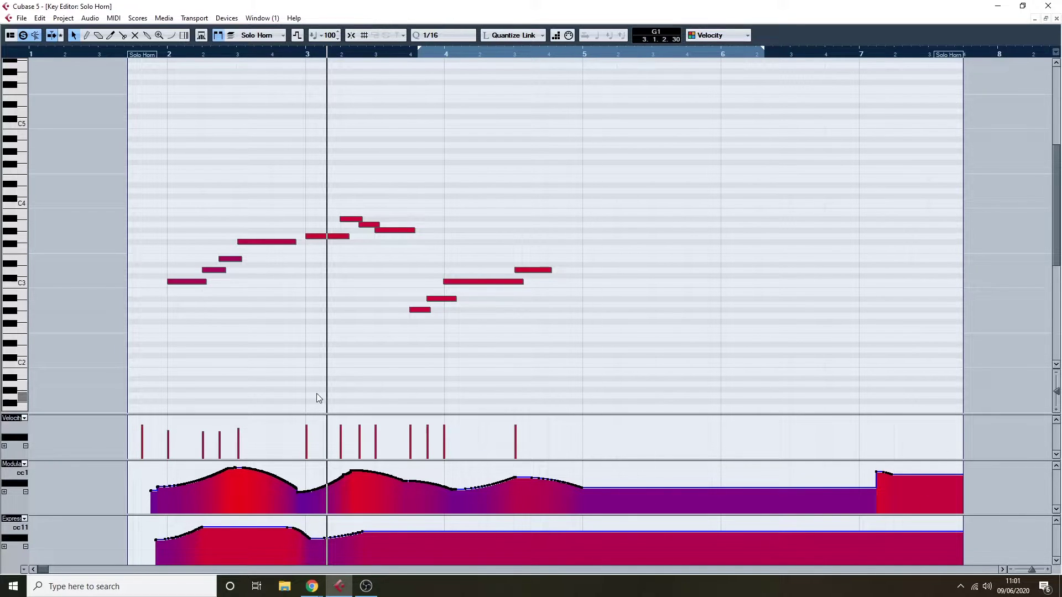
{"action": "key", "text": "h"}
{"action": "key", "text": "h"}
{"action": "key", "text": "h"}
{"action": "key", "text": "h"}
{"action": "left_click_drag", "start_coordinate": [608, 56], "coordinate": [408, 137]}
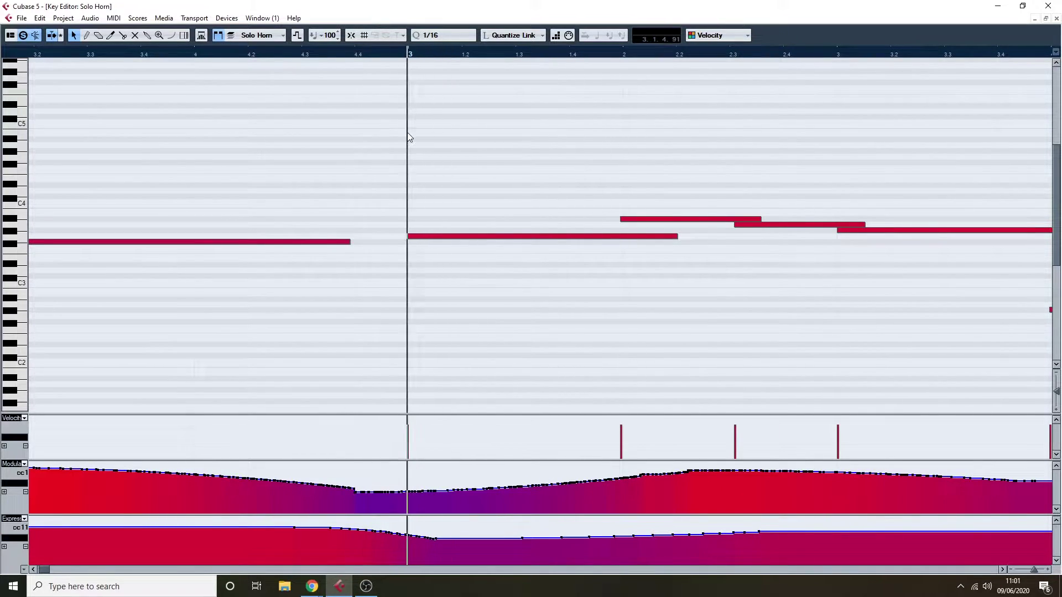
Examine the overlapping Solo Horn notes around beat 4 of bar 3, and return the cursor to before bar 2
{"action": "key", "text": "g"}
{"action": "key", "text": "g"}
{"action": "key", "text": "g"}
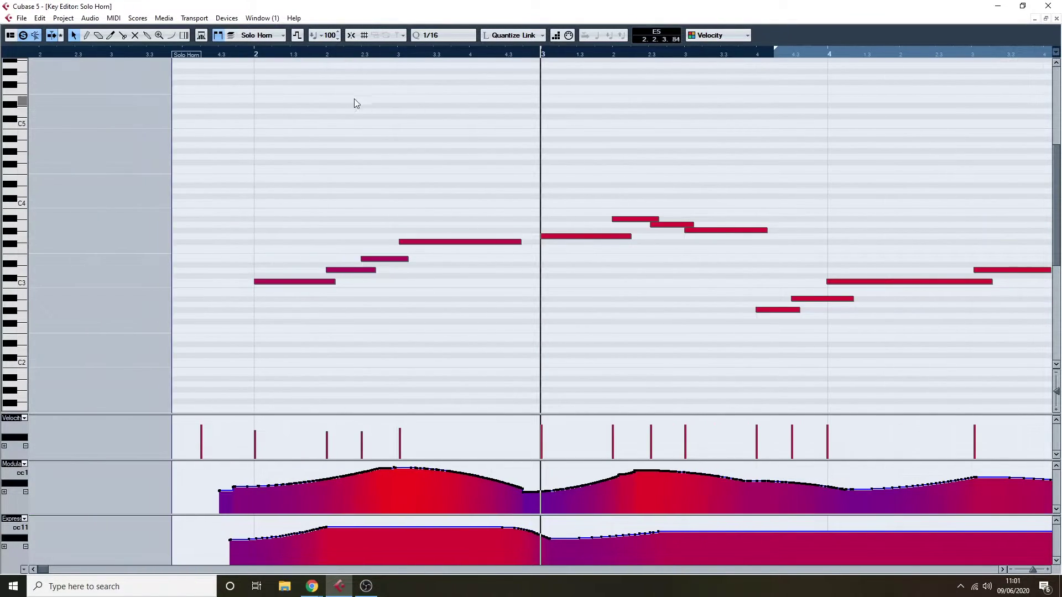
{"action": "left_click_drag", "start_coordinate": [370, 59], "coordinate": [766, 171]}
{"action": "key", "text": "h"}
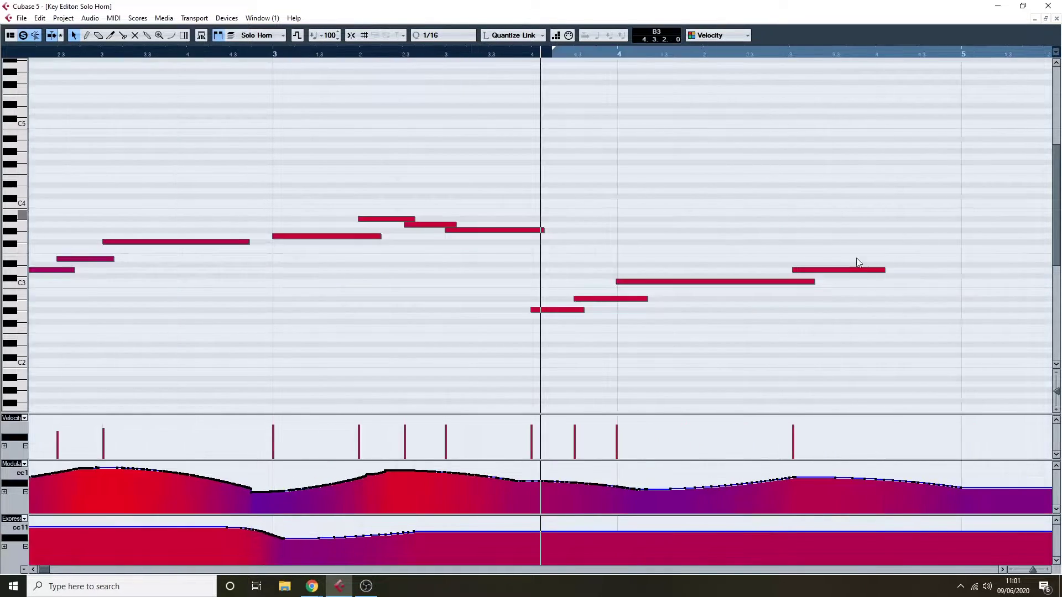
{"action": "key", "text": "h"}
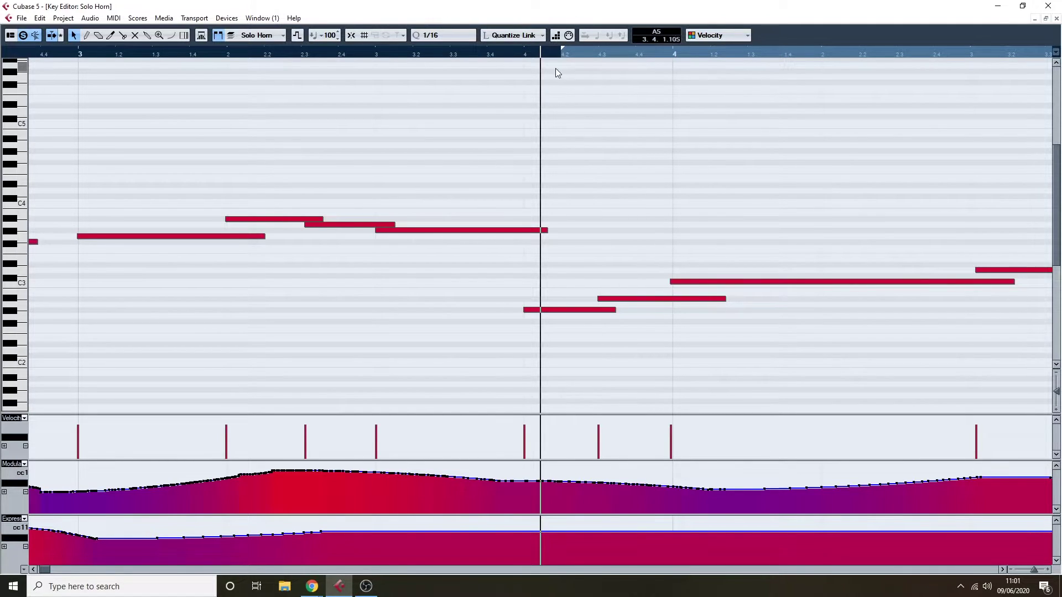
{"action": "left_click_drag", "start_coordinate": [501, 77], "coordinate": [101, 172]}
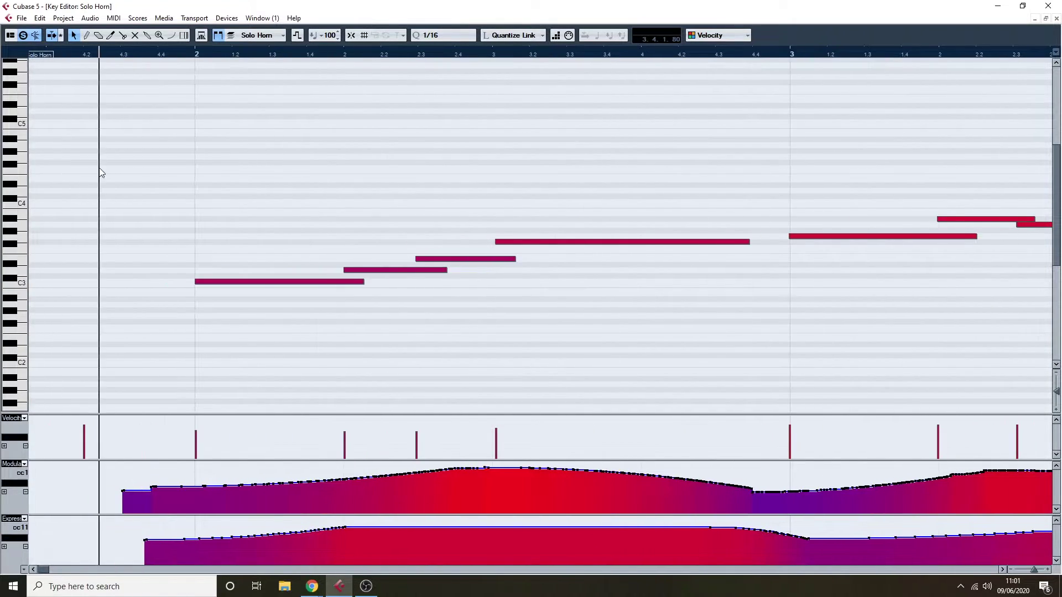
Play the Solo Horn line from just before bar 2 to about beat 3 of bar 4
{"action": "key", "text": "g"}
{"action": "key", "text": "g"}
{"action": "key", "text": "g"}
{"action": "key", "text": "g"}
{"action": "key", "text": "g"}
{"action": "key", "text": "g"}
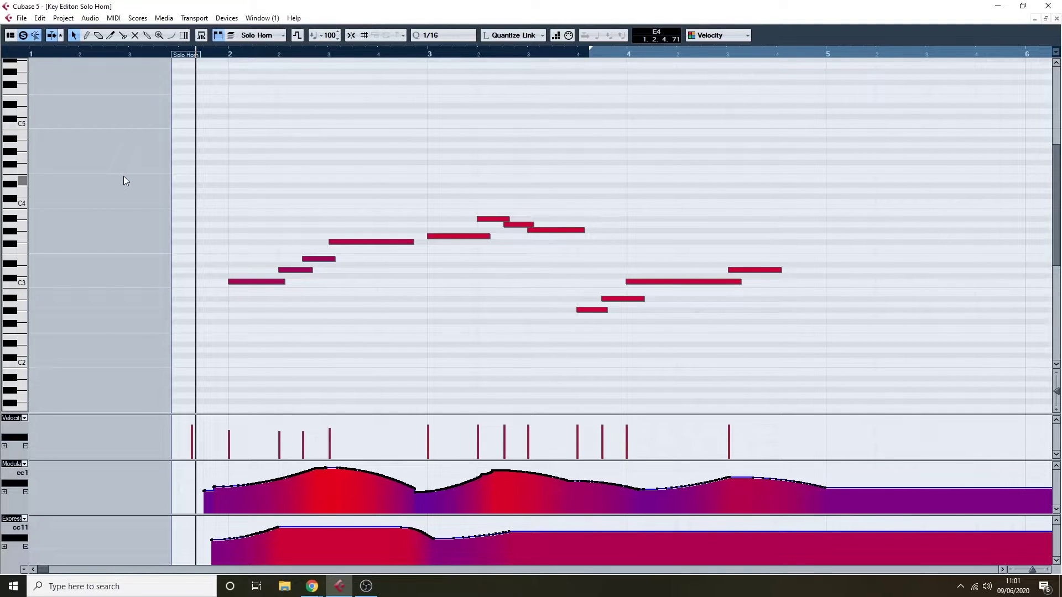
{"action": "key", "text": "space"}
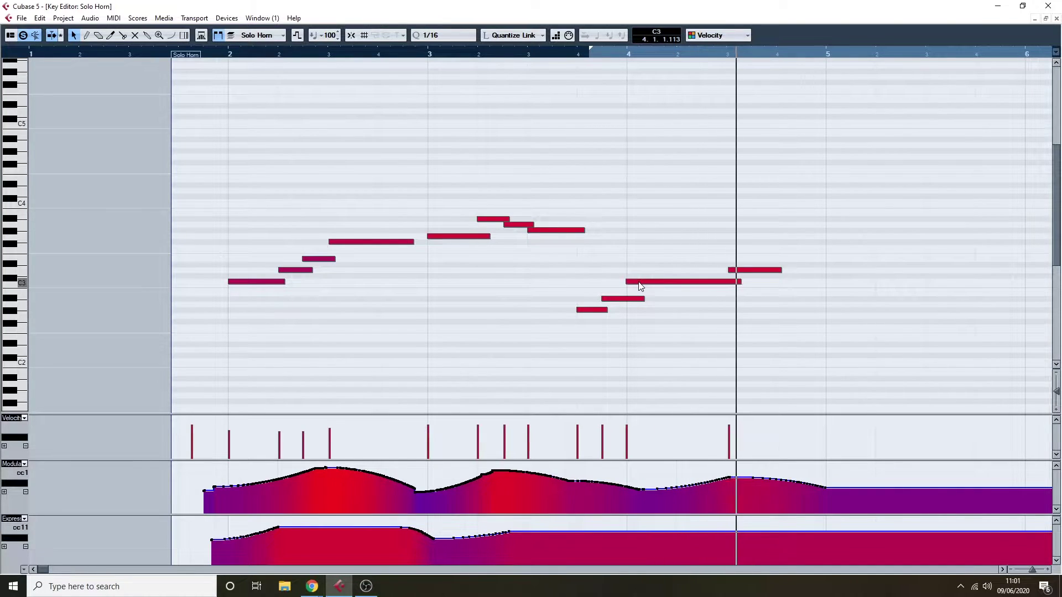
Check the Solo Horn phrasing in bar 3, return the playback position to just before bar 2, and close the Key Editor
{"action": "left_click_drag", "start_coordinate": [478, 55], "coordinate": [576, 202]}
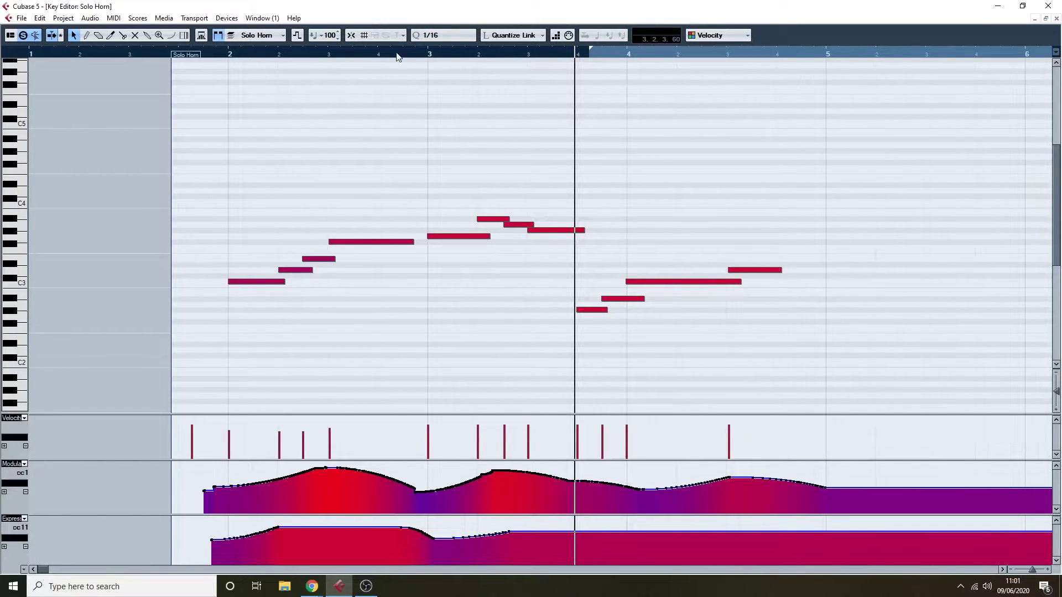
{"action": "left_click_drag", "start_coordinate": [433, 56], "coordinate": [582, 88]}
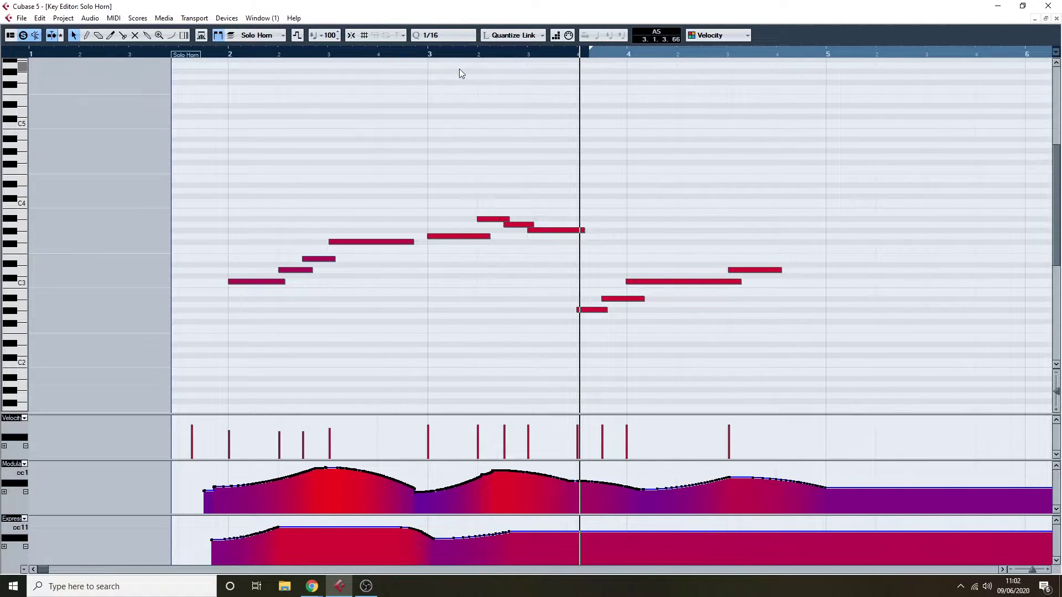
{"action": "left_click", "coordinate": [425, 55]}
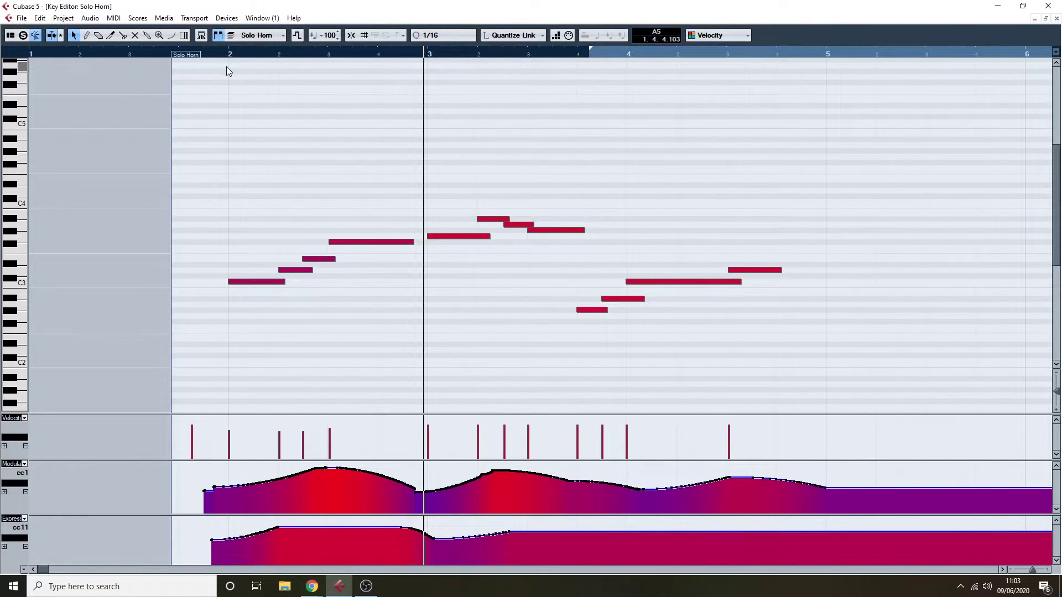
{"action": "left_click_drag", "start_coordinate": [229, 54], "coordinate": [222, 61]}
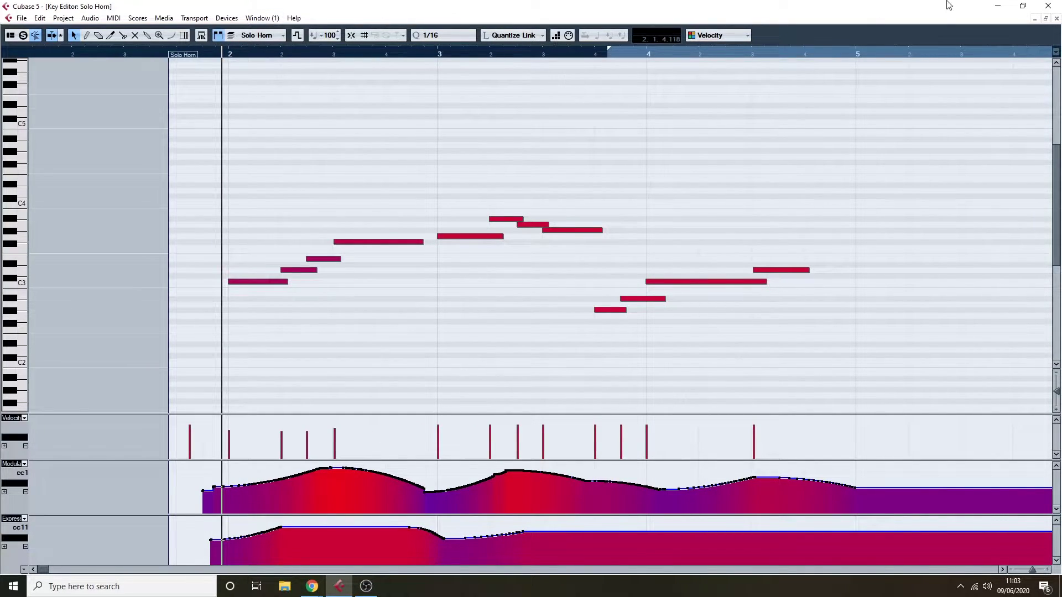
{"action": "left_click", "coordinate": [1055, 19]}
Solo the Trumpets, Horns, Trombones, Tubas and Low Brass tracks and open all the brass parts together in the Key Editor
{"action": "scroll", "coordinate": [210, 293], "scroll_direction": "down", "scroll_amount": 3}
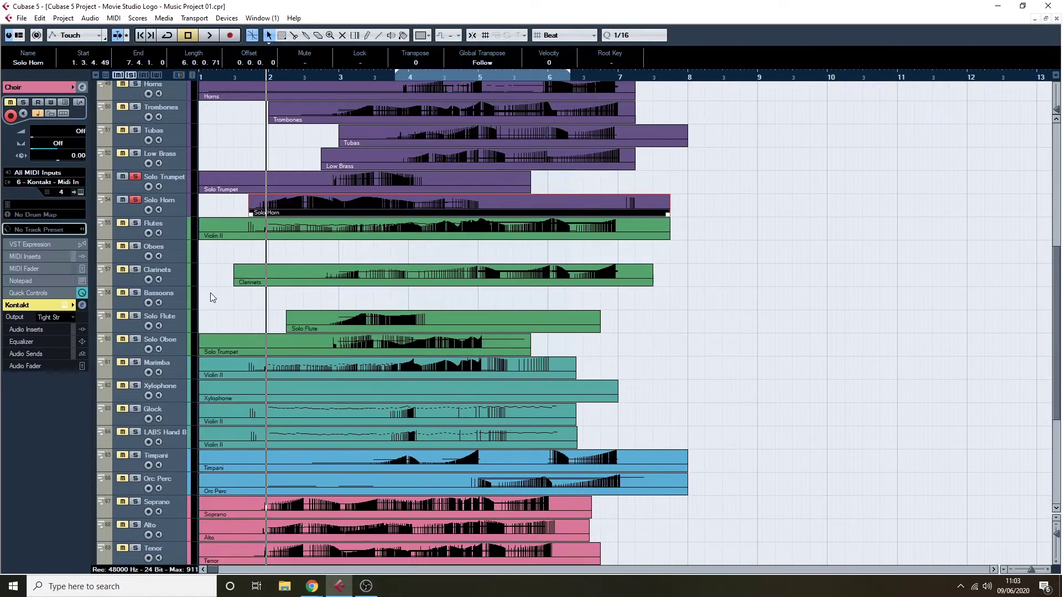
{"action": "scroll", "coordinate": [210, 294], "scroll_direction": "up", "scroll_amount": 5}
{"action": "left_click", "coordinate": [135, 324]}
{"action": "left_click", "coordinate": [140, 310]}
{"action": "left_click", "coordinate": [136, 300]}
{"action": "left_click", "coordinate": [136, 277]}
{"action": "left_click", "coordinate": [136, 253]}
{"action": "left_click_drag", "start_coordinate": [768, 420], "coordinate": [401, 254]}
{"action": "double_click", "coordinate": [451, 265]}
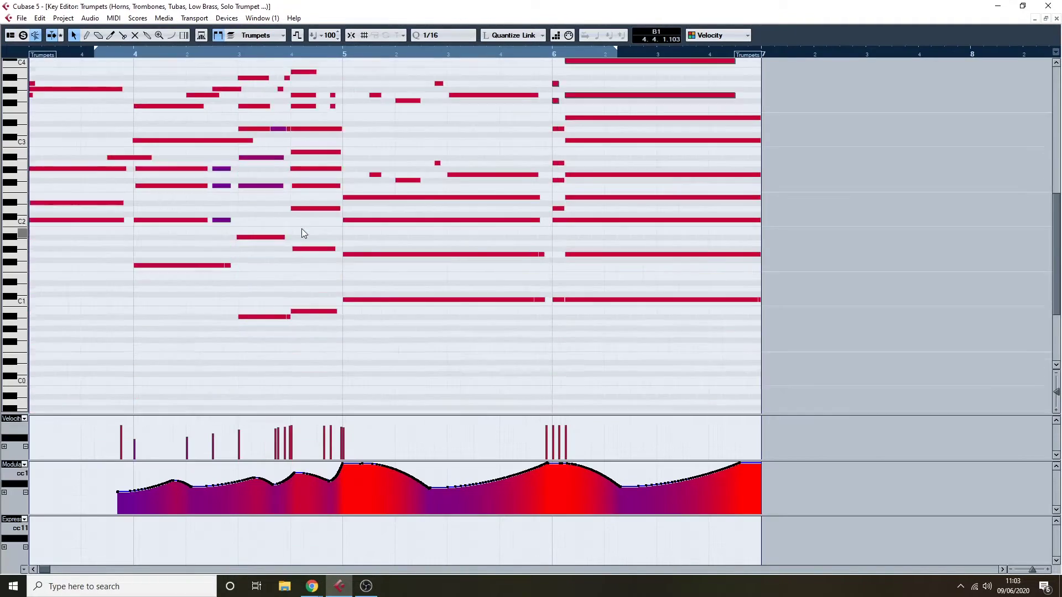
Play the combined brass parts from just before bar 2 through to the end
{"action": "key", "text": "g"}
{"action": "key", "text": "g"}
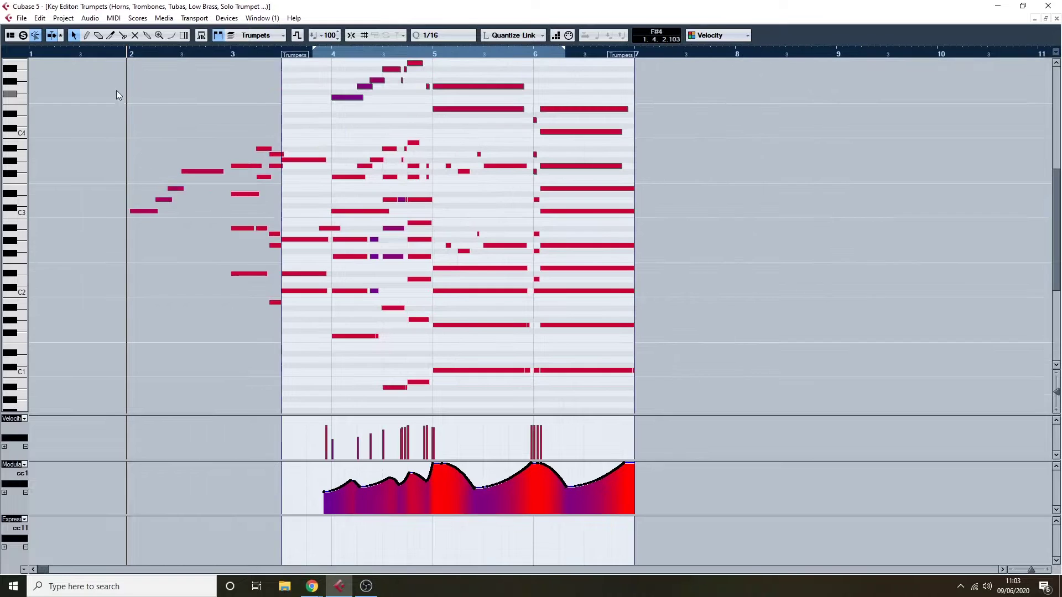
{"action": "key", "text": "space"}
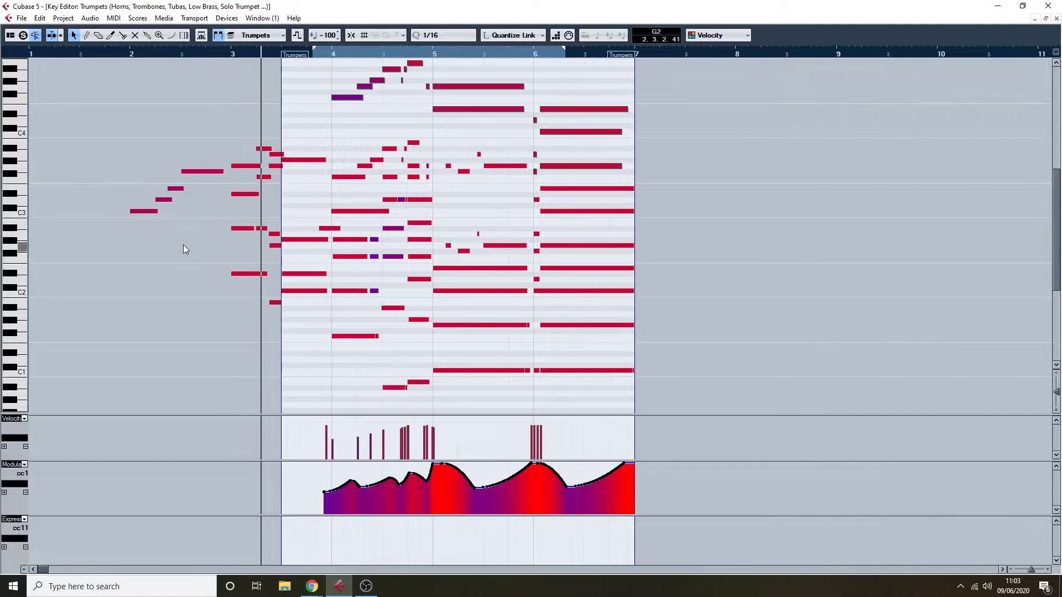
{"action": "scroll", "coordinate": [210, 247], "scroll_direction": "up", "scroll_amount": 3}
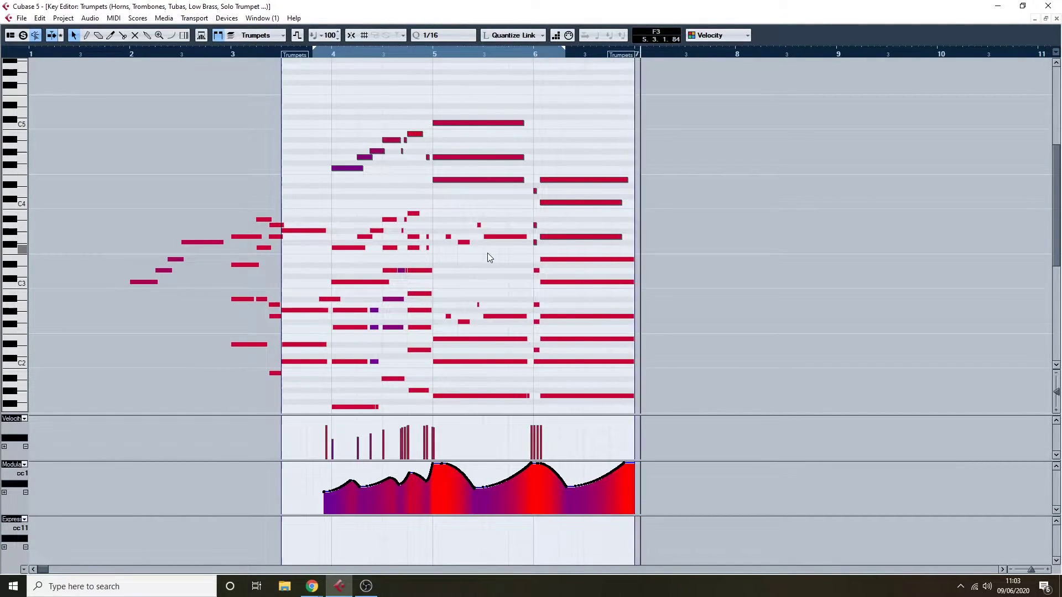
Reset the playback position to before bar 2 and examine the layered low and high brass notes around bar 4
{"action": "left_click_drag", "start_coordinate": [151, 55], "coordinate": [119, 81]}
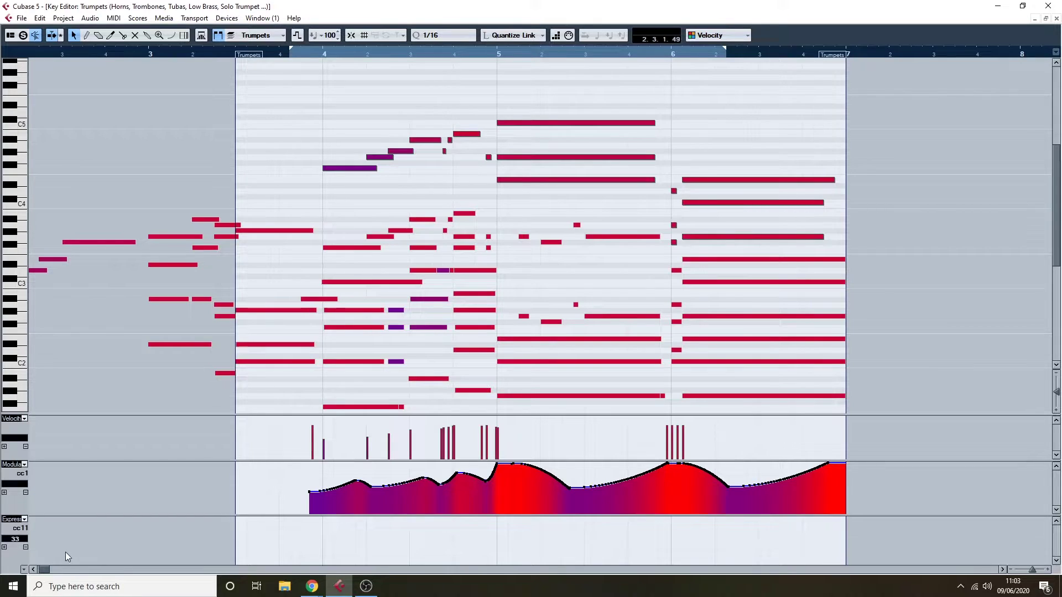
{"action": "left_click", "coordinate": [33, 570]}
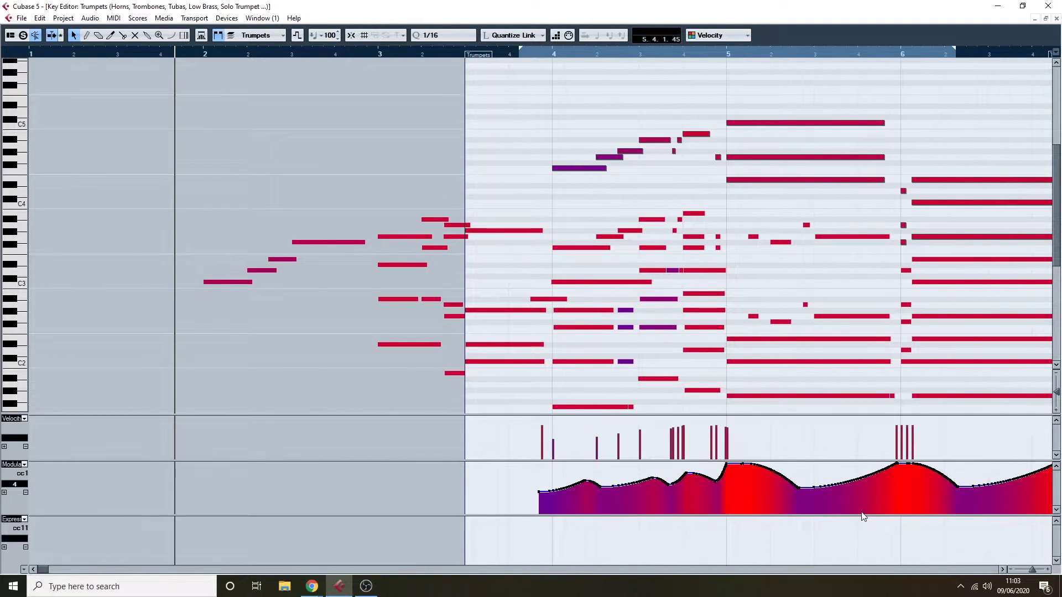
{"action": "key", "text": "g"}
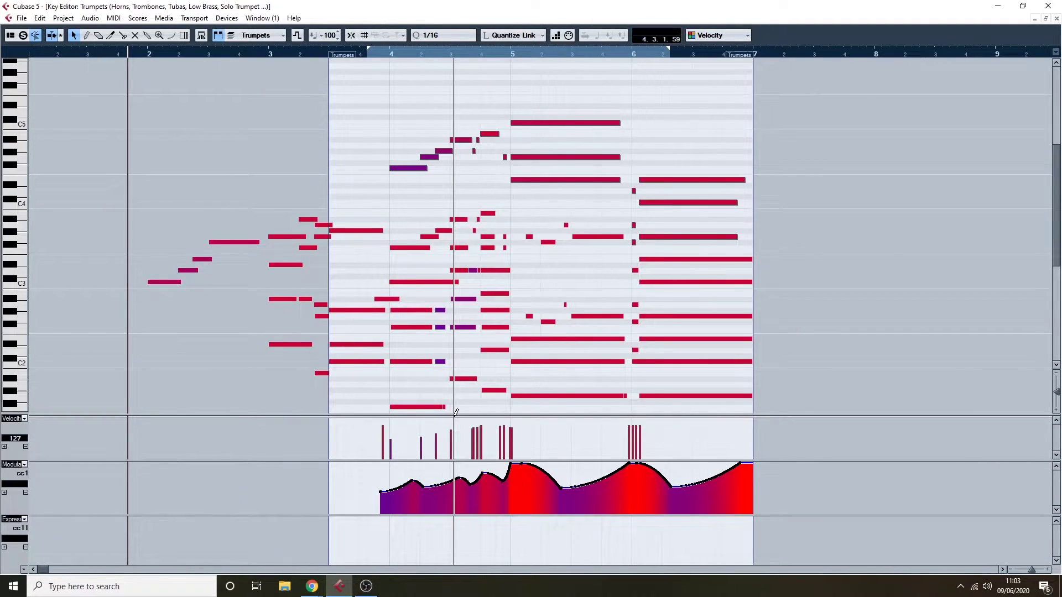
{"action": "scroll", "coordinate": [328, 159], "scroll_direction": "down", "scroll_amount": 3}
{"action": "scroll", "coordinate": [327, 157], "scroll_direction": "up", "scroll_amount": 3}
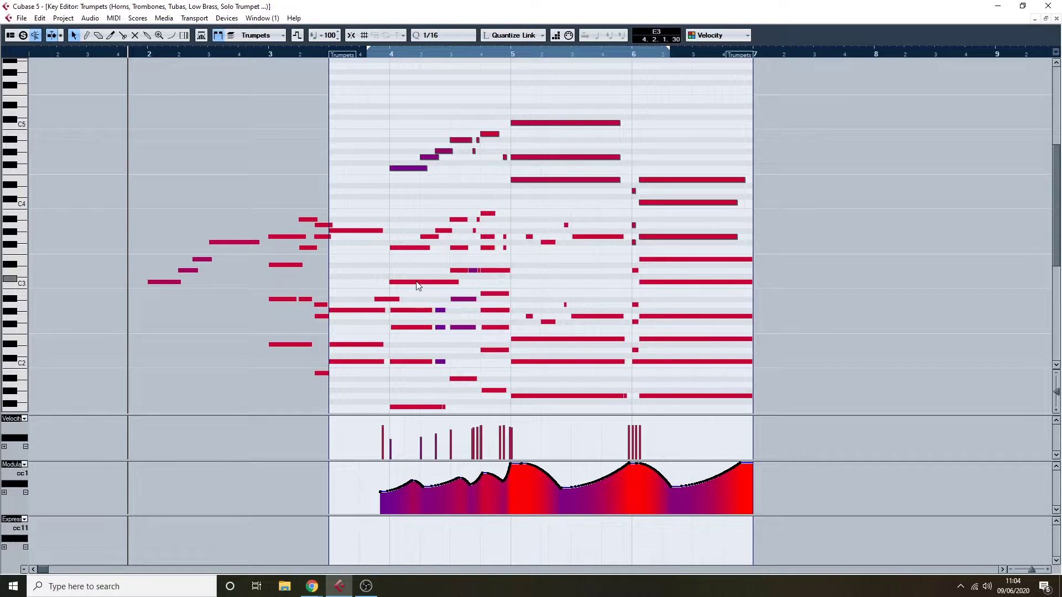
{"action": "scroll", "coordinate": [425, 238], "scroll_direction": "down", "scroll_amount": 5}
{"action": "scroll", "coordinate": [417, 246], "scroll_direction": "up", "scroll_amount": 7}
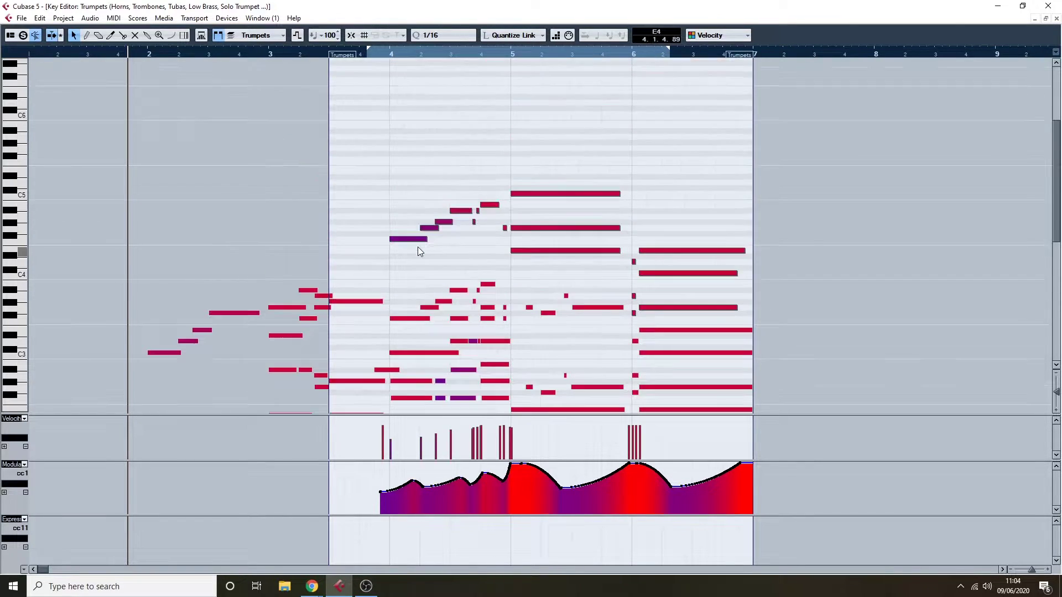
Inspect the brass chord at bar 5 and play the section from the last beat of bar 4 to the end
{"action": "left_click", "coordinate": [509, 53]}
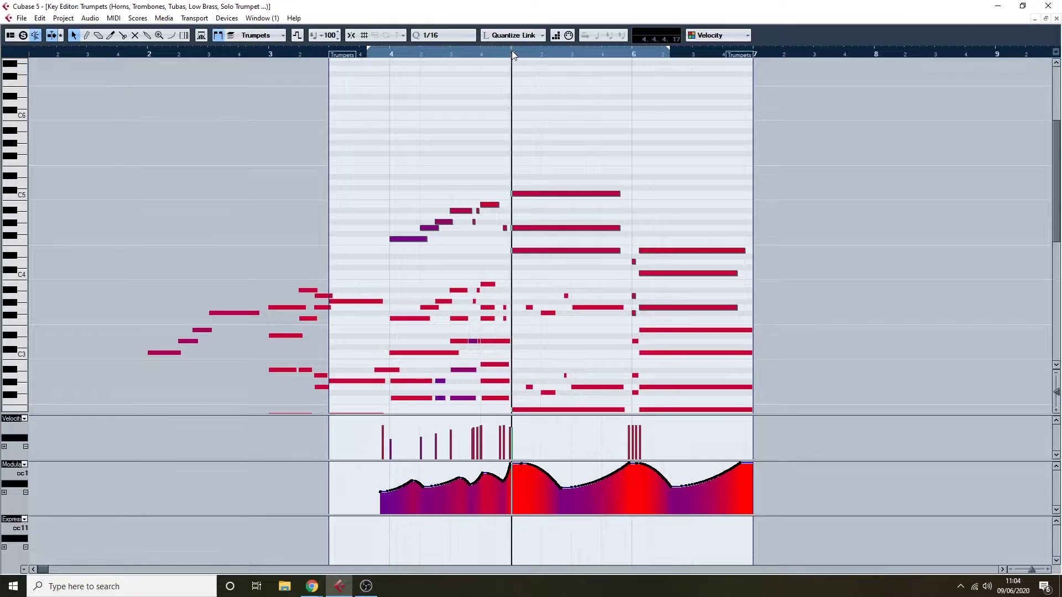
{"action": "scroll", "coordinate": [561, 143], "scroll_direction": "down", "scroll_amount": 5}
{"action": "scroll", "coordinate": [561, 142], "scroll_direction": "up", "scroll_amount": 2}
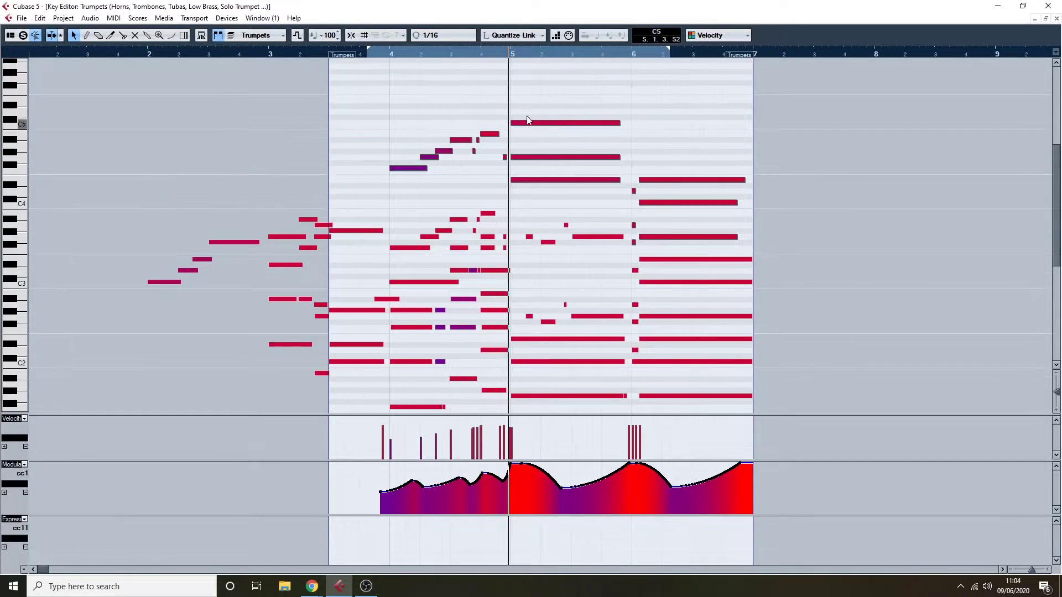
{"action": "scroll", "coordinate": [579, 349], "scroll_direction": "down", "scroll_amount": 2}
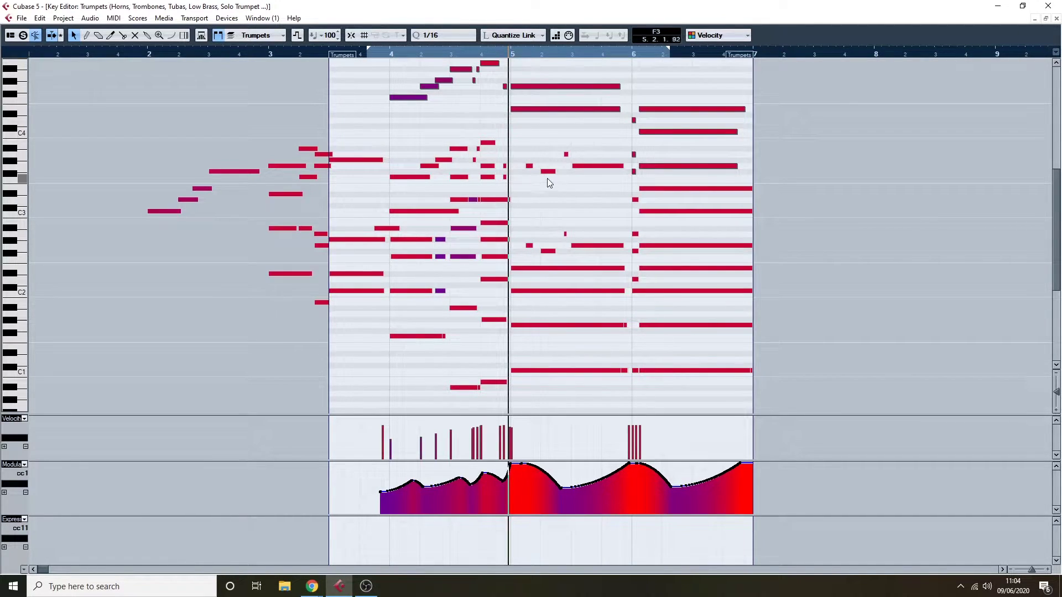
{"action": "left_click", "coordinate": [492, 55]}
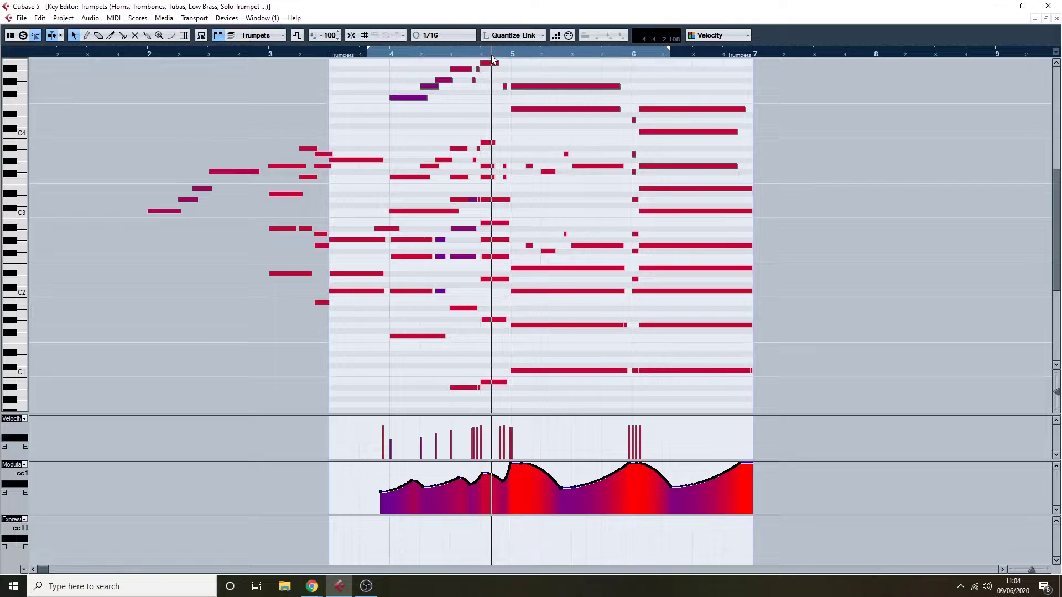
{"action": "key", "text": "space"}
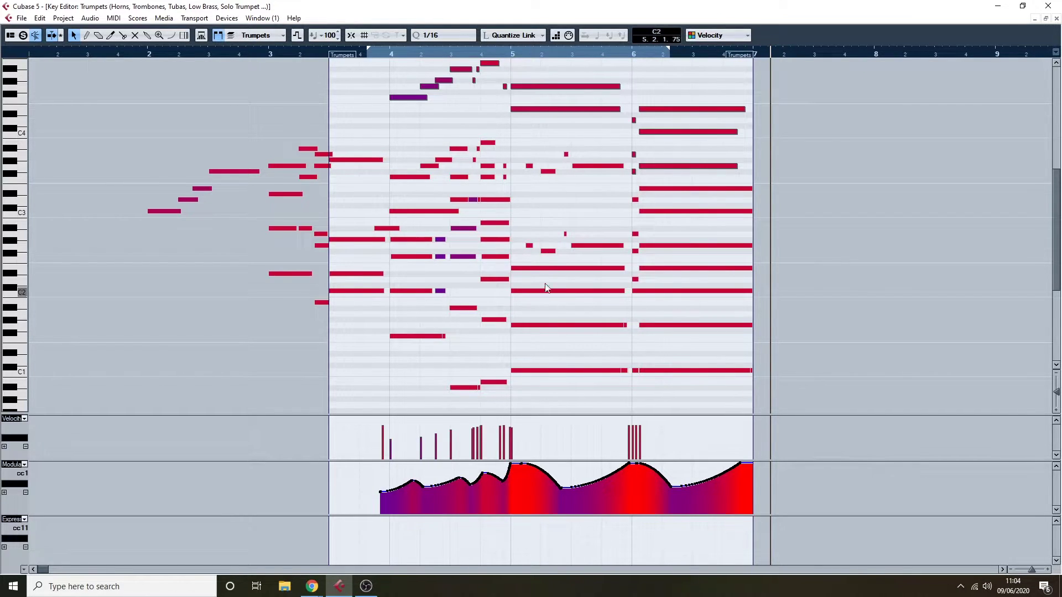
Place the cursor just after bar 5 and examine the high trumpet chord against the lower brass voicing
{"action": "left_click_drag", "start_coordinate": [505, 51], "coordinate": [529, 110]}
{"action": "scroll", "coordinate": [549, 168], "scroll_direction": "up", "scroll_amount": 4}
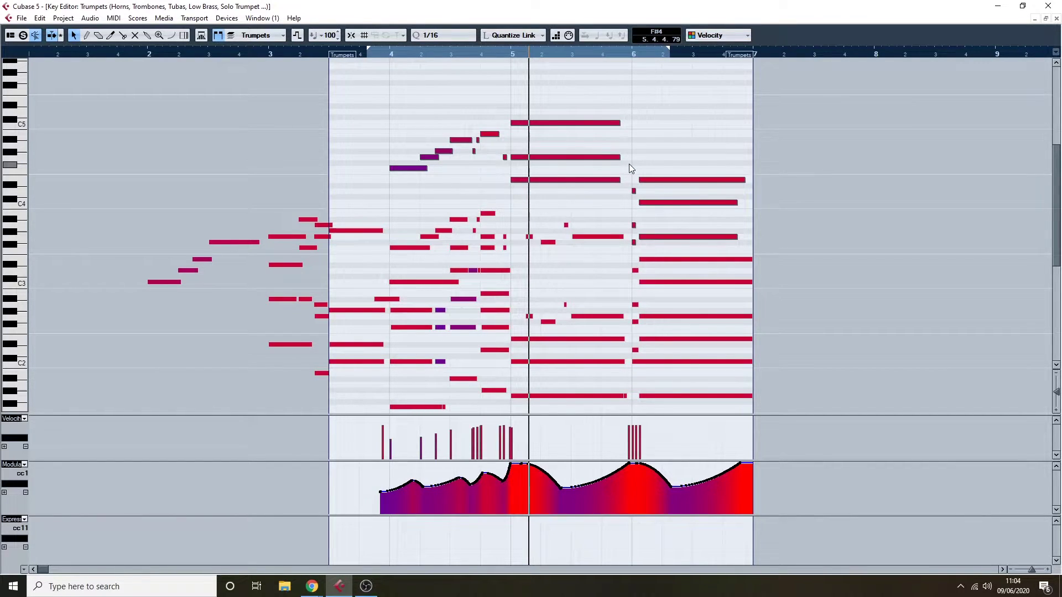
{"action": "left_click_drag", "start_coordinate": [534, 107], "coordinate": [573, 187]}
{"action": "left_click", "coordinate": [573, 183]}
{"action": "scroll", "coordinate": [546, 329], "scroll_direction": "down", "scroll_amount": 8}
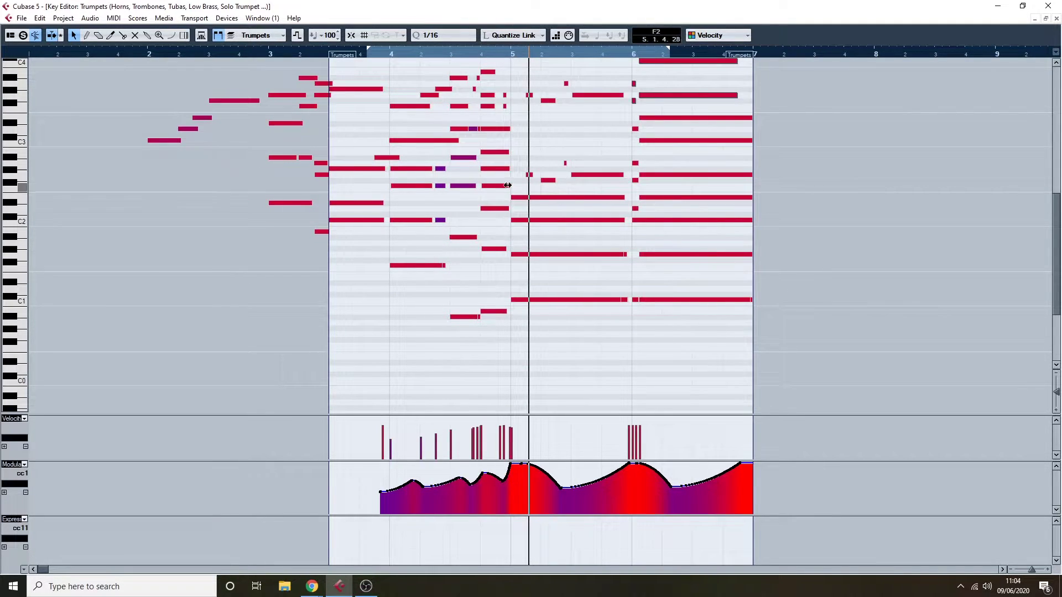
{"action": "scroll", "coordinate": [524, 222], "scroll_direction": "up", "scroll_amount": 8}
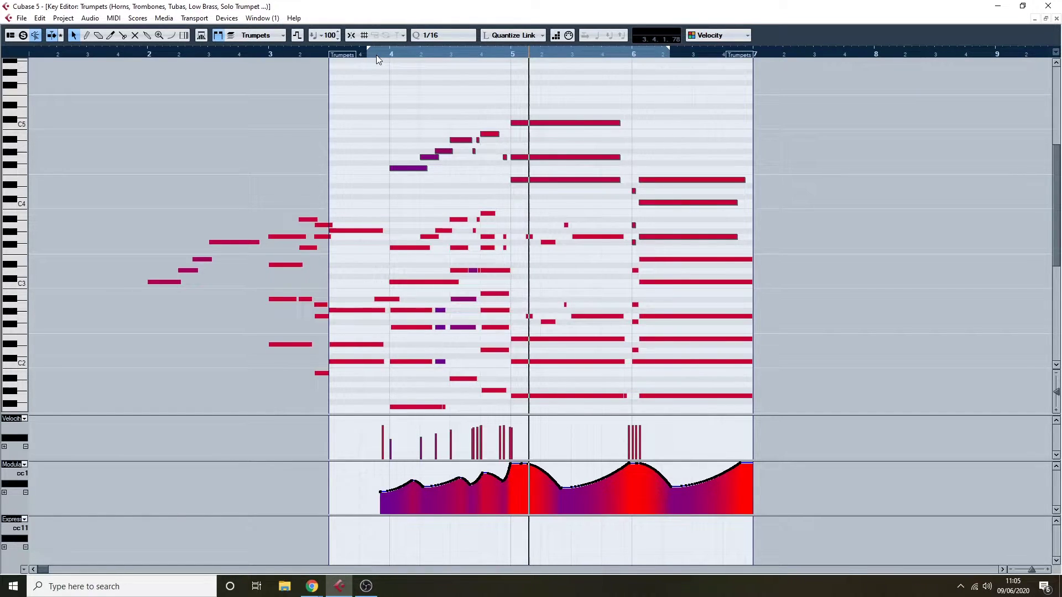
Reset the playback position to before bar 2, review the layered brass notes, and close the note editor
{"action": "left_click_drag", "start_coordinate": [376, 55], "coordinate": [102, 107]}
{"action": "scroll", "coordinate": [344, 175], "scroll_direction": "up", "scroll_amount": 5}
{"action": "scroll", "coordinate": [344, 176], "scroll_direction": "down", "scroll_amount": 4}
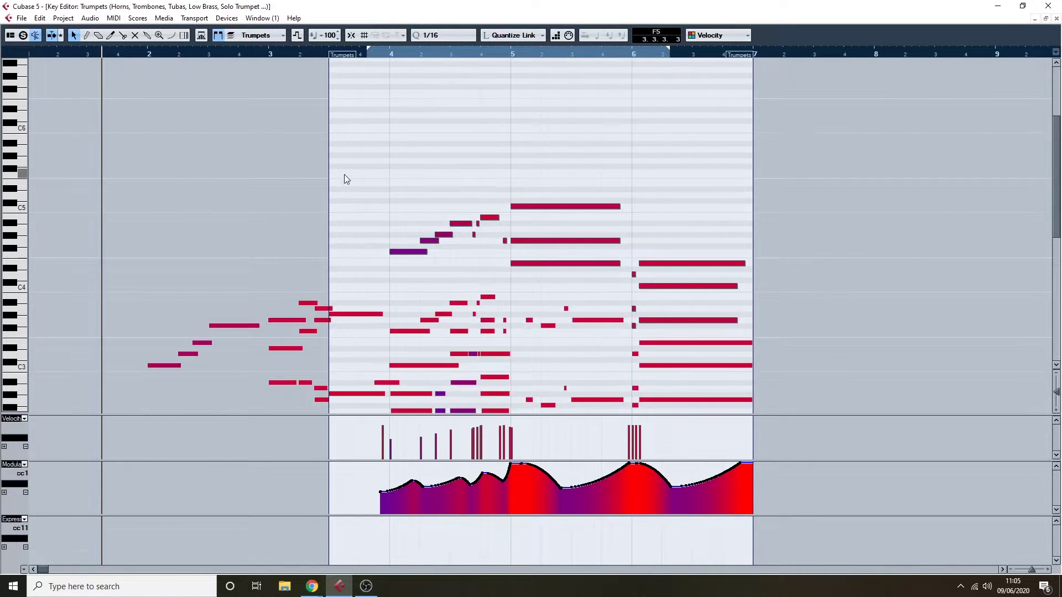
{"action": "left_click", "coordinate": [1057, 19]}
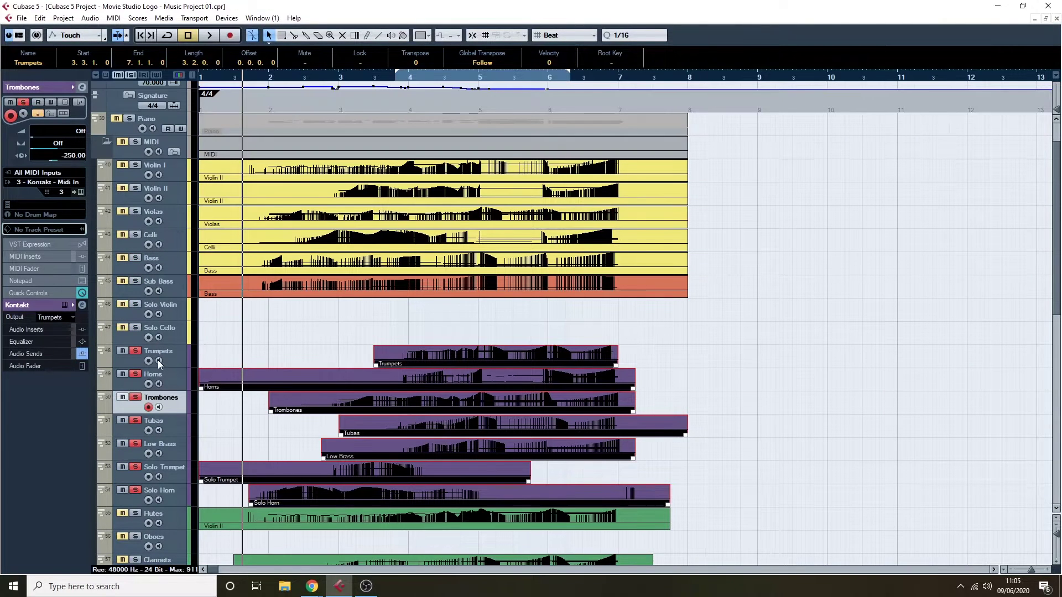
Clear the brass solos and solo the Violin I, Violin II, Violas, Celli and Bass tracks
{"action": "left_click", "coordinate": [130, 75]}
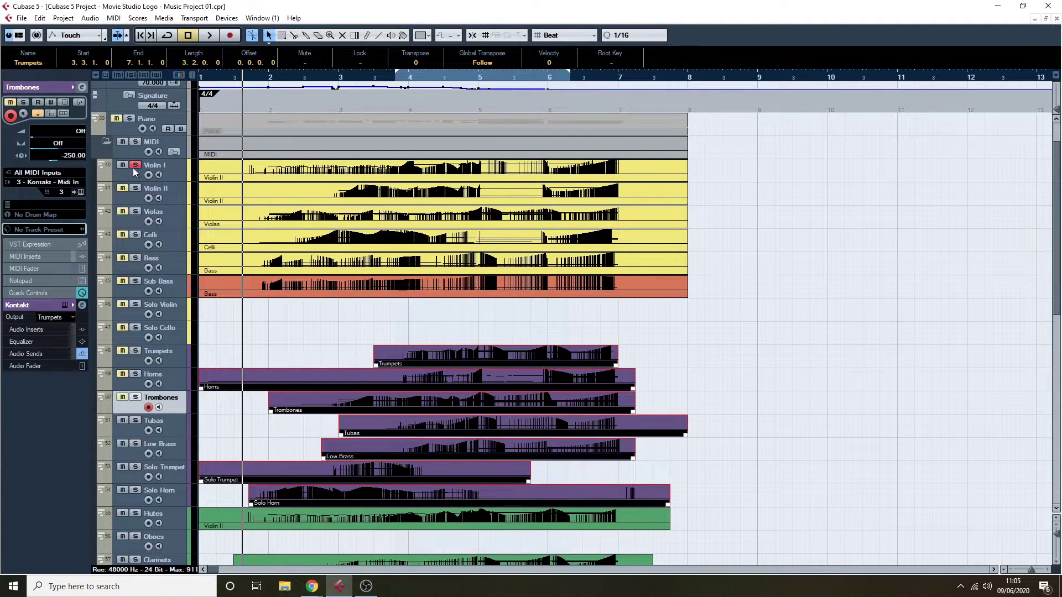
{"action": "left_click", "coordinate": [135, 188]}
{"action": "left_click", "coordinate": [136, 211]}
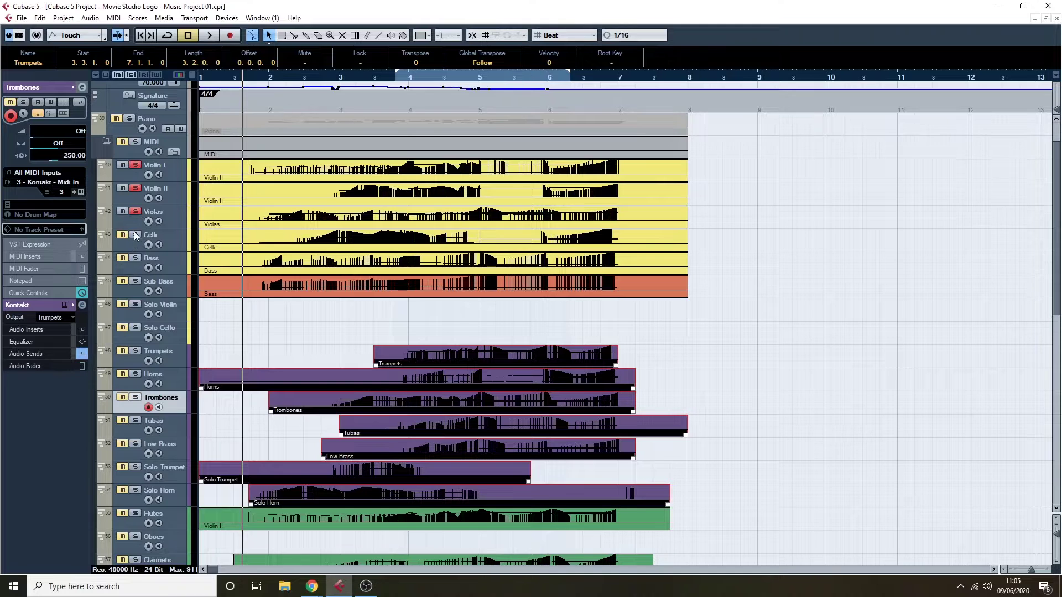
{"action": "left_click", "coordinate": [136, 258]}
{"action": "scroll", "coordinate": [264, 334], "scroll_direction": "up", "scroll_amount": 2}
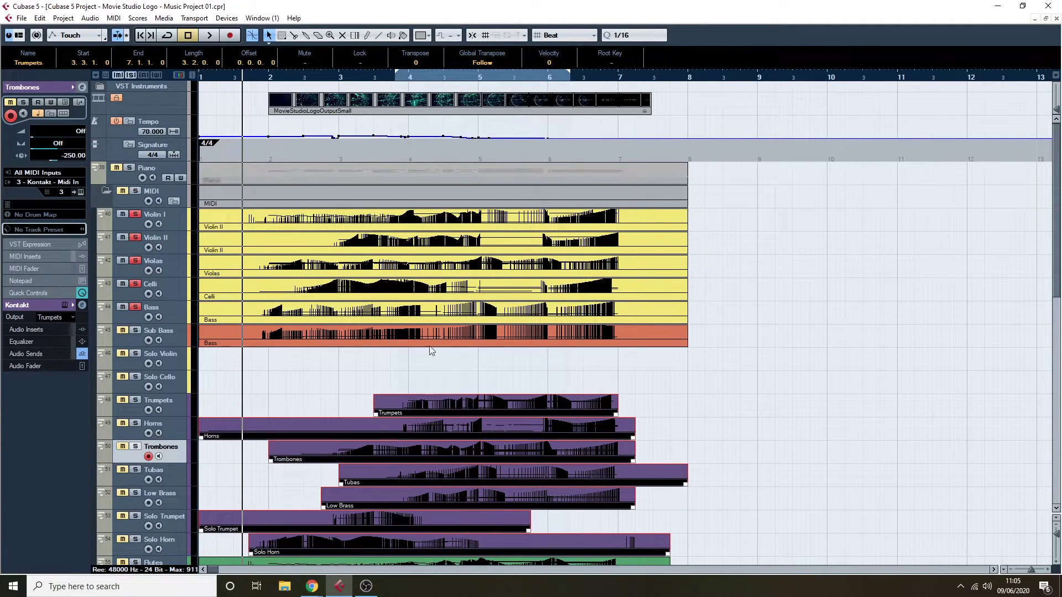
Play the soloed strings from before bar 2 and open the five string parts together in the note editor
{"action": "left_click_drag", "start_coordinate": [267, 78], "coordinate": [247, 77]}
{"action": "key", "text": "space"}
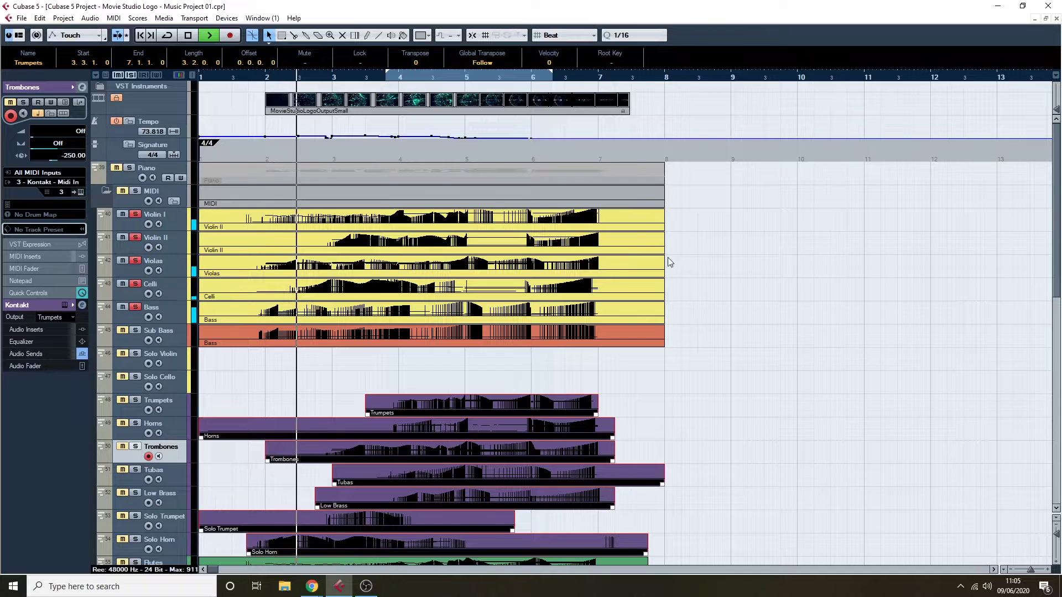
{"action": "left_click_drag", "start_coordinate": [689, 313], "coordinate": [437, 234]}
{"action": "double_click", "coordinate": [437, 238]}
Examine the combined string notes from the low bass to the high violins while the section plays to the end
{"action": "scroll", "coordinate": [259, 174], "scroll_direction": "down", "scroll_amount": 5}
{"action": "scroll", "coordinate": [258, 174], "scroll_direction": "up", "scroll_amount": 5}
{"action": "scroll", "coordinate": [259, 173], "scroll_direction": "down", "scroll_amount": 3}
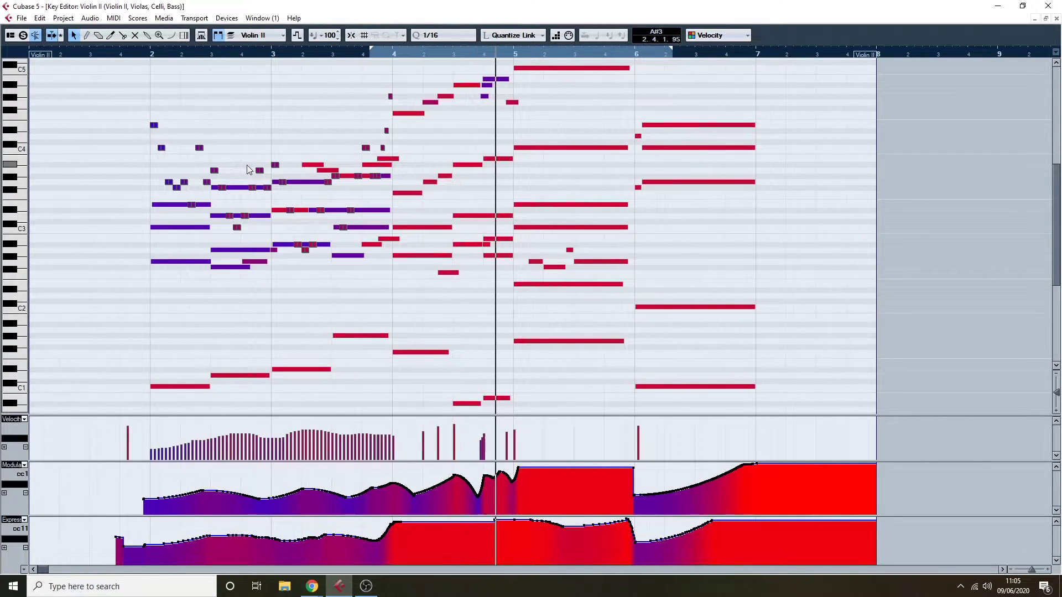
{"action": "scroll", "coordinate": [349, 215], "scroll_direction": "up", "scroll_amount": 6}
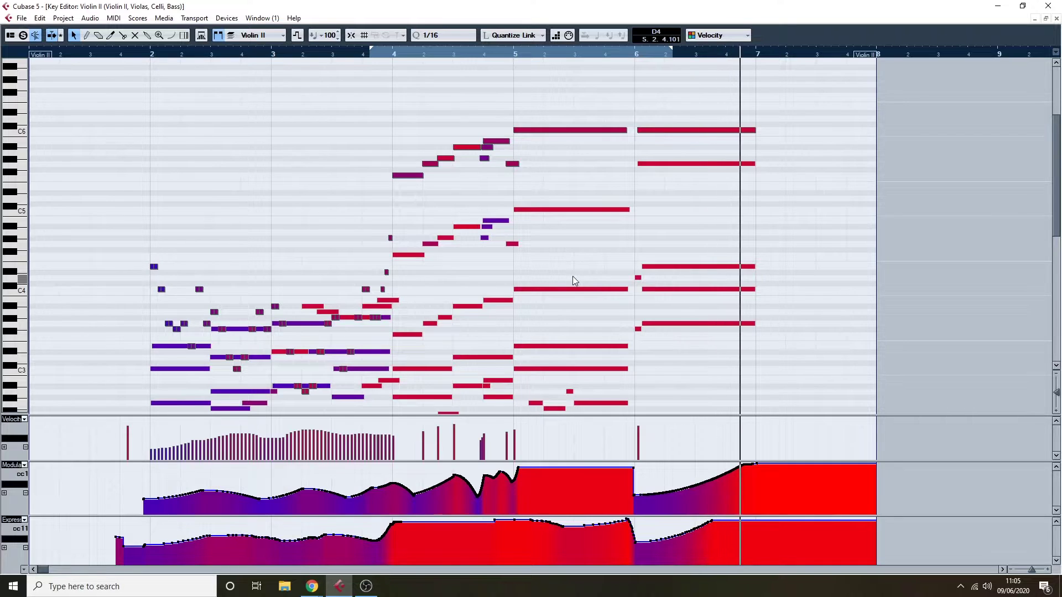
{"action": "scroll", "coordinate": [260, 215], "scroll_direction": "down", "scroll_amount": 5}
{"action": "scroll", "coordinate": [261, 194], "scroll_direction": "up", "scroll_amount": 3}
{"action": "scroll", "coordinate": [267, 193], "scroll_direction": "down", "scroll_amount": 3}
{"action": "scroll", "coordinate": [260, 199], "scroll_direction": "down", "scroll_amount": 1}
{"action": "scroll", "coordinate": [259, 200], "scroll_direction": "up", "scroll_amount": 5}
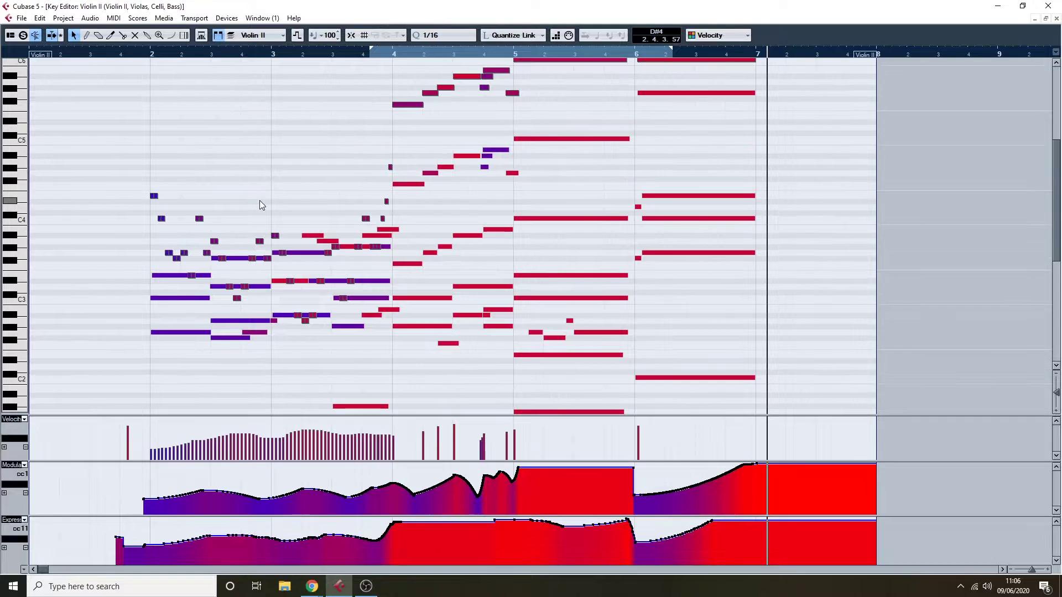
Locate the playback cursor at mid-bar 3, bar 4 and bar 5, and return it to before bar 2
{"action": "left_click", "coordinate": [332, 54]}
{"action": "left_click", "coordinate": [390, 53]}
{"action": "left_click", "coordinate": [515, 54]}
{"action": "left_click", "coordinate": [76, 54]}
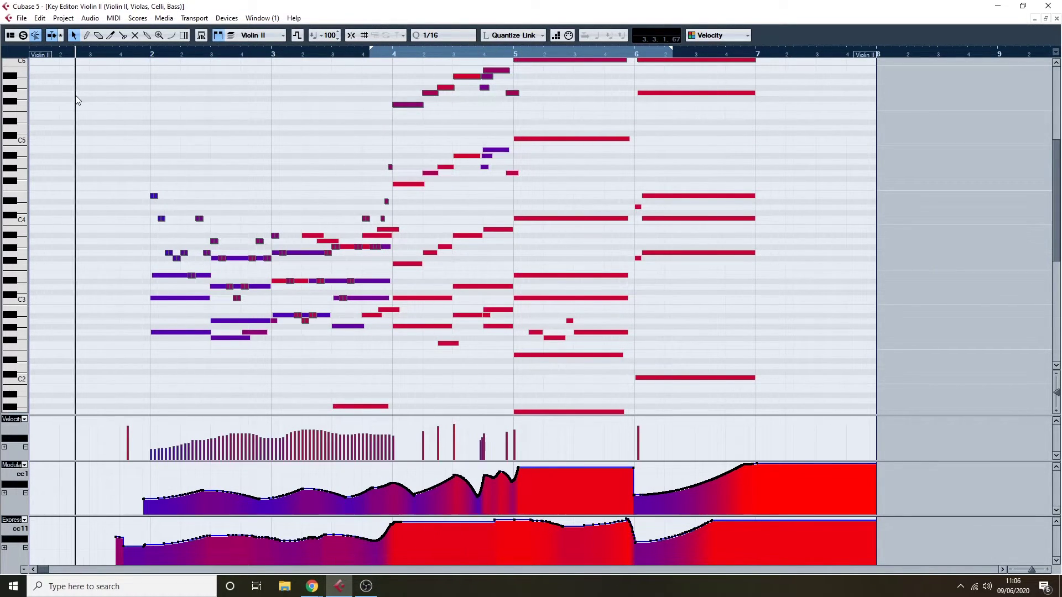
Place the cursor just before bar 2 and examine the short violin figures over the sustained lower strings in bars 2 and 3
{"action": "scroll", "coordinate": [273, 106], "scroll_direction": "up", "scroll_amount": 4}
{"action": "left_click", "coordinate": [142, 54]}
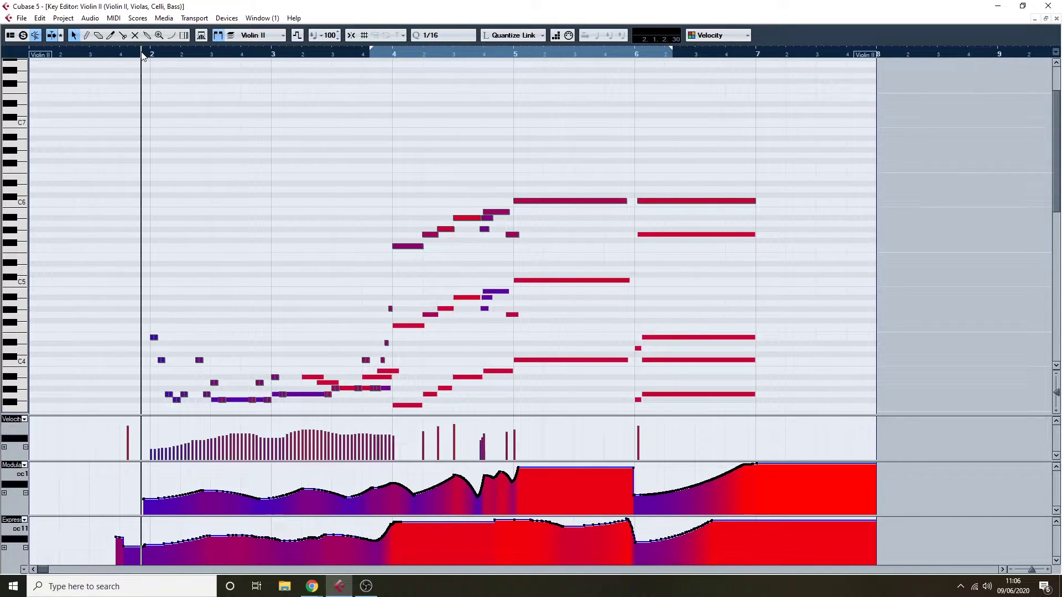
{"action": "scroll", "coordinate": [145, 67], "scroll_direction": "down", "scroll_amount": 3}
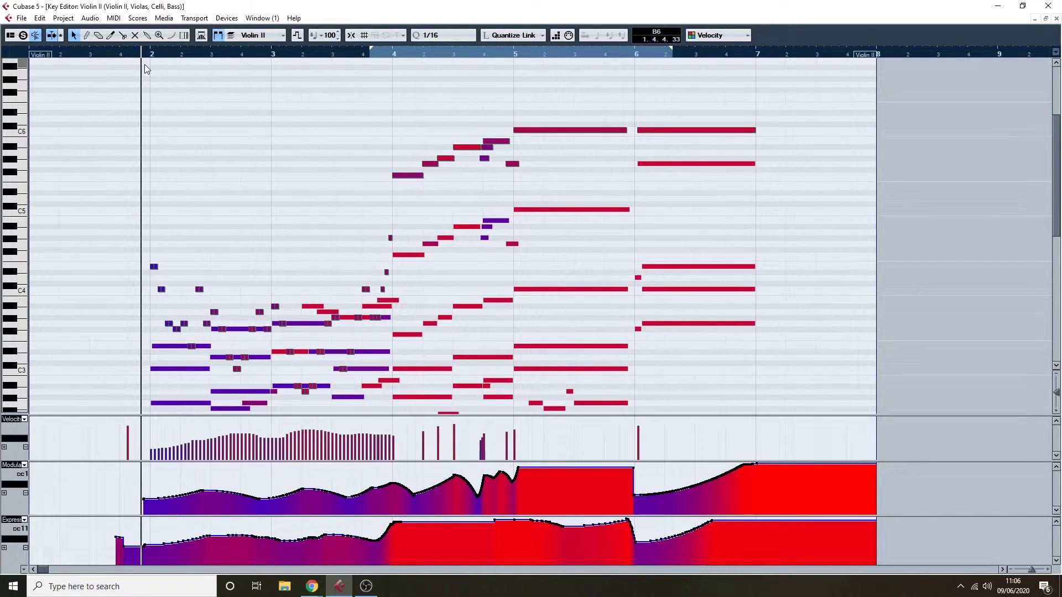
{"action": "scroll", "coordinate": [144, 64], "scroll_direction": "down", "scroll_amount": 3}
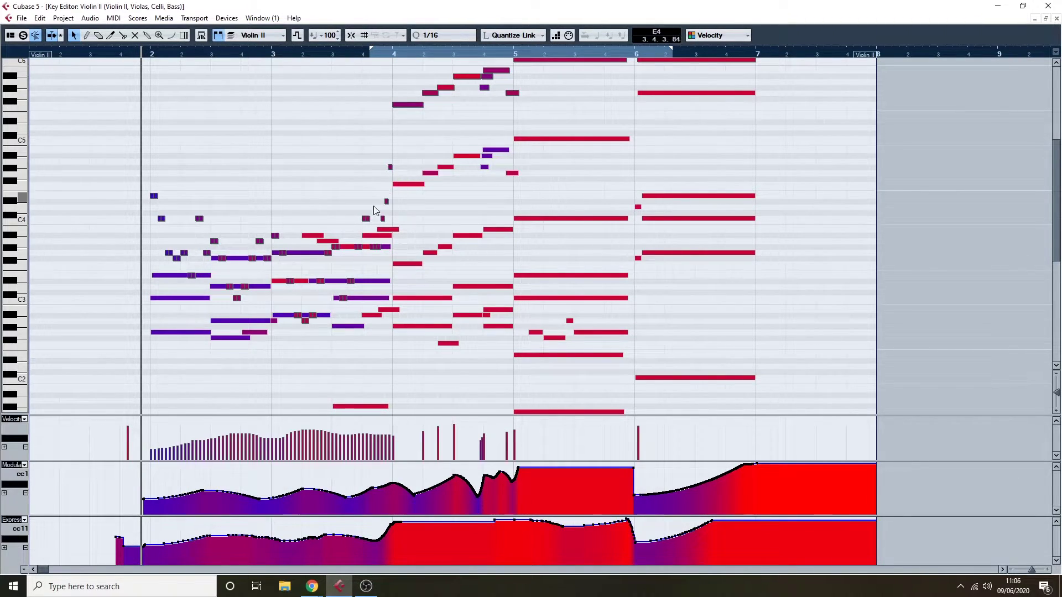
{"action": "scroll", "coordinate": [148, 288], "scroll_direction": "down", "scroll_amount": 2}
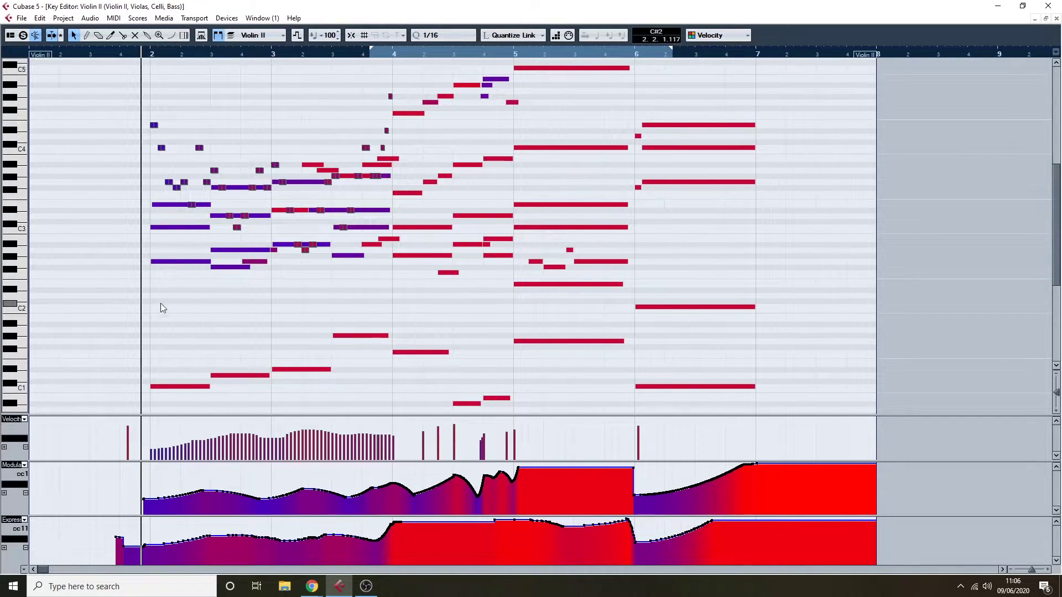
{"action": "scroll", "coordinate": [171, 169], "scroll_direction": "up", "scroll_amount": 2}
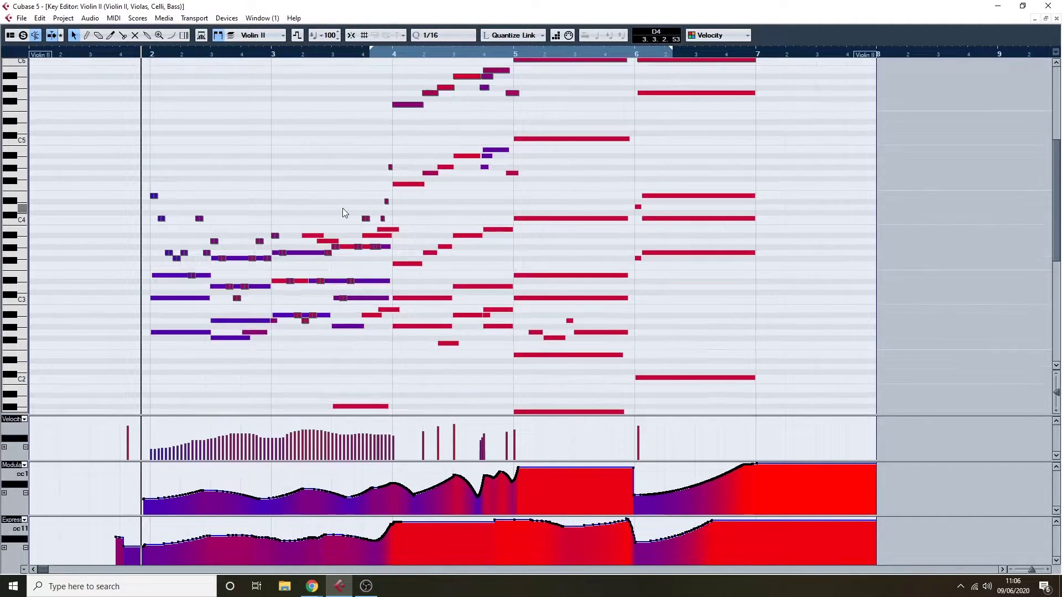
{"action": "scroll", "coordinate": [338, 216], "scroll_direction": "up", "scroll_amount": 4}
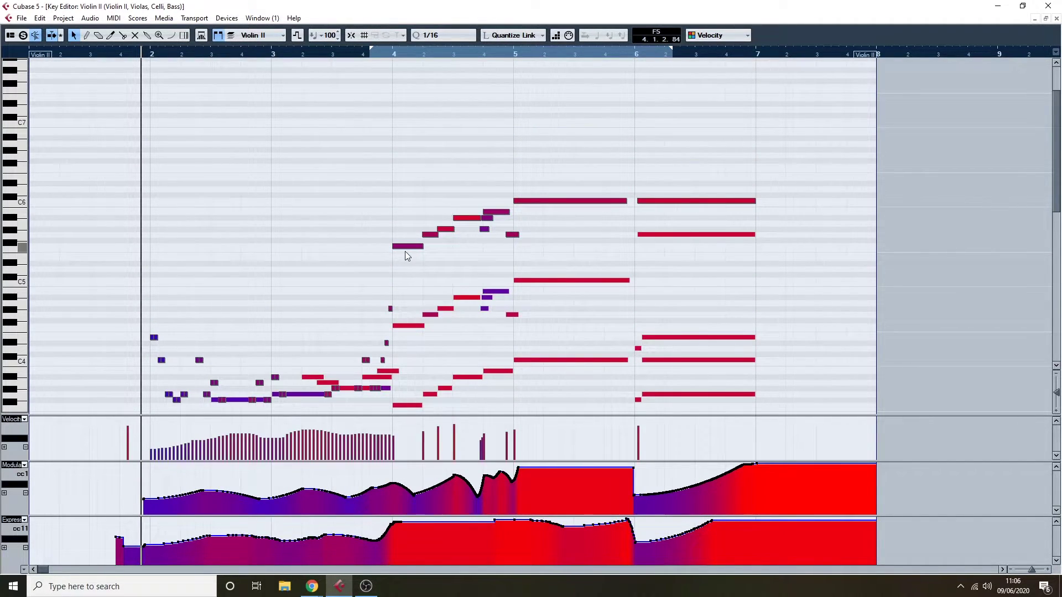
Examine the octave-doubled string melody from bar 4 and the supporting low bass notes through bars 5 and 6
{"action": "scroll", "coordinate": [442, 303], "scroll_direction": "down", "scroll_amount": 4}
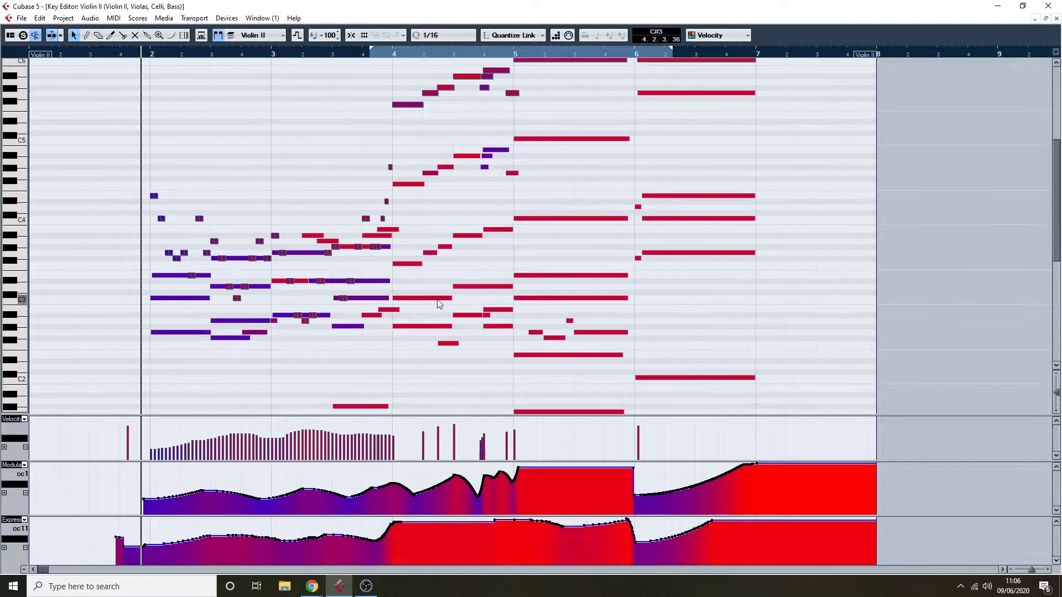
{"action": "scroll", "coordinate": [441, 137], "scroll_direction": "up", "scroll_amount": 2}
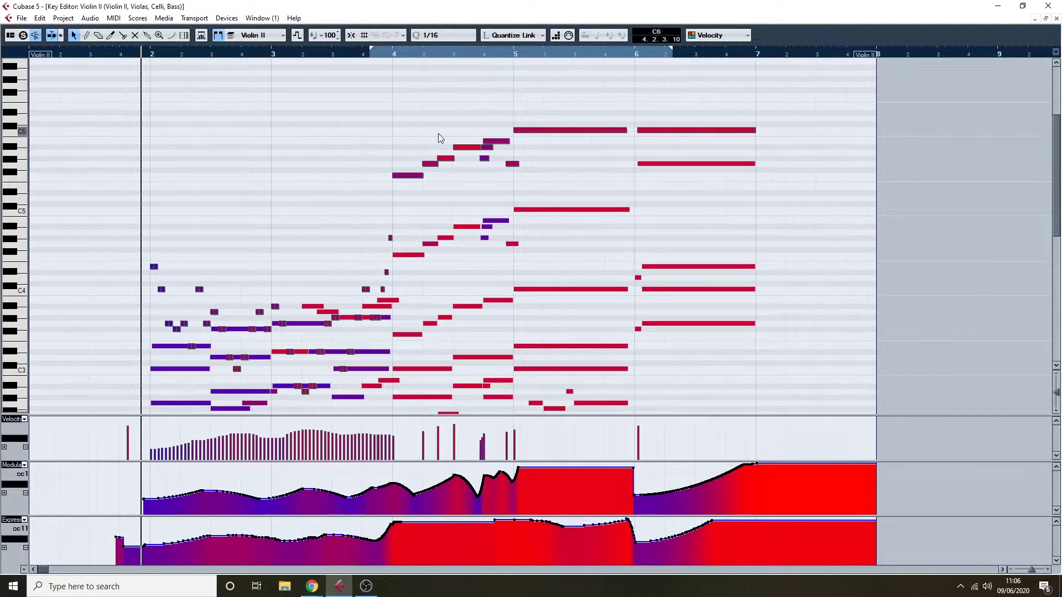
{"action": "scroll", "coordinate": [449, 182], "scroll_direction": "down", "scroll_amount": 4}
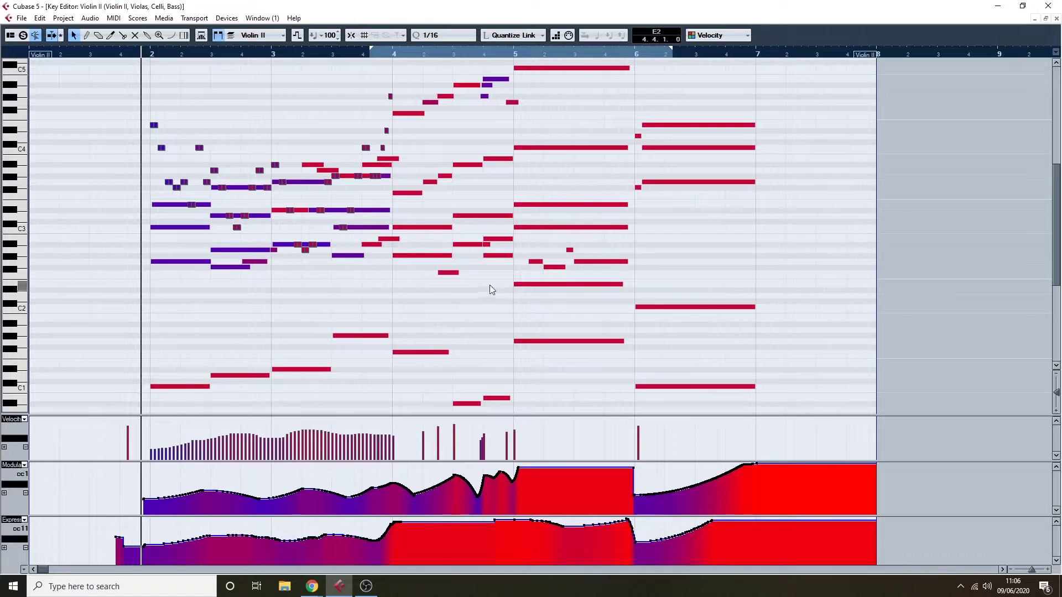
{"action": "scroll", "coordinate": [547, 217], "scroll_direction": "up", "scroll_amount": 4}
{"action": "scroll", "coordinate": [574, 217], "scroll_direction": "down", "scroll_amount": 8}
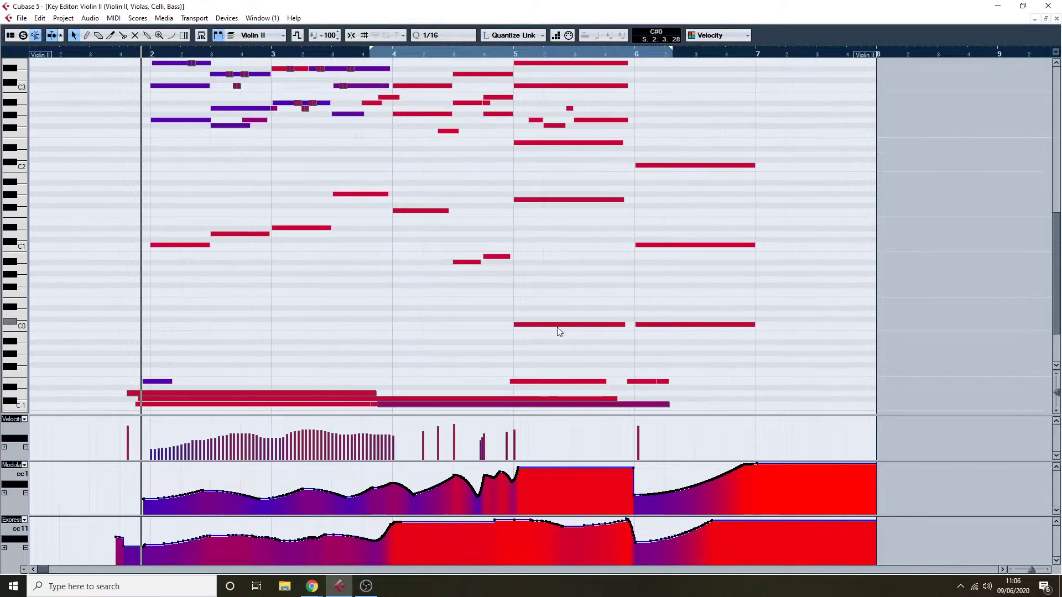
{"action": "scroll", "coordinate": [555, 338], "scroll_direction": "up", "scroll_amount": 6}
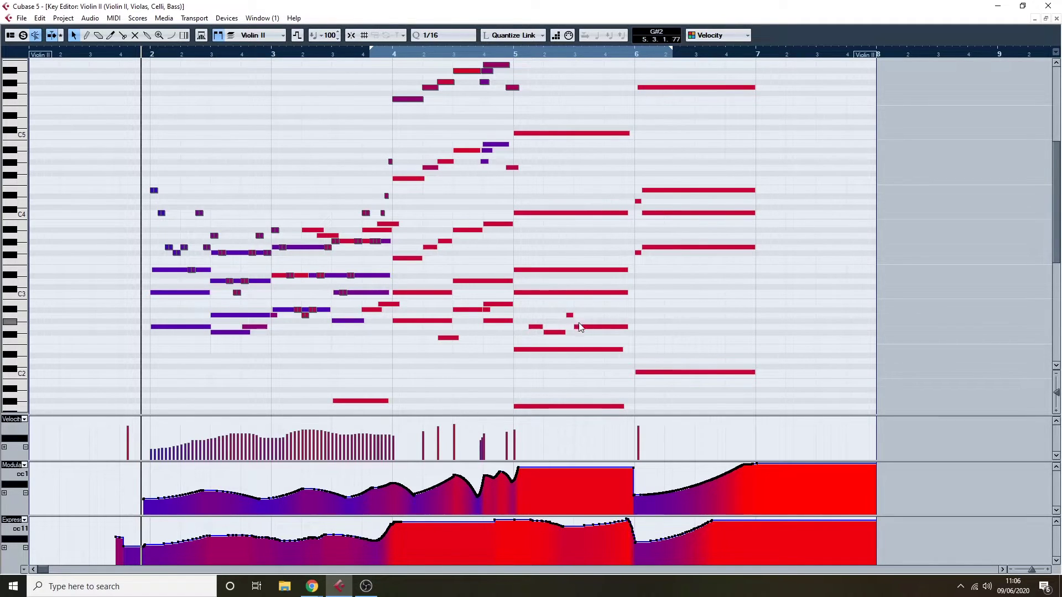
Play the strings from just before bar 5 and move the playback cursor back to bar 2
{"action": "double_click", "coordinate": [503, 54]}
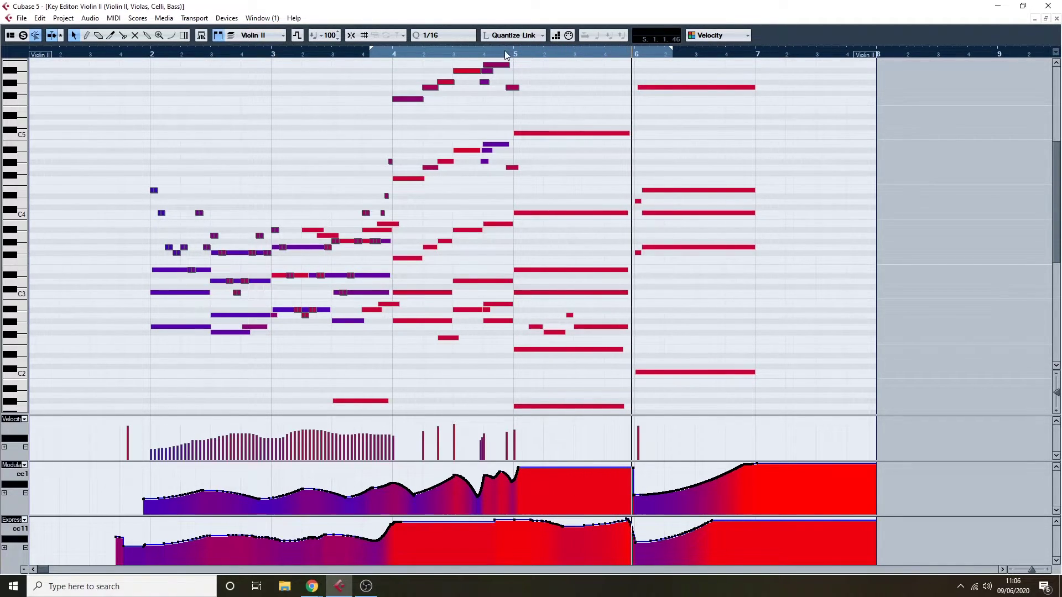
{"action": "left_click", "coordinate": [470, 56]}
{"action": "left_click", "coordinate": [407, 58]}
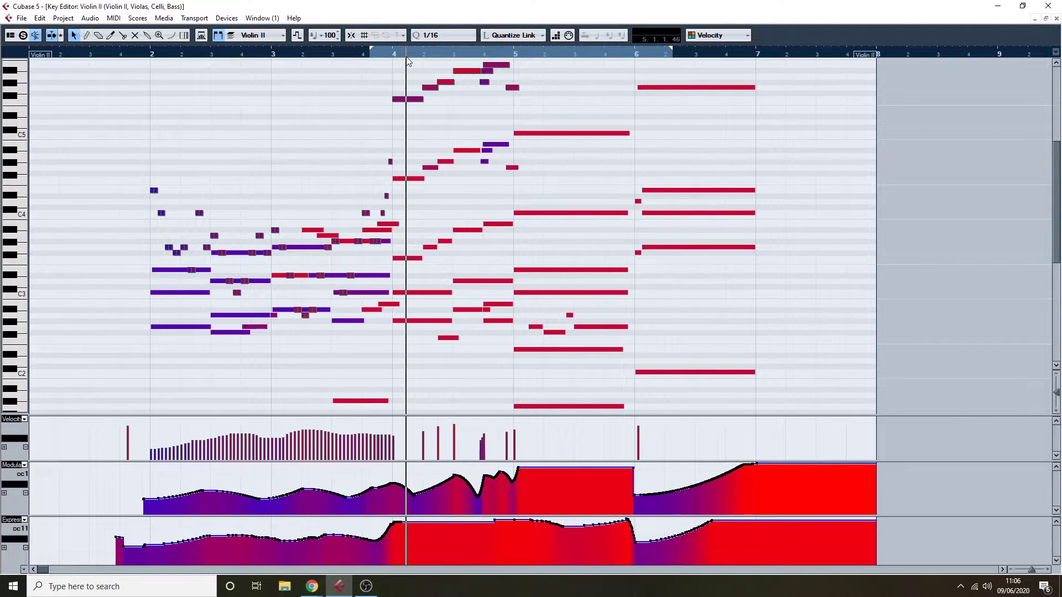
{"action": "left_click_drag", "start_coordinate": [509, 53], "coordinate": [151, 94]}
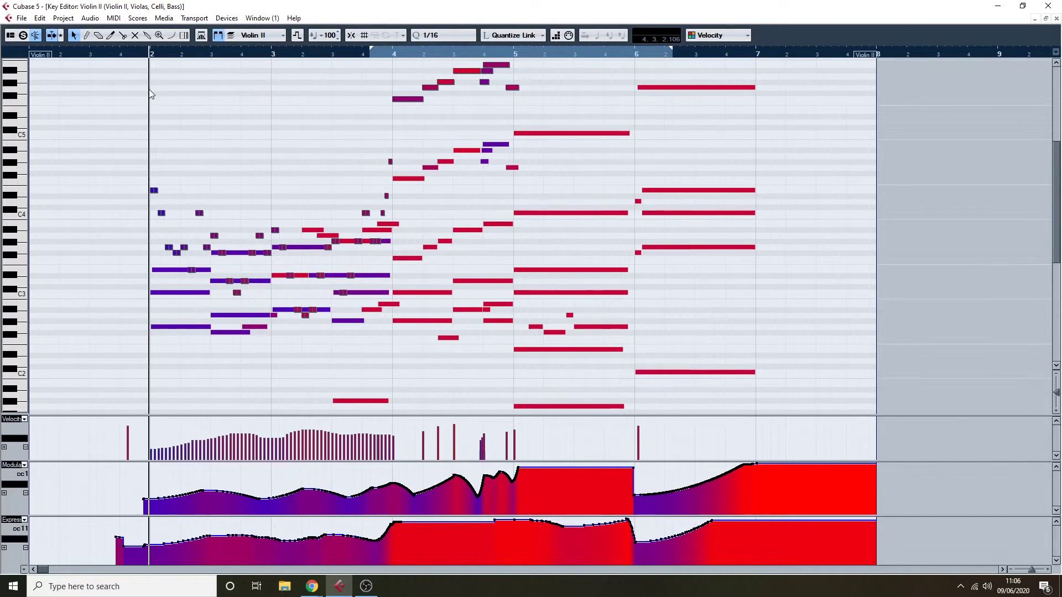
Play the full string section from just before bar 2 to bar 7 and inspect its low and high registers
{"action": "scroll", "coordinate": [188, 197], "scroll_direction": "down", "scroll_amount": 4}
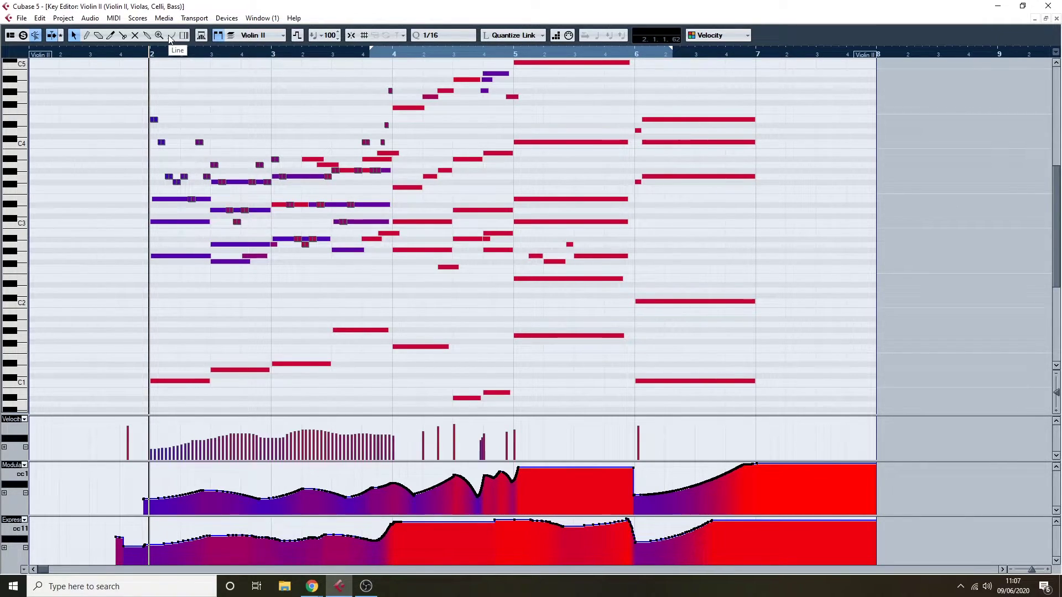
{"action": "left_click", "coordinate": [142, 55]}
{"action": "key", "text": "space"}
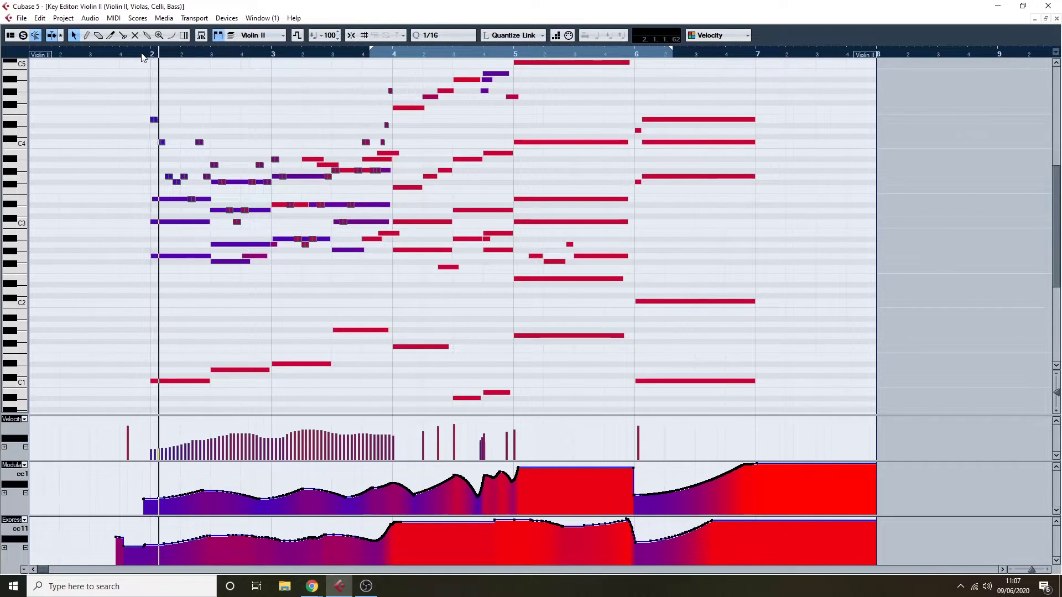
{"action": "scroll", "coordinate": [333, 208], "scroll_direction": "up", "scroll_amount": 5}
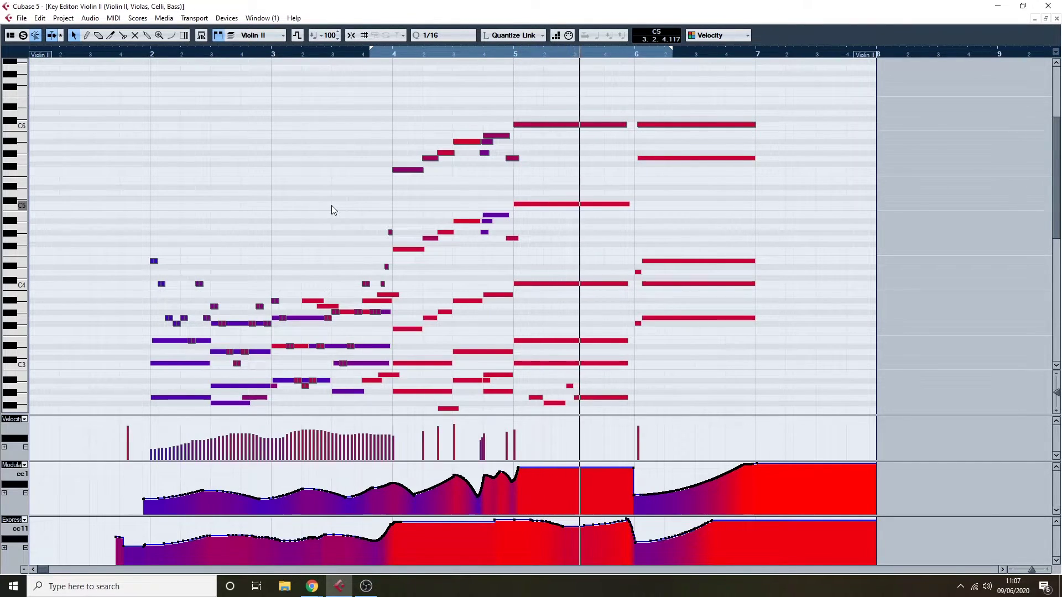
{"action": "scroll", "coordinate": [451, 260], "scroll_direction": "down", "scroll_amount": 2}
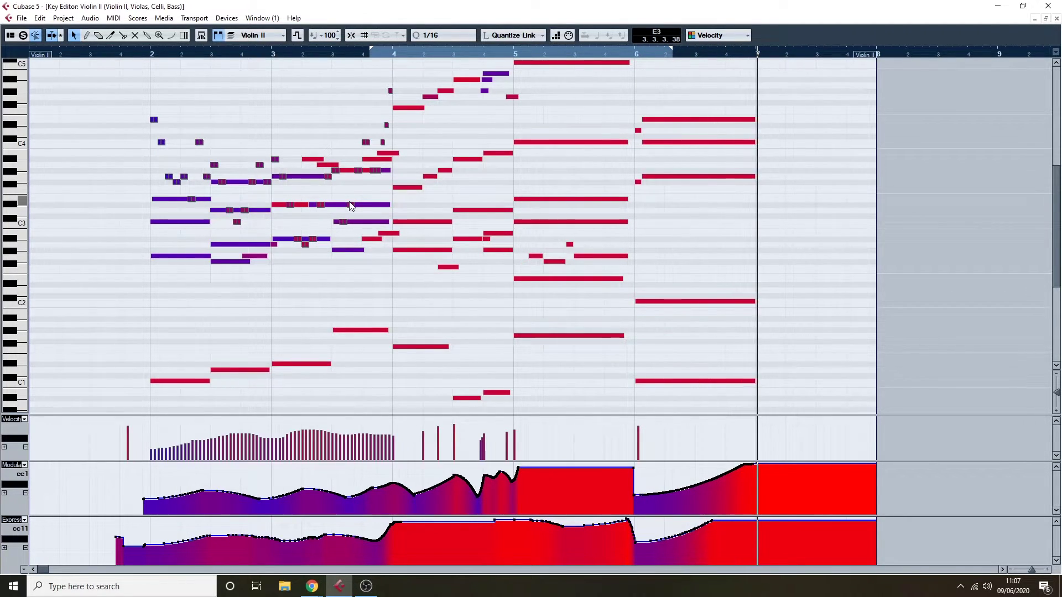
{"action": "scroll", "coordinate": [296, 287], "scroll_direction": "down", "scroll_amount": 3}
{"action": "scroll", "coordinate": [231, 310], "scroll_direction": "up", "scroll_amount": 7}
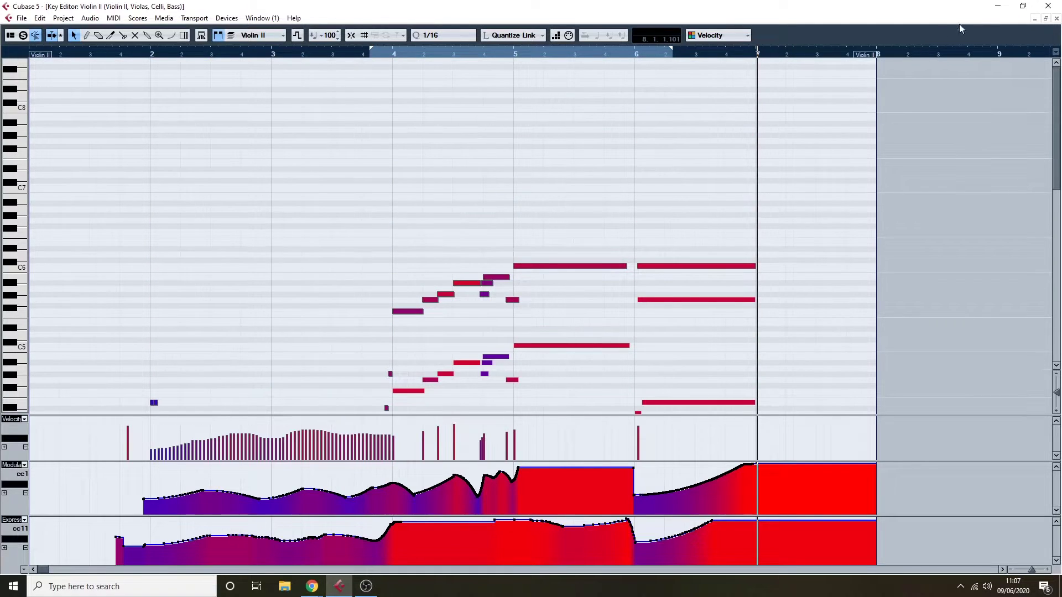
Close the note editor, play Violin I alone from just before bar 2, and add Violin II to the solo during playback
{"action": "left_click", "coordinate": [1056, 18]}
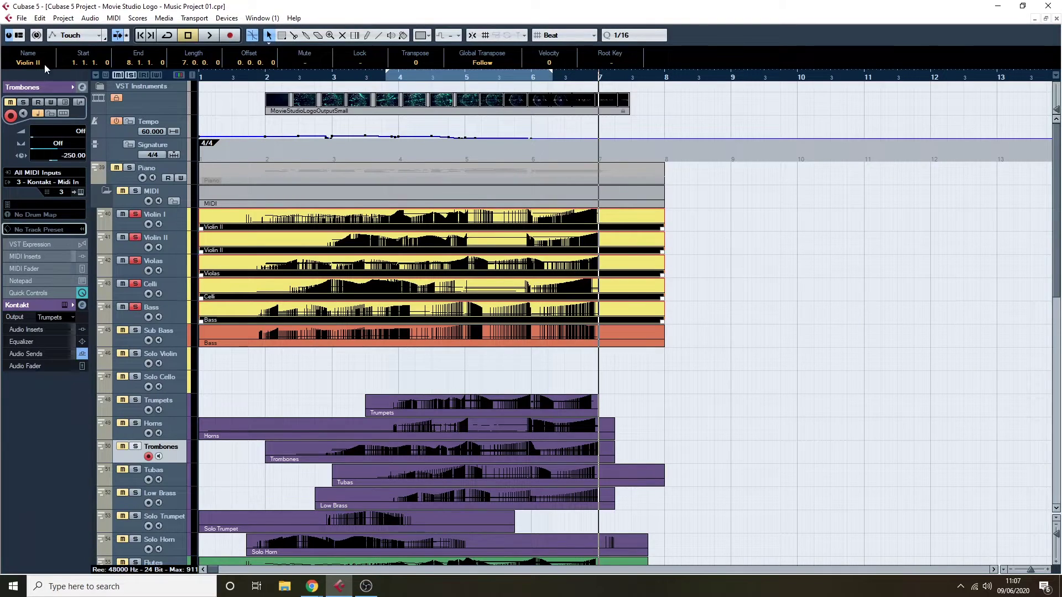
{"action": "left_click", "coordinate": [136, 215]}
{"action": "left_click", "coordinate": [262, 77]}
{"action": "key", "text": "space"}
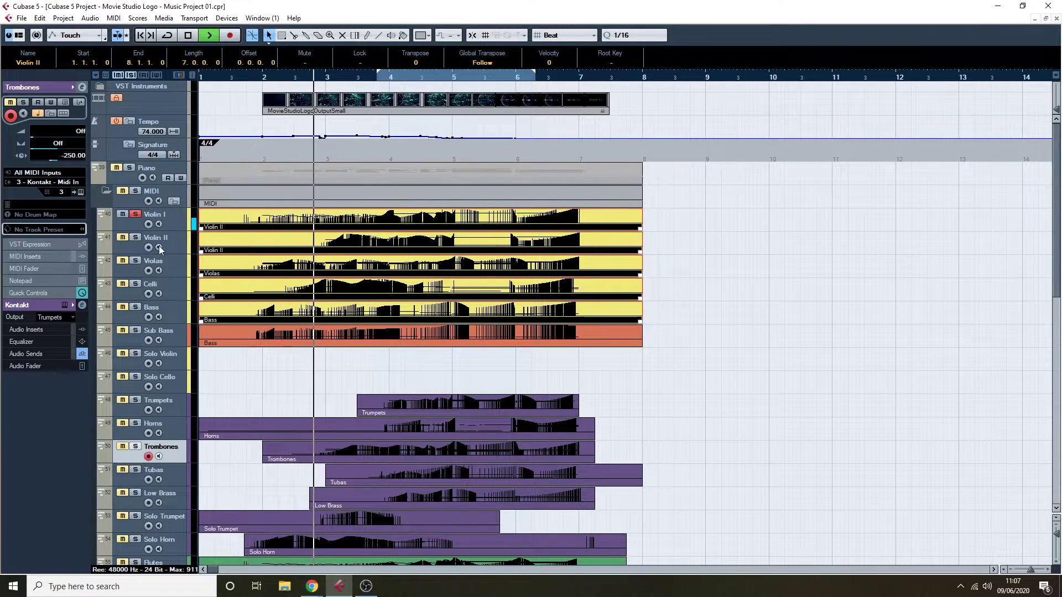
{"action": "left_click", "coordinate": [136, 237]}
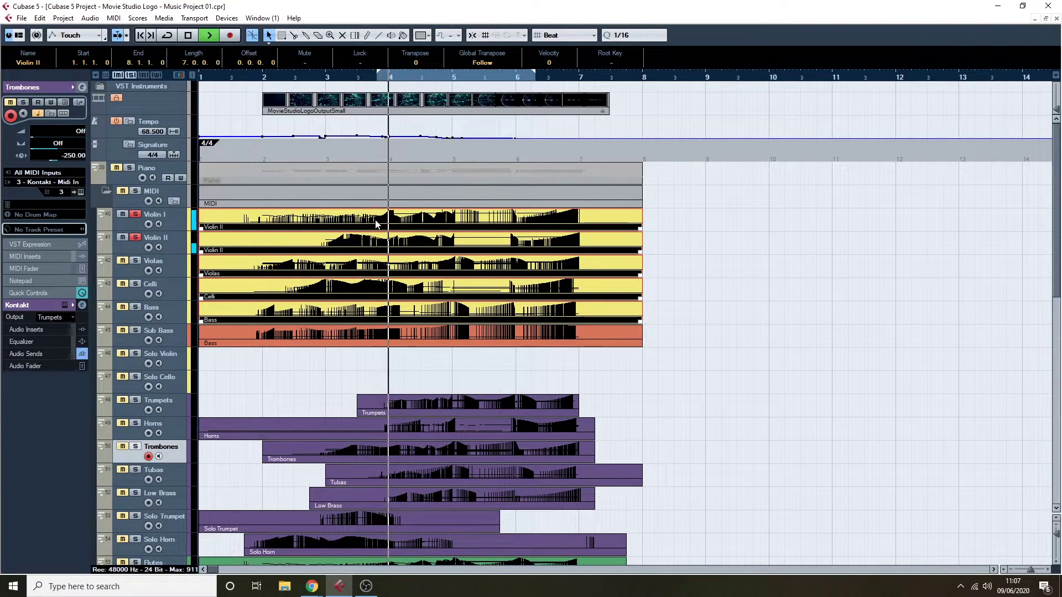
{"action": "key", "text": "space"}
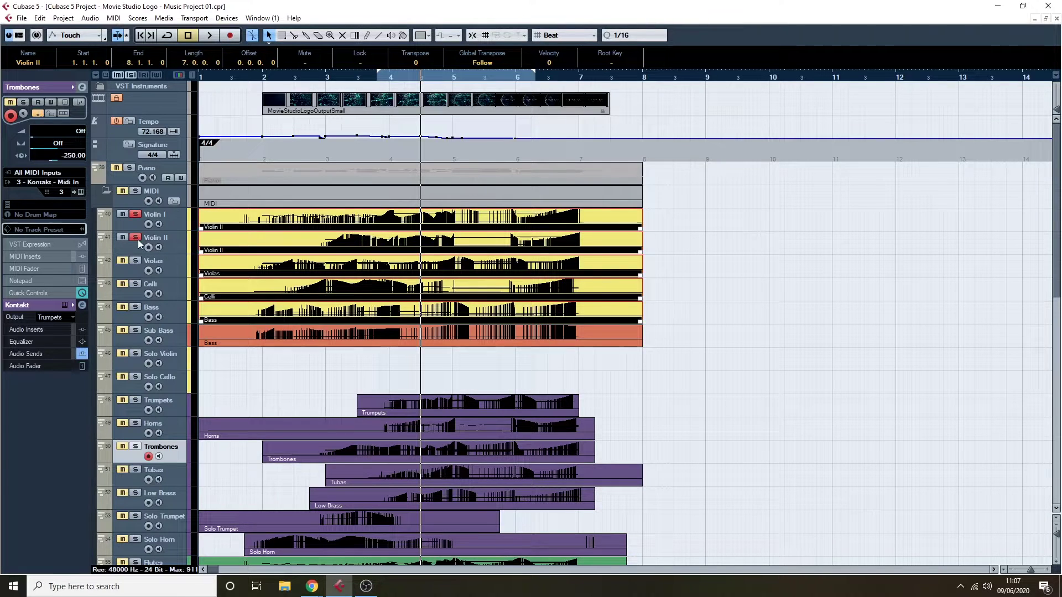
Replace the violin solos with the Celli, Solo Horn and Solo Trumpet tracks and place the playback cursor at bar 2
{"action": "left_click", "coordinate": [136, 215]}
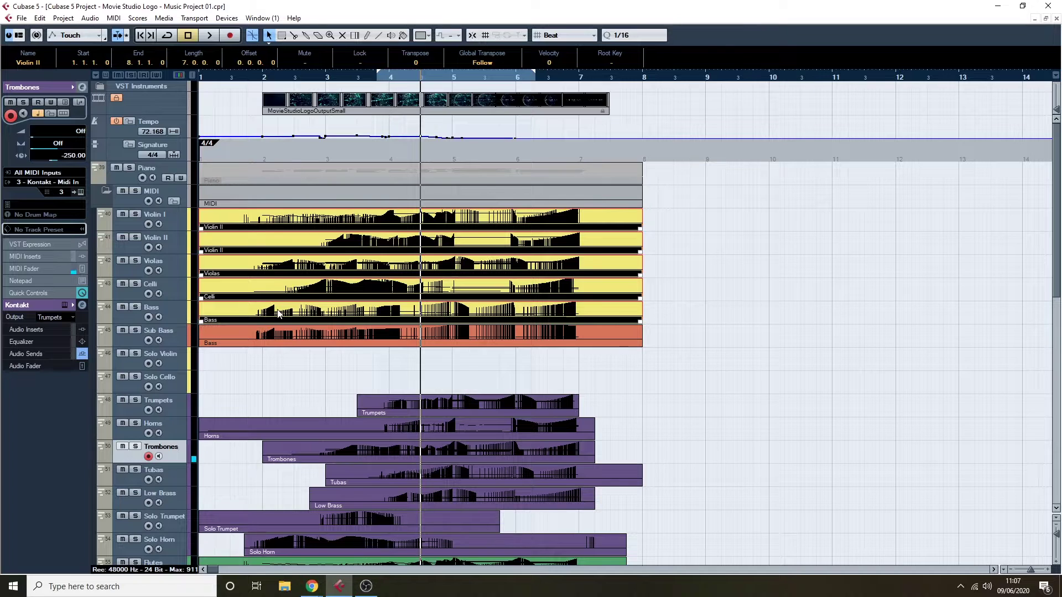
{"action": "left_click", "coordinate": [135, 285]}
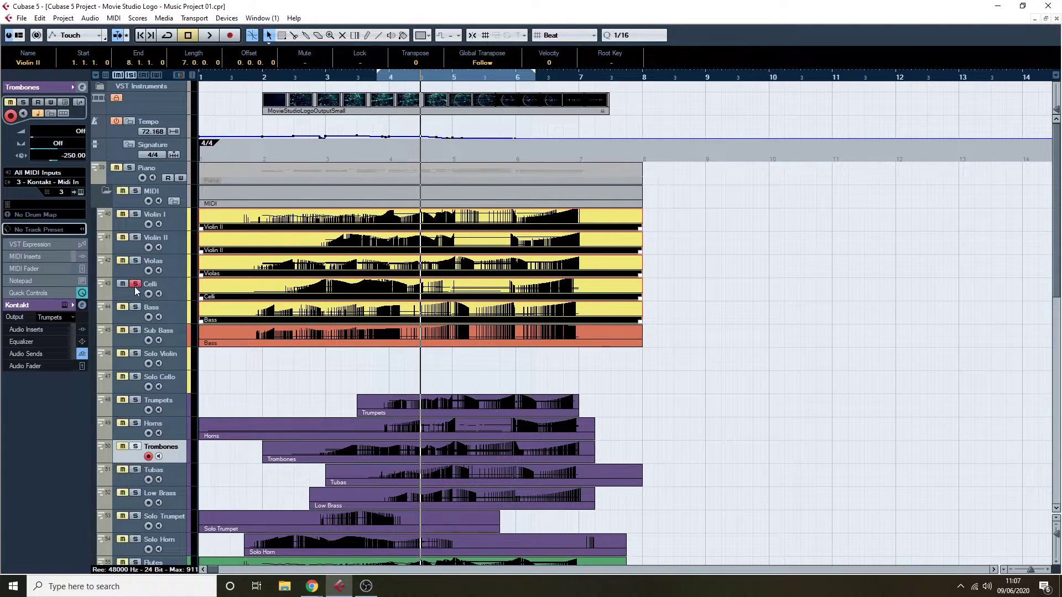
{"action": "left_click", "coordinate": [266, 82]}
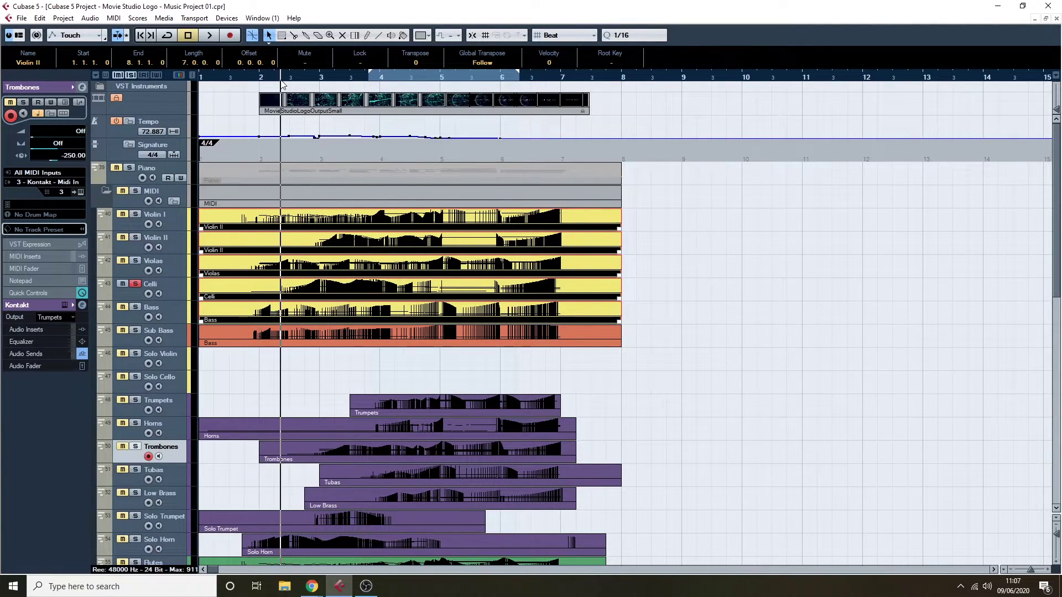
{"action": "scroll", "coordinate": [263, 245], "scroll_direction": "down", "scroll_amount": 5}
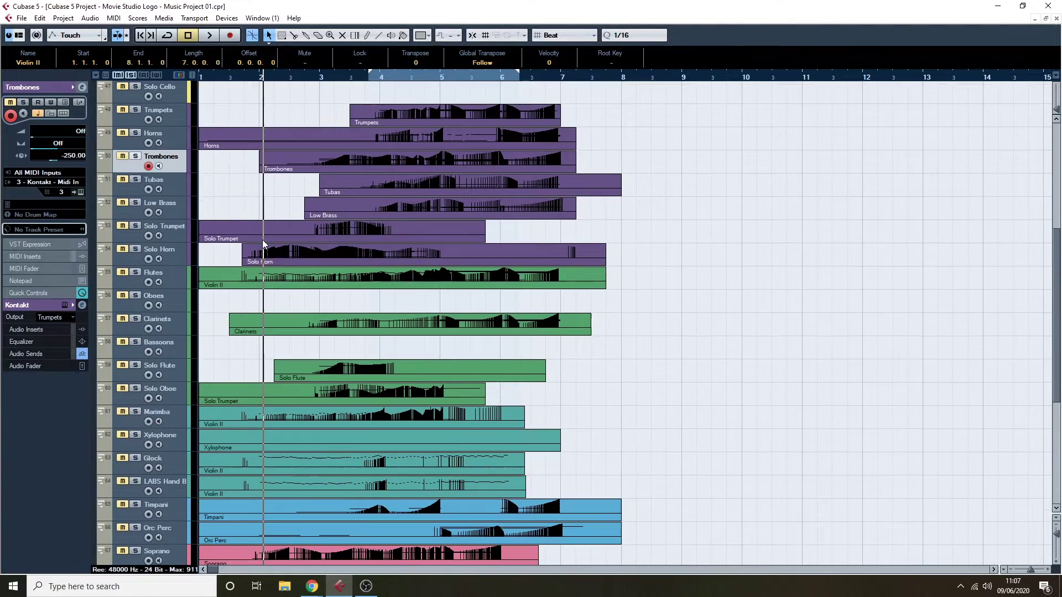
{"action": "left_click", "coordinate": [132, 257]}
{"action": "left_click", "coordinate": [135, 249]}
{"action": "left_click", "coordinate": [135, 225]}
{"action": "scroll", "coordinate": [336, 229], "scroll_direction": "up", "scroll_amount": 5}
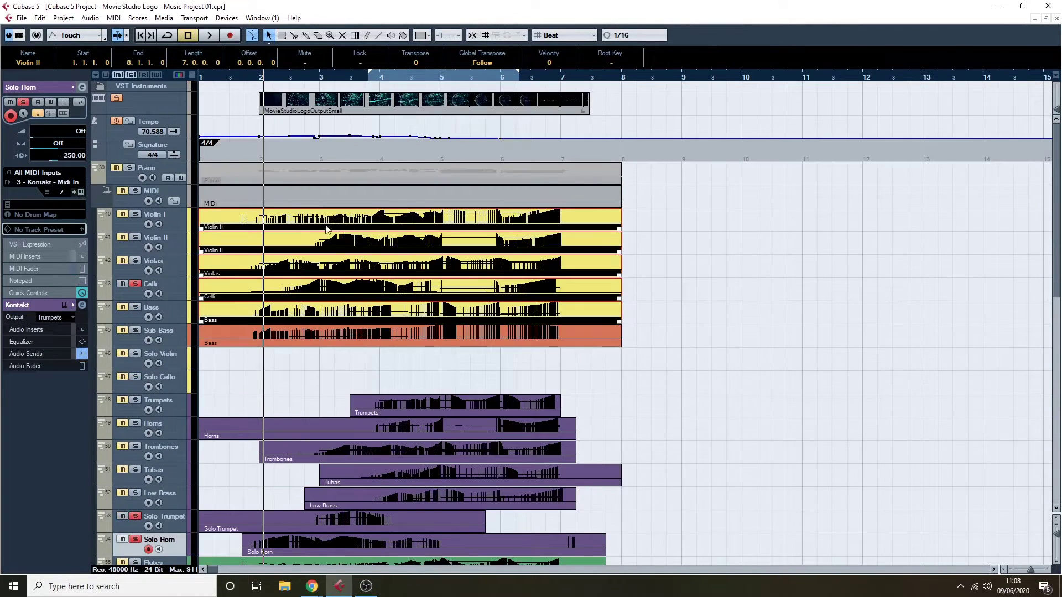
Play the soloed cello, horn and trumpet parts from bar 2 to just past bar 4
{"action": "left_click_drag", "start_coordinate": [263, 75], "coordinate": [261, 78]}
{"action": "key", "text": "space"}
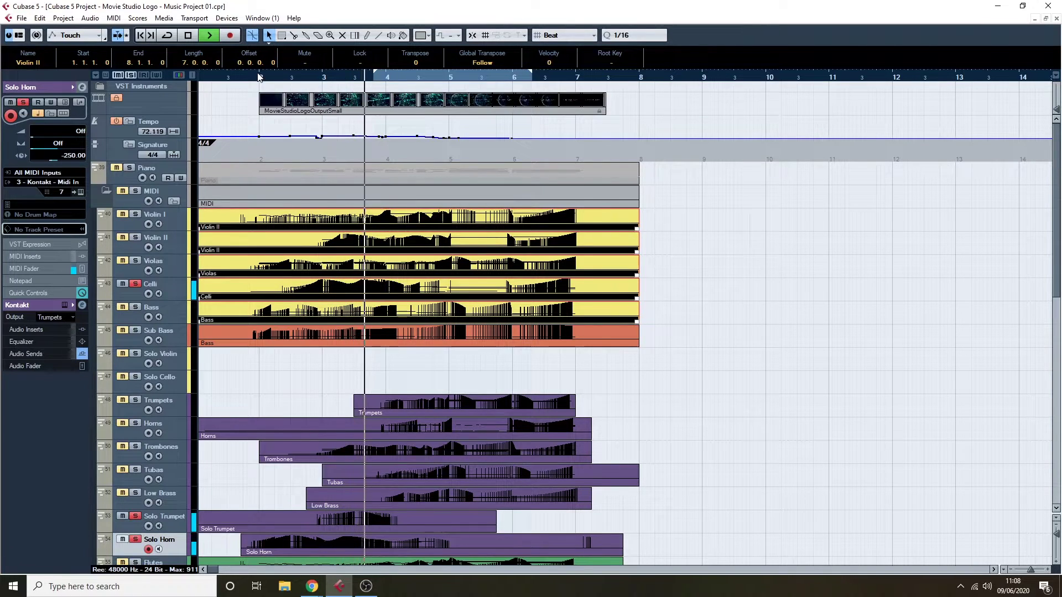
{"action": "key", "text": "space"}
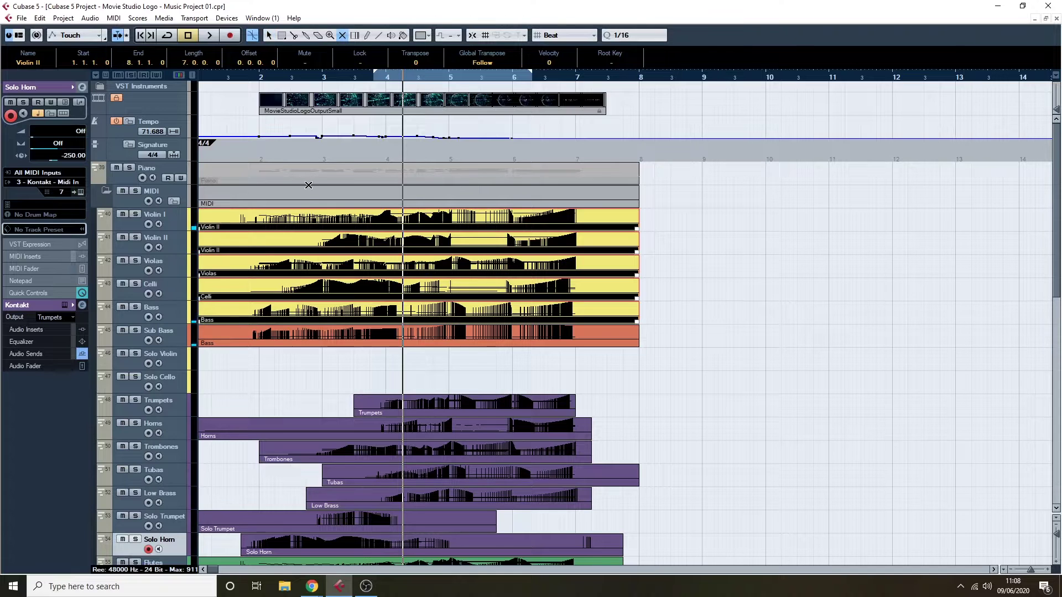
Unmute the Piano part, solo its track and examine its chords and melody in the note editor
{"action": "left_click", "coordinate": [310, 180]}
{"action": "key", "text": "1"}
{"action": "left_click", "coordinate": [131, 168]}
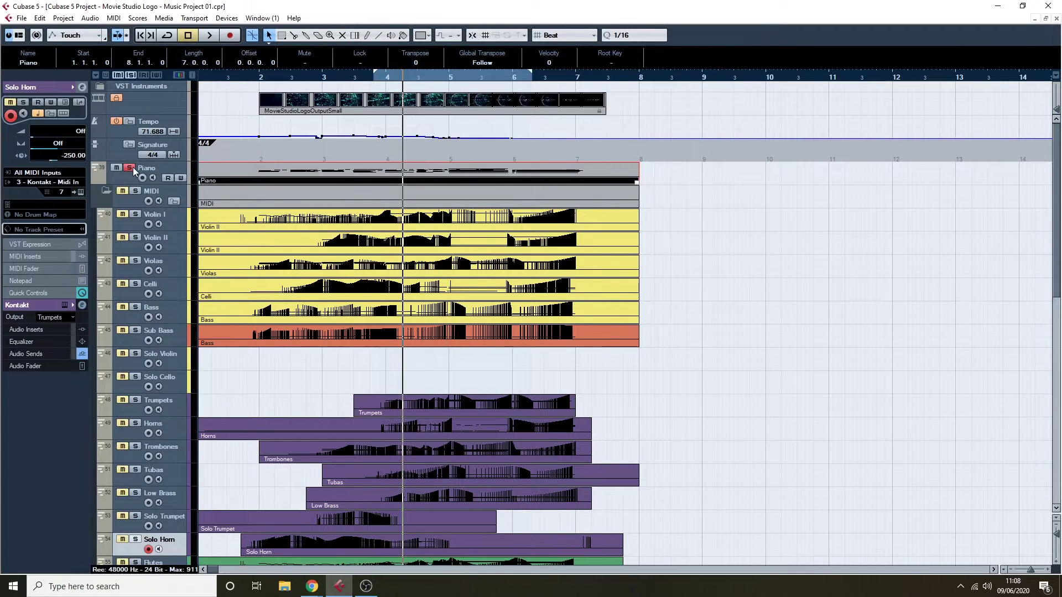
{"action": "double_click", "coordinate": [311, 174]}
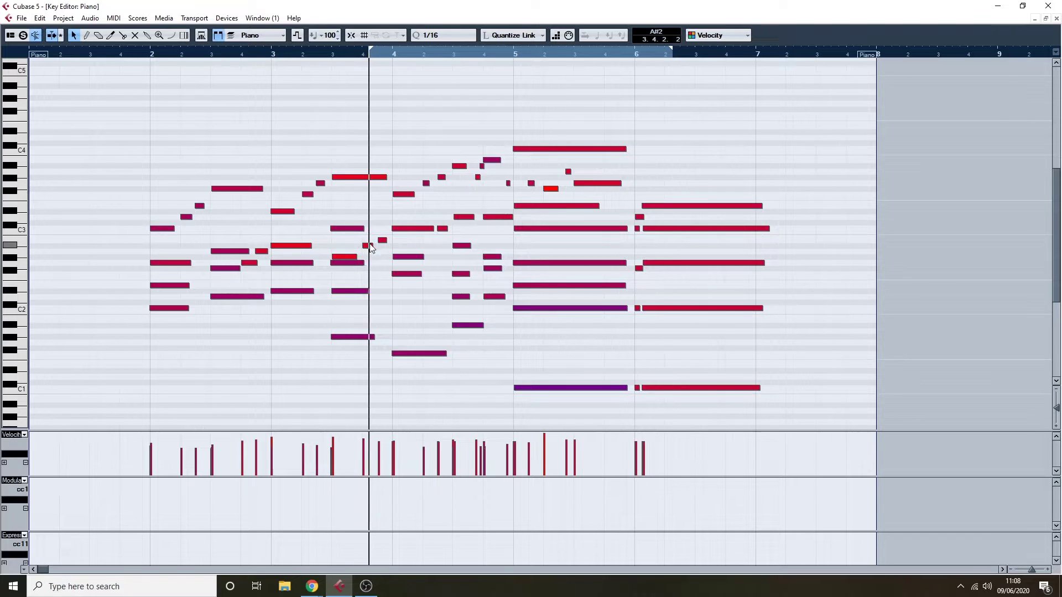
{"action": "left_click", "coordinate": [1054, 18]}
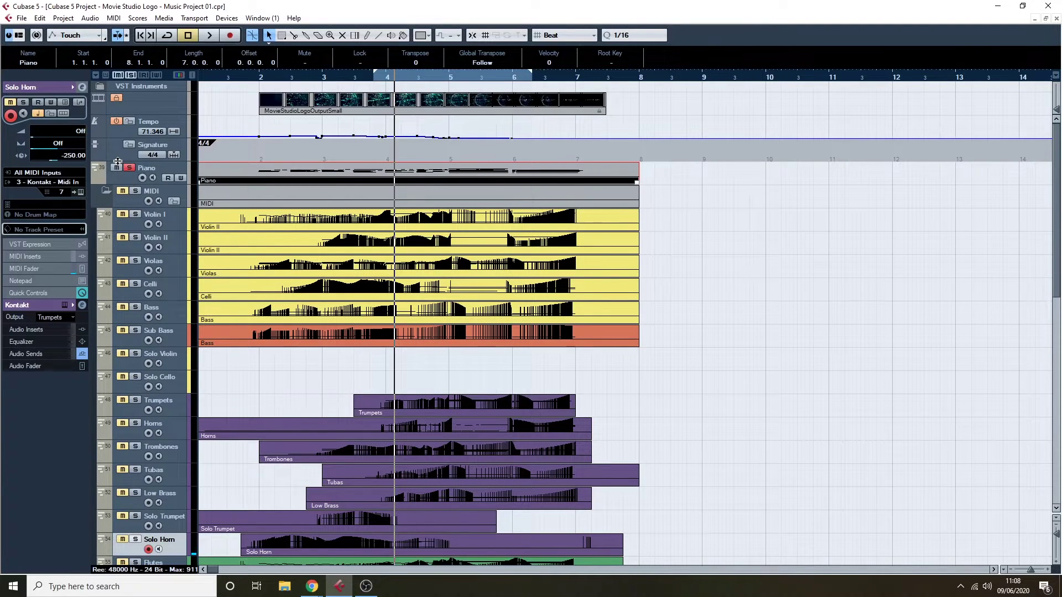
Turn off the Piano track's solo and mute the track
{"action": "scroll", "coordinate": [582, 263], "scroll_direction": "down", "scroll_amount": 10}
{"action": "scroll", "coordinate": [506, 283], "scroll_direction": "up", "scroll_amount": 12}
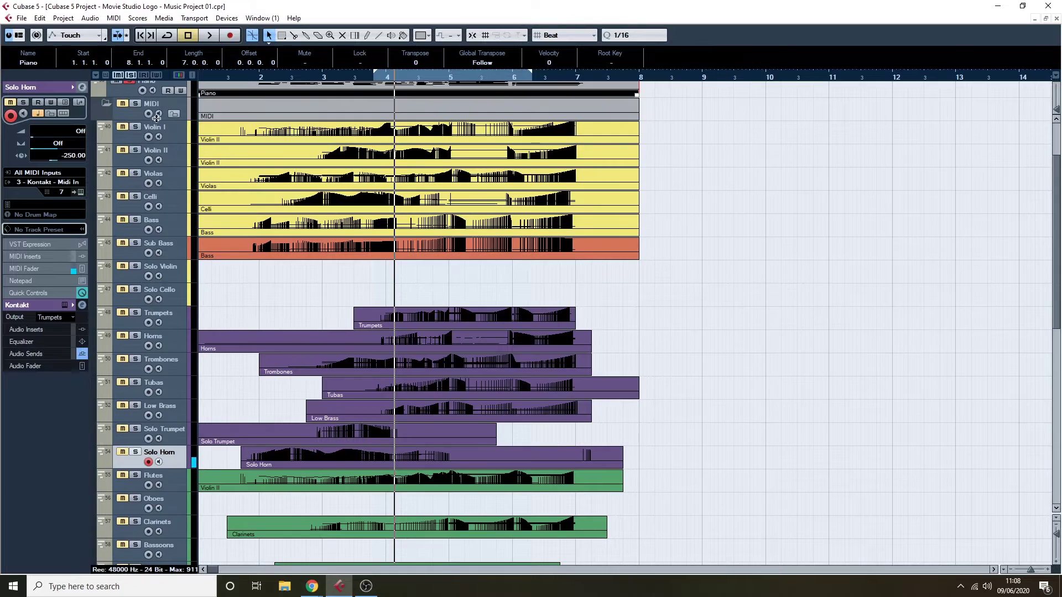
{"action": "left_click", "coordinate": [128, 168]}
{"action": "left_click", "coordinate": [117, 168]}
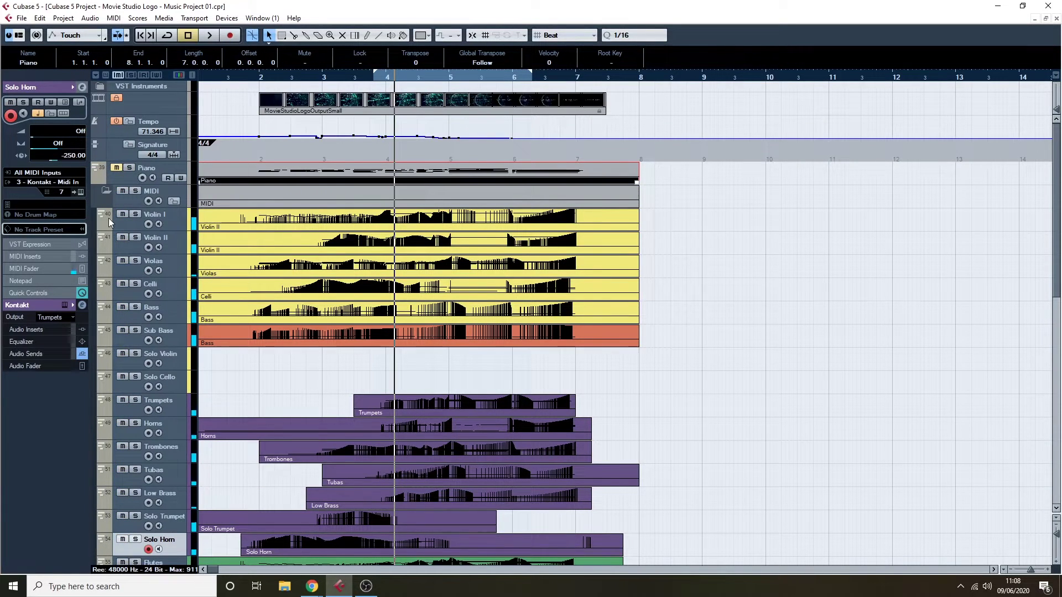
Look over the parts on the brass, woodwind, tuned percussion, timpani and choir tracks
{"action": "scroll", "coordinate": [316, 298], "scroll_direction": "down", "scroll_amount": 4}
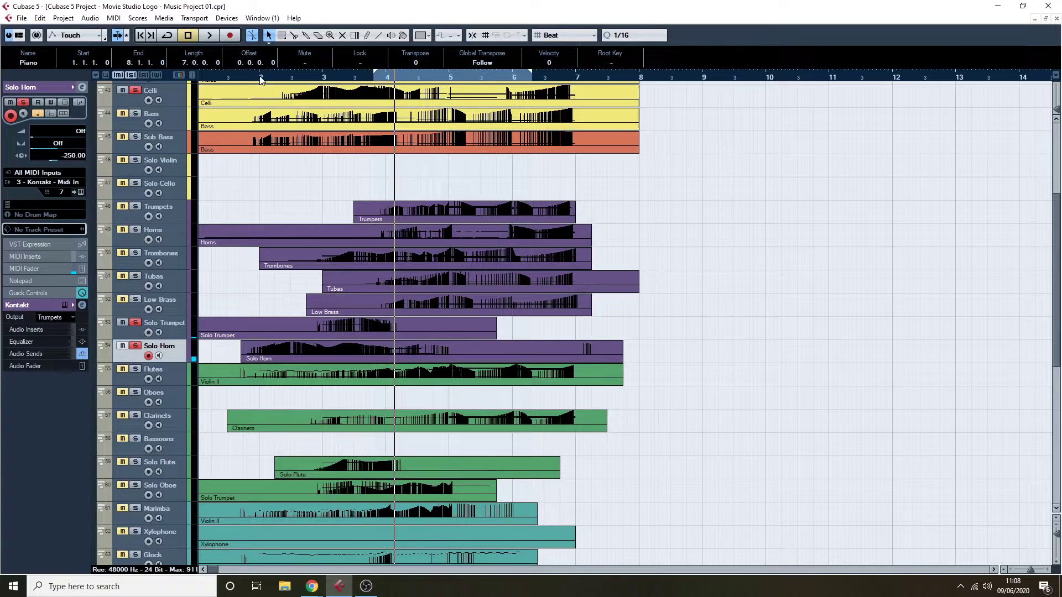
{"action": "scroll", "coordinate": [286, 157], "scroll_direction": "down", "scroll_amount": 4}
{"action": "scroll", "coordinate": [294, 308], "scroll_direction": "down", "scroll_amount": 4}
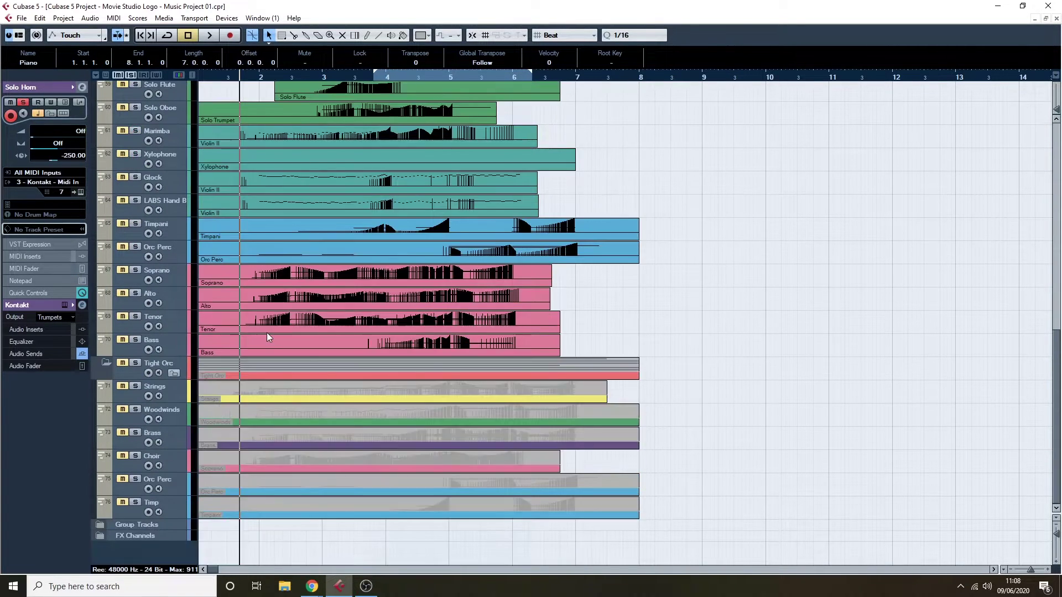
{"action": "scroll", "coordinate": [267, 337], "scroll_direction": "up", "scroll_amount": 4}
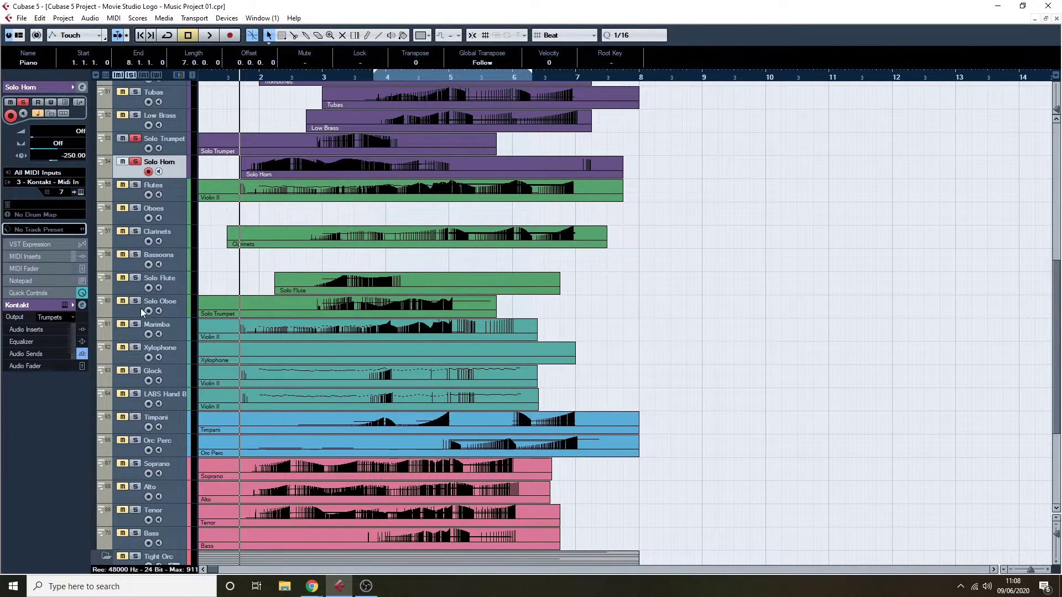
{"action": "scroll", "coordinate": [173, 261], "scroll_direction": "up", "scroll_amount": 6}
{"action": "scroll", "coordinate": [181, 278], "scroll_direction": "down", "scroll_amount": 4}
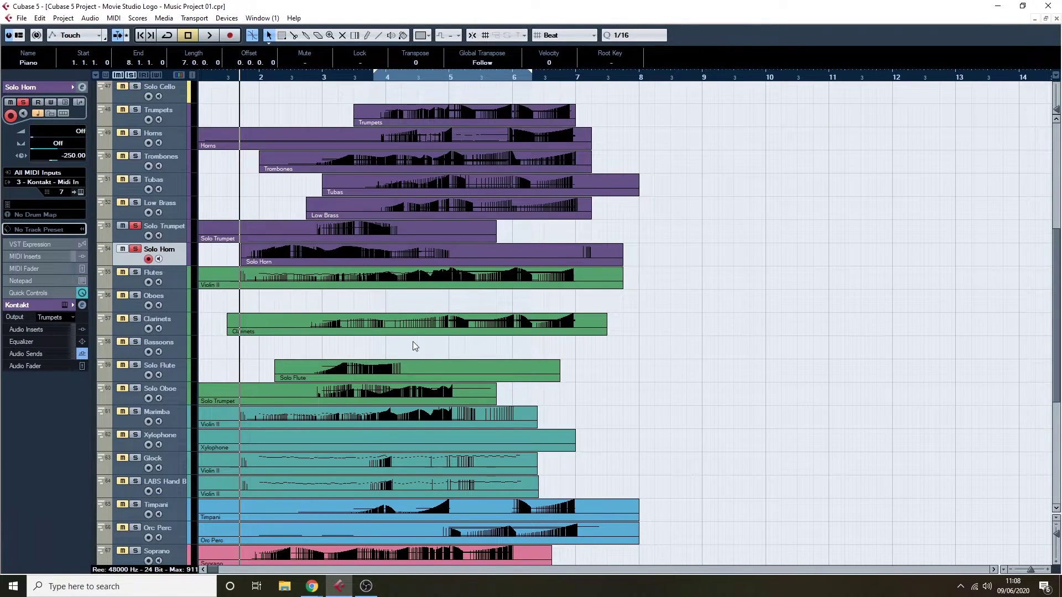
{"action": "scroll", "coordinate": [413, 341], "scroll_direction": "up", "scroll_amount": 6}
{"action": "scroll", "coordinate": [413, 341], "scroll_direction": "down", "scroll_amount": 8}
{"action": "scroll", "coordinate": [127, 274], "scroll_direction": "up", "scroll_amount": 6}
{"action": "scroll", "coordinate": [266, 347], "scroll_direction": "down", "scroll_amount": 5}
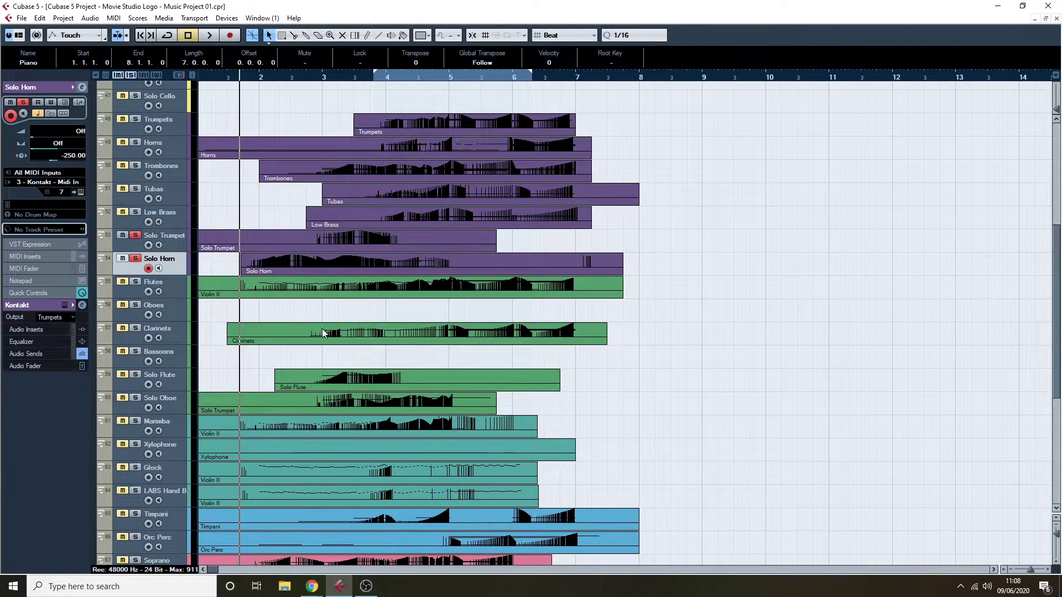
{"action": "scroll", "coordinate": [272, 301], "scroll_direction": "up", "scroll_amount": 5}
{"action": "scroll", "coordinate": [241, 208], "scroll_direction": "down", "scroll_amount": 10}
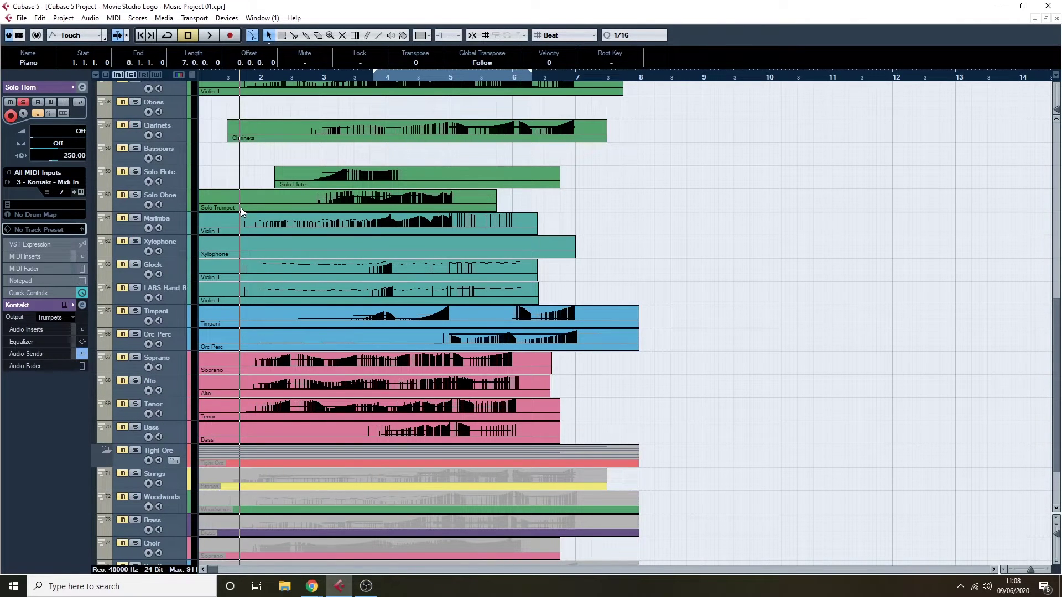
{"action": "scroll", "coordinate": [244, 210], "scroll_direction": "up", "scroll_amount": 10}
Play the Celli, Solo Trumpet and Solo Horn from just before bar 2 to bar 6 while viewing the other tracks
{"action": "key", "text": "space"}
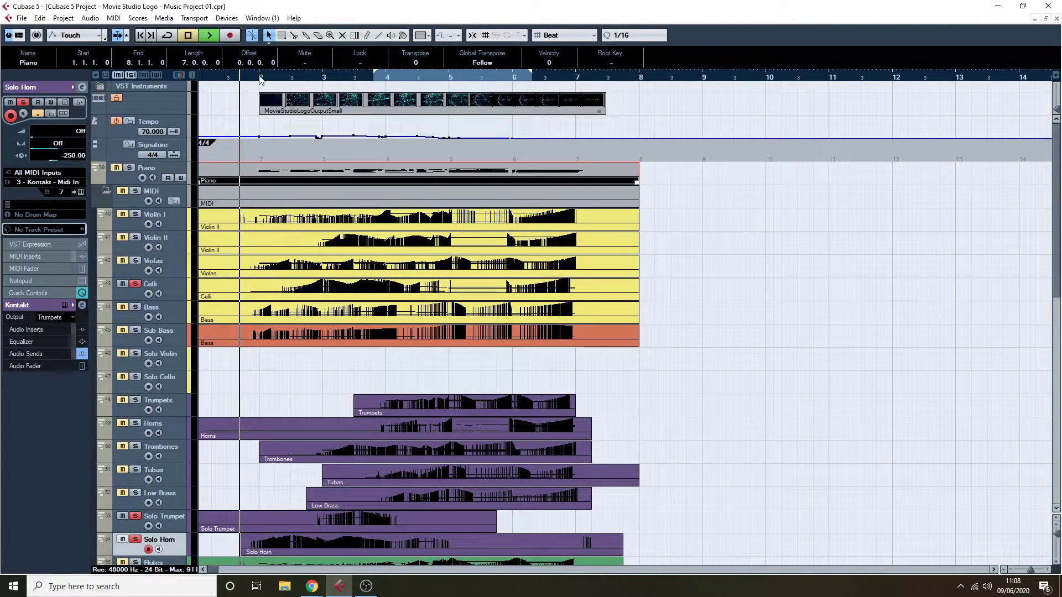
{"action": "scroll", "coordinate": [281, 212], "scroll_direction": "down", "scroll_amount": 4}
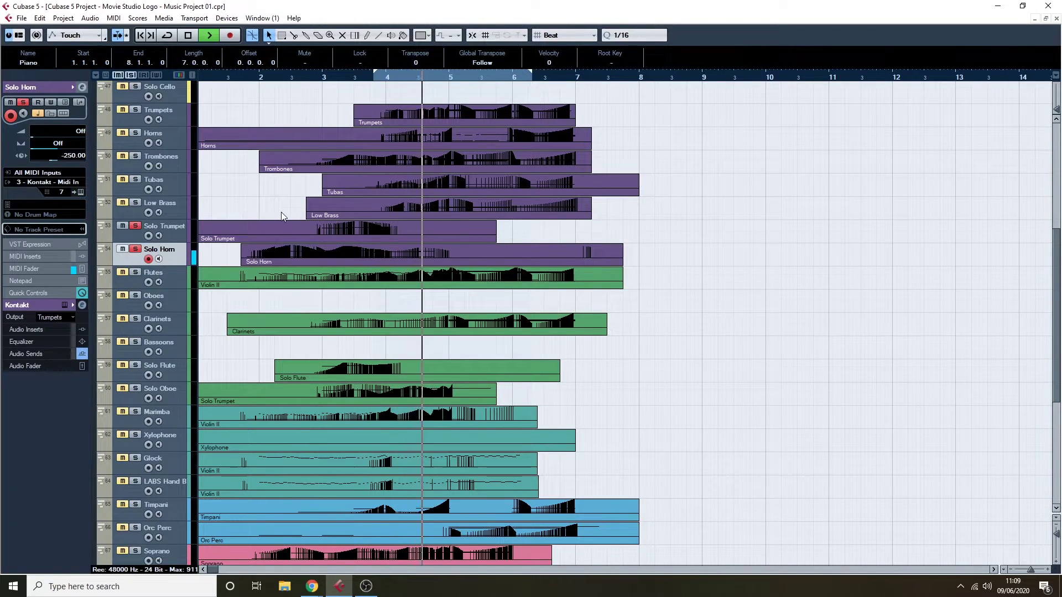
{"action": "scroll", "coordinate": [281, 215], "scroll_direction": "up", "scroll_amount": 5}
{"action": "scroll", "coordinate": [281, 215], "scroll_direction": "down", "scroll_amount": 8}
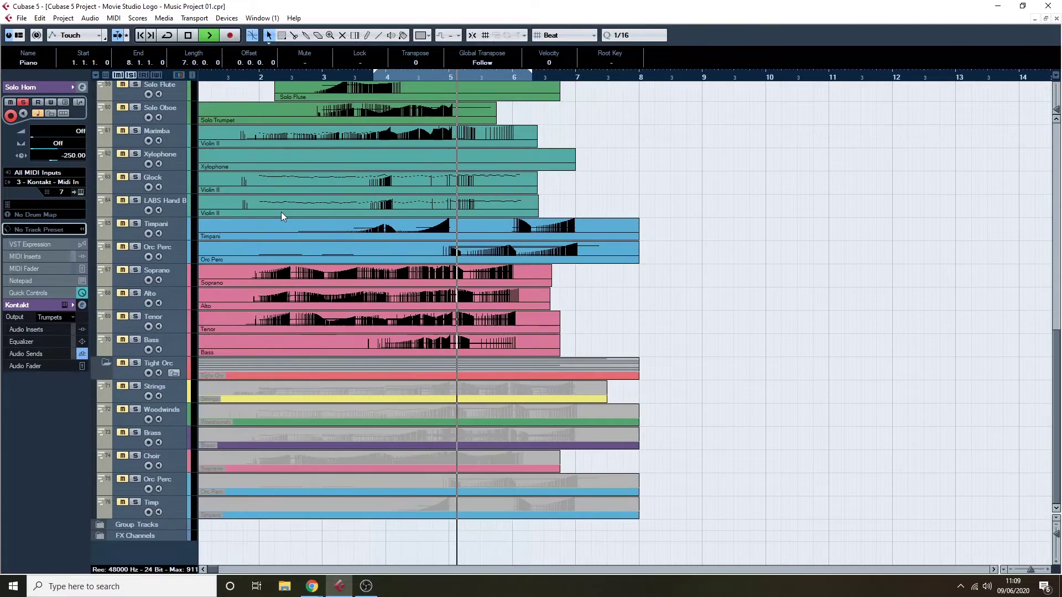
{"action": "scroll", "coordinate": [281, 211], "scroll_direction": "up", "scroll_amount": 10}
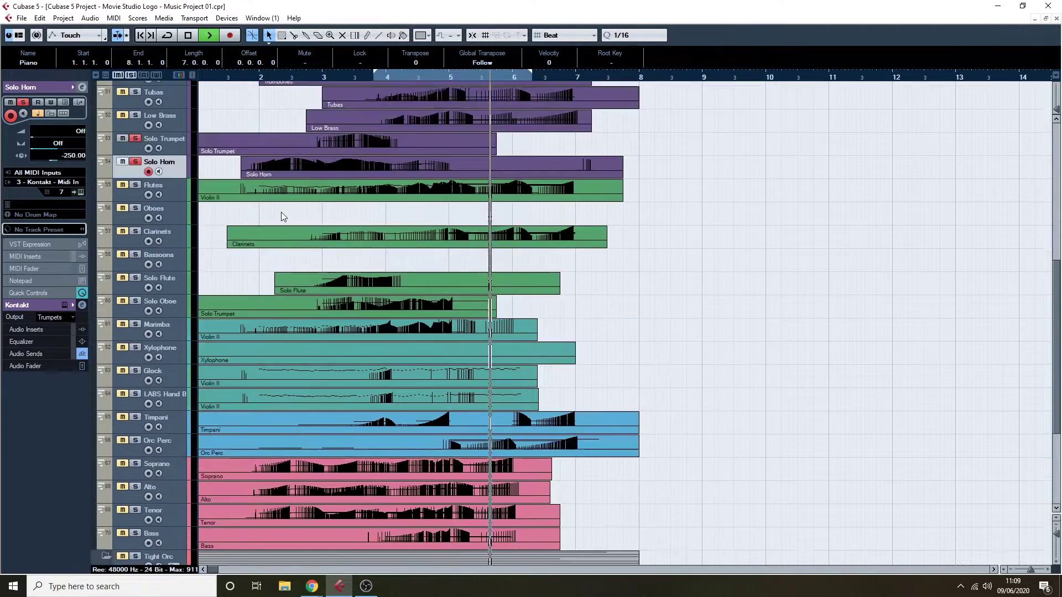
{"action": "key", "text": "space"}
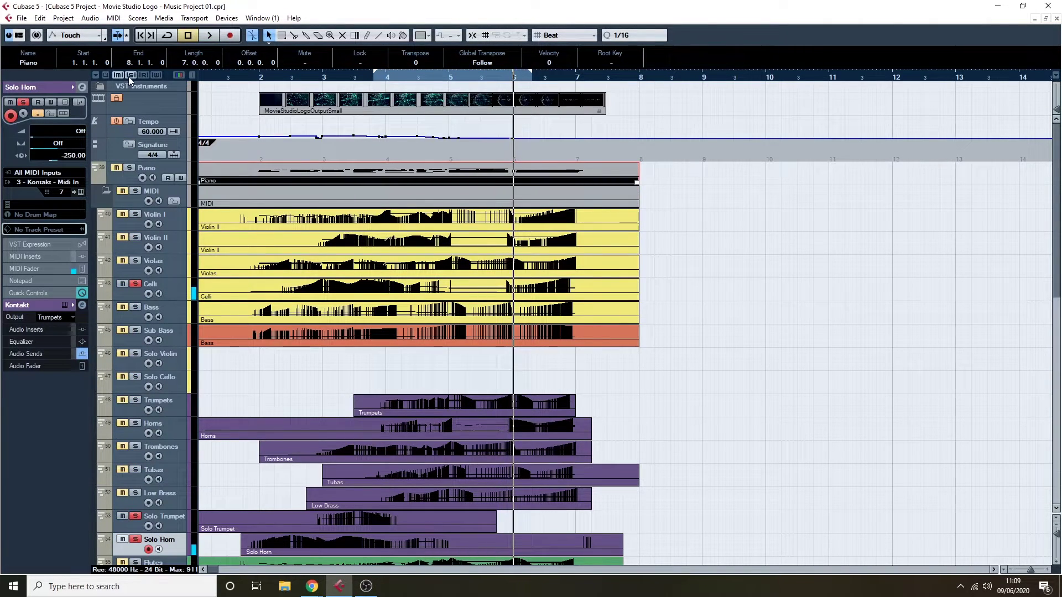
Clear the current solos and solo the woodwind tracks, from Flutes and Oboes through Clarinets and Bassoons to Solo Oboe
{"action": "left_click", "coordinate": [271, 77]}
{"action": "scroll", "coordinate": [252, 102], "scroll_direction": "down", "scroll_amount": 8}
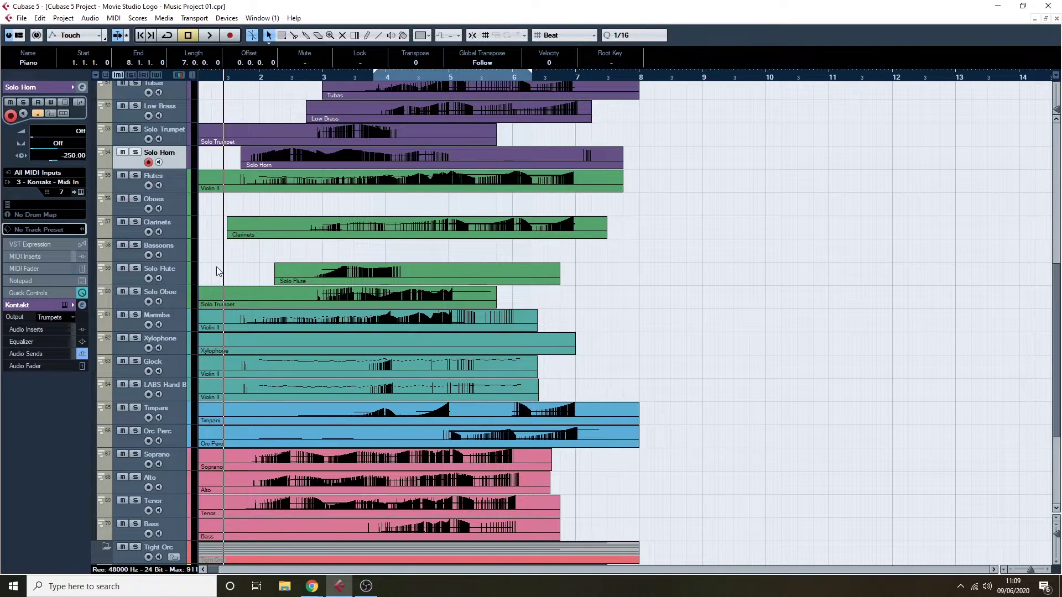
{"action": "scroll", "coordinate": [219, 271], "scroll_direction": "up", "scroll_amount": 4}
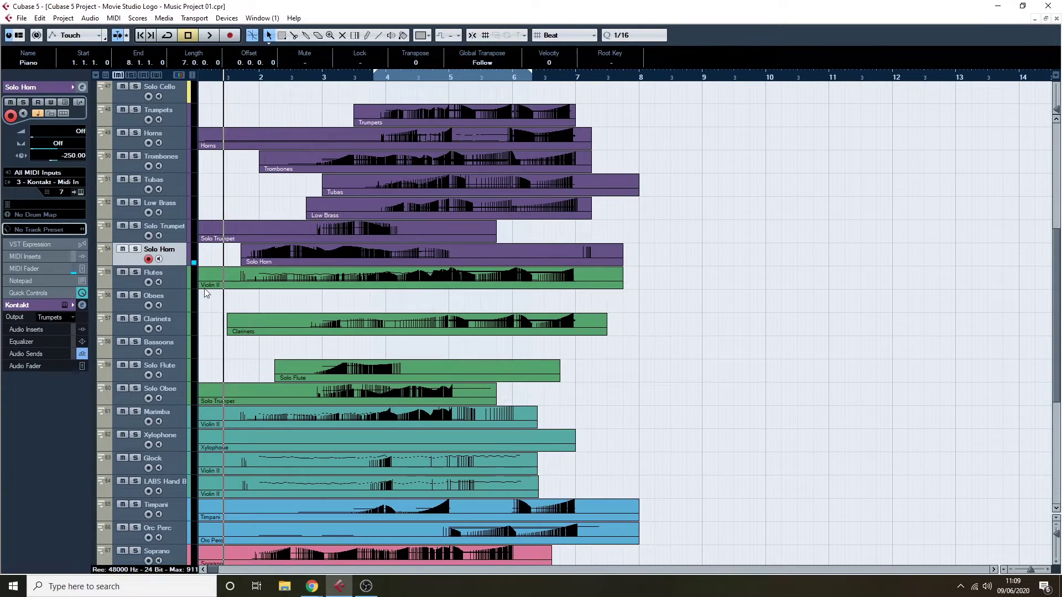
{"action": "left_click", "coordinate": [134, 273]}
{"action": "left_click", "coordinate": [134, 295]}
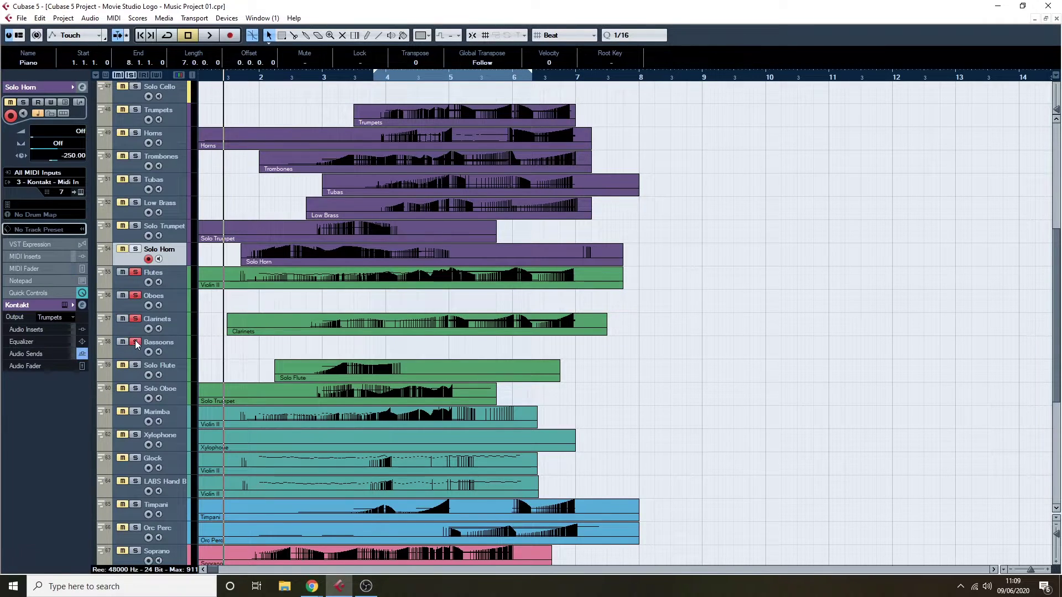
Play the woodwinds alone from just before bar 2 to past bar 7 and clear their solos
{"action": "left_click", "coordinate": [250, 79]}
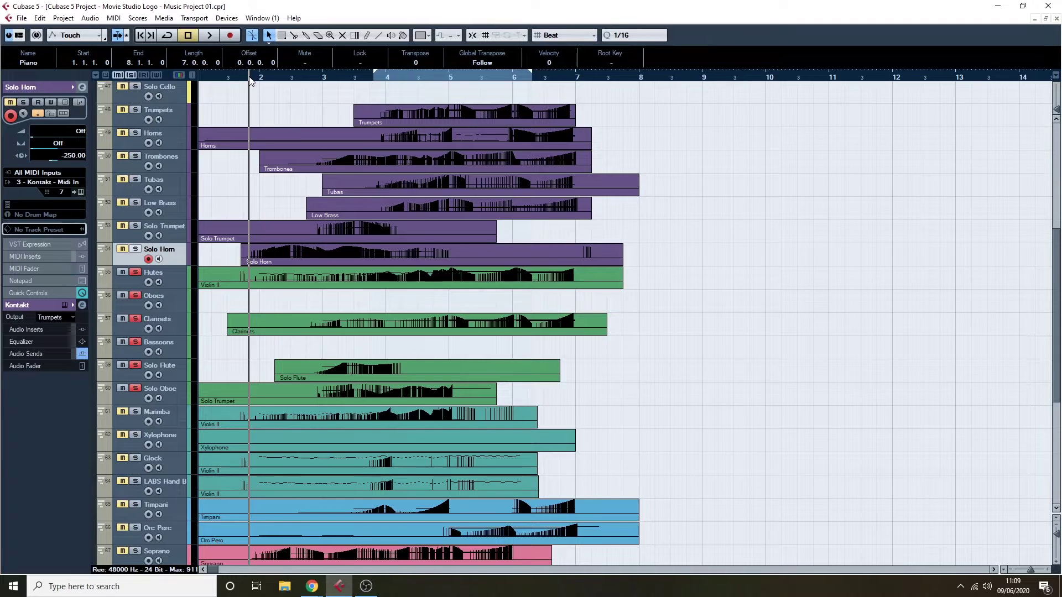
{"action": "scroll", "coordinate": [307, 140], "scroll_direction": "up", "scroll_amount": 10}
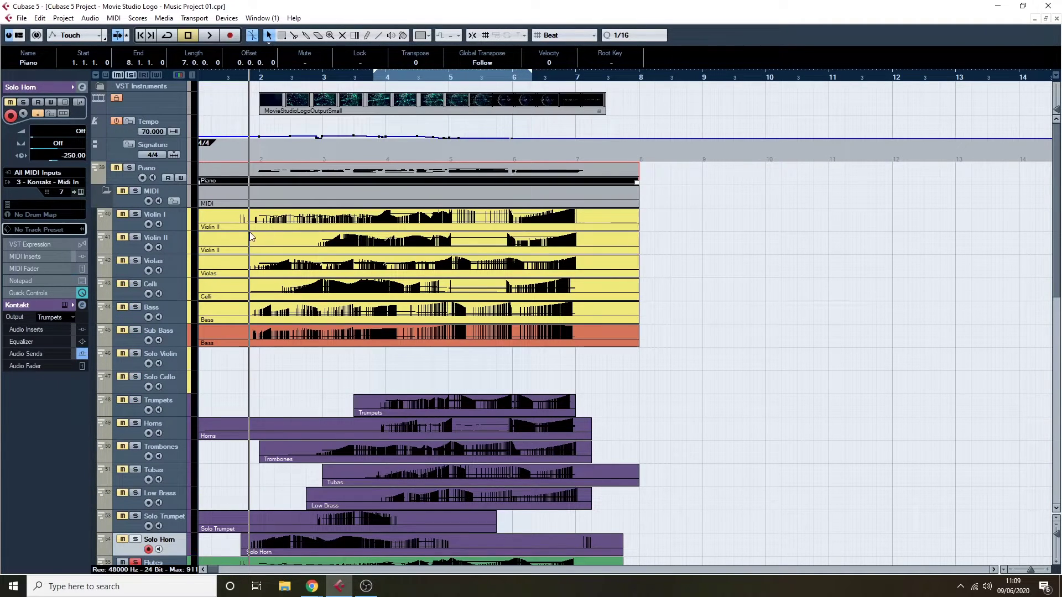
{"action": "scroll", "coordinate": [307, 140], "scroll_direction": "down", "scroll_amount": 10}
{"action": "key", "text": "space"}
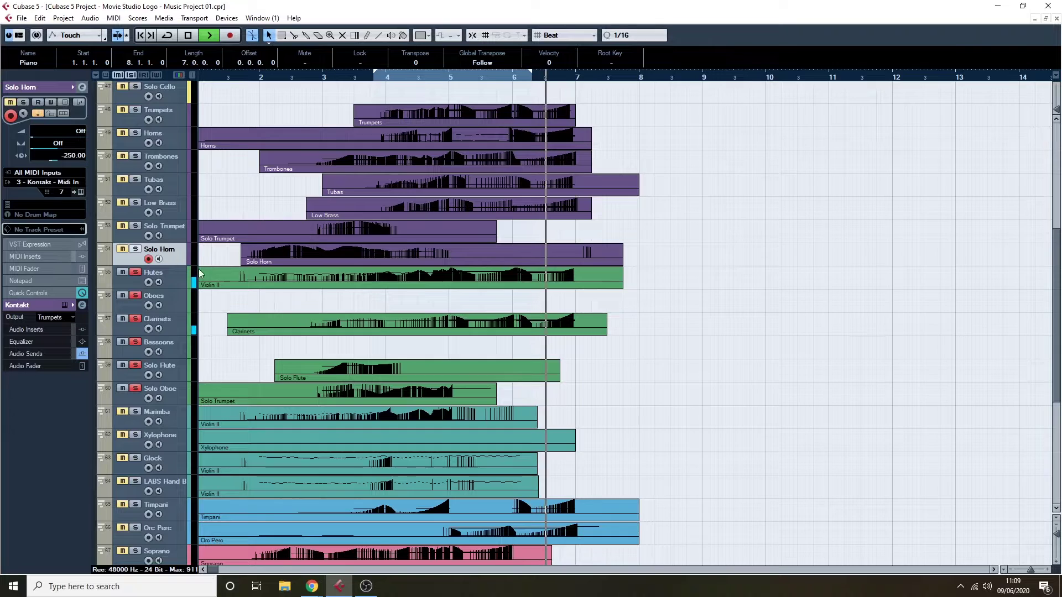
{"action": "left_click", "coordinate": [129, 75]}
{"action": "key", "text": "space"}
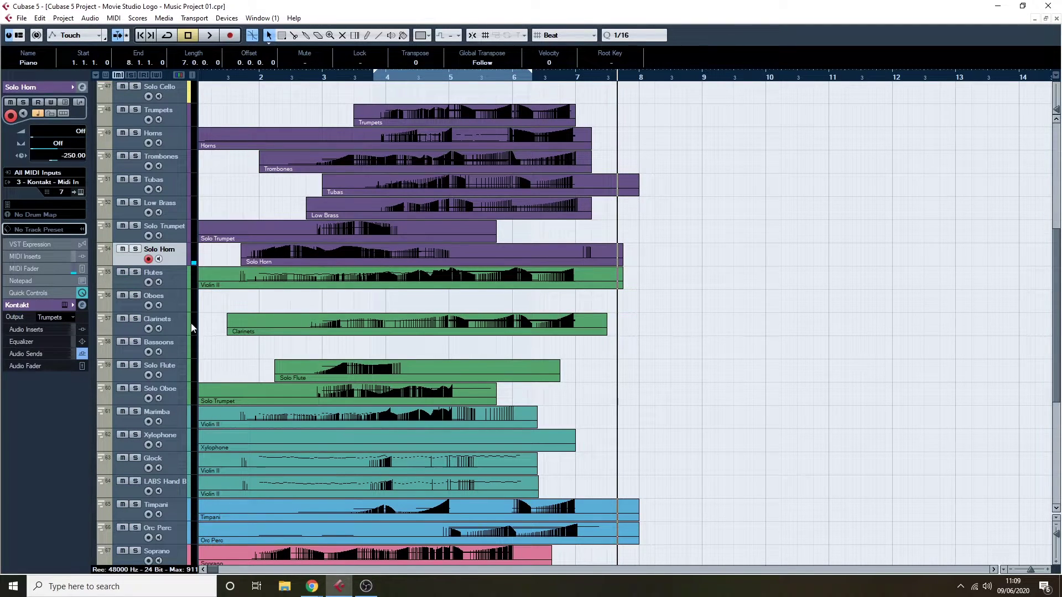
Select the LABS Hand Bells track and solo Marimba, Xylophone, Glock and LABS Hand Bells
{"action": "scroll", "coordinate": [486, 276], "scroll_direction": "down", "scroll_amount": 5}
{"action": "left_click", "coordinate": [160, 287]}
{"action": "left_click", "coordinate": [136, 218]}
{"action": "left_click", "coordinate": [135, 242]}
{"action": "left_click", "coordinate": [136, 265]}
{"action": "left_click", "coordinate": [136, 288]}
Play the soloed tuned percussion from about midway through bar 1 and clear its solos
{"action": "left_click", "coordinate": [231, 75]}
{"action": "key", "text": "space"}
{"action": "left_click", "coordinate": [129, 76]}
{"action": "key", "text": "space"}
Solo the Timpani and Orc Perc tracks and play them from just before bar 2
{"action": "scroll", "coordinate": [160, 221], "scroll_direction": "down", "scroll_amount": 3}
{"action": "left_click", "coordinate": [136, 224]}
{"action": "left_click", "coordinate": [136, 247]}
{"action": "left_click", "coordinate": [239, 76]}
{"action": "key", "text": "space"}
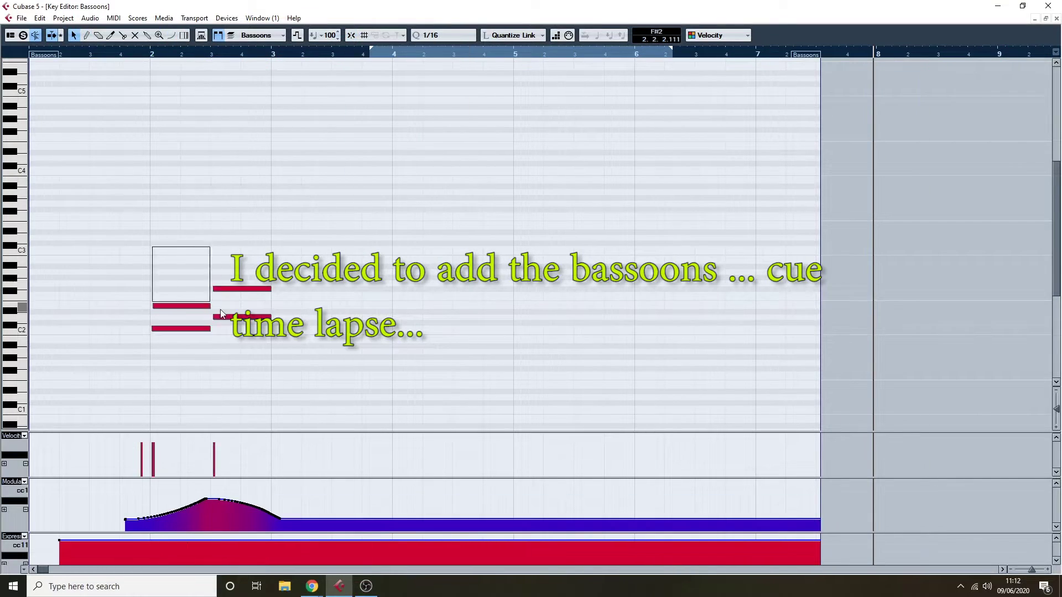
Write the Bassoons part with harmony notes from bar 2 and three sustained notes from bar 5 to just before bar 7
{"action": "left_click", "coordinate": [169, 287]}
{"action": "left_click", "coordinate": [692, 215]}
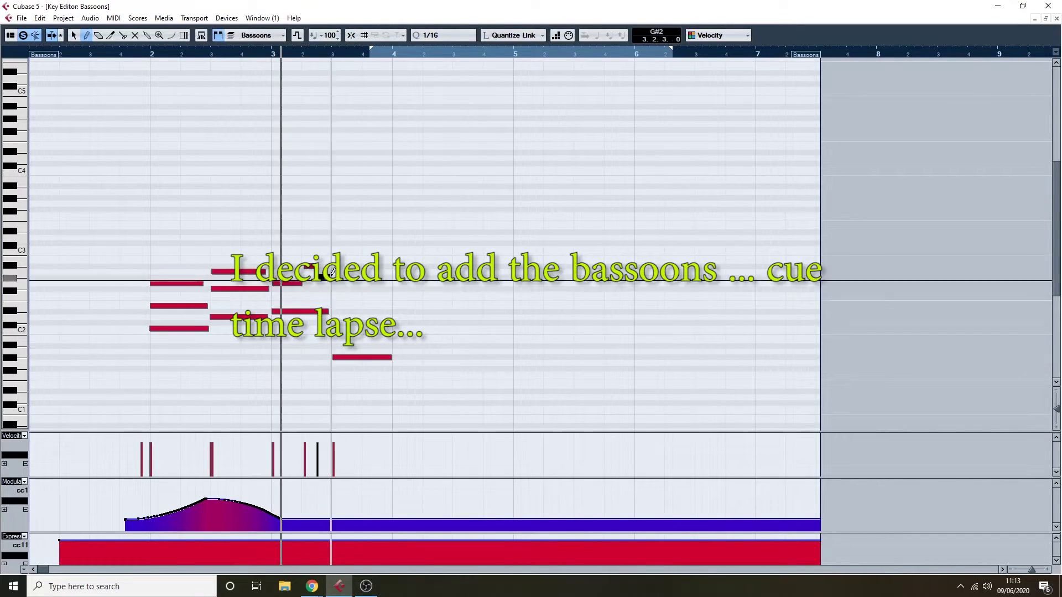
{"action": "left_click_drag", "start_coordinate": [453, 345], "coordinate": [512, 345]}
{"action": "left_click_drag", "start_coordinate": [514, 407], "coordinate": [749, 408]}
{"action": "left_click_drag", "start_coordinate": [515, 363], "coordinate": [749, 362]}
{"action": "left_click_drag", "start_coordinate": [514, 306], "coordinate": [748, 306]}
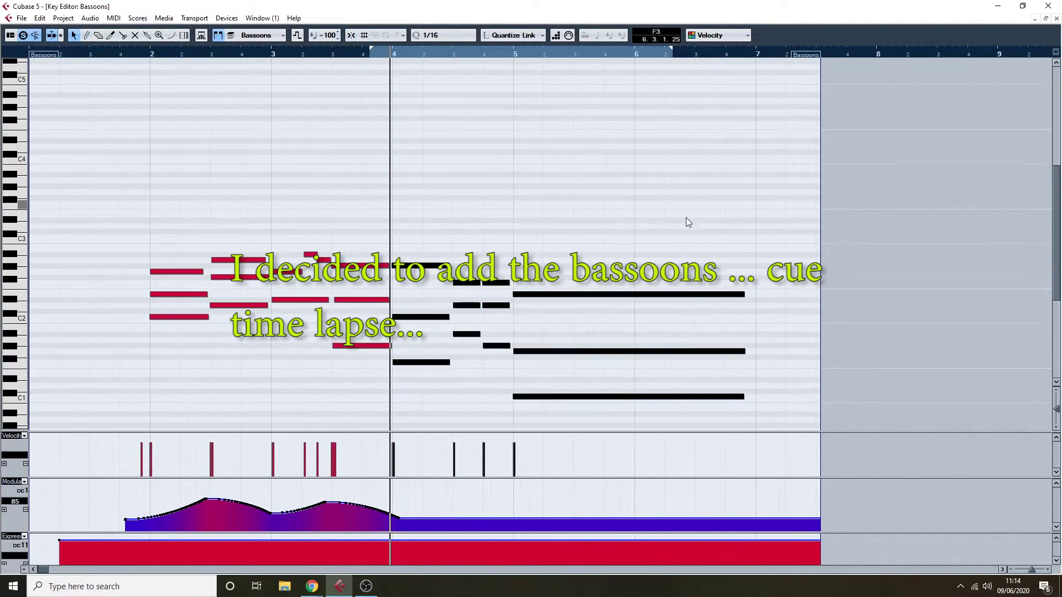
Draw a rising modulation curve from early in bar 5 to bar 7 for the bassoons and close the note editor
{"action": "left_click", "coordinate": [692, 216]}
{"action": "left_click", "coordinate": [171, 35]}
{"action": "left_click_drag", "start_coordinate": [540, 509], "coordinate": [754, 482]}
{"action": "left_click", "coordinate": [73, 35]}
{"action": "key", "text": "Return"}
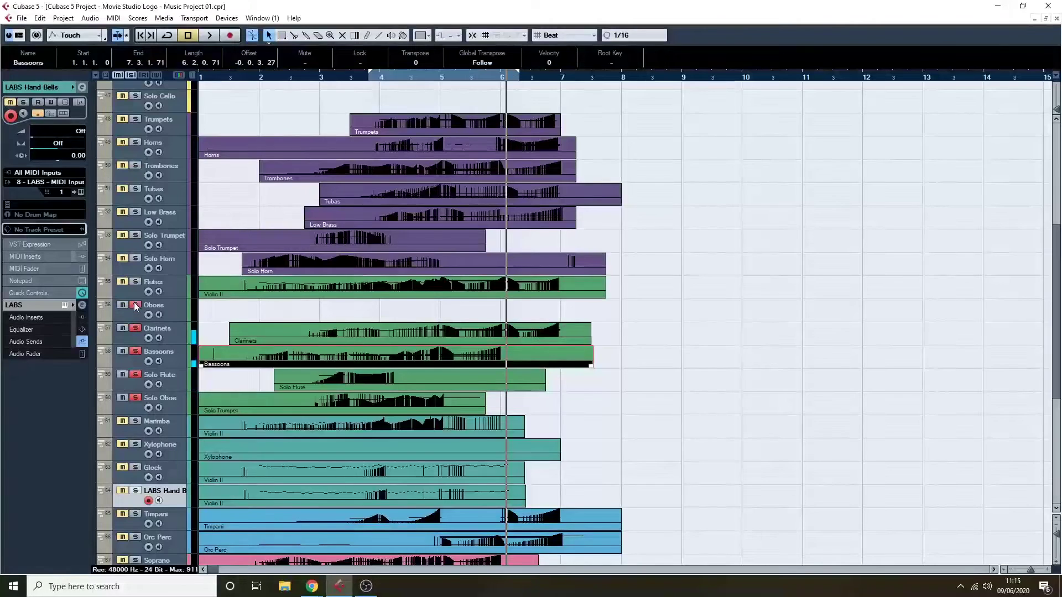
Play the soloed woodwinds with the added bassoons from just before bar 2
{"action": "left_click_drag", "start_coordinate": [254, 74], "coordinate": [253, 81]}
{"action": "key", "text": "space"}
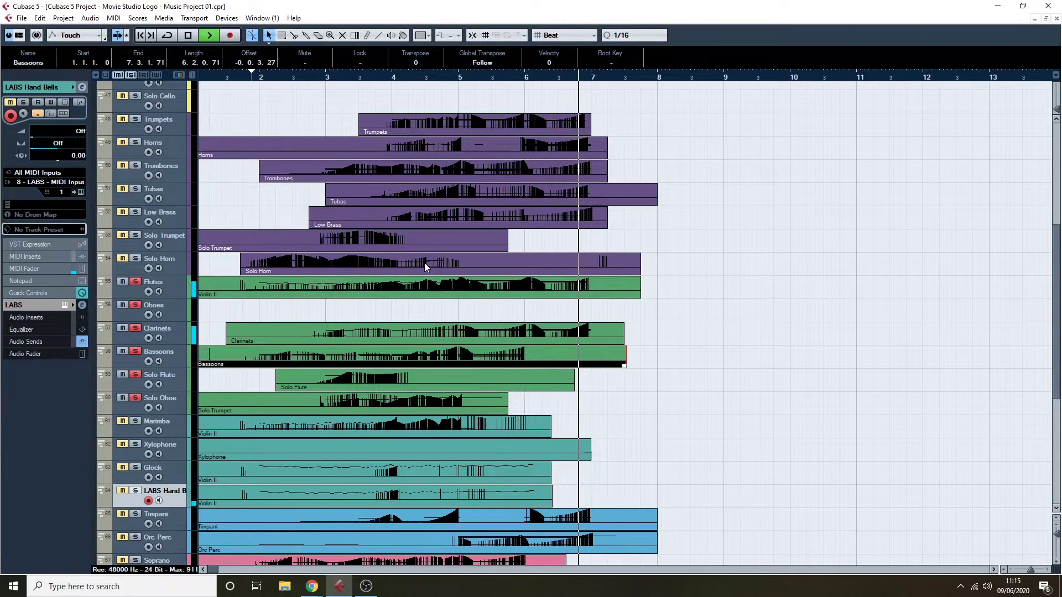
Clear the woodwind solos and play the full orchestra from just before bar 2
{"action": "key", "text": "space"}
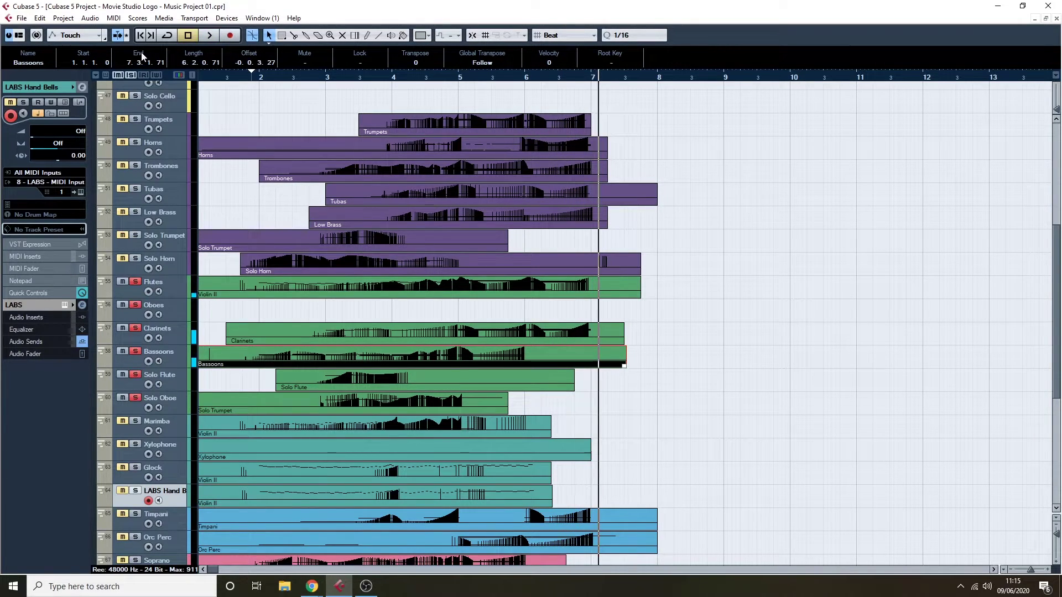
{"action": "left_click", "coordinate": [232, 77]}
{"action": "key", "text": "space"}
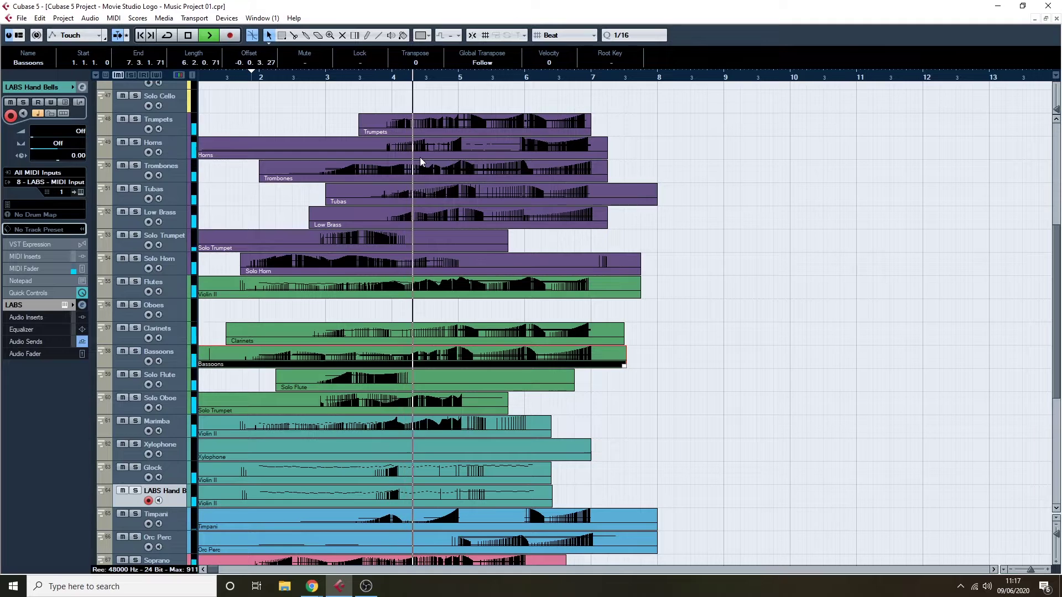
{"action": "scroll", "coordinate": [466, 274], "scroll_direction": "down", "scroll_amount": 4}
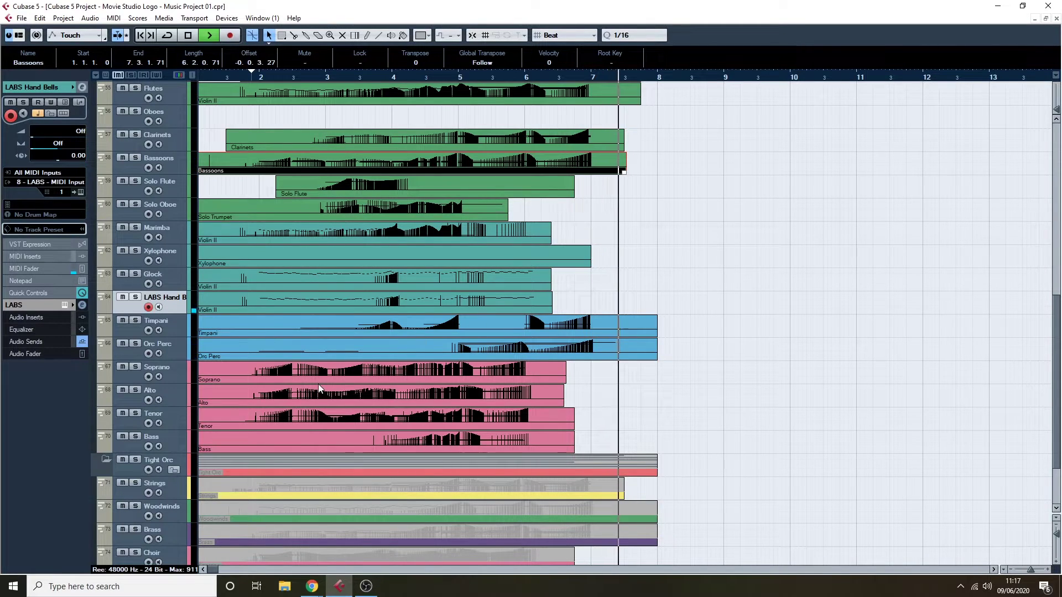
{"action": "key", "text": "space"}
Solo the Soprano, Alto, Tenor and Bass choir tracks and inspect the Soprano part's notes in the note editor
{"action": "left_click", "coordinate": [135, 366]}
{"action": "left_click", "coordinate": [135, 413]}
{"action": "left_click_drag", "start_coordinate": [257, 76], "coordinate": [248, 77]}
{"action": "double_click", "coordinate": [374, 374]}
{"action": "scroll", "coordinate": [403, 261], "scroll_direction": "down", "scroll_amount": 5}
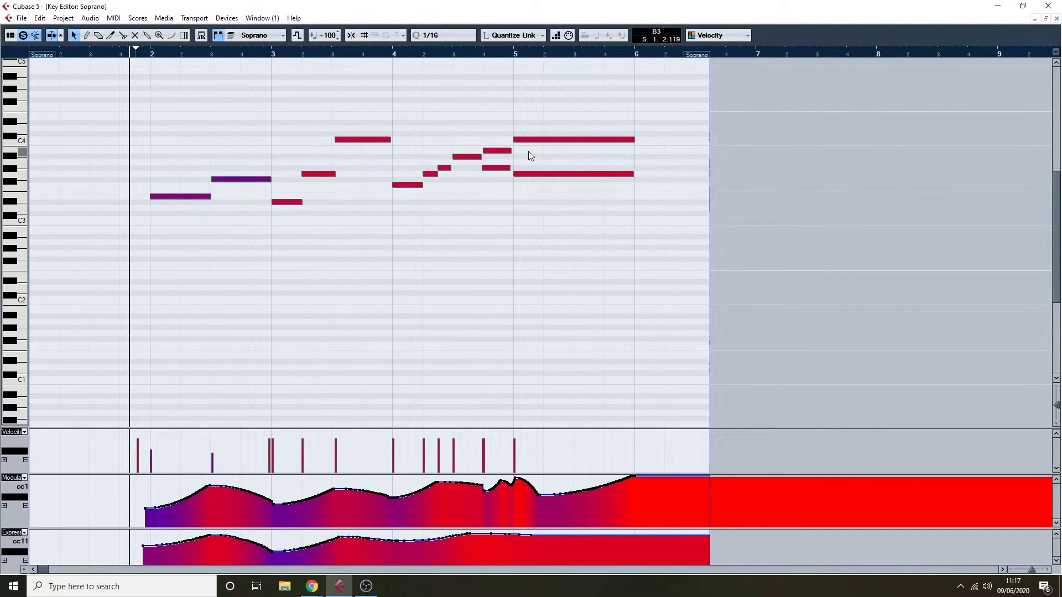
{"action": "left_click", "coordinate": [1056, 18]}
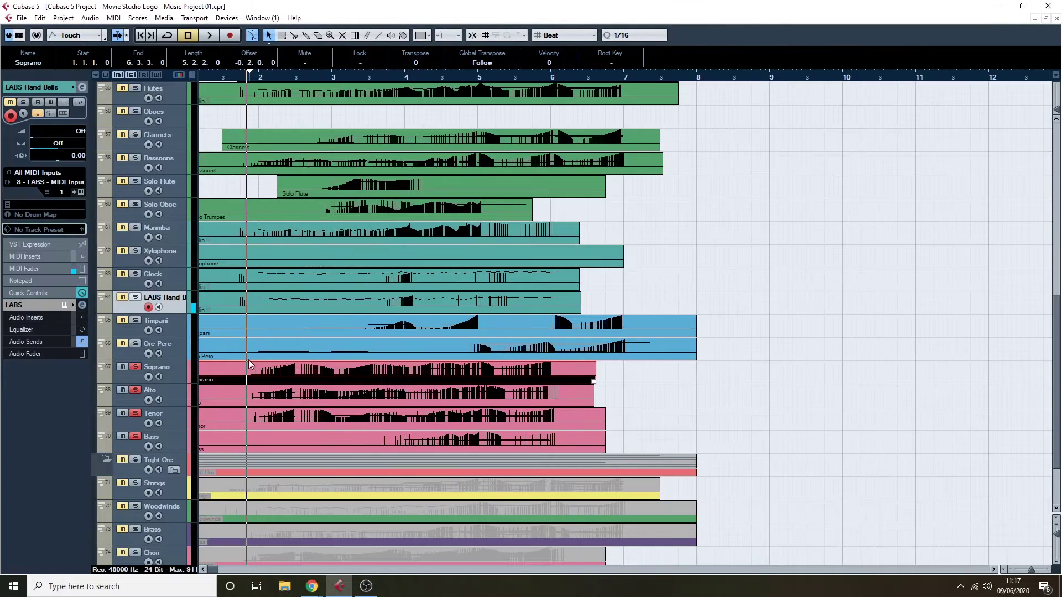
Play the soloed choir from before bar 2, stop and clear the choir solos
{"action": "left_click", "coordinate": [236, 77]}
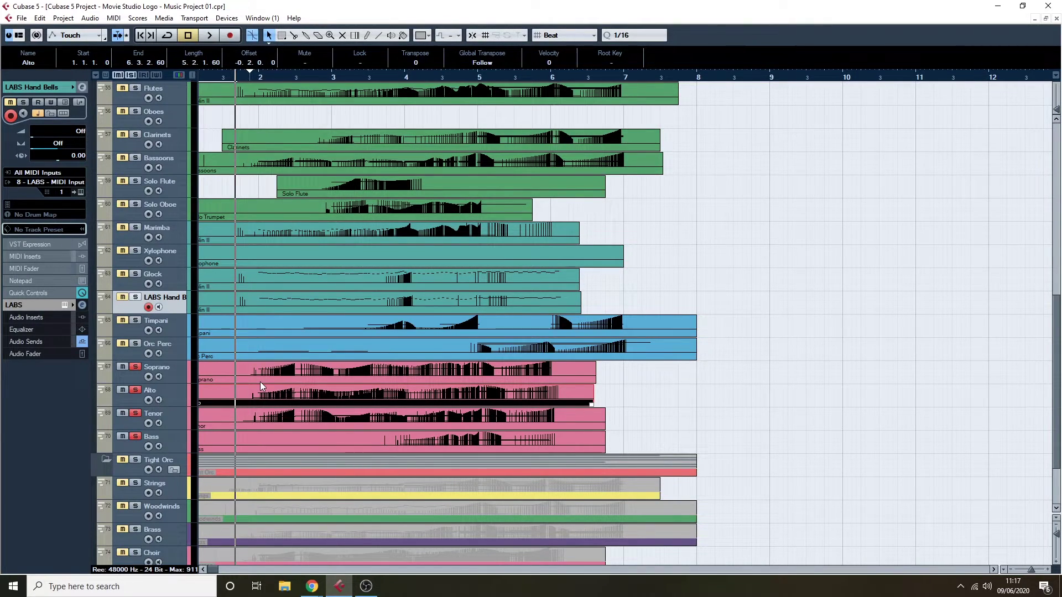
{"action": "key", "text": "space"}
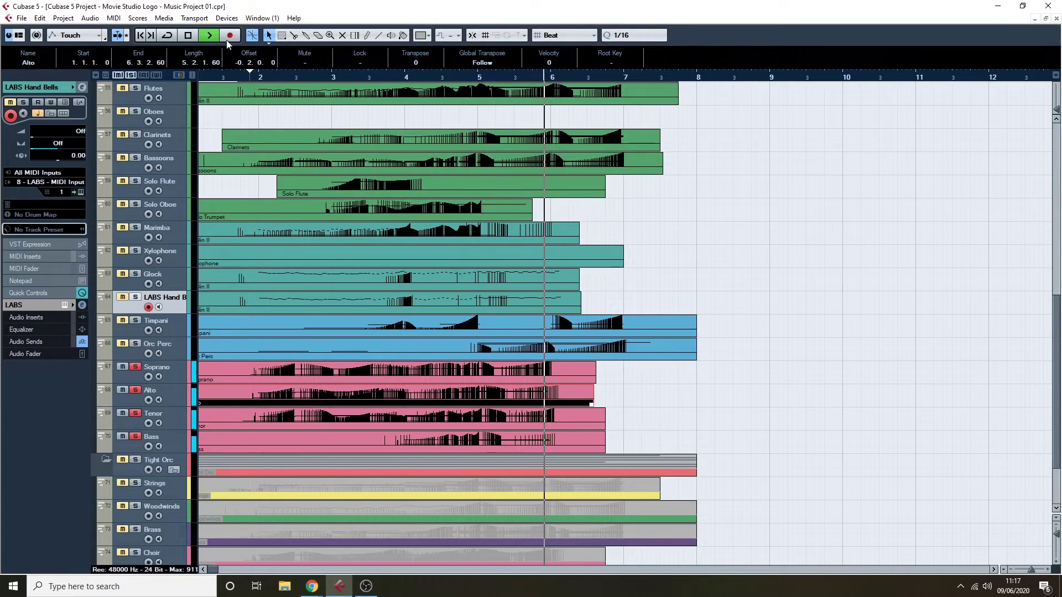
{"action": "left_click", "coordinate": [130, 73]}
{"action": "key", "text": "space"}
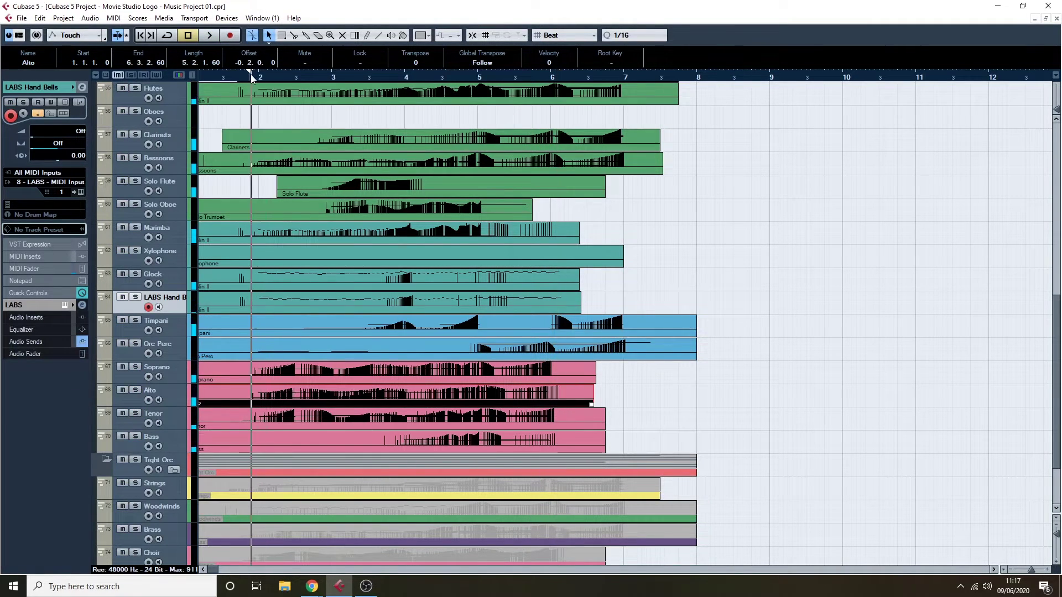
Open the four choir parts together in the note editor, play them from just before bar 2 and show the event info line
{"action": "left_click", "coordinate": [667, 440]}
{"action": "left_click_drag", "start_coordinate": [368, 375], "coordinate": [367, 375]}
{"action": "double_click", "coordinate": [367, 375]}
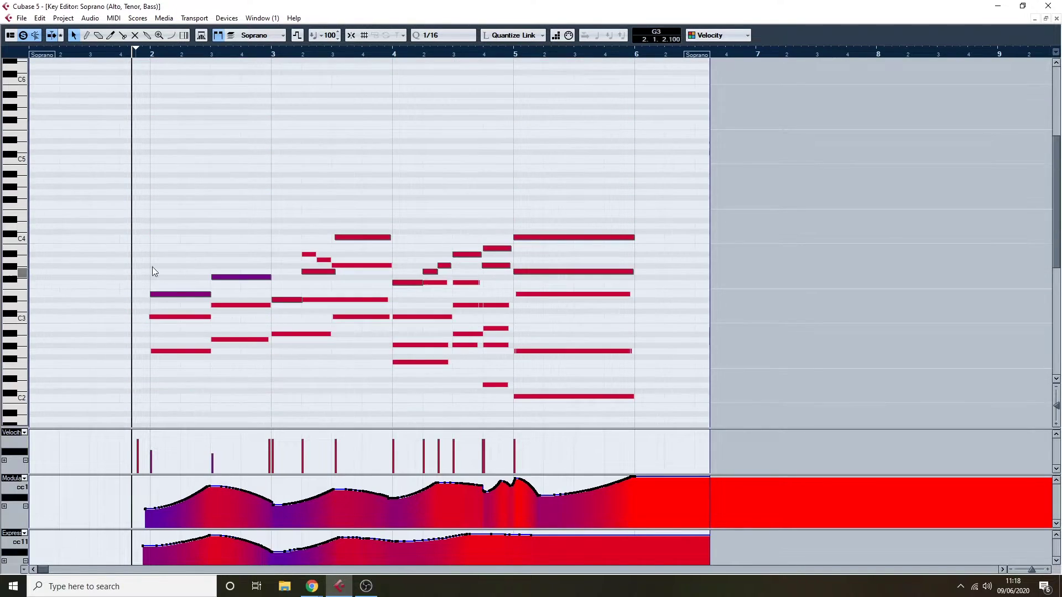
{"action": "left_click", "coordinate": [135, 53]}
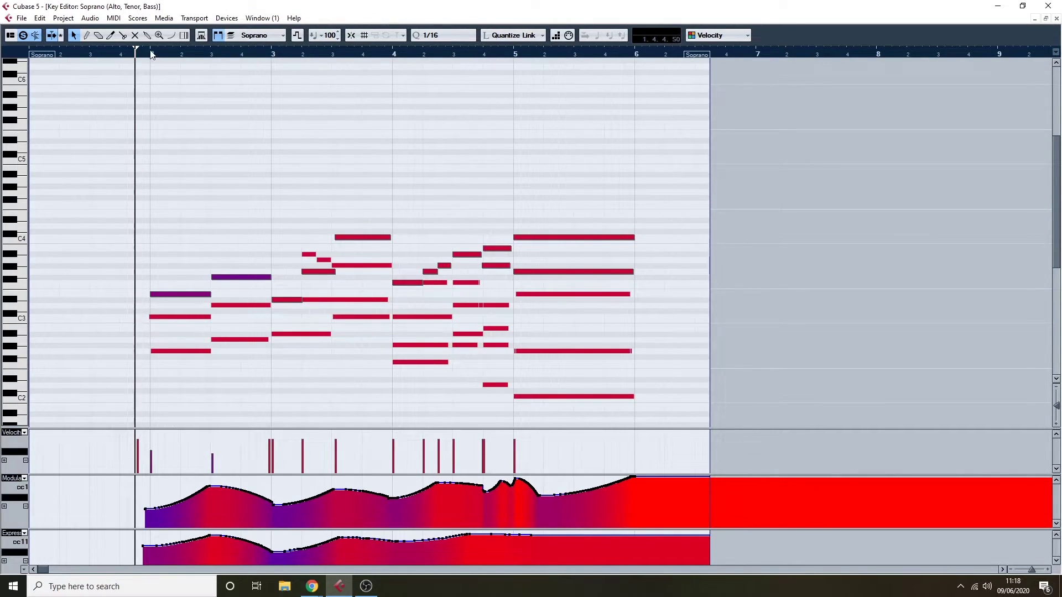
{"action": "key", "text": "space"}
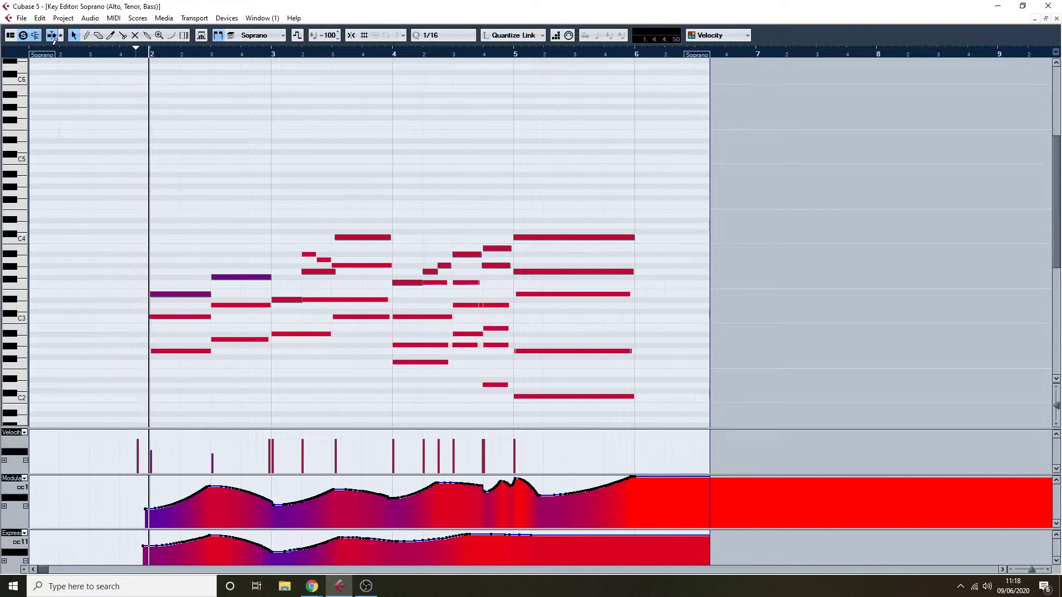
{"action": "left_click", "coordinate": [10, 35]}
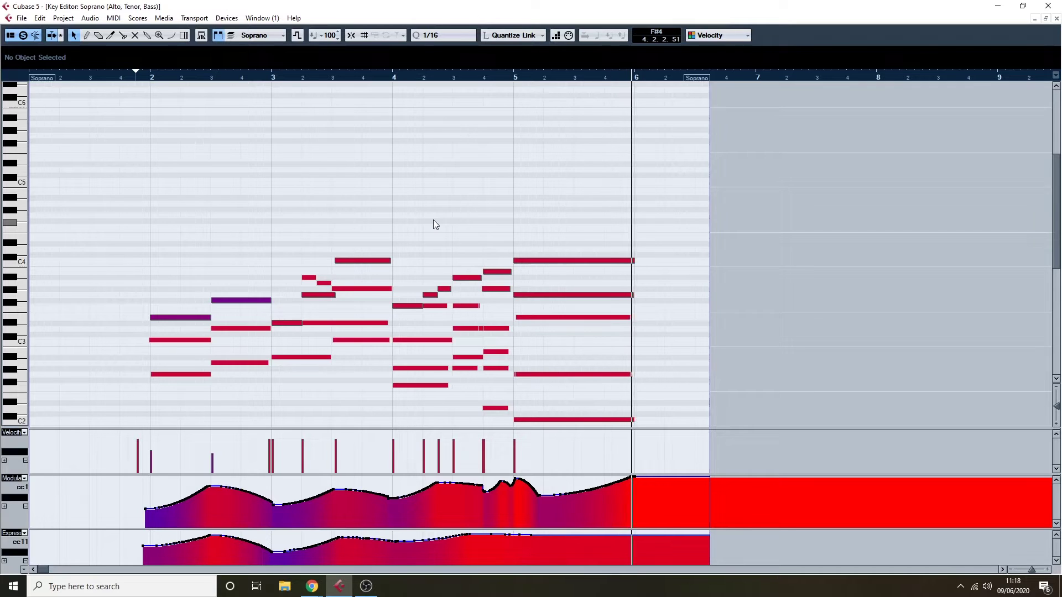
Examine the combined choir harmony from bar 2 to bar 6 and close the note editor
{"action": "scroll", "coordinate": [574, 213], "scroll_direction": "down", "scroll_amount": 5}
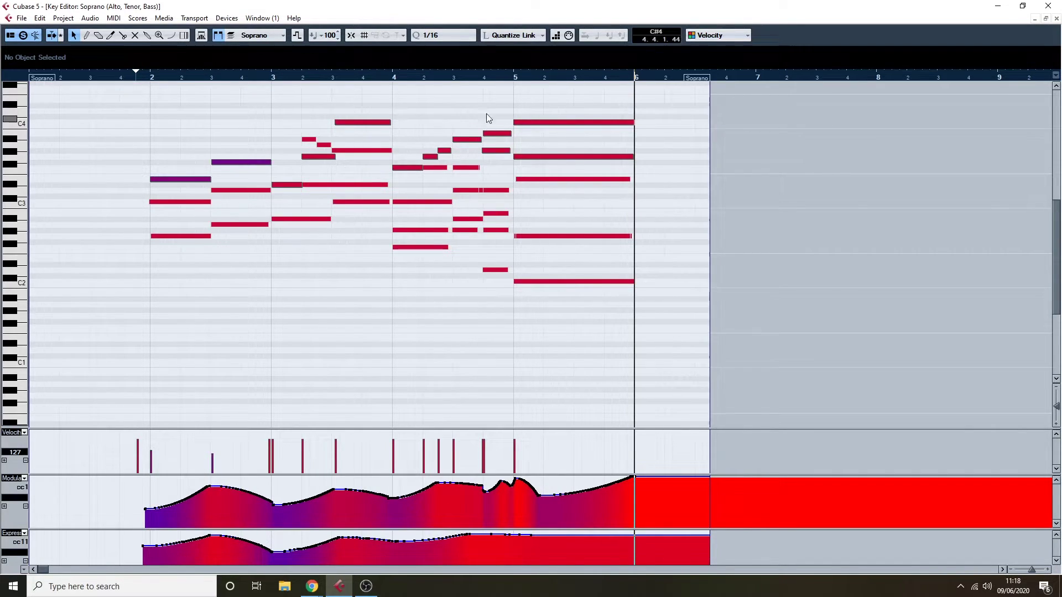
{"action": "left_click", "coordinate": [115, 120]}
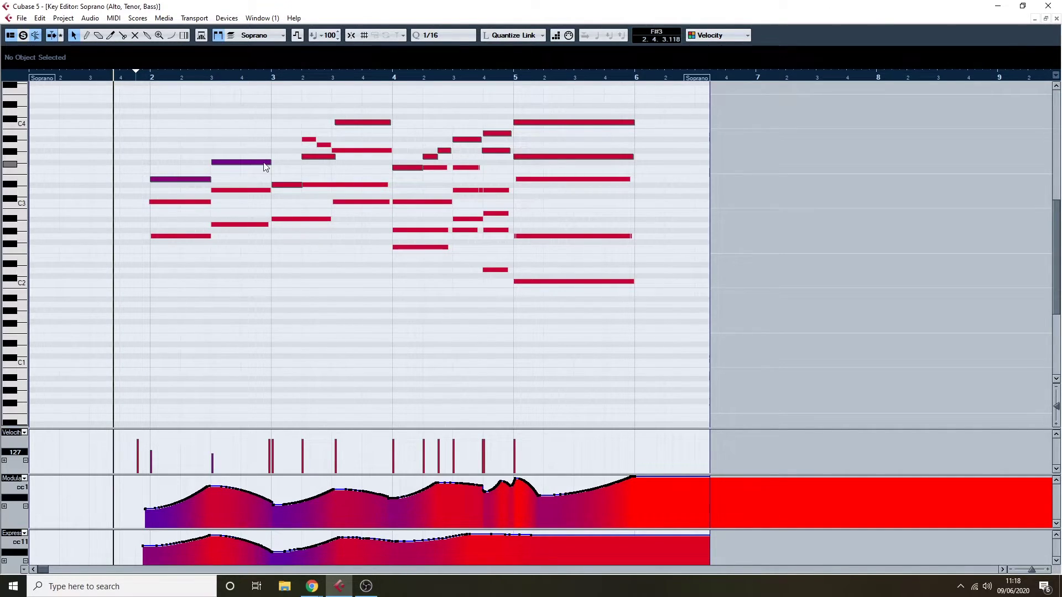
{"action": "scroll", "coordinate": [264, 166], "scroll_direction": "up", "scroll_amount": 5}
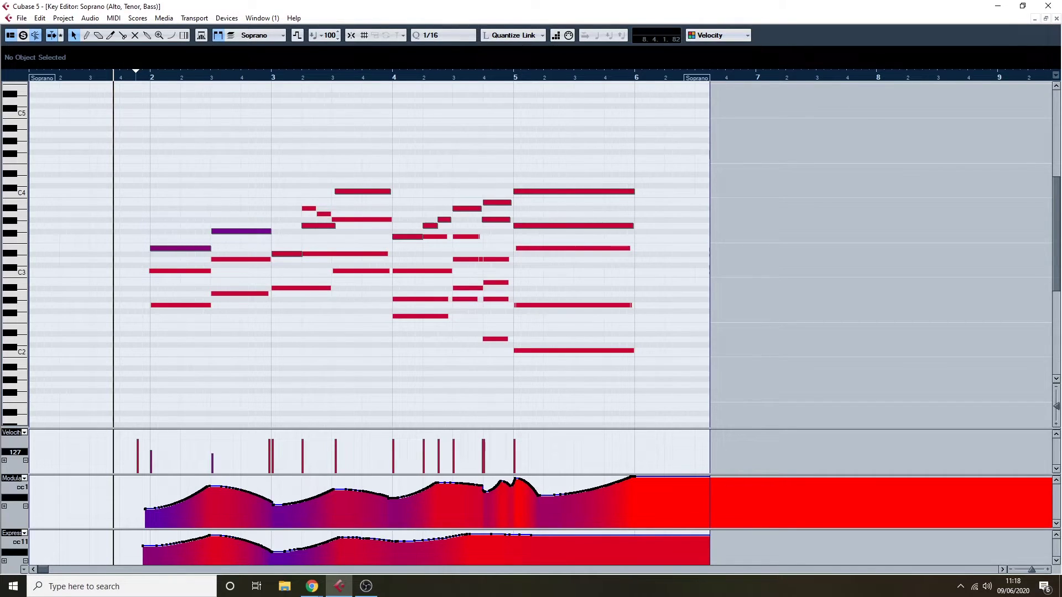
{"action": "left_click", "coordinate": [1056, 19]}
Solo the Sub Bass track and play it from just before bar 2
{"action": "scroll", "coordinate": [455, 244], "scroll_direction": "up", "scroll_amount": 10}
{"action": "scroll", "coordinate": [456, 243], "scroll_direction": "down", "scroll_amount": 6}
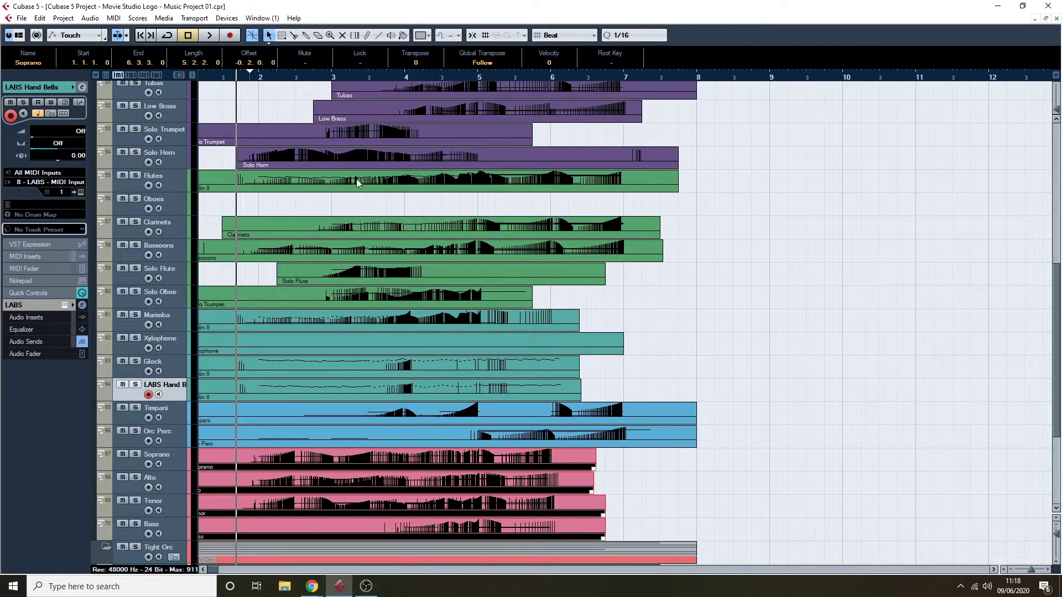
{"action": "scroll", "coordinate": [532, 249], "scroll_direction": "down", "scroll_amount": 4}
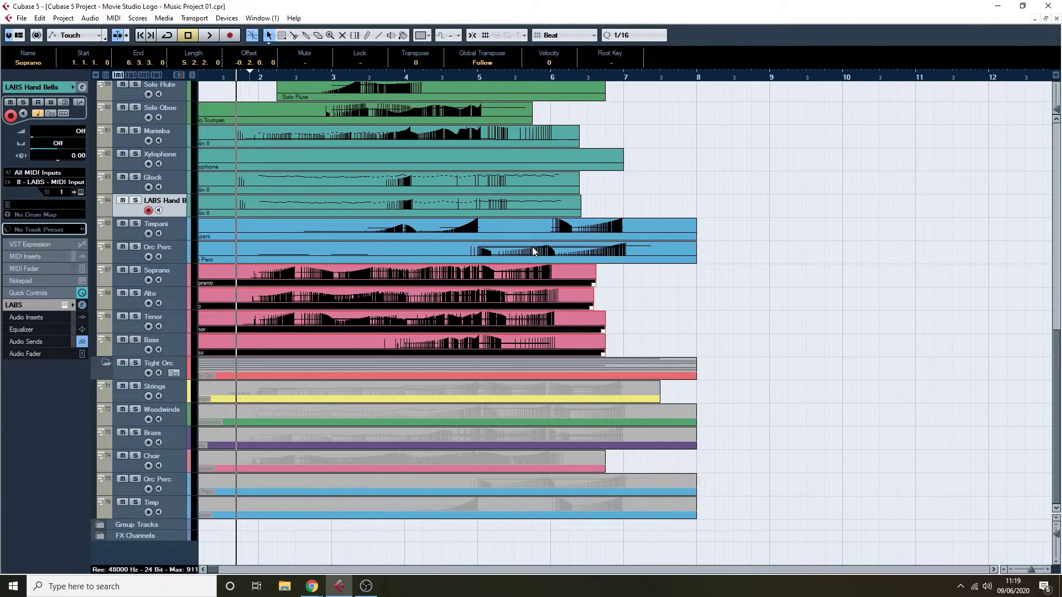
{"action": "scroll", "coordinate": [534, 252], "scroll_direction": "up", "scroll_amount": 10}
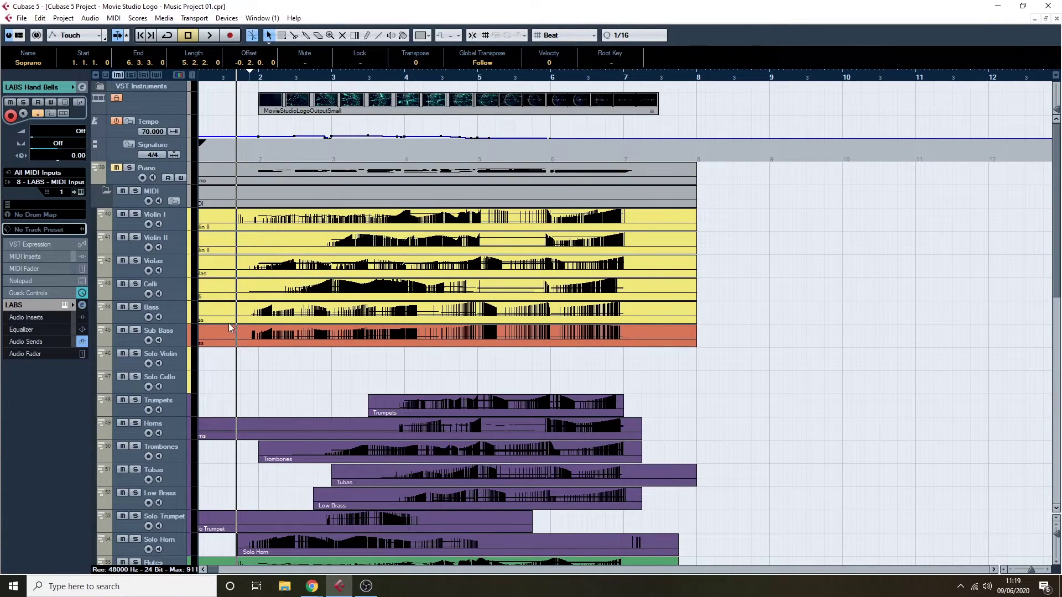
{"action": "left_click", "coordinate": [135, 330]}
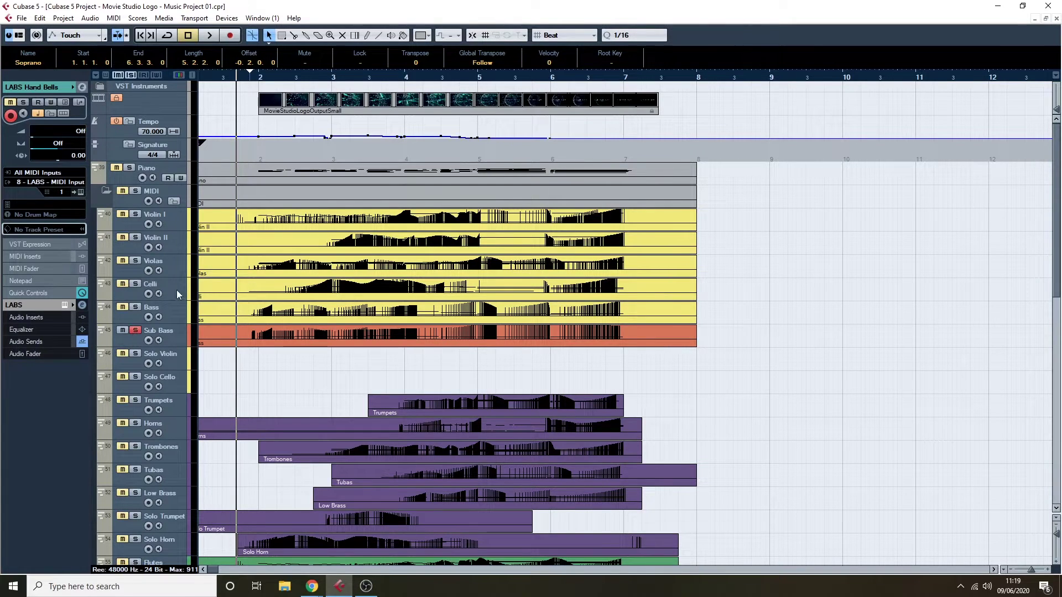
{"action": "left_click", "coordinate": [240, 80]}
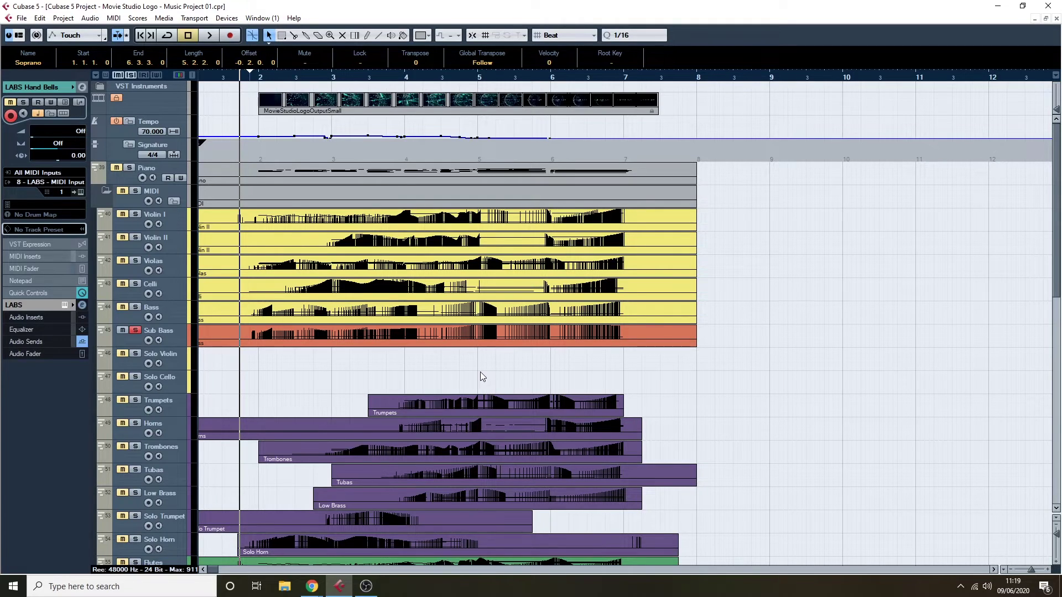
{"action": "key", "text": "space"}
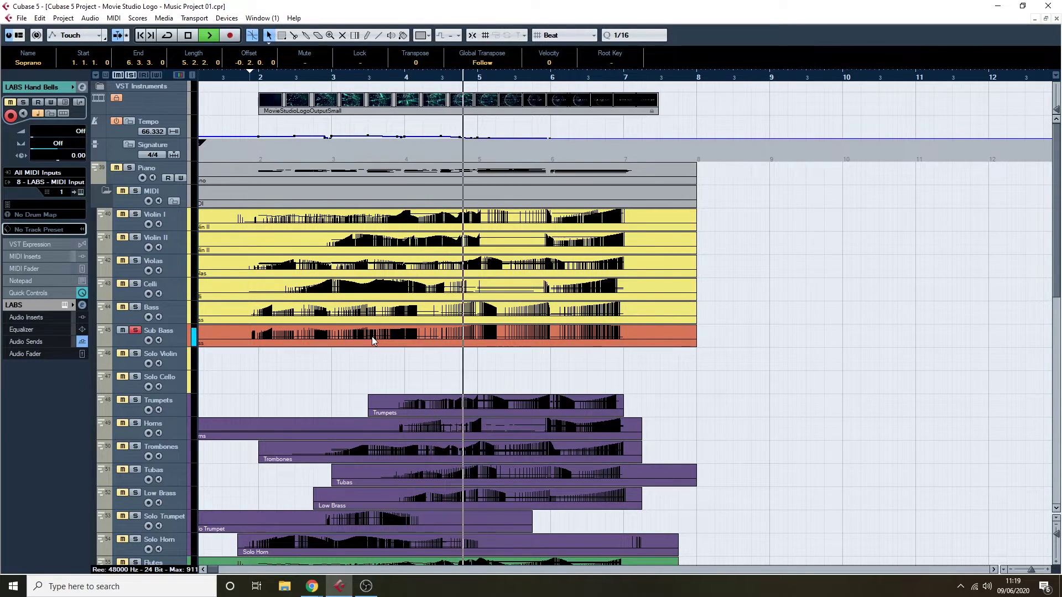
Open the Sub Bass part and transpose the two short notes ending bar 4 upward, bringing the first to A#0
{"action": "double_click", "coordinate": [439, 336]}
{"action": "left_click_drag", "start_coordinate": [469, 330], "coordinate": [507, 373]}
{"action": "key", "text": "Up"}
{"action": "key", "text": "Up"}
{"action": "key", "text": "Up"}
{"action": "key", "text": "Up"}
{"action": "key", "text": "Up"}
{"action": "key", "text": "Up"}
{"action": "key", "text": "Up"}
{"action": "key", "text": "Up"}
{"action": "key", "text": "Up"}
{"action": "key", "text": "Up"}
{"action": "key", "text": "Up"}
{"action": "key", "text": "Up"}
{"action": "key", "text": "Up"}
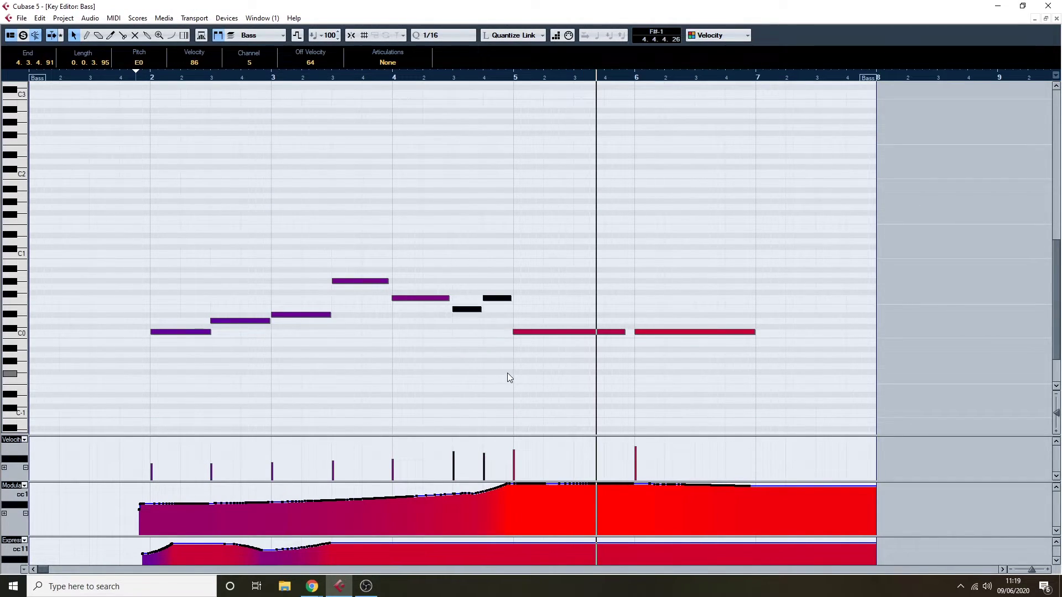
Play the raised Sub Bass notes from mid-bar 4, close the note editor and select the Sub Bass part
{"action": "left_click", "coordinate": [439, 77]}
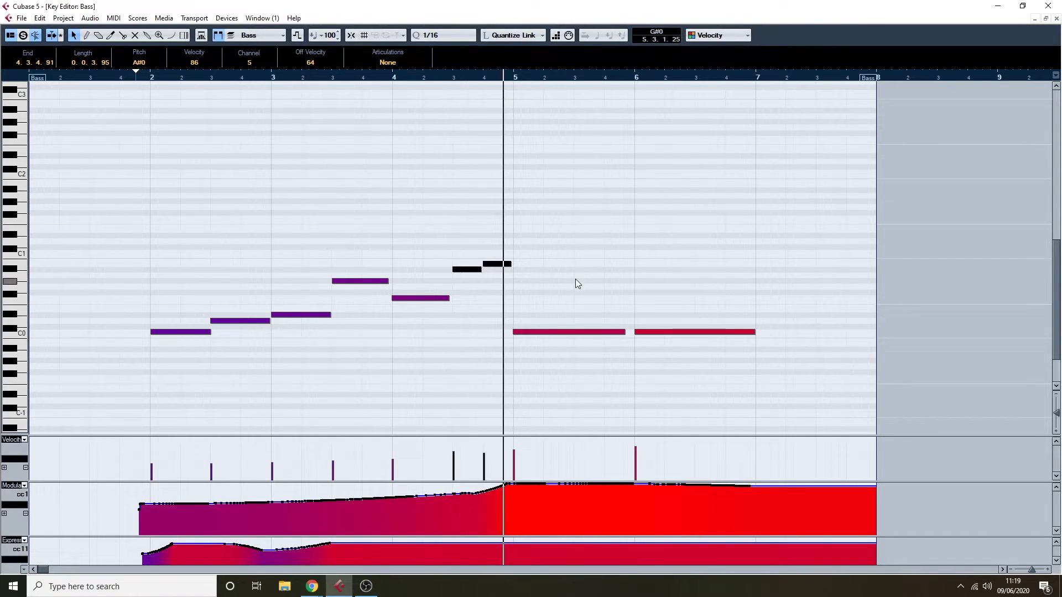
{"action": "key", "text": "space"}
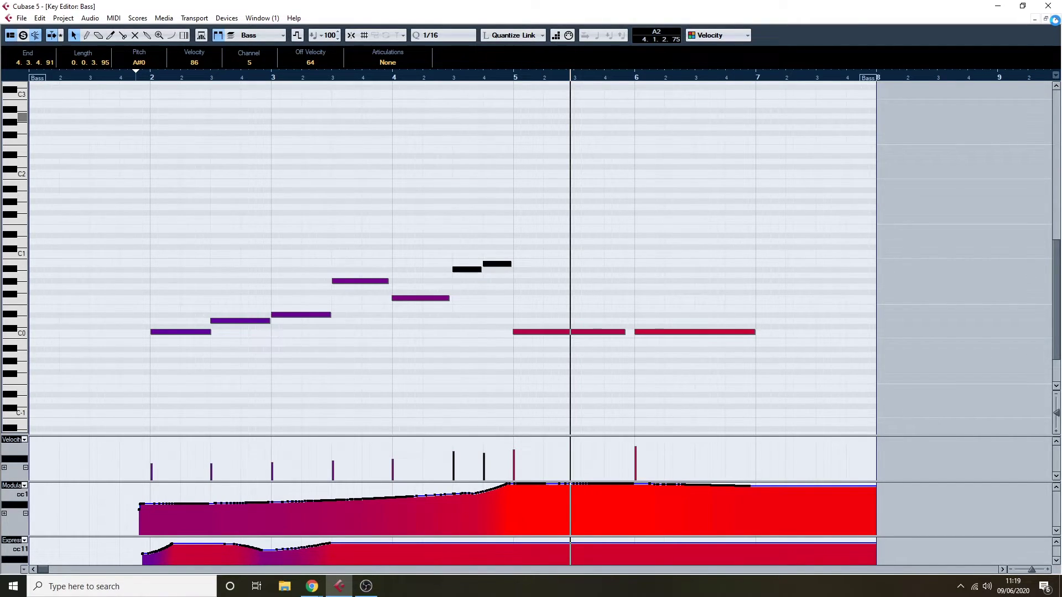
{"action": "left_click", "coordinate": [1056, 20]}
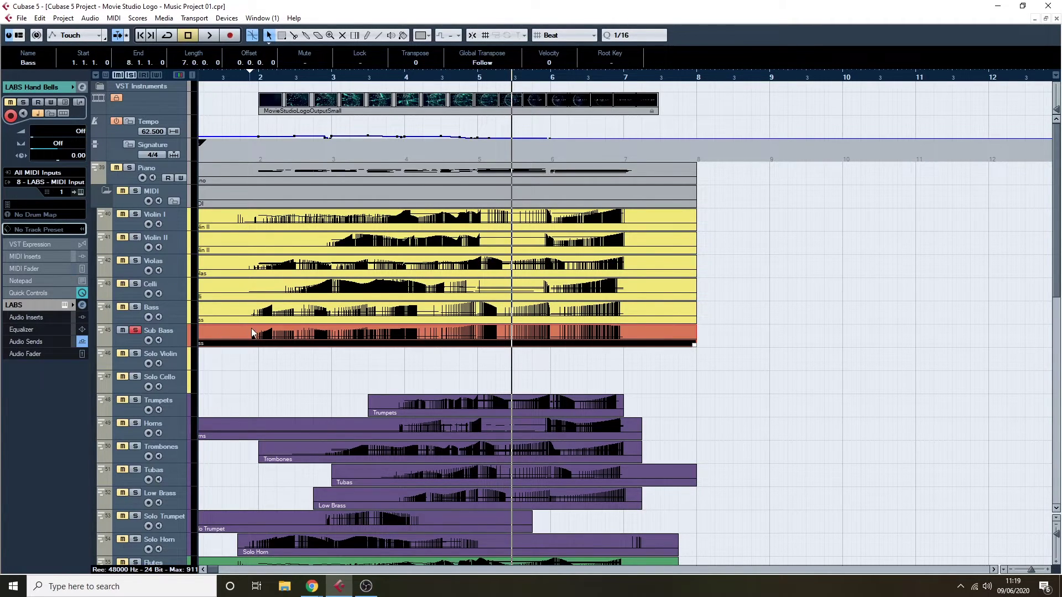
{"action": "left_click", "coordinate": [303, 380]}
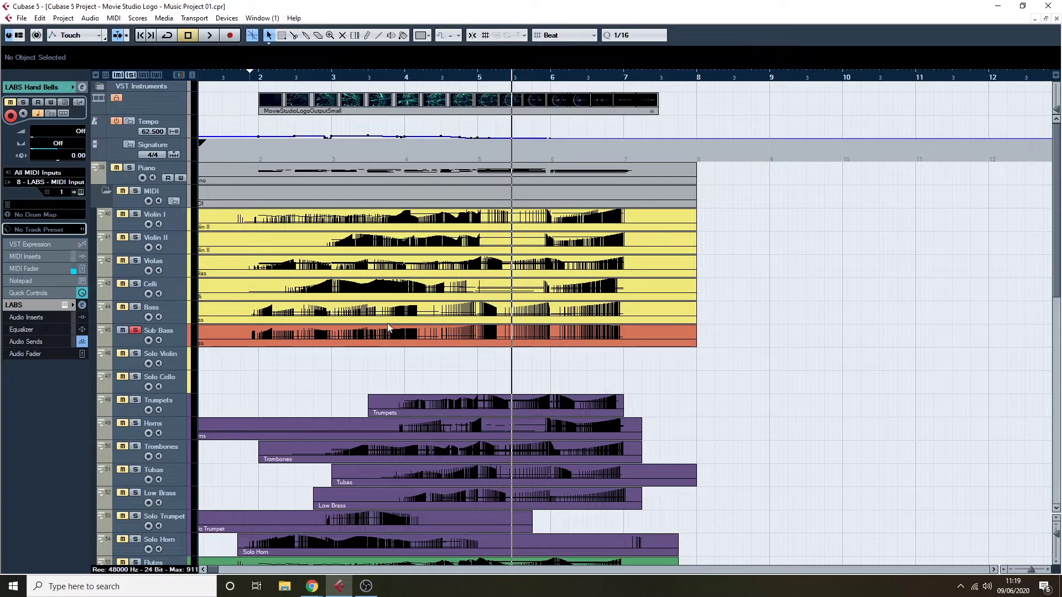
{"action": "left_click", "coordinate": [308, 343]}
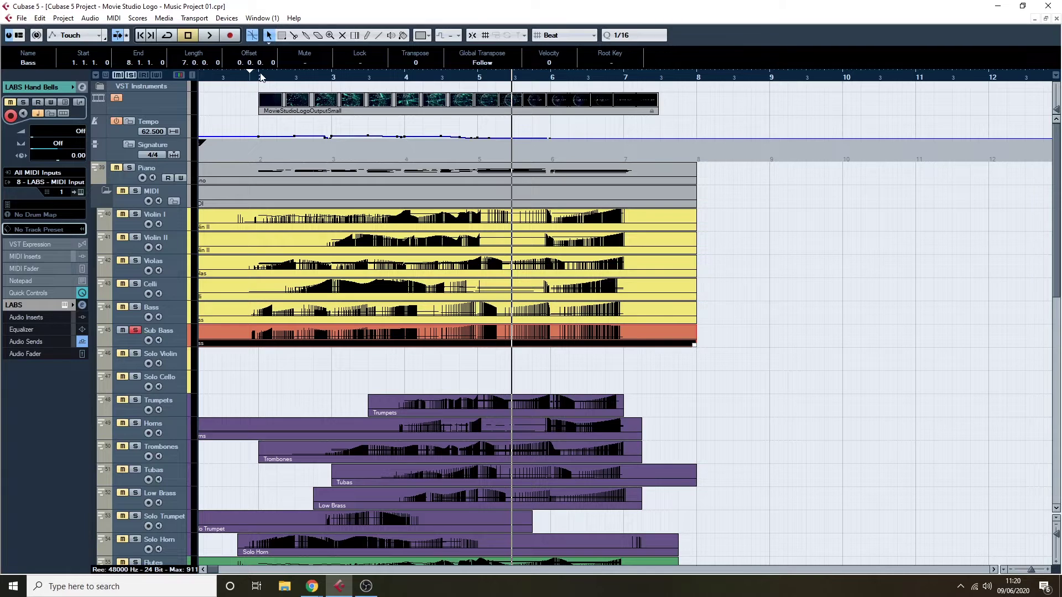
Switch the solo from Sub Bass to the string Bass track and play it from just before bar 2
{"action": "left_click_drag", "start_coordinate": [263, 78], "coordinate": [202, 132]}
{"action": "left_click", "coordinate": [135, 330]}
{"action": "left_click", "coordinate": [136, 306]}
{"action": "key", "text": "space"}
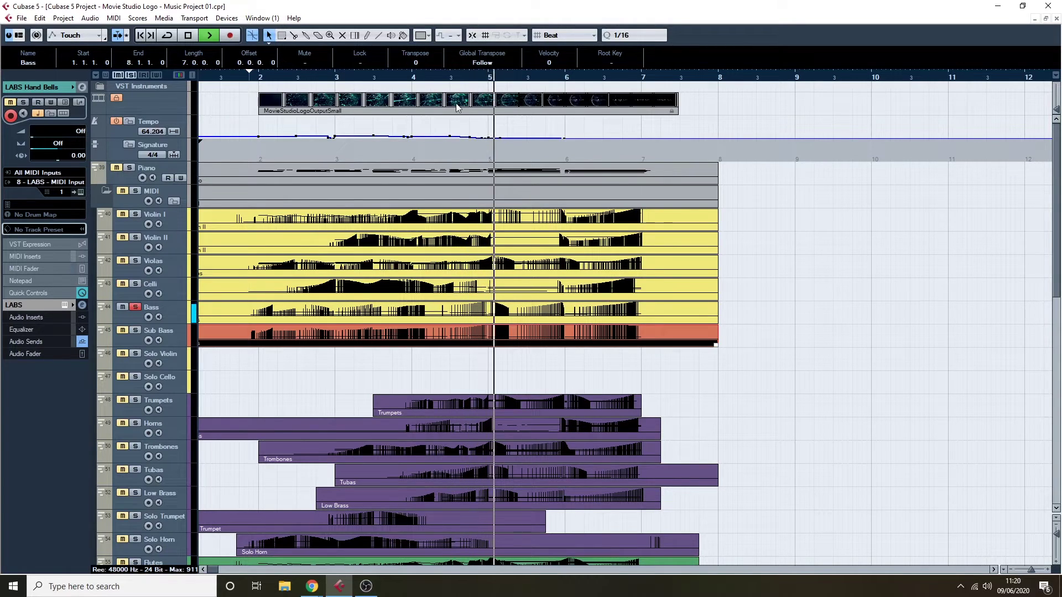
{"action": "left_click", "coordinate": [442, 82]}
{"action": "key", "text": "space"}
Solo Sub Bass alongside the string Bass and play both from just before bar 2
{"action": "left_click_drag", "start_coordinate": [438, 80], "coordinate": [239, 110]}
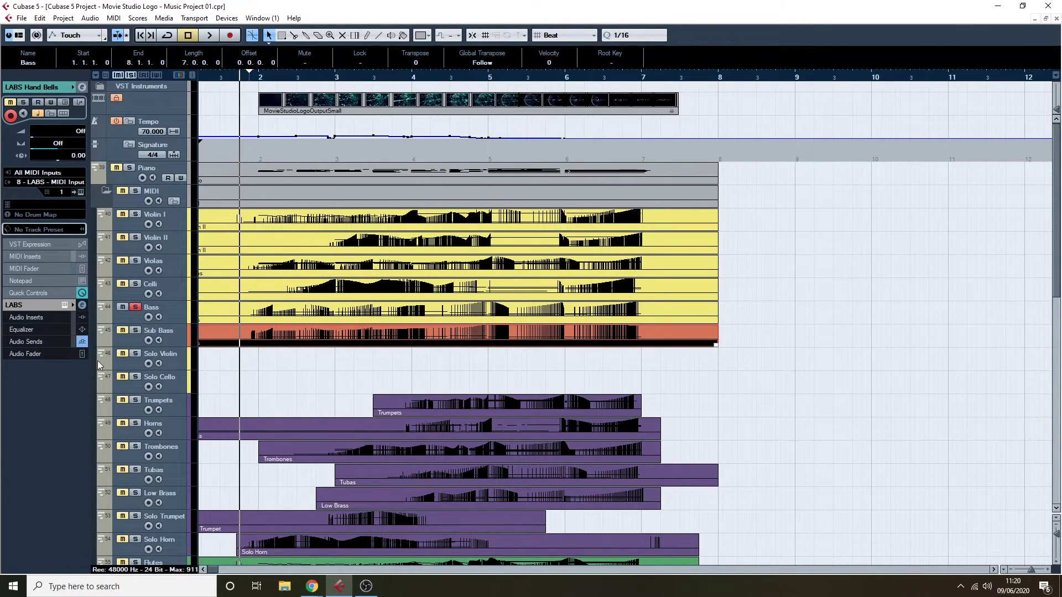
{"action": "left_click", "coordinate": [140, 329]}
{"action": "key", "text": "space"}
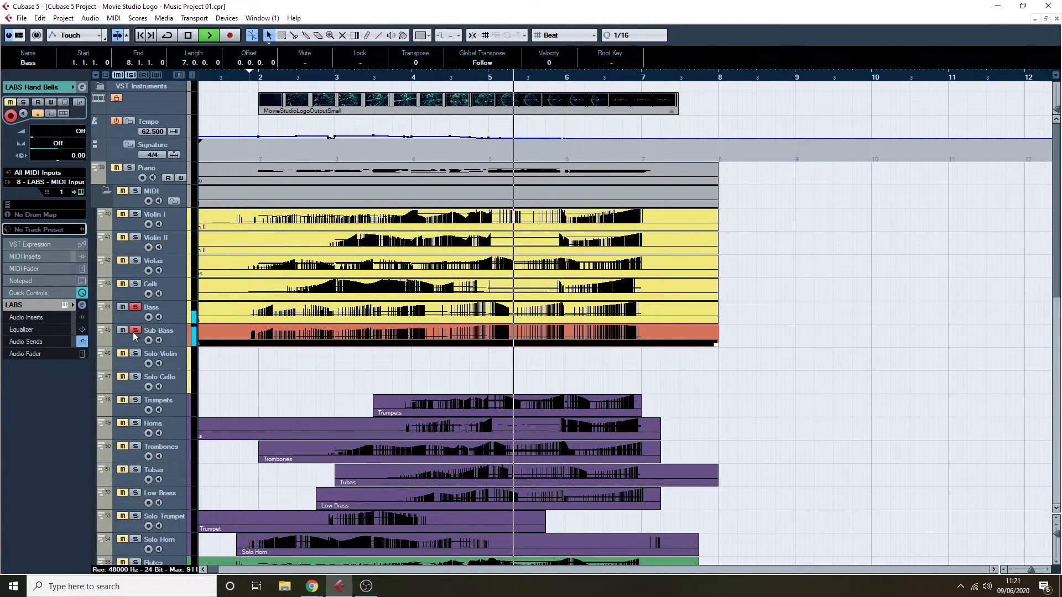
{"action": "key", "text": "space"}
Compare the string Bass without and with Sub Bass by toggling the Sub Bass solo during playback from bar 2, replaying from just before bar 3
{"action": "left_click_drag", "start_coordinate": [301, 78], "coordinate": [260, 78]}
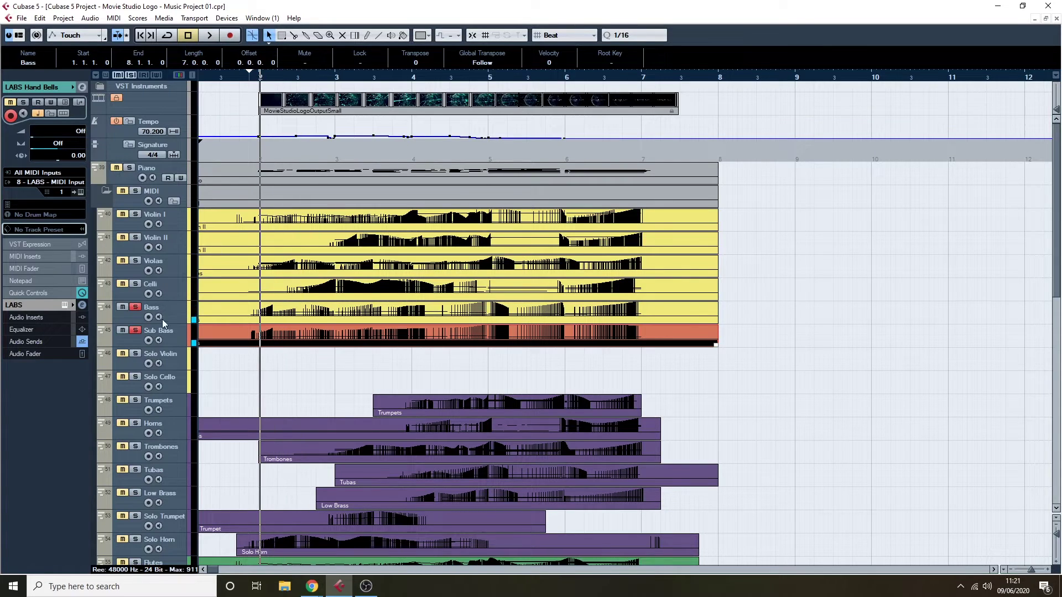
{"action": "left_click", "coordinate": [136, 331]}
{"action": "key", "text": "space"}
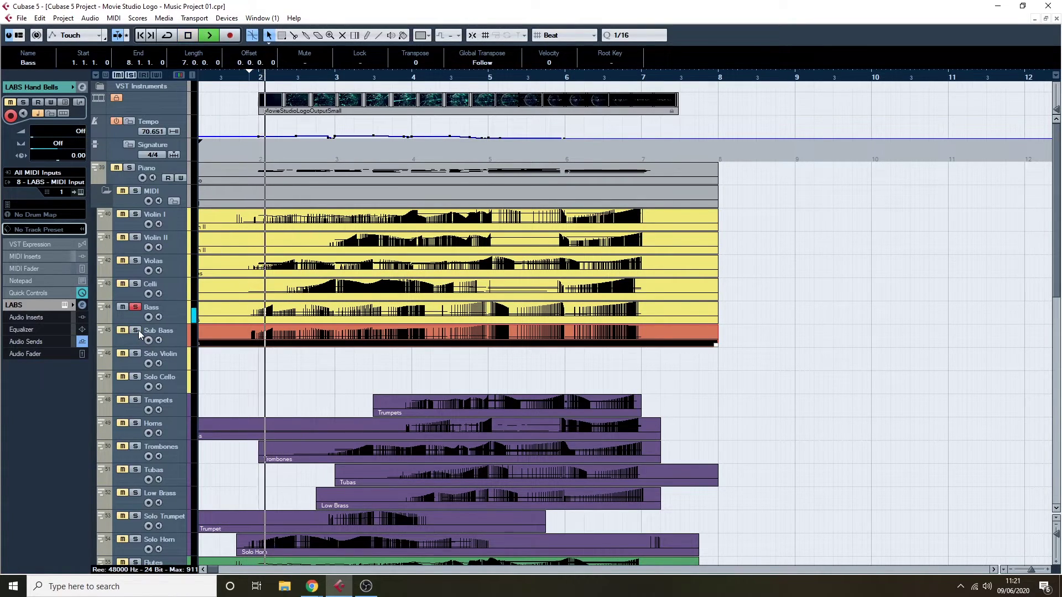
{"action": "left_click", "coordinate": [135, 331]}
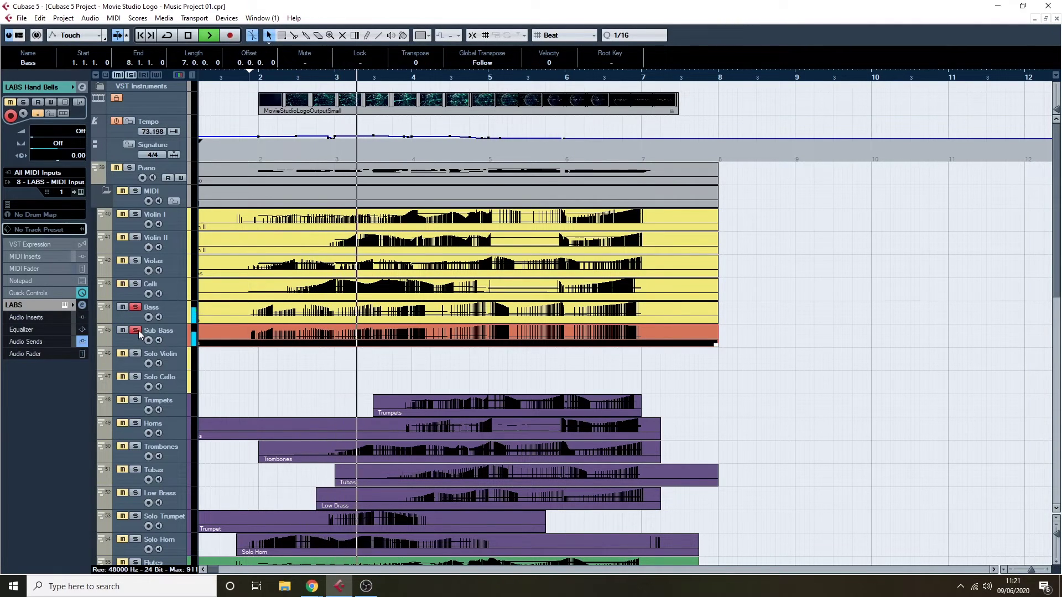
{"action": "key", "text": "space"}
{"action": "left_click", "coordinate": [327, 77]}
{"action": "key", "text": "space"}
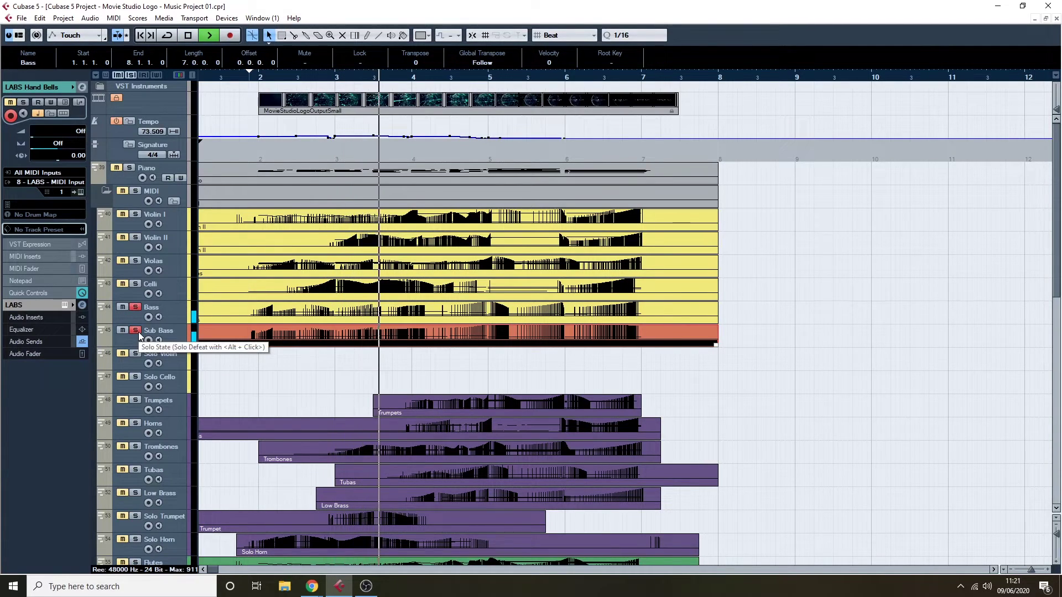
{"action": "key", "text": "space"}
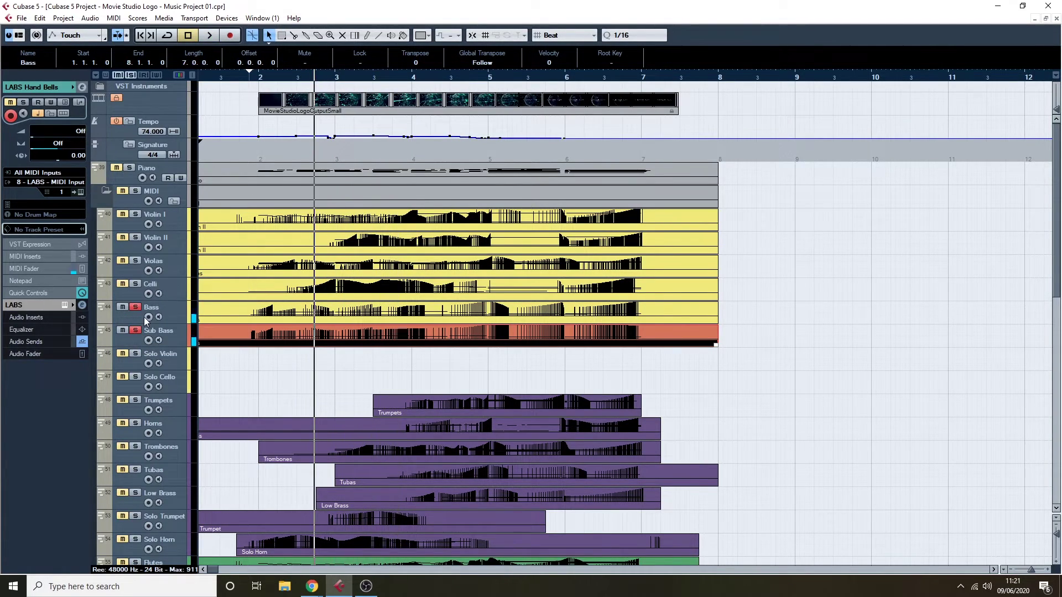
Unsolo Sub Bass, play the string Bass on its own from late in bar 2, and clear all solos
{"action": "left_click", "coordinate": [136, 330]}
{"action": "key", "text": "space"}
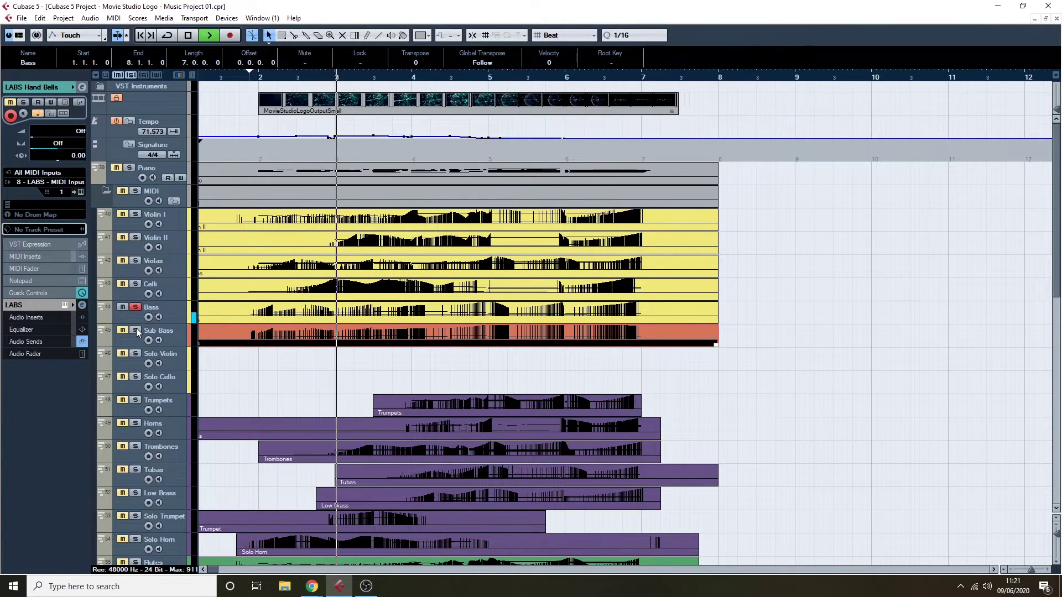
{"action": "left_click", "coordinate": [136, 330]}
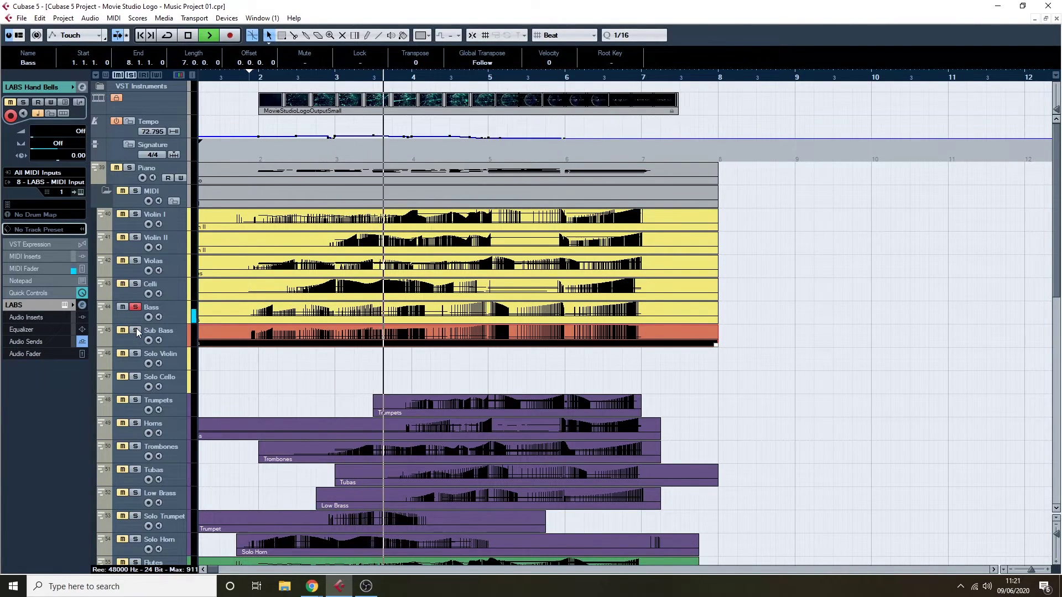
{"action": "key", "text": "space"}
{"action": "left_click", "coordinate": [131, 76]}
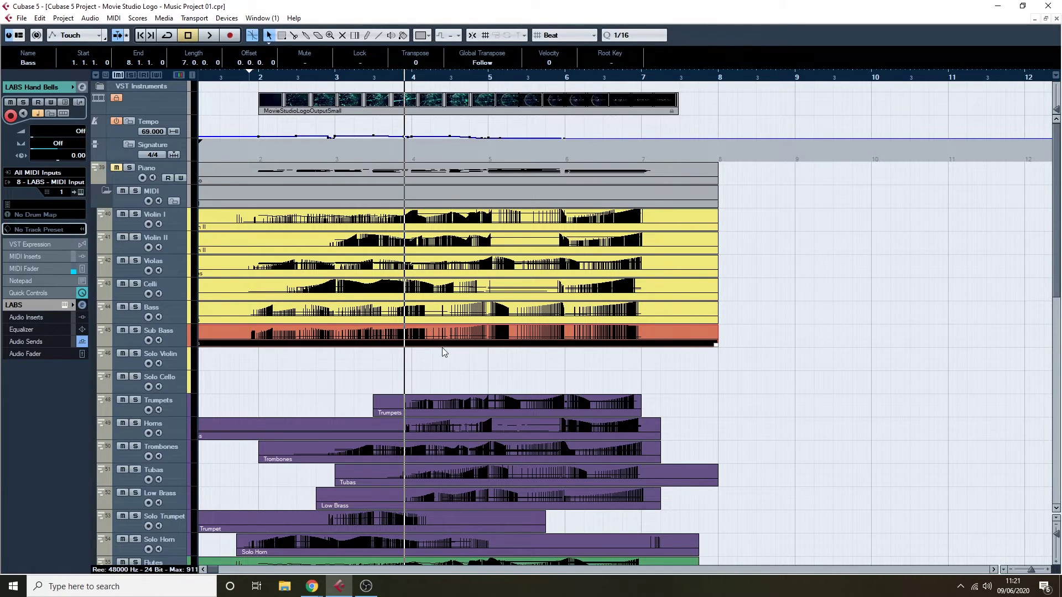
Open the Sub Bass track's LABS instrument to view the Opia: Sub Bass preset, and close it
{"action": "scroll", "coordinate": [273, 346], "scroll_direction": "down", "scroll_amount": 3}
{"action": "scroll", "coordinate": [277, 342], "scroll_direction": "up", "scroll_amount": 3}
{"action": "left_click", "coordinate": [158, 330]}
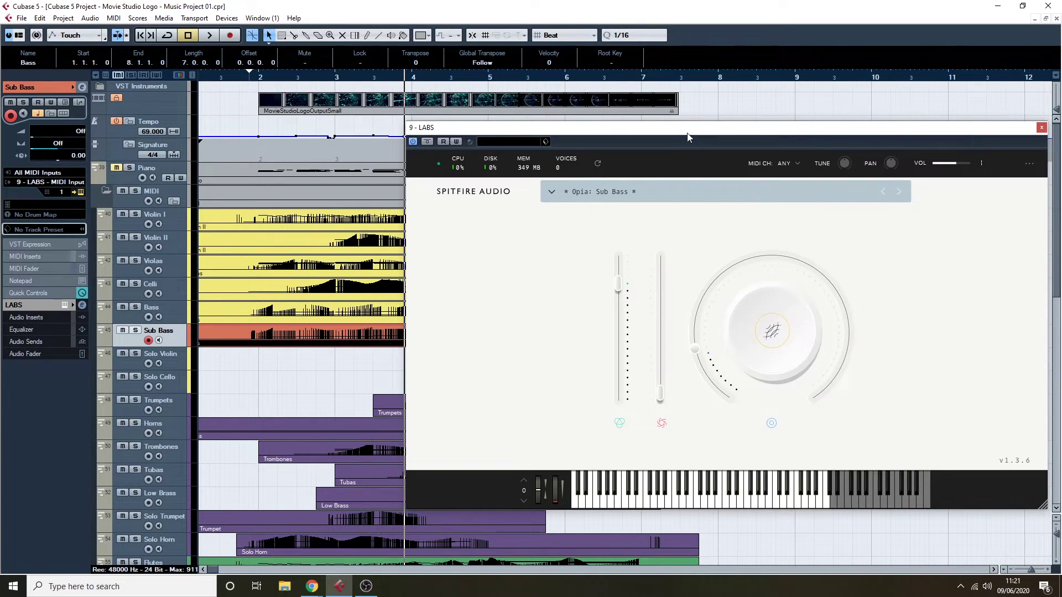
{"action": "left_click_drag", "start_coordinate": [687, 136], "coordinate": [485, 130]}
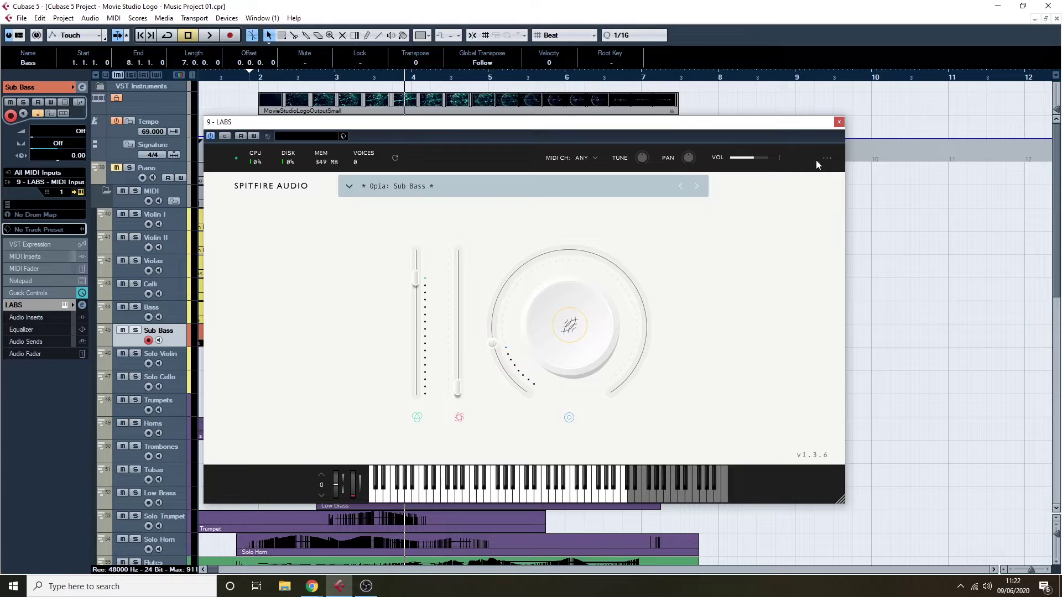
{"action": "left_click", "coordinate": [837, 123]}
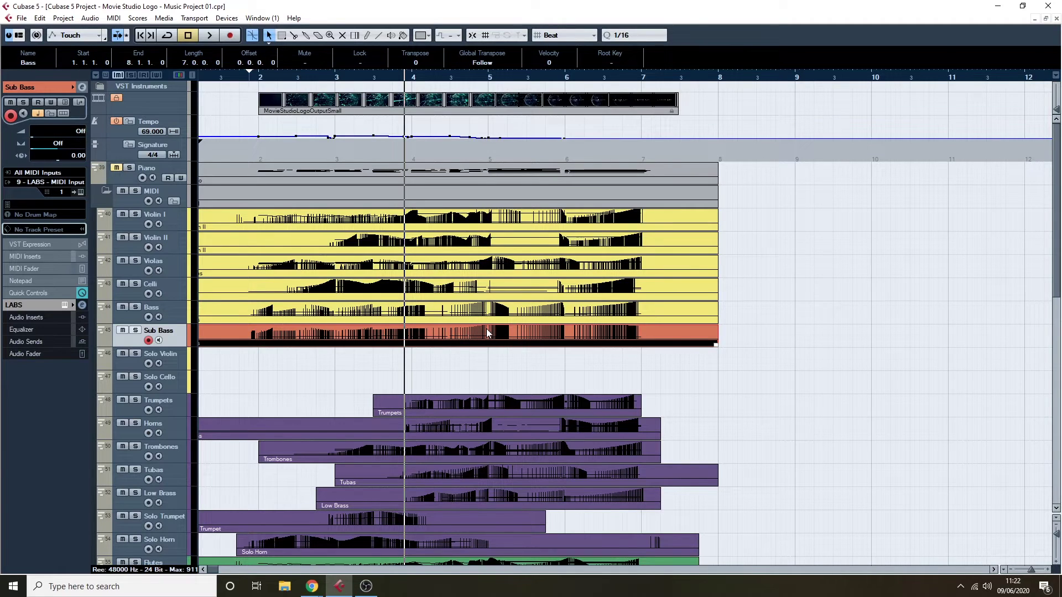
Return the playhead to about the middle of bar 1 and look over the orchestral tracks with nothing selected
{"action": "scroll", "coordinate": [335, 281], "scroll_direction": "down", "scroll_amount": 5}
{"action": "scroll", "coordinate": [455, 278], "scroll_direction": "down", "scroll_amount": 2}
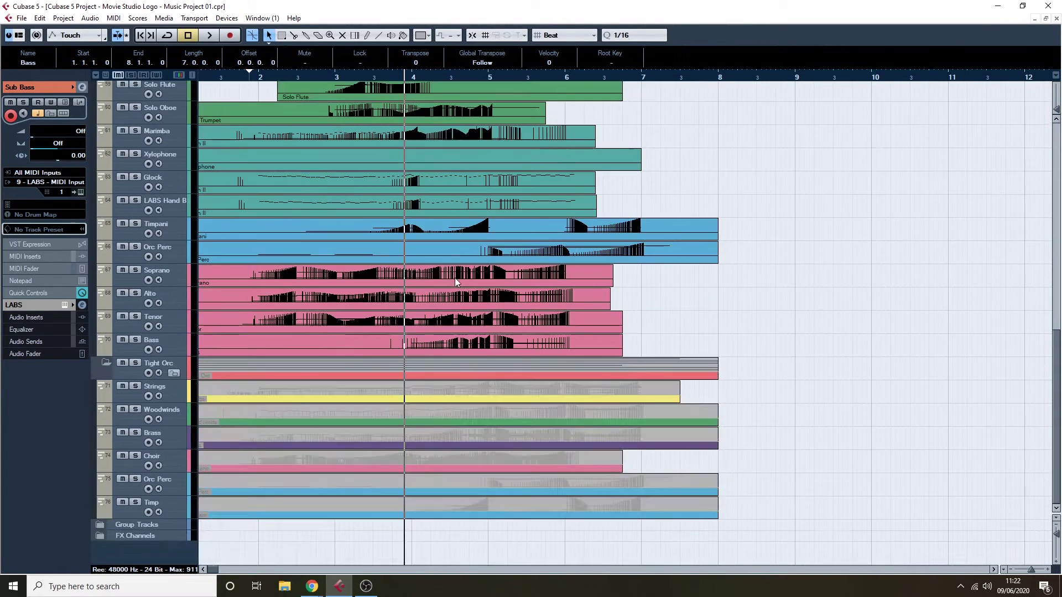
{"action": "scroll", "coordinate": [454, 278], "scroll_direction": "up", "scroll_amount": 8}
{"action": "left_click", "coordinate": [235, 77]}
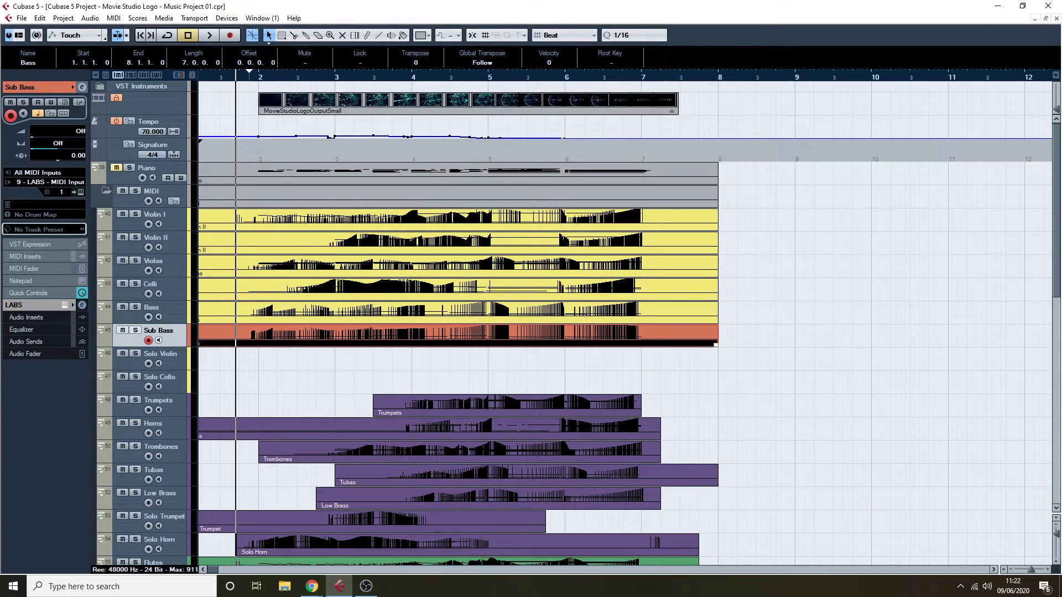
{"action": "left_click_drag", "start_coordinate": [265, 77], "coordinate": [227, 77]}
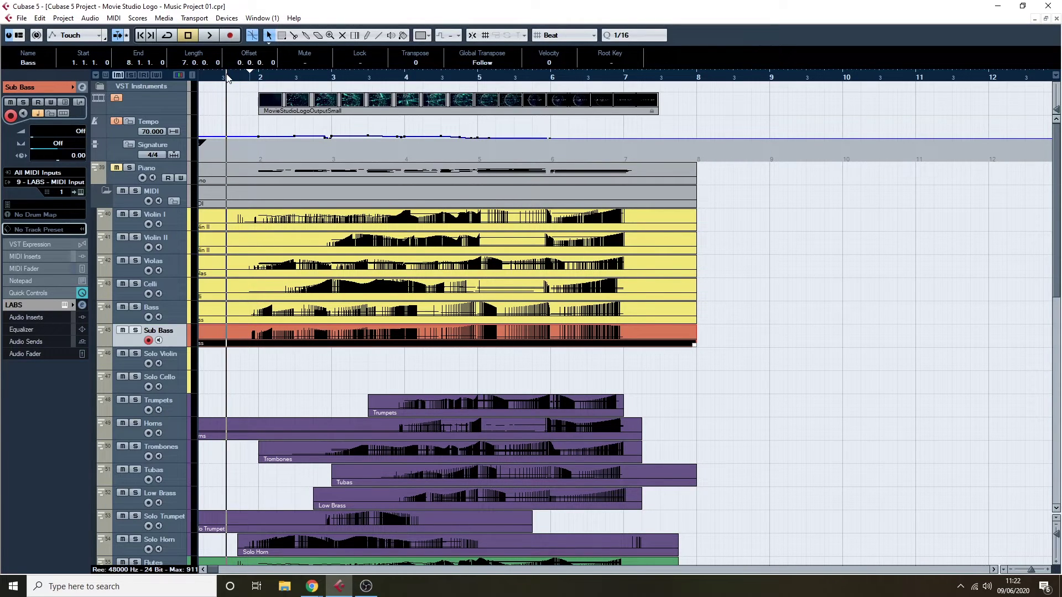
{"action": "scroll", "coordinate": [409, 191], "scroll_direction": "down", "scroll_amount": 10}
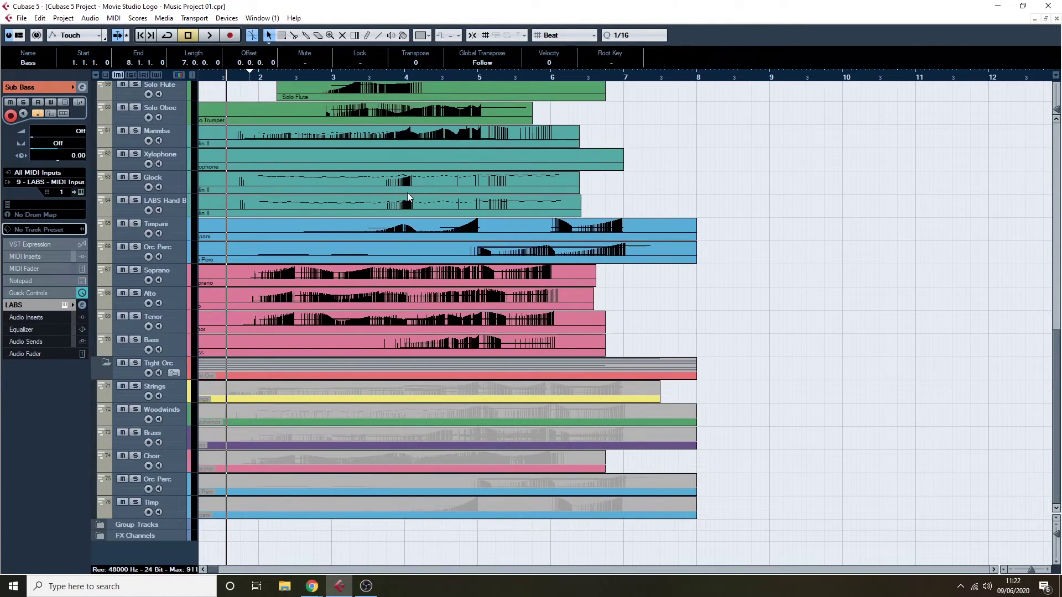
{"action": "scroll", "coordinate": [387, 202], "scroll_direction": "up", "scroll_amount": 15}
{"action": "scroll", "coordinate": [324, 339], "scroll_direction": "down", "scroll_amount": 8}
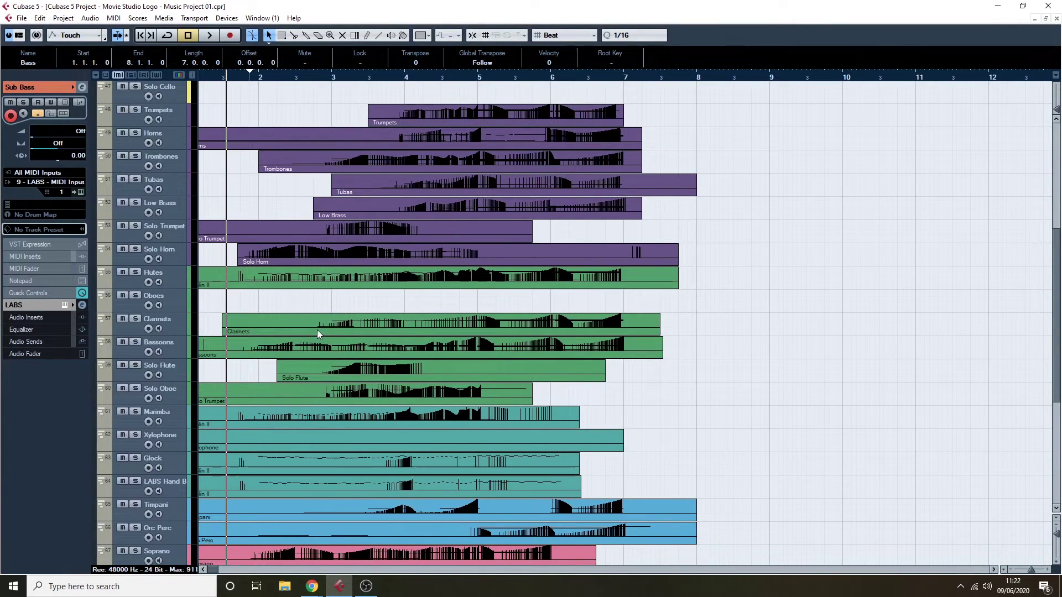
{"action": "left_click", "coordinate": [376, 308]}
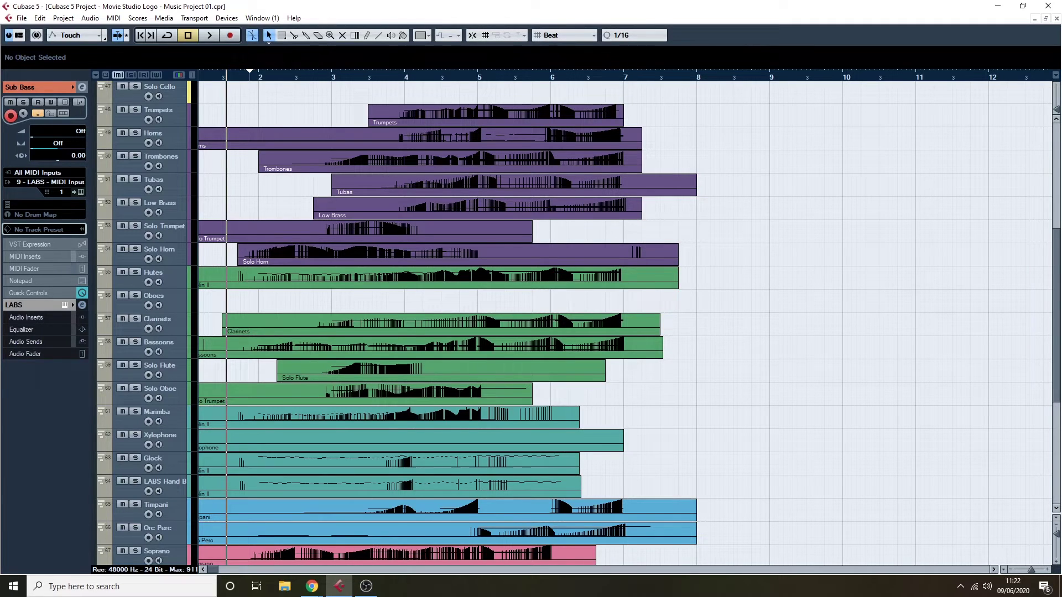
Open the Video Player, reposition it and show the logo video in full screen
{"action": "key", "text": "F8"}
{"action": "left_click_drag", "start_coordinate": [648, 117], "coordinate": [494, 147]}
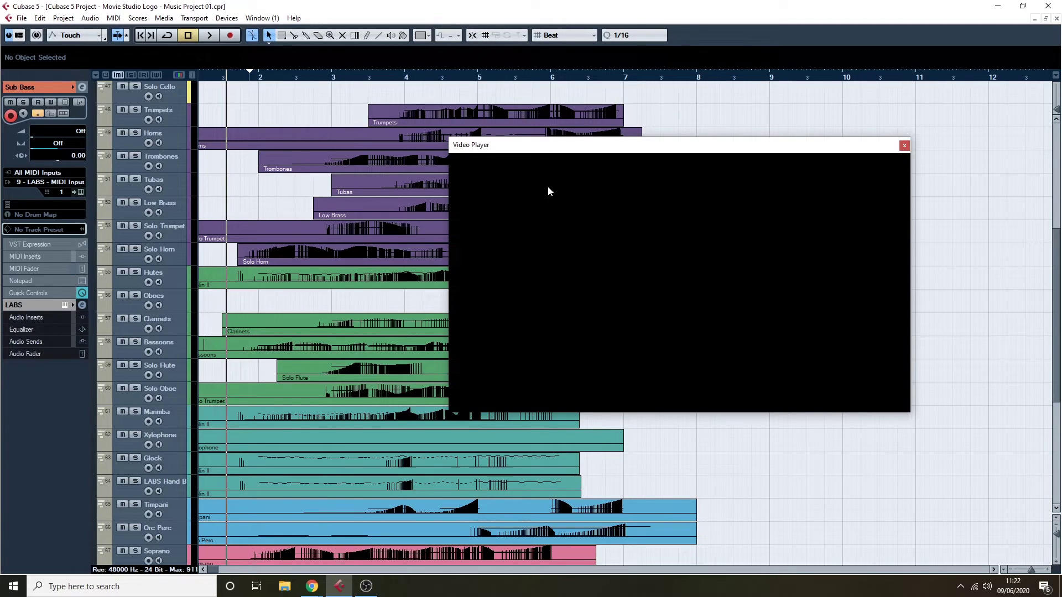
{"action": "double_click", "coordinate": [531, 224]}
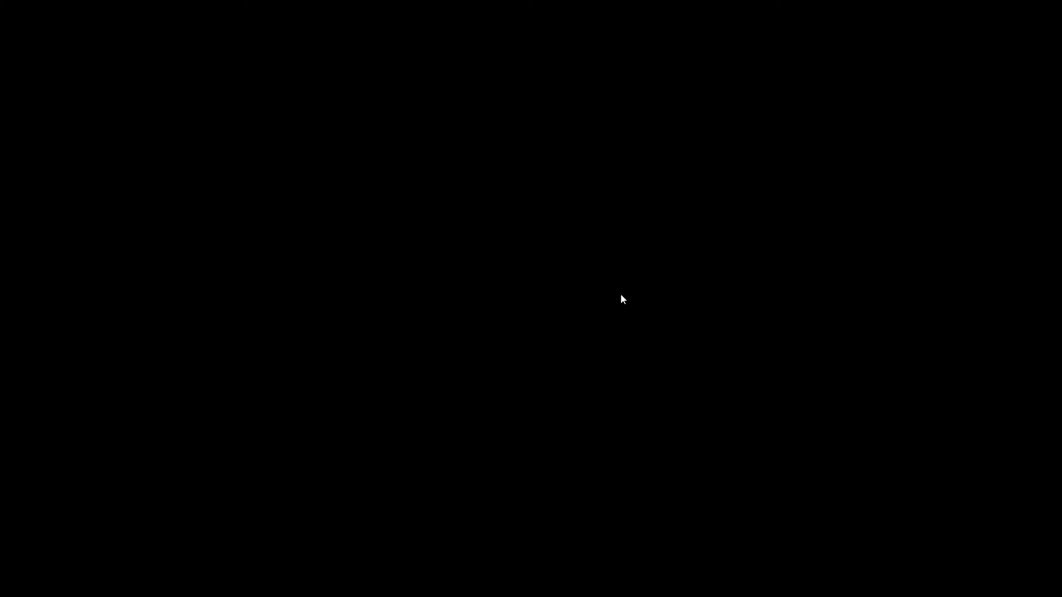
{"action": "right_click", "coordinate": [723, 295]}
{"action": "left_click", "coordinate": [900, 271]}
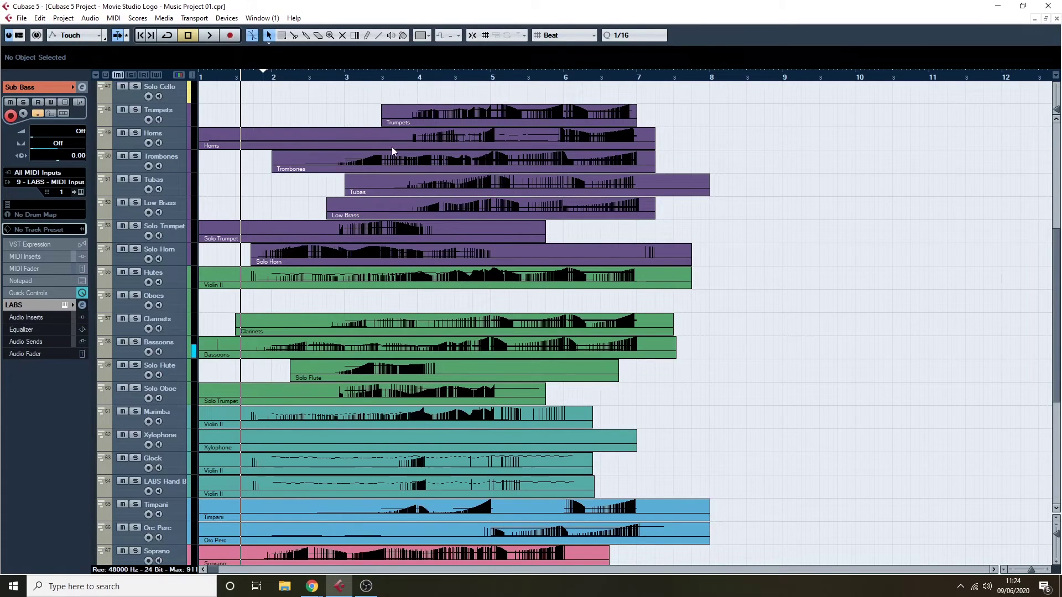
Examine the full arrangement from the strings through brass, woodwinds, percussion and choir
{"action": "scroll", "coordinate": [403, 147], "scroll_direction": "down", "scroll_amount": 5}
{"action": "scroll", "coordinate": [403, 147], "scroll_direction": "up", "scroll_amount": 5}
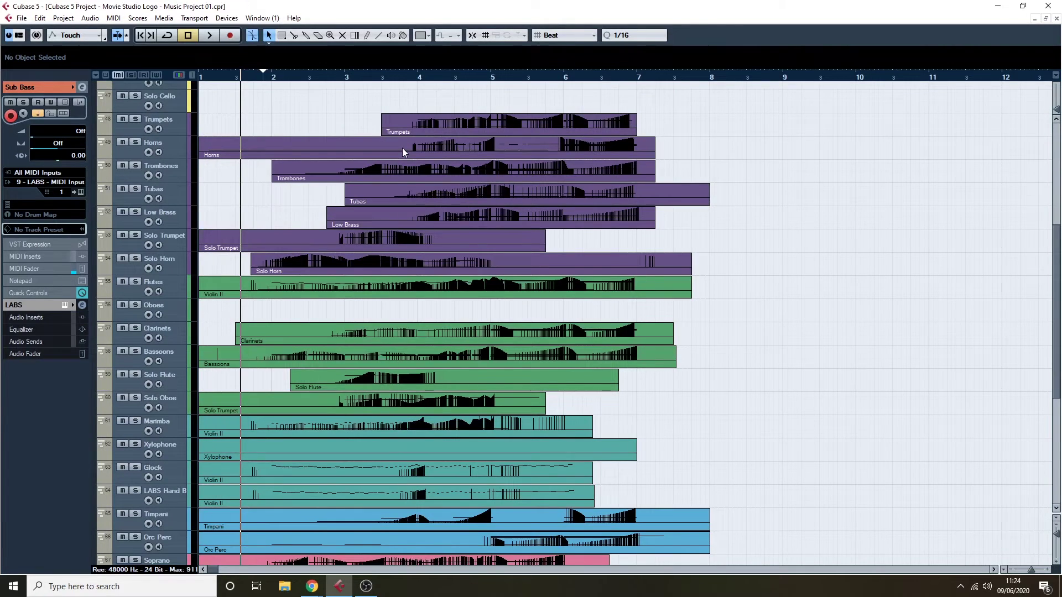
{"action": "scroll", "coordinate": [402, 148], "scroll_direction": "up", "scroll_amount": 2}
{"action": "scroll", "coordinate": [403, 147], "scroll_direction": "up", "scroll_amount": 4}
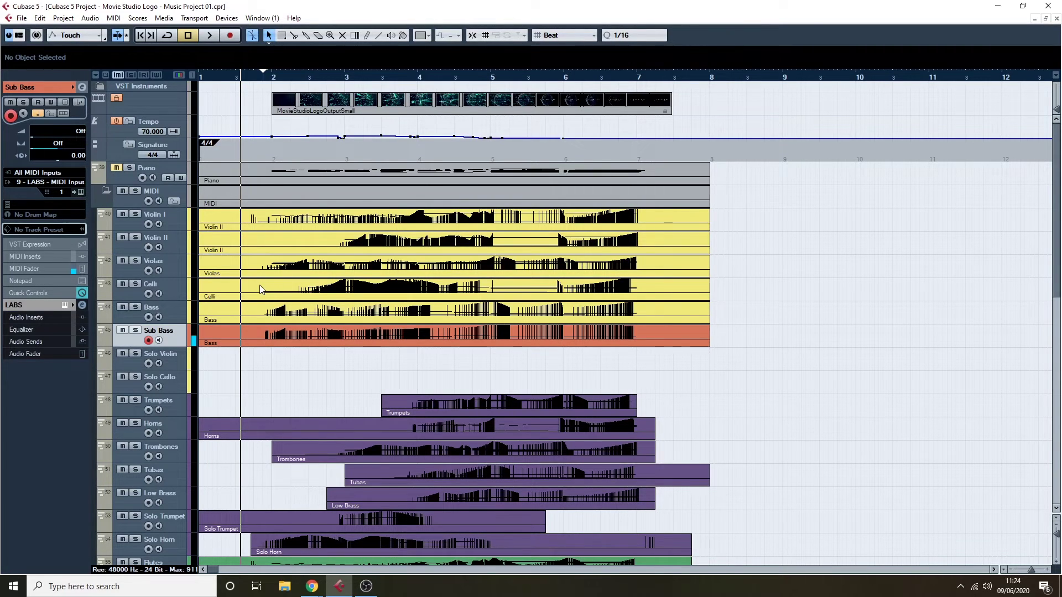
{"action": "scroll", "coordinate": [375, 216], "scroll_direction": "down", "scroll_amount": 3}
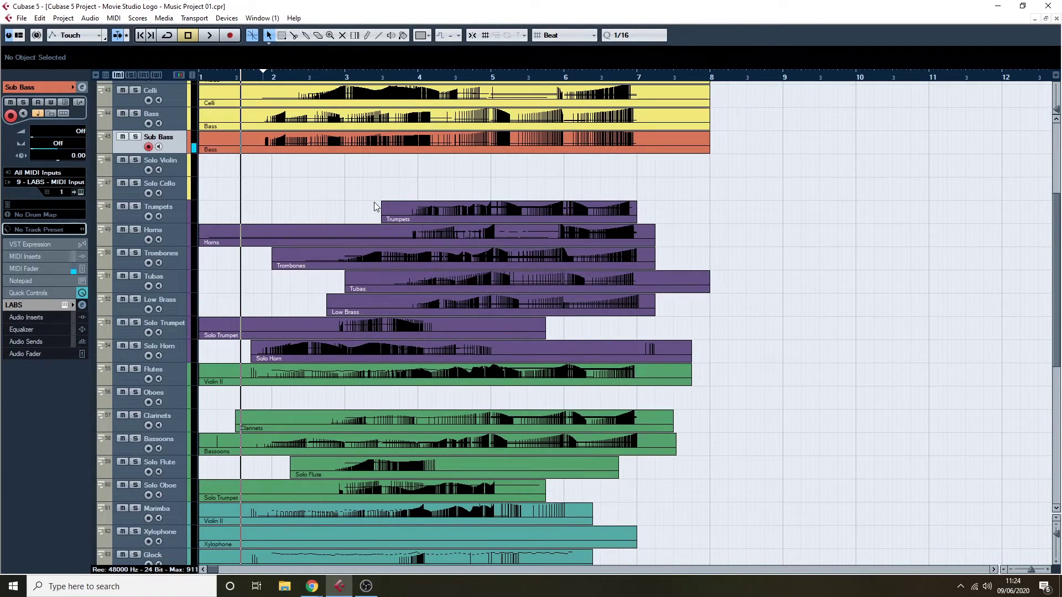
{"action": "scroll", "coordinate": [374, 206], "scroll_direction": "down", "scroll_amount": 5}
{"action": "scroll", "coordinate": [374, 206], "scroll_direction": "up", "scroll_amount": 6}
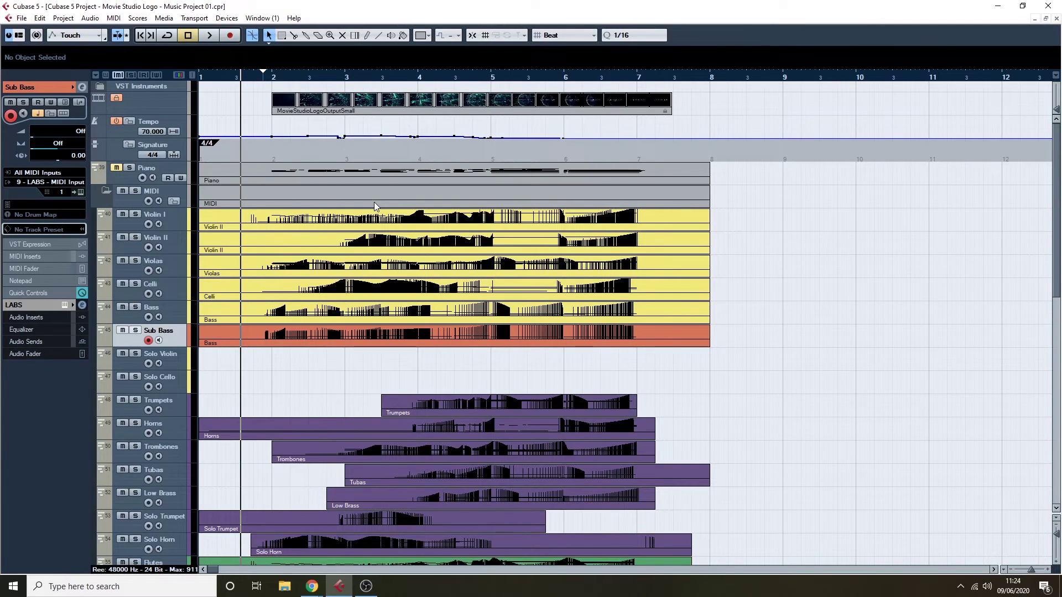
{"action": "scroll", "coordinate": [374, 205], "scroll_direction": "down", "scroll_amount": 2}
{"action": "scroll", "coordinate": [374, 201], "scroll_direction": "down", "scroll_amount": 5}
{"action": "scroll", "coordinate": [374, 202], "scroll_direction": "up", "scroll_amount": 1}
{"action": "scroll", "coordinate": [374, 201], "scroll_direction": "down", "scroll_amount": 1}
{"action": "scroll", "coordinate": [374, 202], "scroll_direction": "up", "scroll_amount": 15}
Collapse the MIDI and Tight Orc folders and isolate the piano sketch by muting the MIDI folder part and unmuting the Piano track
{"action": "left_click", "coordinate": [106, 191]}
{"action": "left_click", "coordinate": [106, 215]}
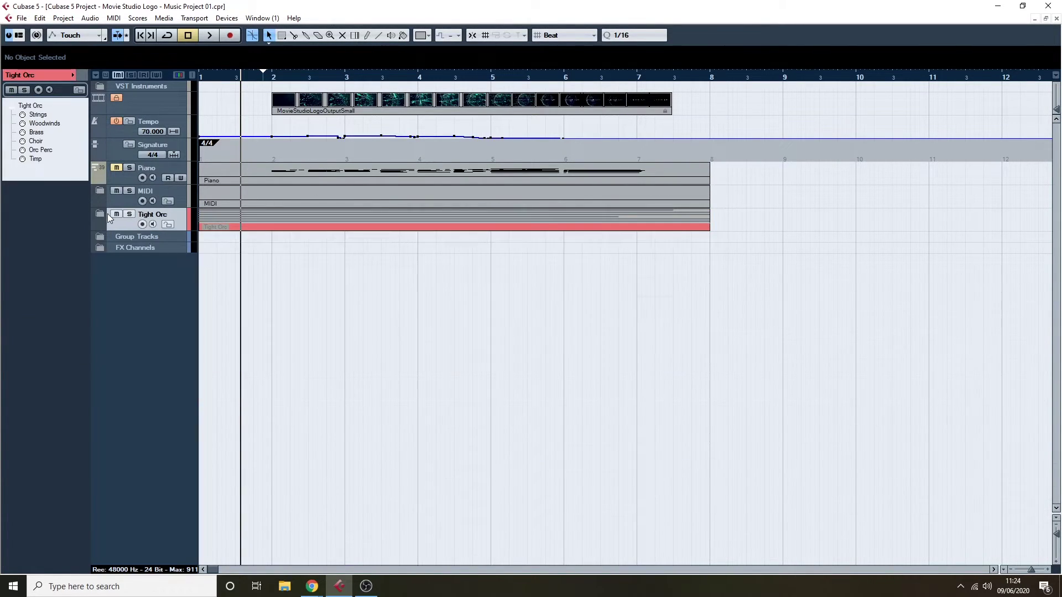
{"action": "left_click", "coordinate": [340, 38]}
{"action": "left_click", "coordinate": [306, 191]}
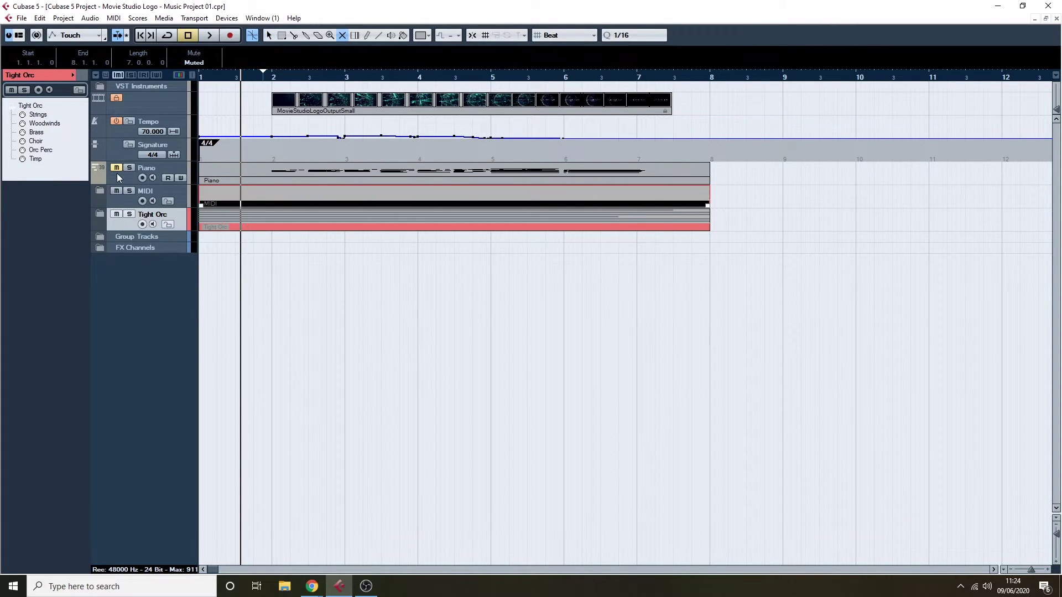
Return to the Object Selection tool, place the Video Player below the tracks, and play the piano sketch against the picture
{"action": "right_click", "coordinate": [781, 138]}
{"action": "left_click", "coordinate": [785, 144]}
{"action": "key", "text": "F8"}
{"action": "right_click", "coordinate": [754, 182]}
{"action": "left_click", "coordinate": [787, 190]}
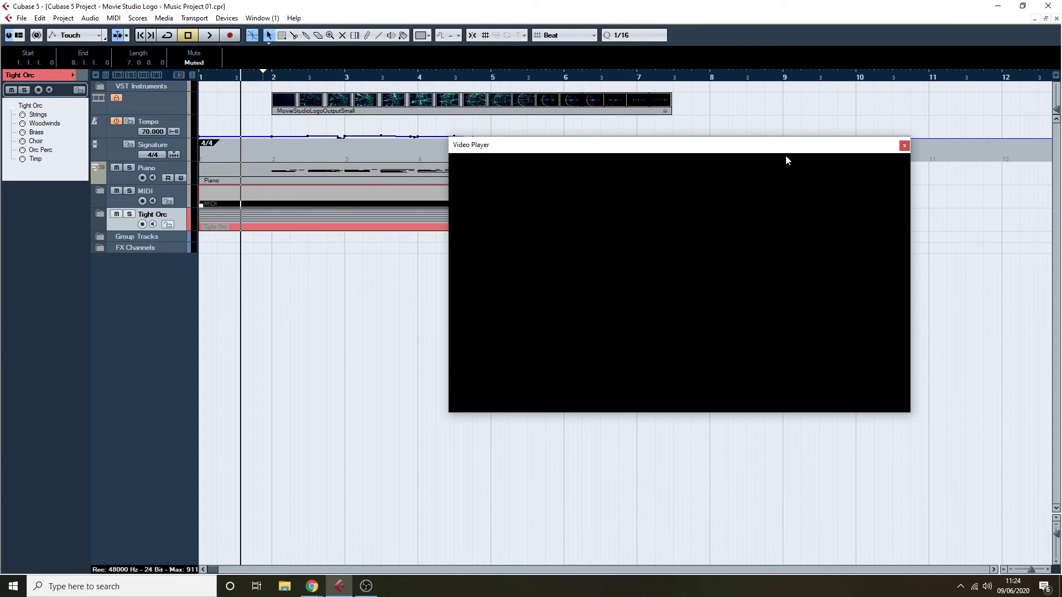
{"action": "left_click_drag", "start_coordinate": [787, 163], "coordinate": [987, 290]}
{"action": "left_click_drag", "start_coordinate": [769, 276], "coordinate": [437, 254]}
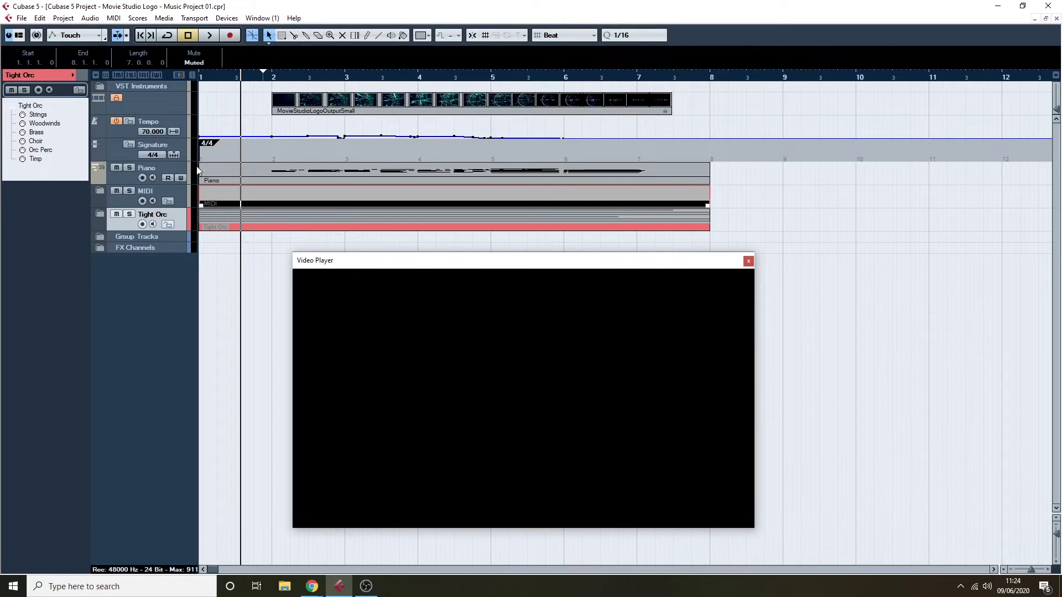
{"action": "key", "text": "space"}
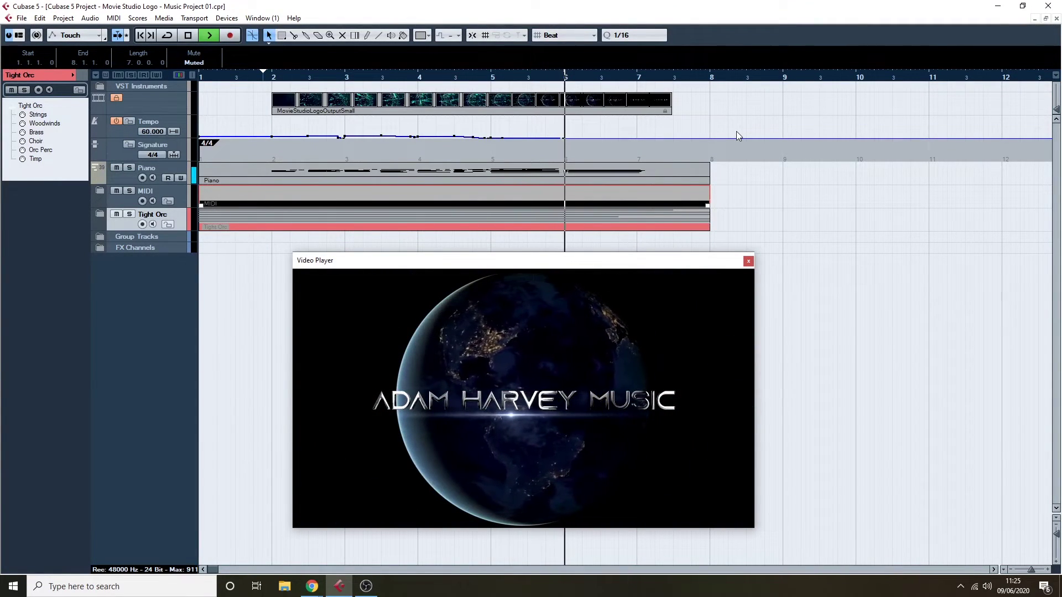
{"action": "key", "text": "space"}
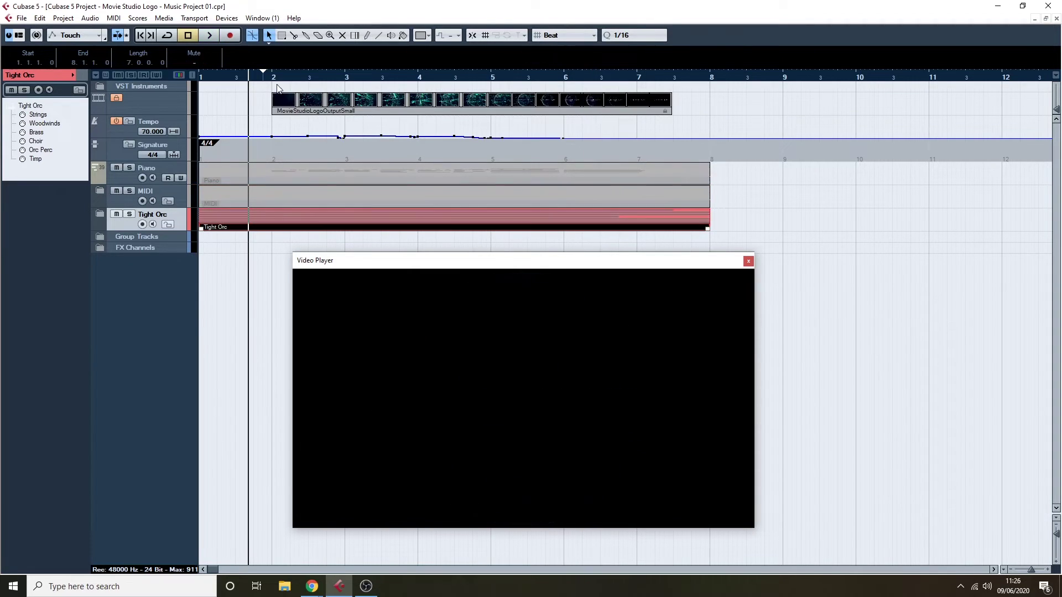
Play the Tight Orc version with the video from just before bar 2, and expand its folder with the Video Player moved clear
{"action": "left_click_drag", "start_coordinate": [282, 84], "coordinate": [260, 83]}
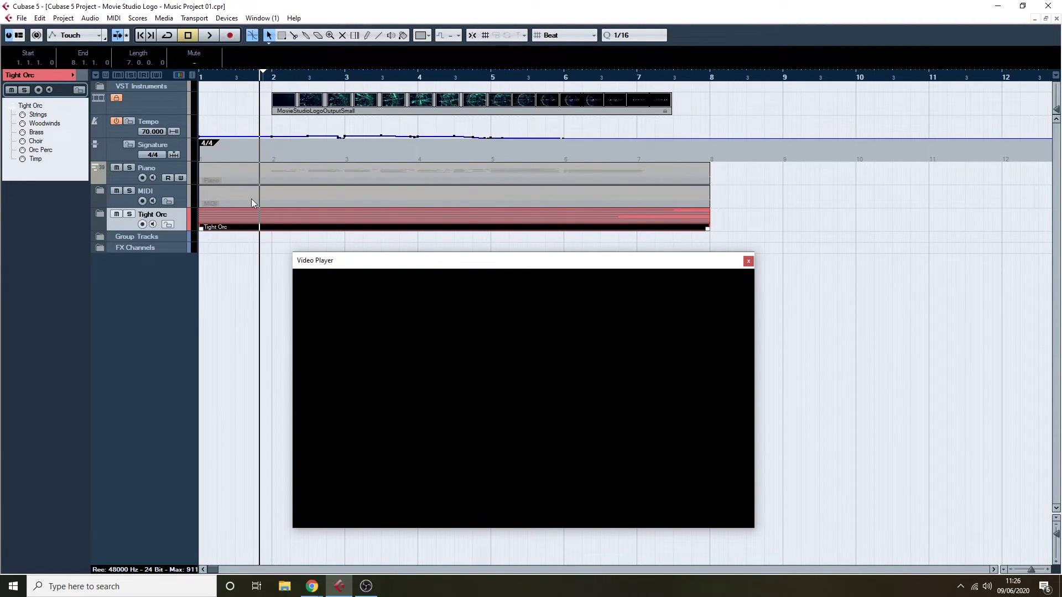
{"action": "key", "text": "space"}
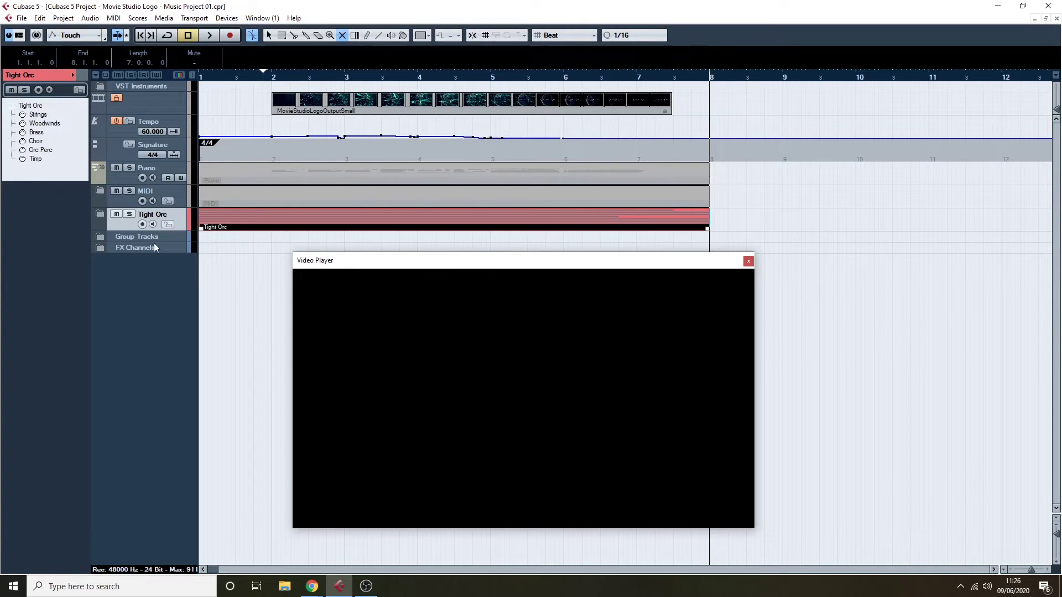
{"action": "left_click", "coordinate": [98, 213]}
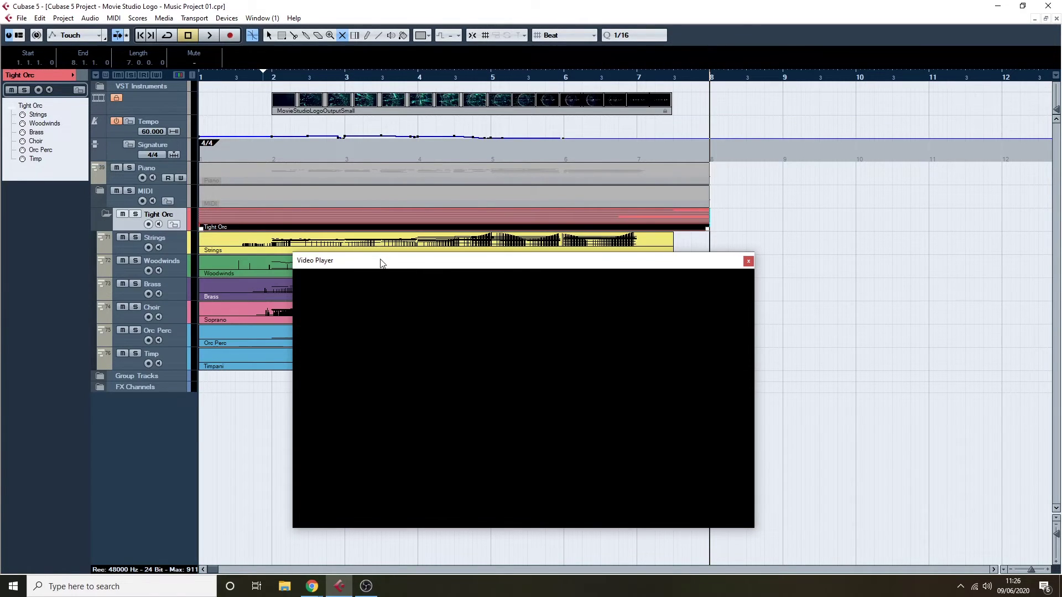
{"action": "left_click_drag", "start_coordinate": [412, 268], "coordinate": [1059, 238]}
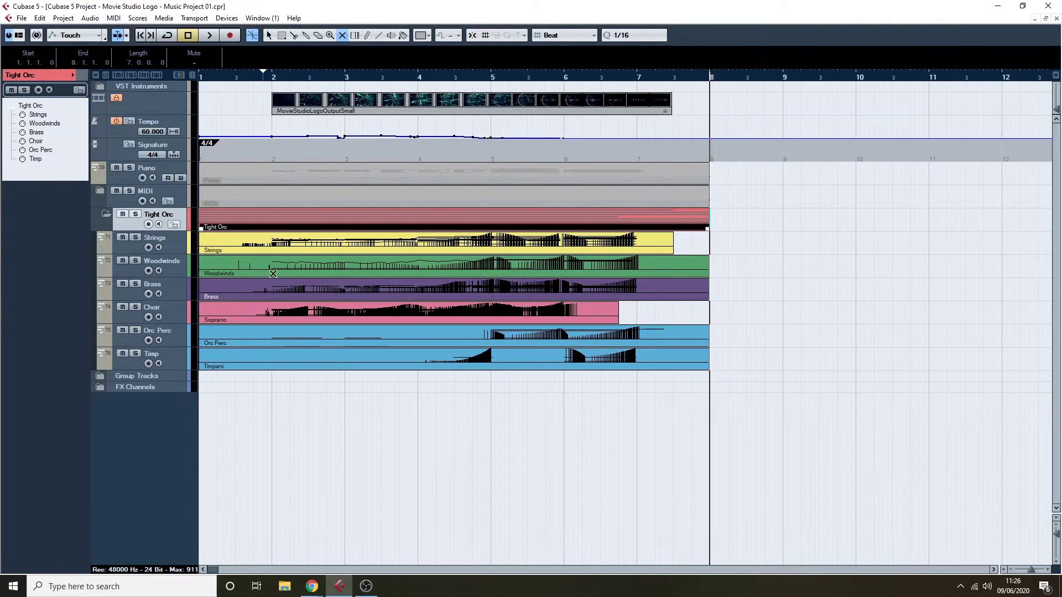
Mute the Tight Orc folder part, unmute the MIDI folder part, and return to the Object Selection tool
{"action": "left_click", "coordinate": [310, 214]}
{"action": "left_click", "coordinate": [255, 196]}
{"action": "key", "text": "1"}
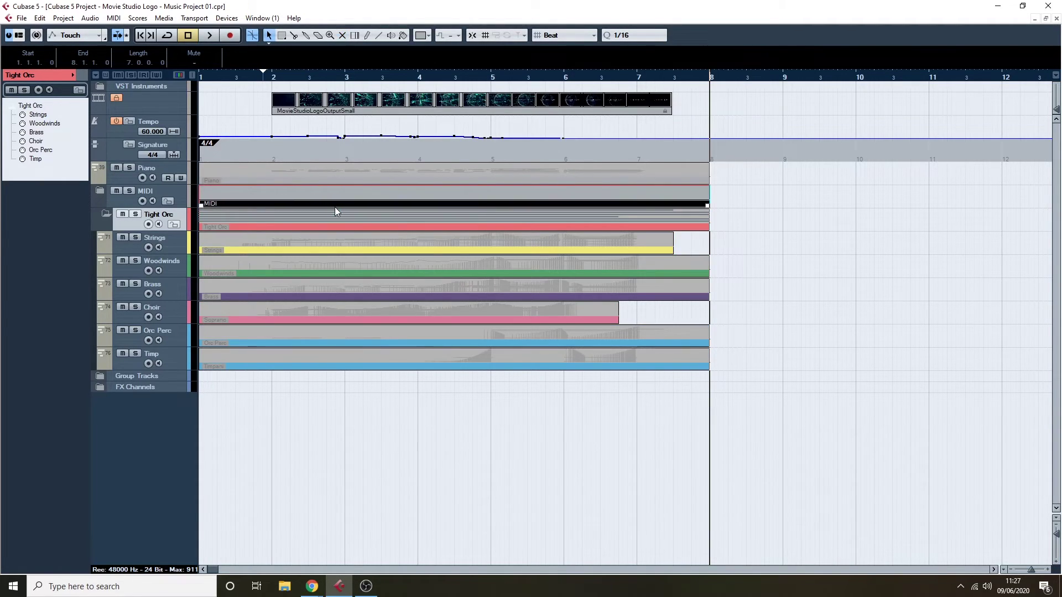
Play the full MIDI orchestration from just before bar 2, expanding the MIDI folder to examine its instrument tracks
{"action": "left_click", "coordinate": [260, 77]}
{"action": "key", "text": "space"}
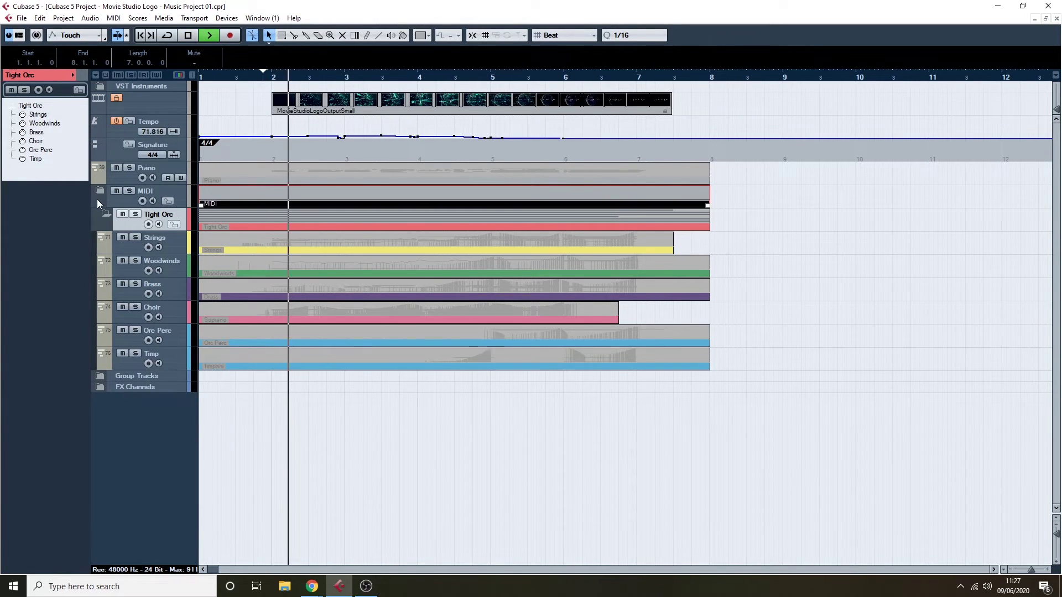
{"action": "left_click", "coordinate": [96, 197]}
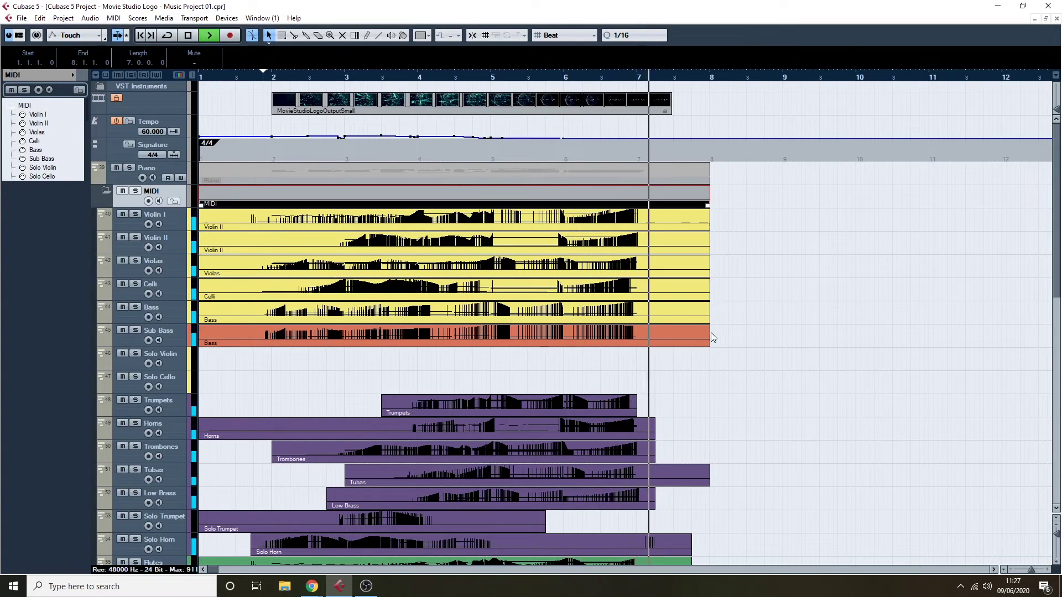
{"action": "key", "text": "space"}
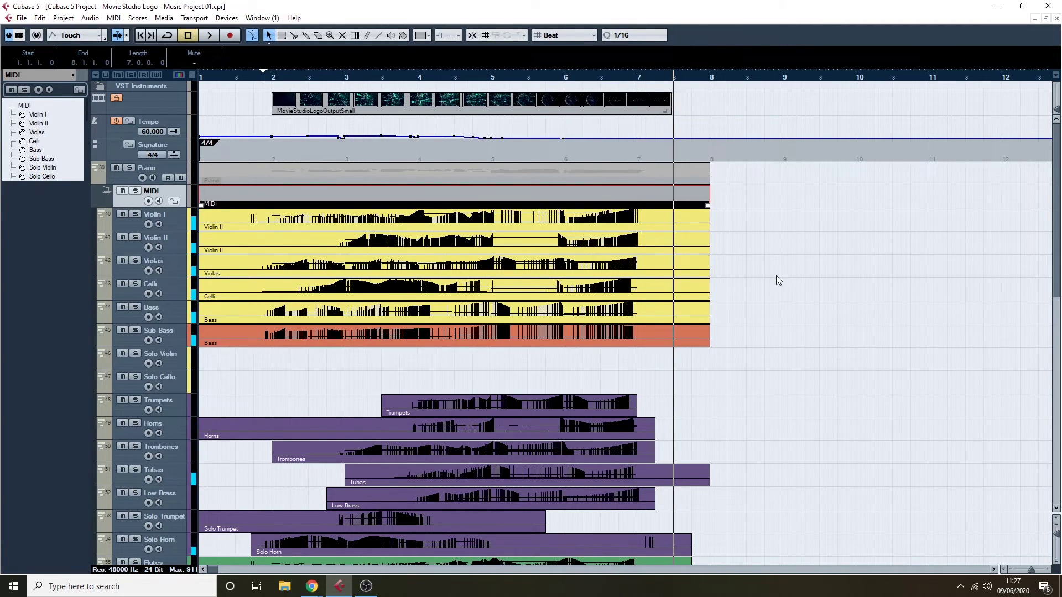
{"action": "scroll", "coordinate": [777, 274], "scroll_direction": "down", "scroll_amount": 10}
{"action": "scroll", "coordinate": [791, 267], "scroll_direction": "up", "scroll_amount": 5}
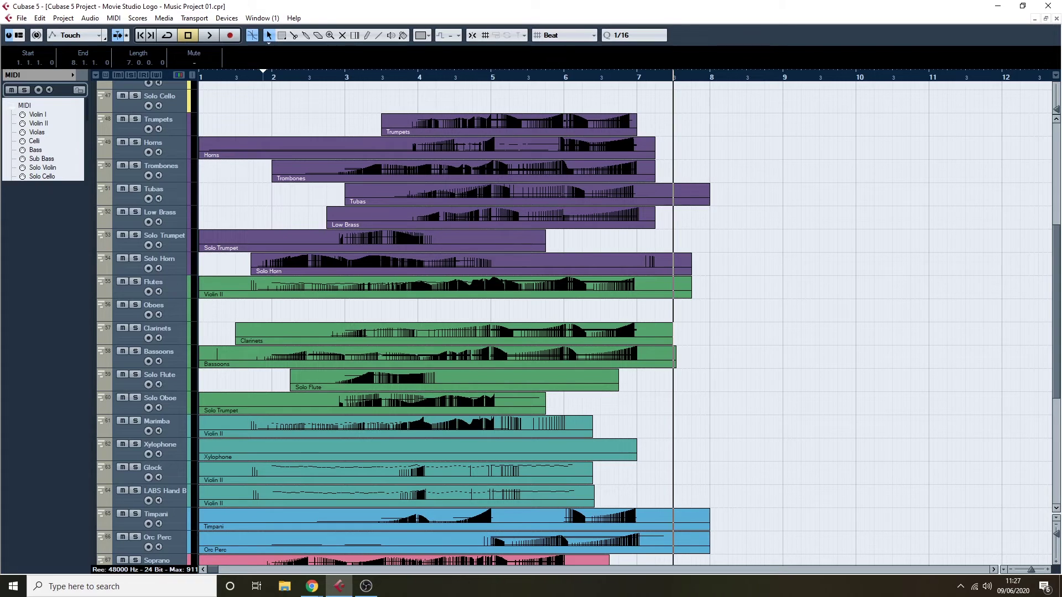
{"action": "scroll", "coordinate": [857, 184], "scroll_direction": "up", "scroll_amount": 5}
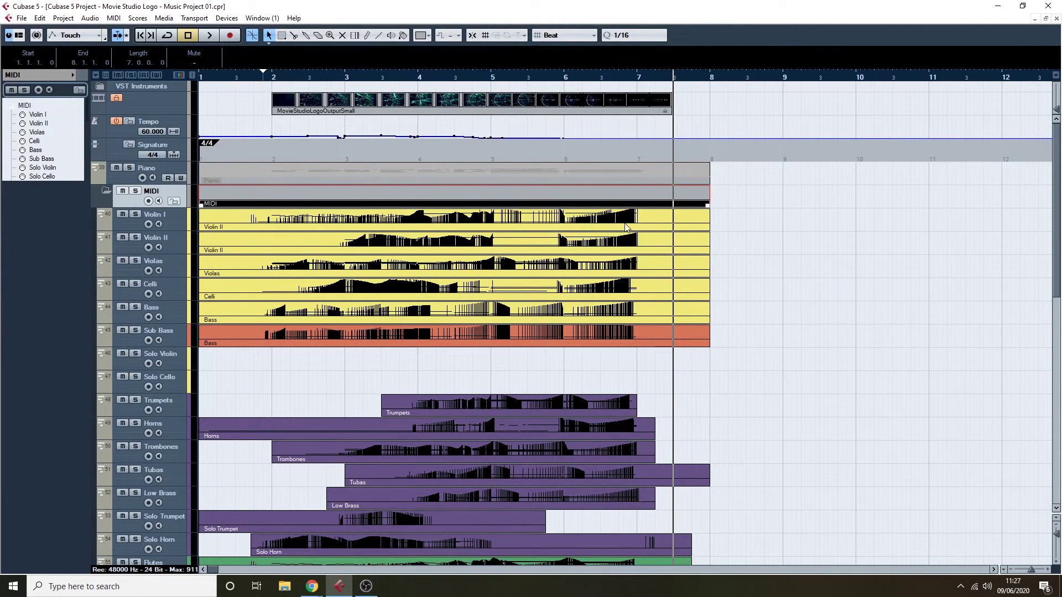
Examine the expanded MIDI folder's instrument tracks, from strings through brass, woodwinds and percussion to choir, down to the muted Tight Orc tracks
{"action": "scroll", "coordinate": [350, 306], "scroll_direction": "down", "scroll_amount": 5}
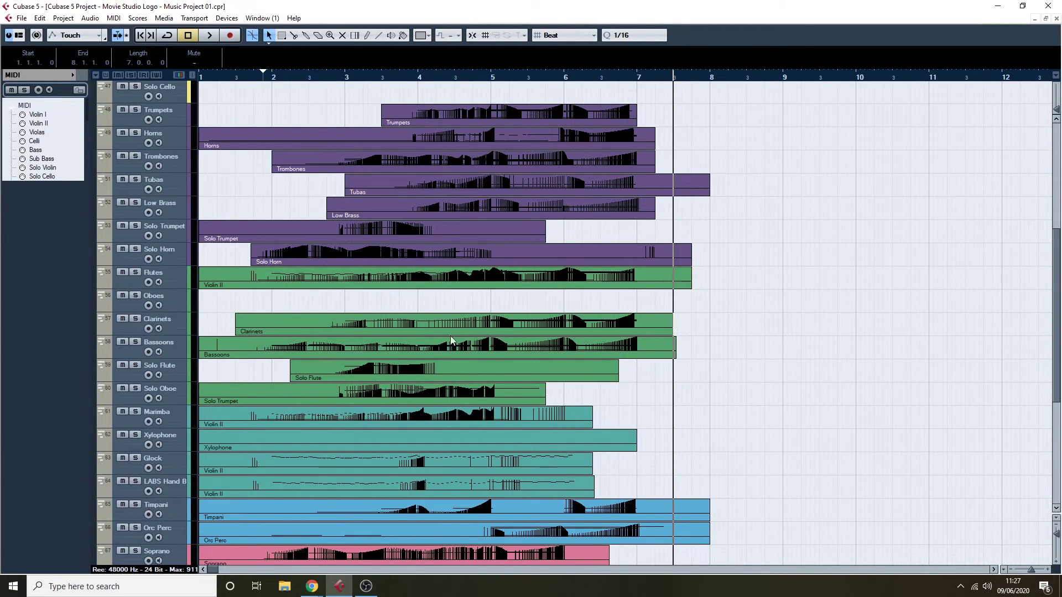
{"action": "scroll", "coordinate": [340, 307], "scroll_direction": "up", "scroll_amount": 5}
{"action": "scroll", "coordinate": [349, 296], "scroll_direction": "down", "scroll_amount": 5}
{"action": "scroll", "coordinate": [425, 273], "scroll_direction": "down", "scroll_amount": 5}
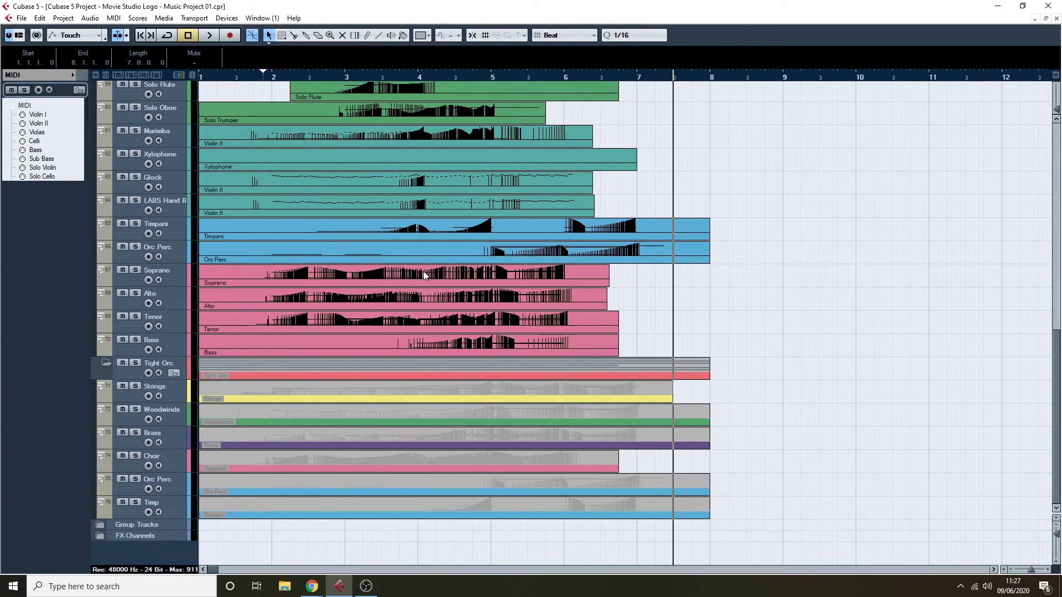
{"action": "scroll", "coordinate": [423, 273], "scroll_direction": "up", "scroll_amount": 10}
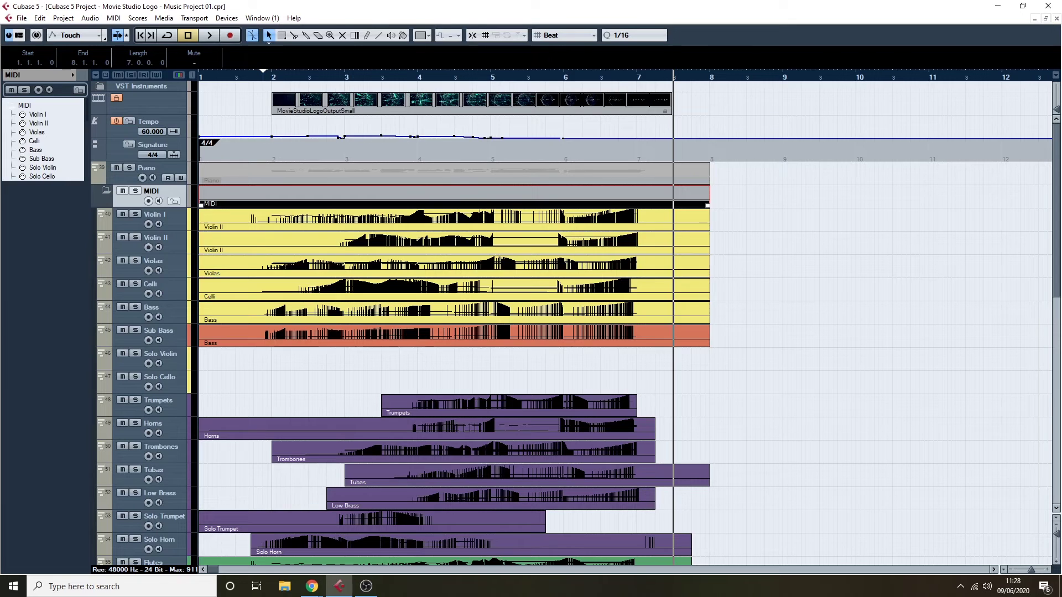
{"action": "scroll", "coordinate": [281, 300], "scroll_direction": "down", "scroll_amount": 5}
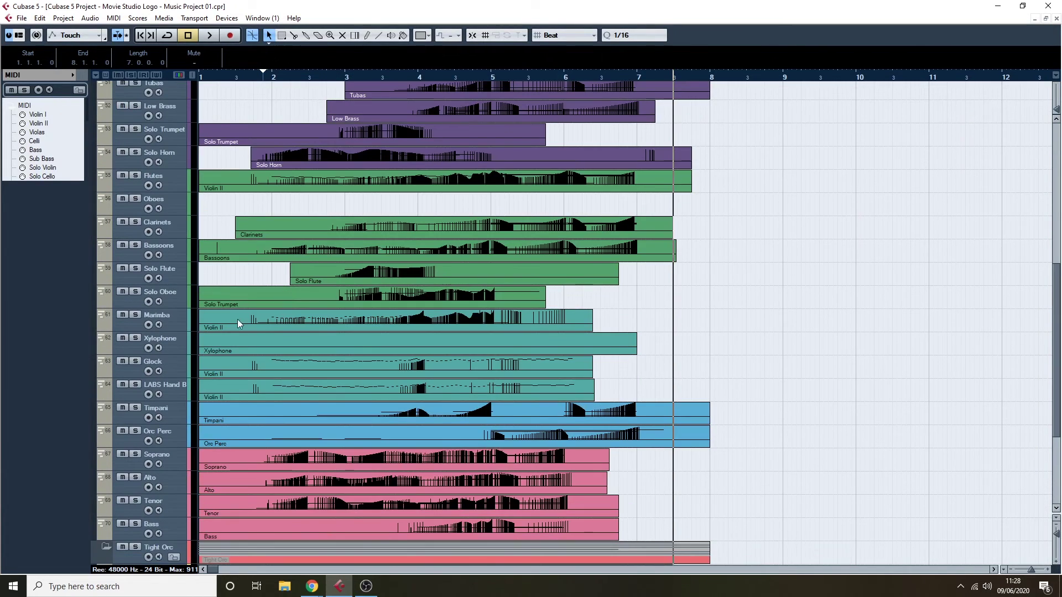
{"action": "scroll", "coordinate": [180, 274], "scroll_direction": "up", "scroll_amount": 3}
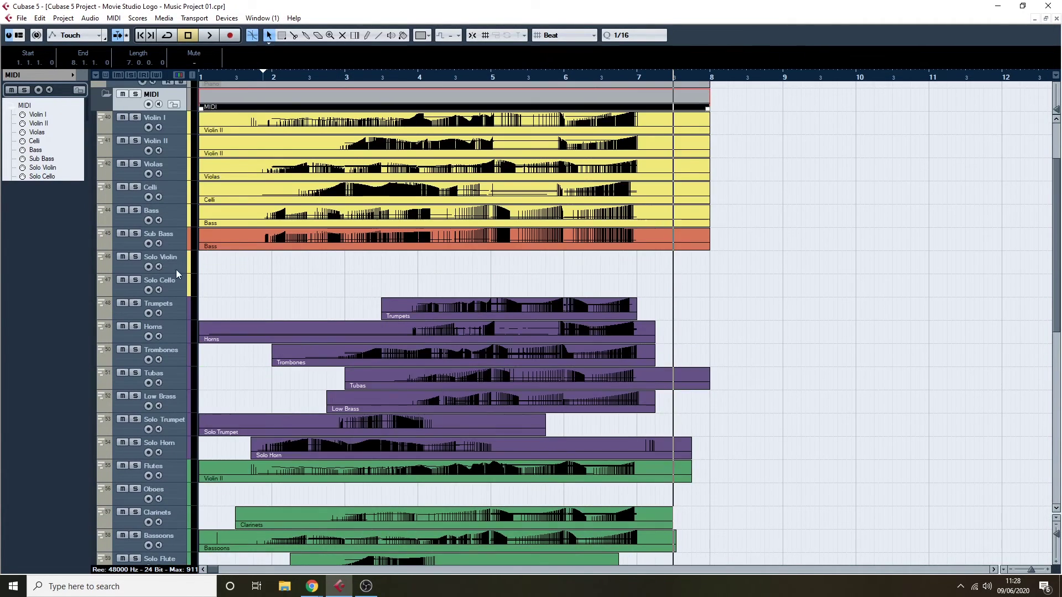
{"action": "scroll", "coordinate": [177, 275], "scroll_direction": "down", "scroll_amount": 3}
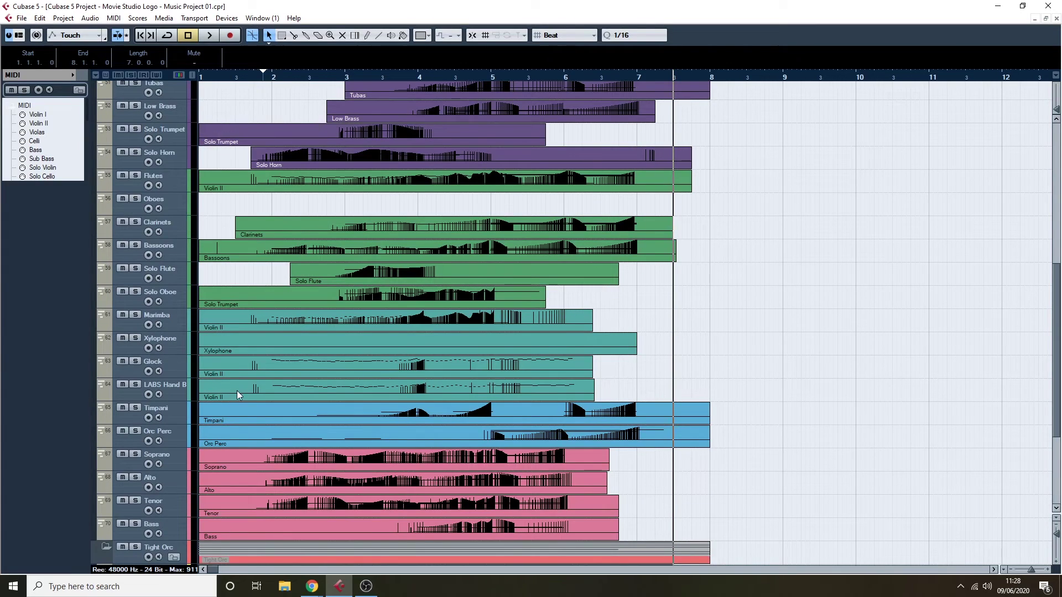
{"action": "scroll", "coordinate": [339, 354], "scroll_direction": "down", "scroll_amount": 3}
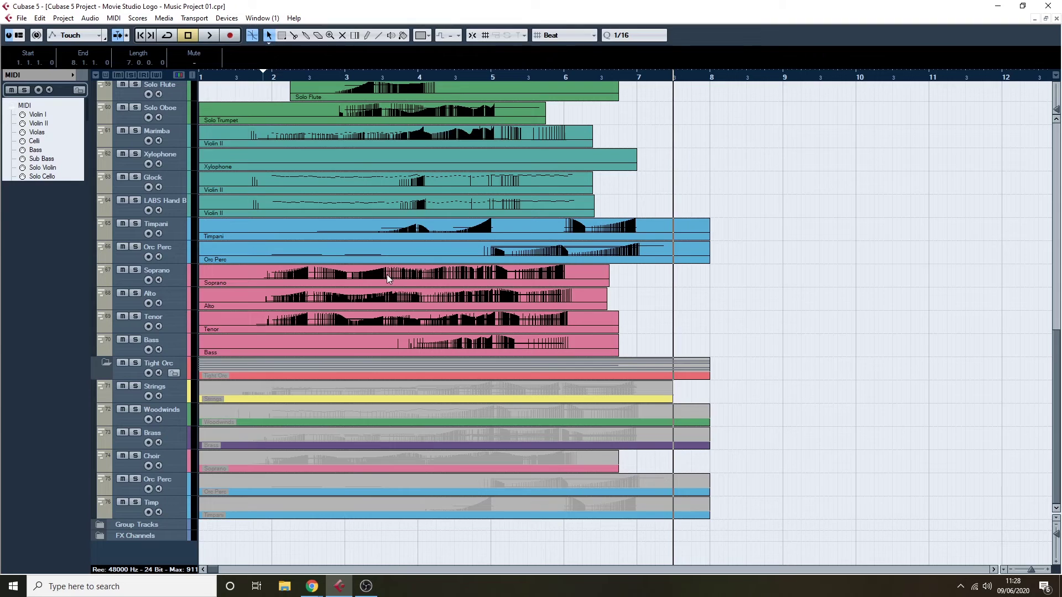
{"action": "scroll", "coordinate": [389, 277], "scroll_direction": "up", "scroll_amount": 3}
{"action": "scroll", "coordinate": [406, 316], "scroll_direction": "up", "scroll_amount": 4}
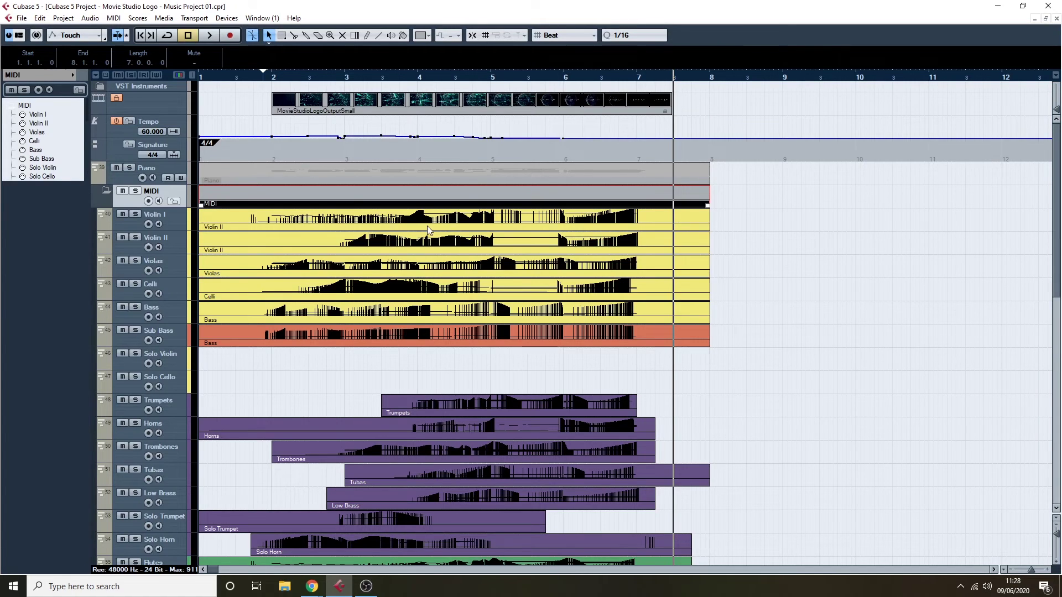
Compare the string parts of the MIDI orchestration with its brass, woodwind, tuned percussion, timpani and choir parts
{"action": "scroll", "coordinate": [440, 191], "scroll_direction": "down", "scroll_amount": 10}
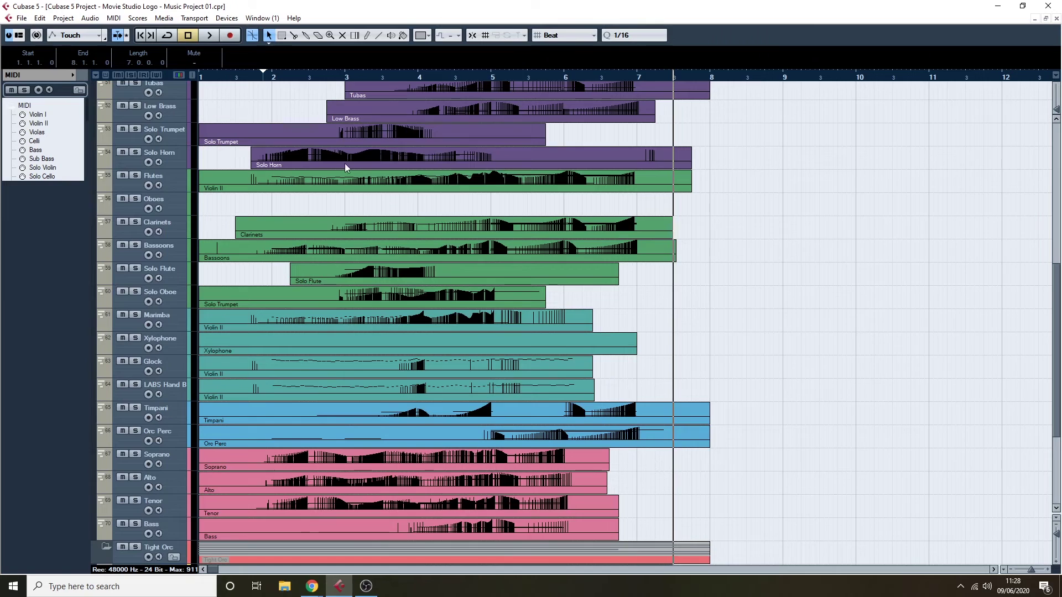
{"action": "scroll", "coordinate": [363, 326], "scroll_direction": "up", "scroll_amount": 8}
{"action": "scroll", "coordinate": [422, 270], "scroll_direction": "down", "scroll_amount": 8}
{"action": "scroll", "coordinate": [406, 305], "scroll_direction": "up", "scroll_amount": 10}
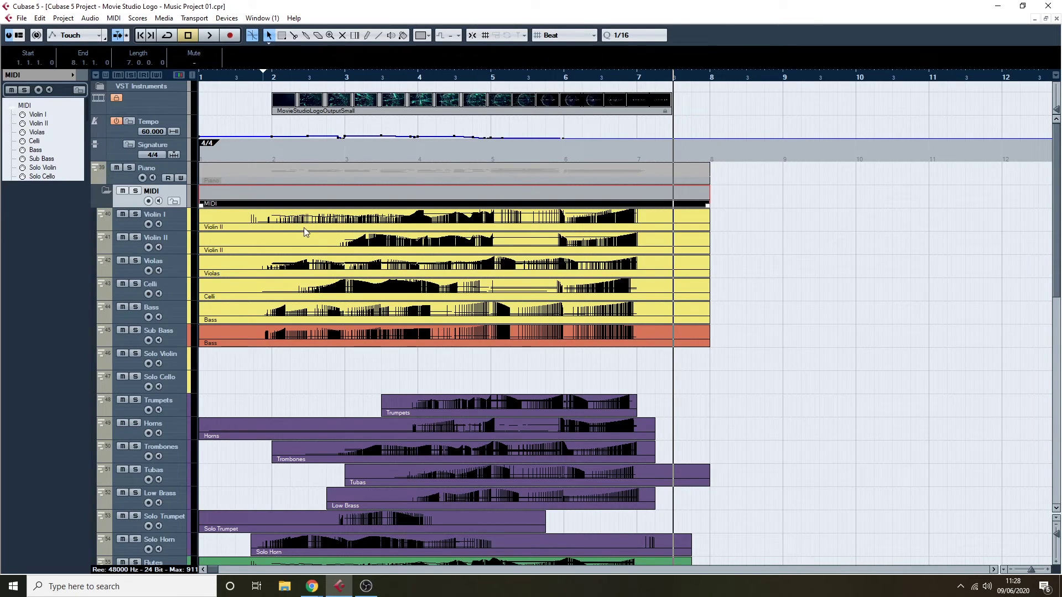
{"action": "scroll", "coordinate": [304, 231], "scroll_direction": "down", "scroll_amount": 8}
{"action": "scroll", "coordinate": [304, 231], "scroll_direction": "down", "scroll_amount": 2}
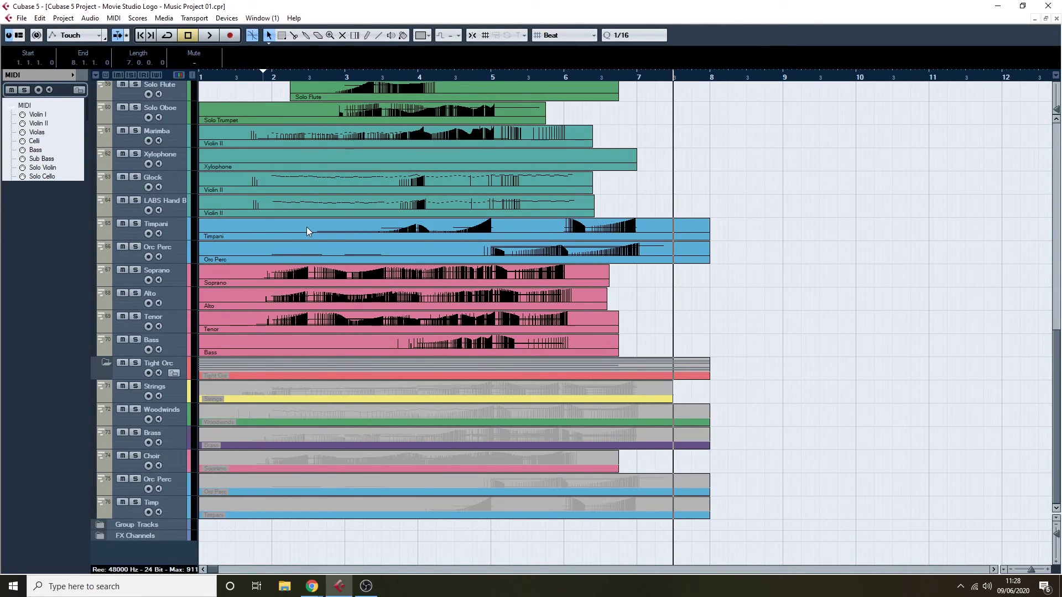
{"action": "scroll", "coordinate": [307, 229], "scroll_direction": "up", "scroll_amount": 10}
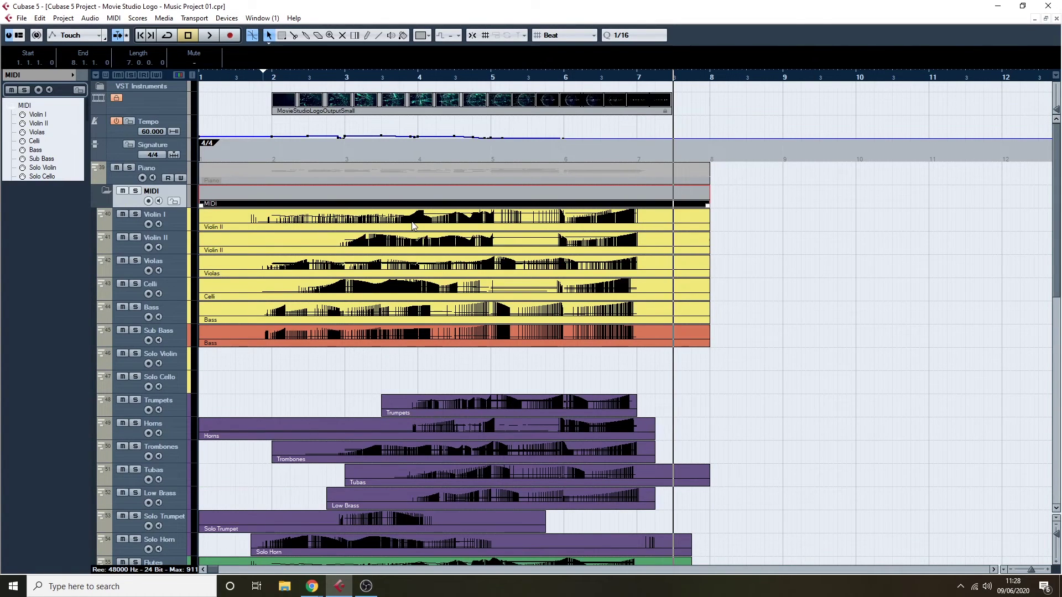
{"action": "scroll", "coordinate": [412, 226], "scroll_direction": "down", "scroll_amount": 10}
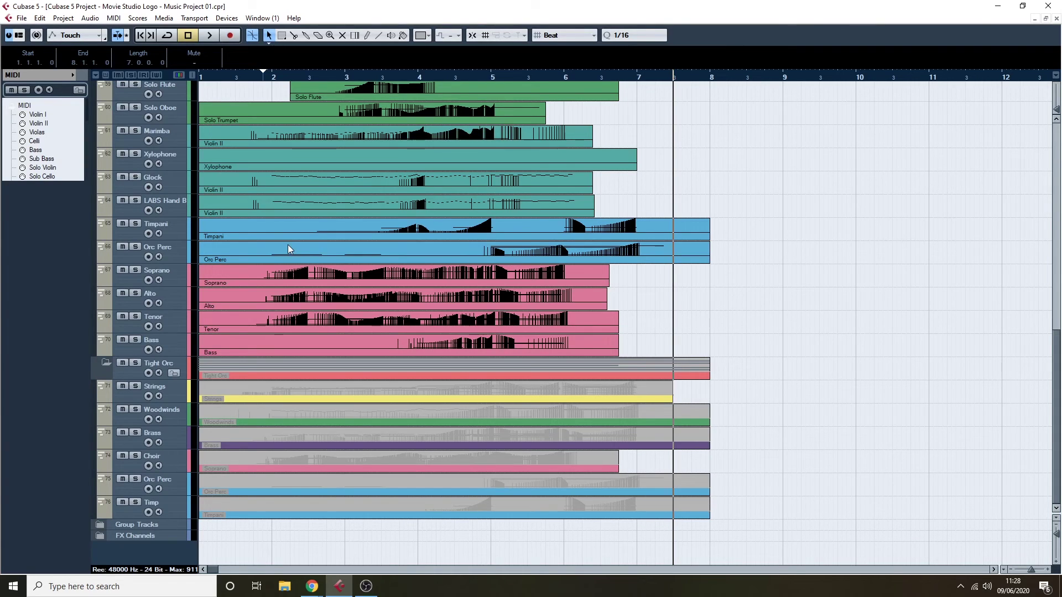
{"action": "scroll", "coordinate": [292, 248], "scroll_direction": "up", "scroll_amount": 5}
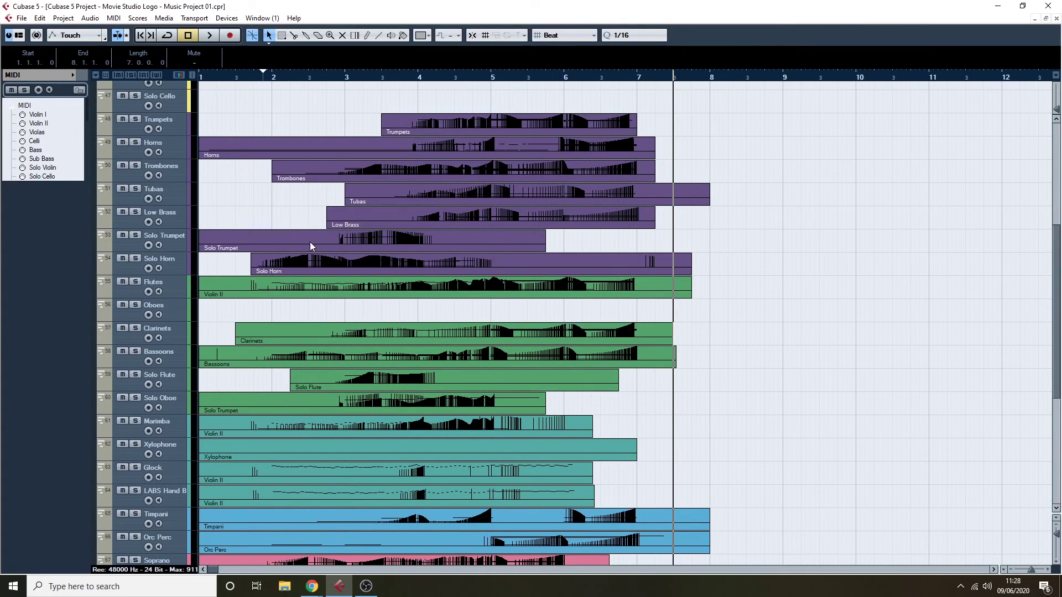
{"action": "scroll", "coordinate": [322, 175], "scroll_direction": "up", "scroll_amount": 2}
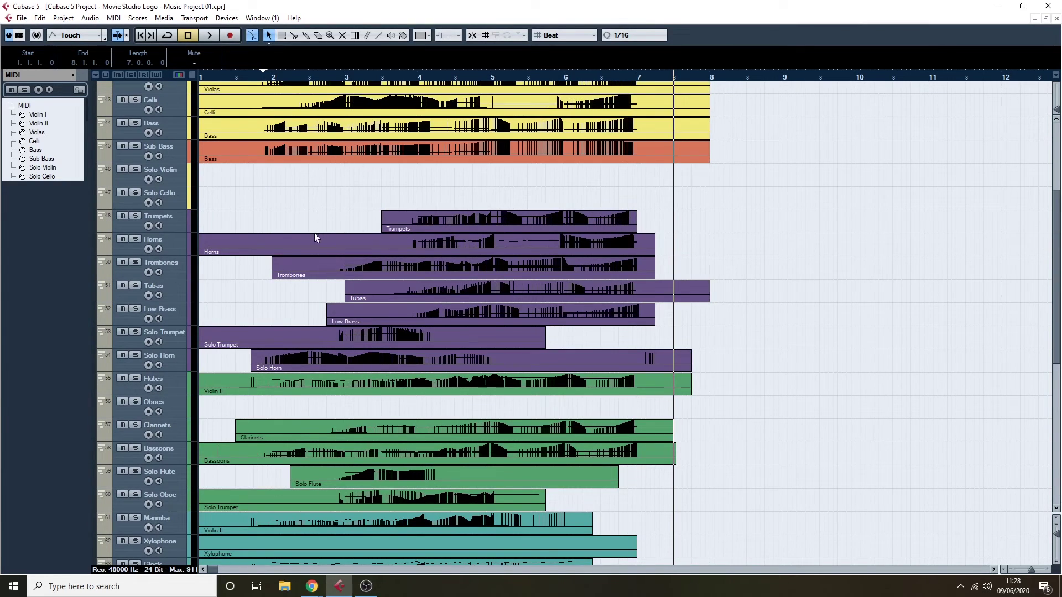
{"action": "scroll", "coordinate": [387, 252], "scroll_direction": "up", "scroll_amount": 4}
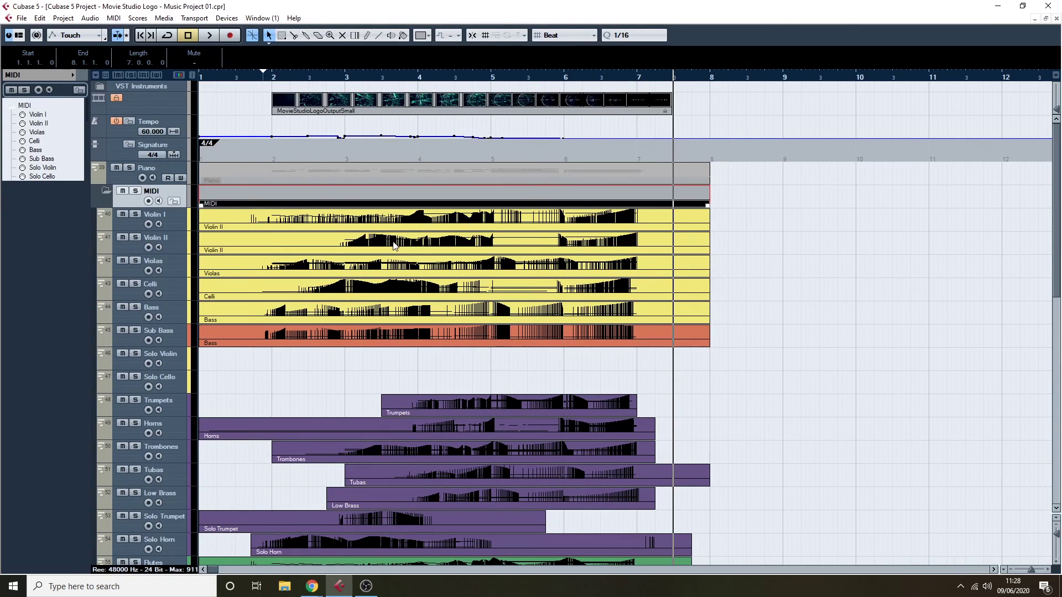
{"action": "scroll", "coordinate": [431, 227], "scroll_direction": "down", "scroll_amount": 6}
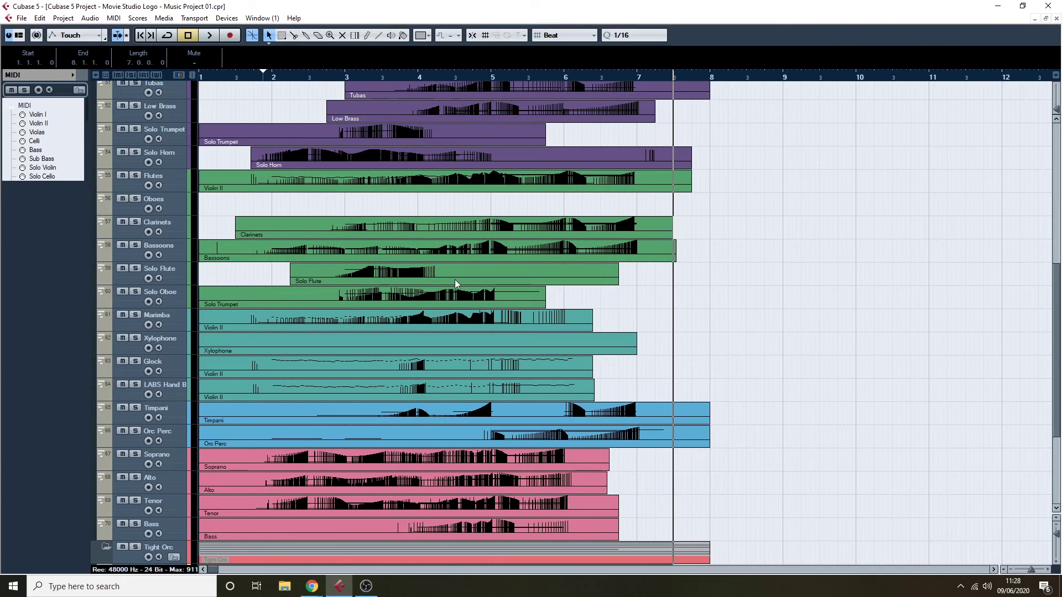
{"action": "scroll", "coordinate": [465, 195], "scroll_direction": "up", "scroll_amount": 10}
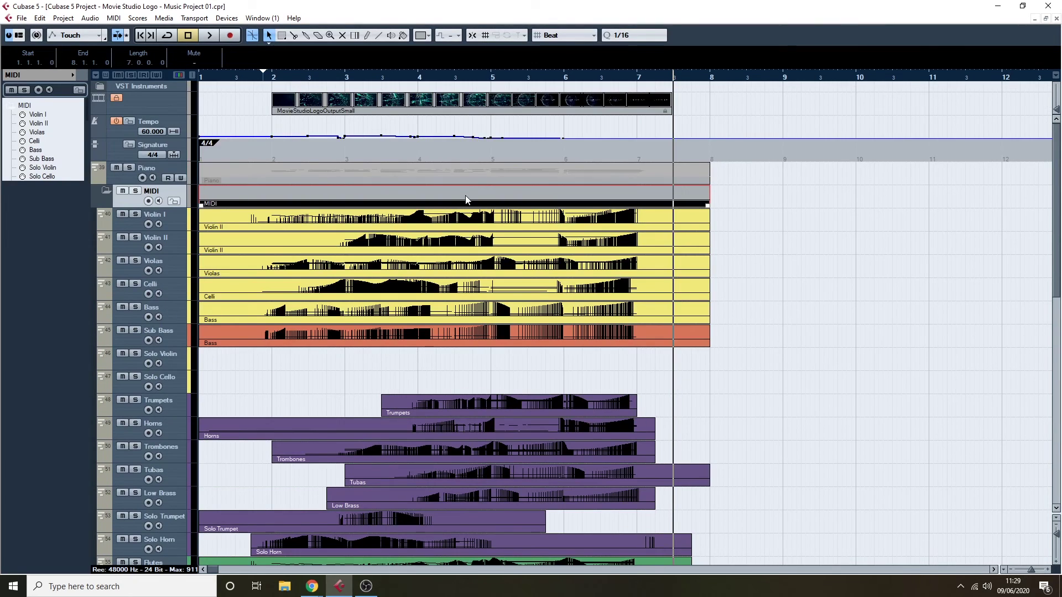
{"action": "scroll", "coordinate": [466, 198], "scroll_direction": "down", "scroll_amount": 10}
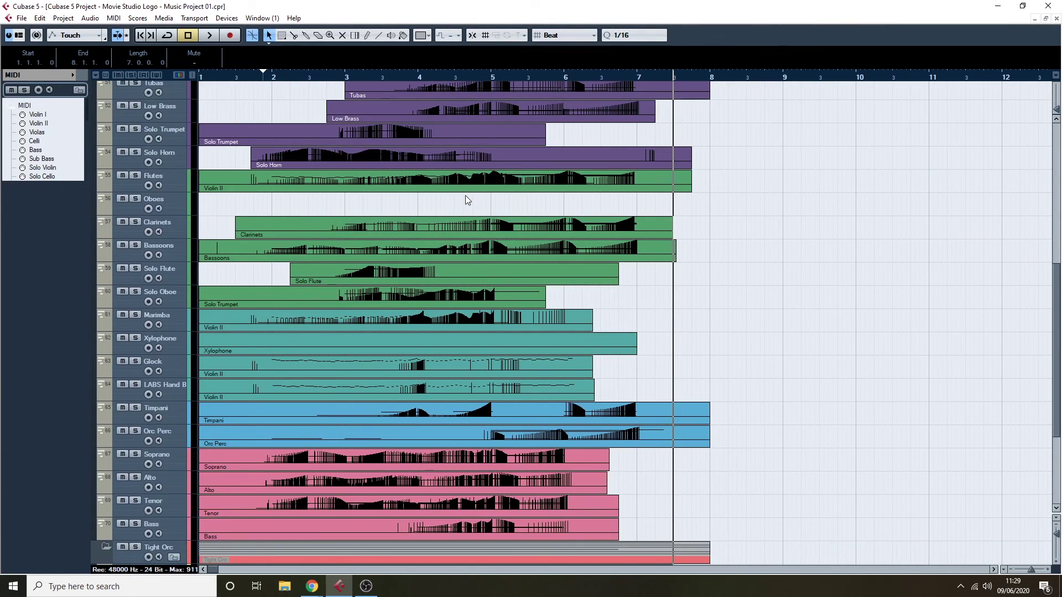
{"action": "scroll", "coordinate": [465, 194], "scroll_direction": "up", "scroll_amount": 10}
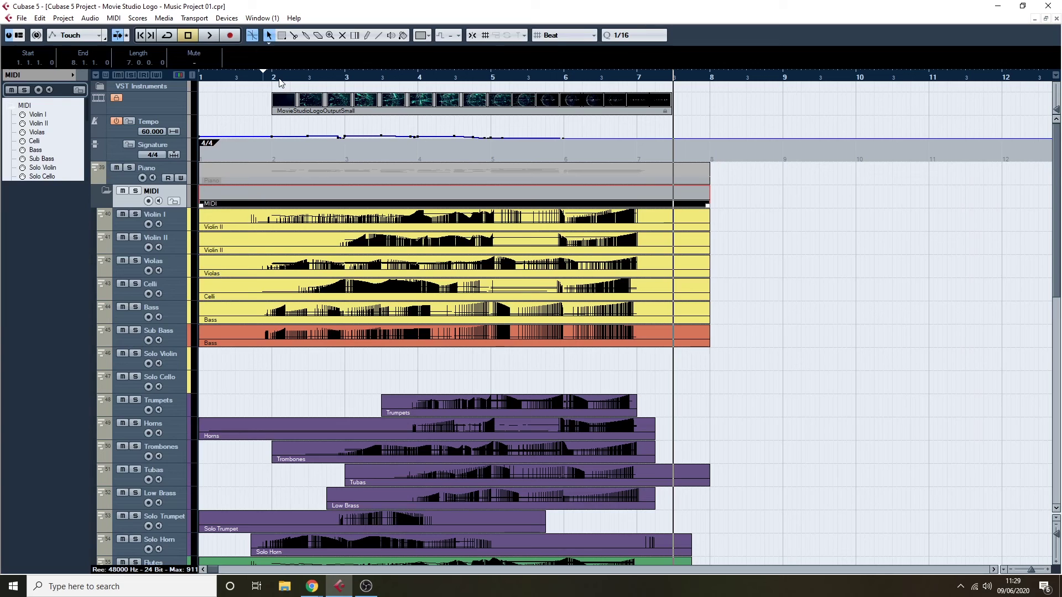
Review the whole track list again, comparing the full MIDI orchestration with the condensed Tight Orc tracks and ending at the video track
{"action": "scroll", "coordinate": [265, 155], "scroll_direction": "down", "scroll_amount": 7}
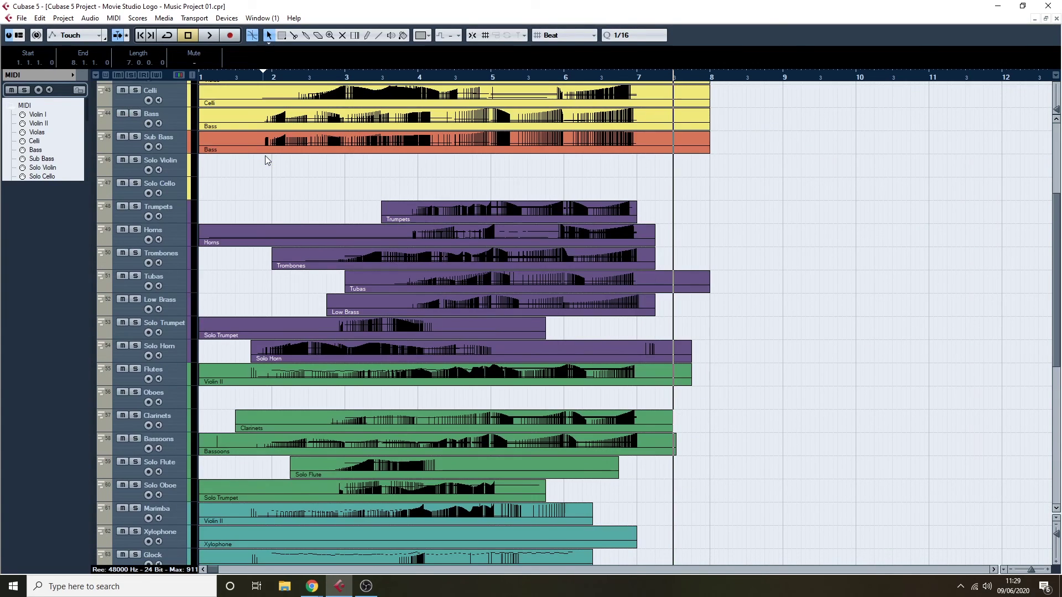
{"action": "scroll", "coordinate": [267, 148], "scroll_direction": "down", "scroll_amount": 4}
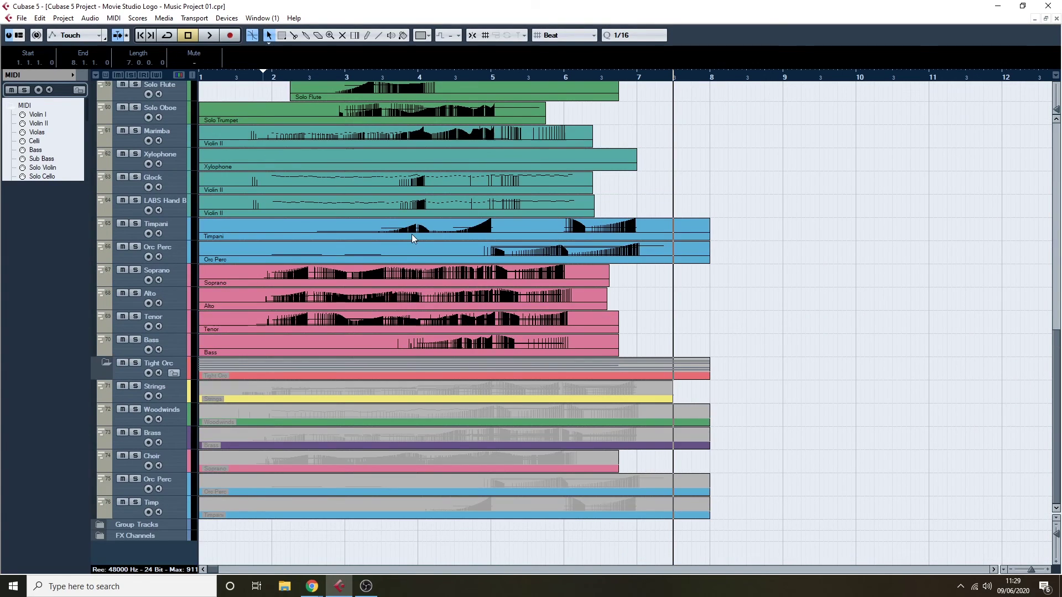
{"action": "scroll", "coordinate": [411, 234], "scroll_direction": "up", "scroll_amount": 11}
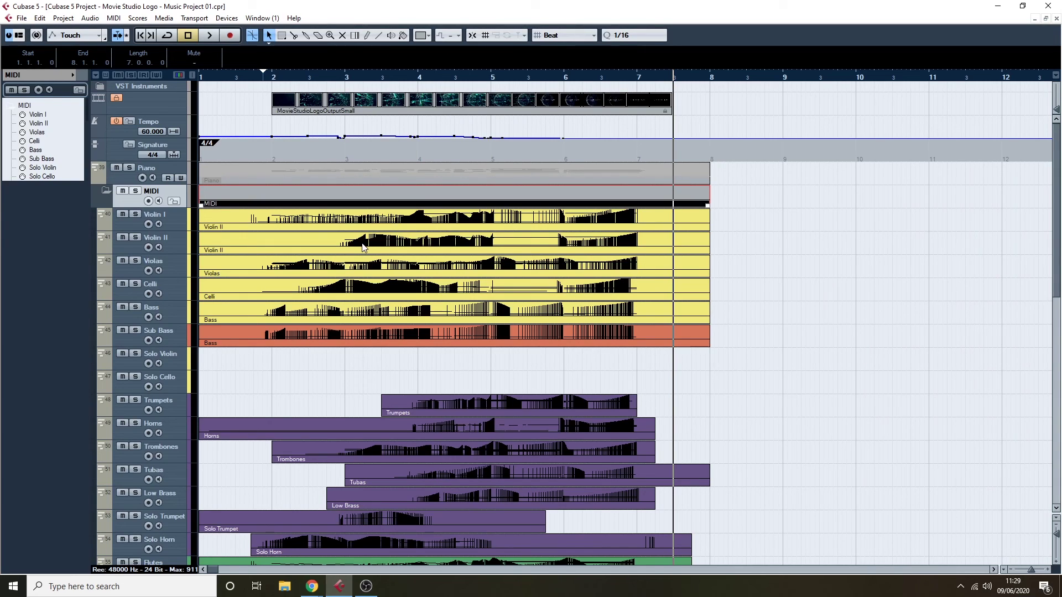
{"action": "scroll", "coordinate": [416, 334], "scroll_direction": "down", "scroll_amount": 5}
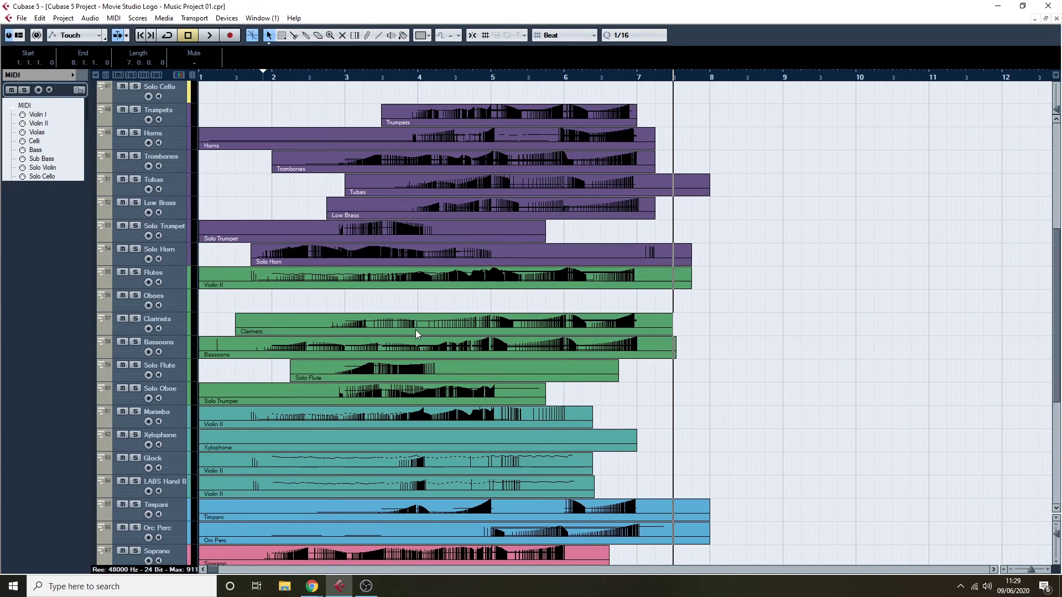
{"action": "scroll", "coordinate": [416, 330], "scroll_direction": "up", "scroll_amount": 5}
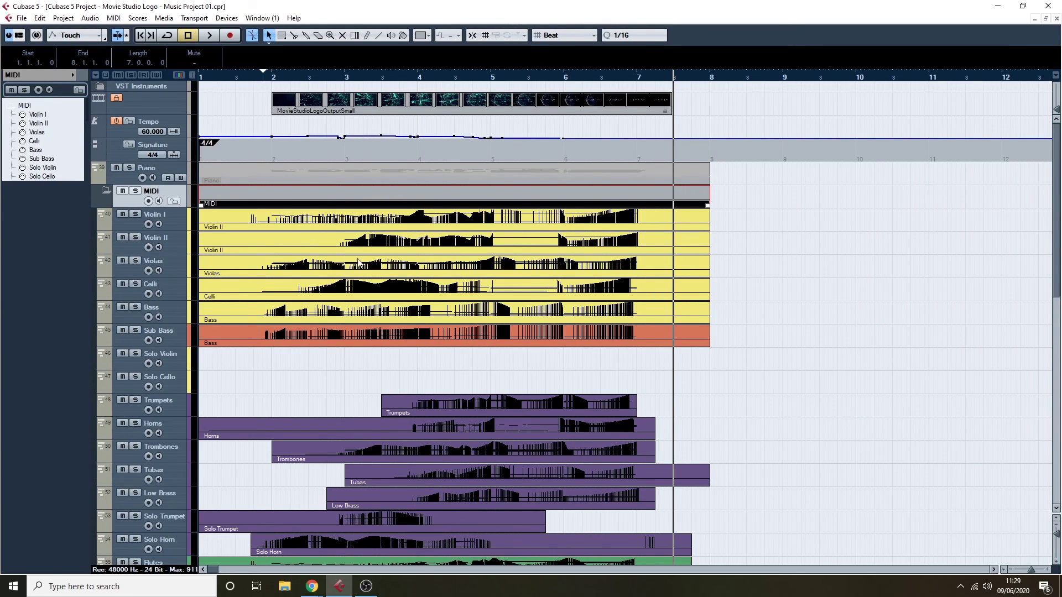
{"action": "scroll", "coordinate": [432, 462], "scroll_direction": "down", "scroll_amount": 4}
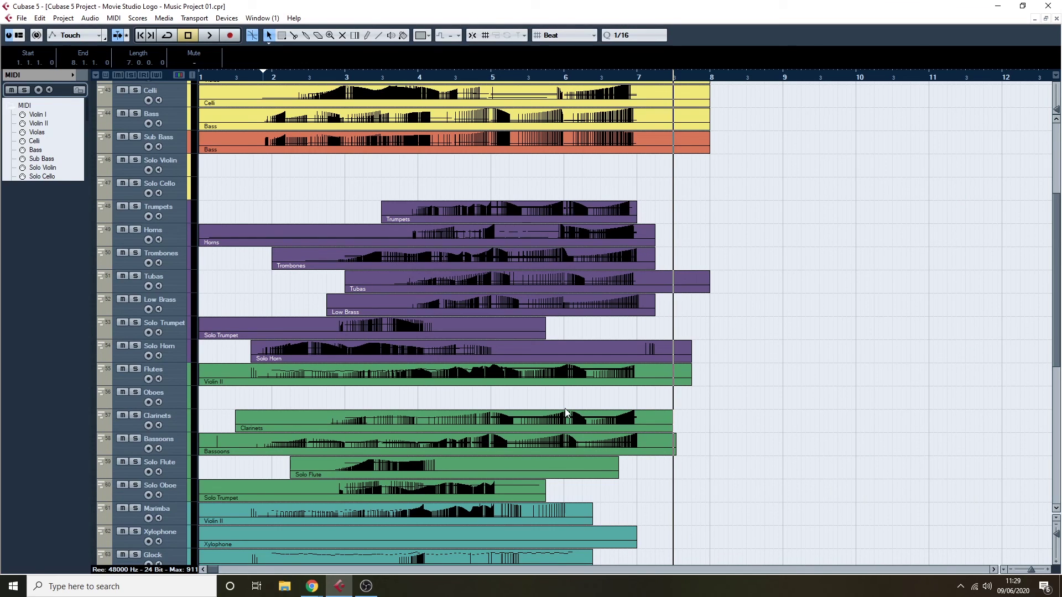
{"action": "scroll", "coordinate": [552, 384], "scroll_direction": "down", "scroll_amount": 6}
{"action": "scroll", "coordinate": [552, 383], "scroll_direction": "up", "scroll_amount": 12}
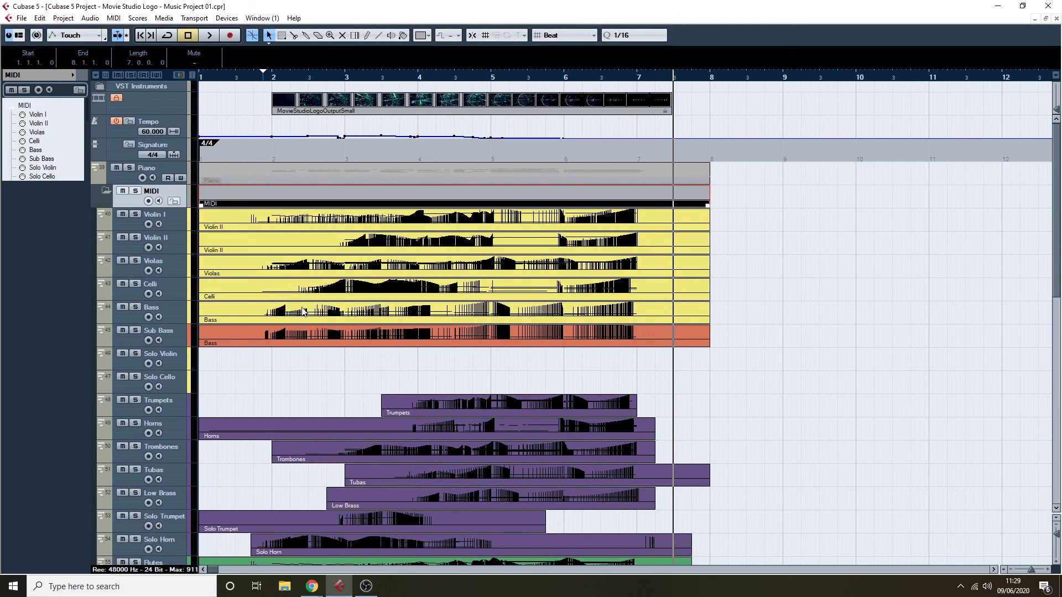
{"action": "scroll", "coordinate": [601, 331], "scroll_direction": "down", "scroll_amount": 5}
{"action": "scroll", "coordinate": [602, 331], "scroll_direction": "down", "scroll_amount": 5}
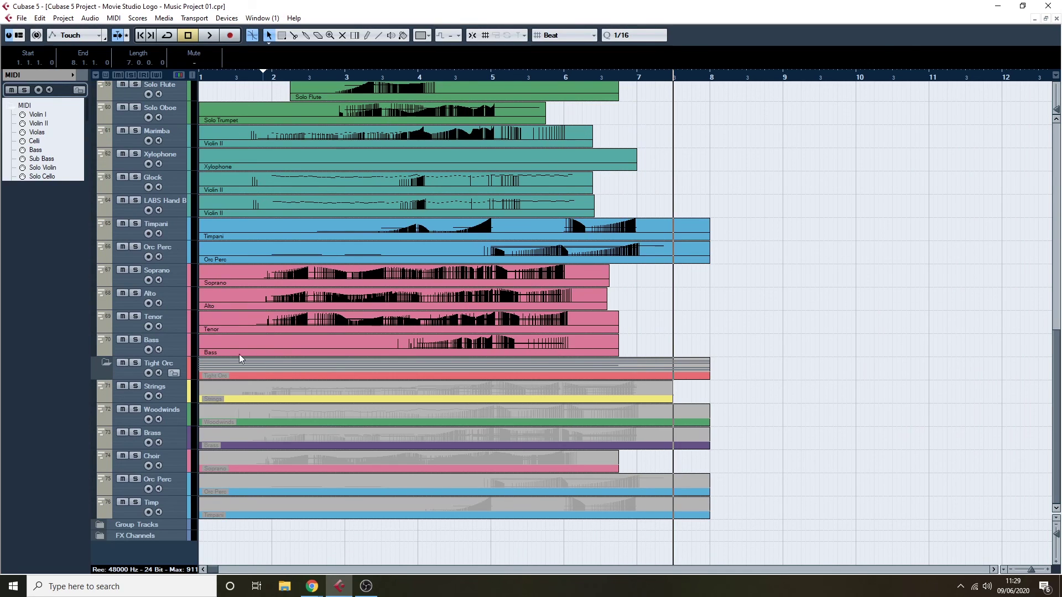
{"action": "scroll", "coordinate": [635, 351], "scroll_direction": "up", "scroll_amount": 10}
{"action": "scroll", "coordinate": [635, 351], "scroll_direction": "down", "scroll_amount": 8}
{"action": "scroll", "coordinate": [636, 353], "scroll_direction": "down", "scroll_amount": 3}
{"action": "scroll", "coordinate": [636, 353], "scroll_direction": "up", "scroll_amount": 10}
{"action": "scroll", "coordinate": [635, 353], "scroll_direction": "down", "scroll_amount": 10}
{"action": "scroll", "coordinate": [636, 355], "scroll_direction": "up", "scroll_amount": 10}
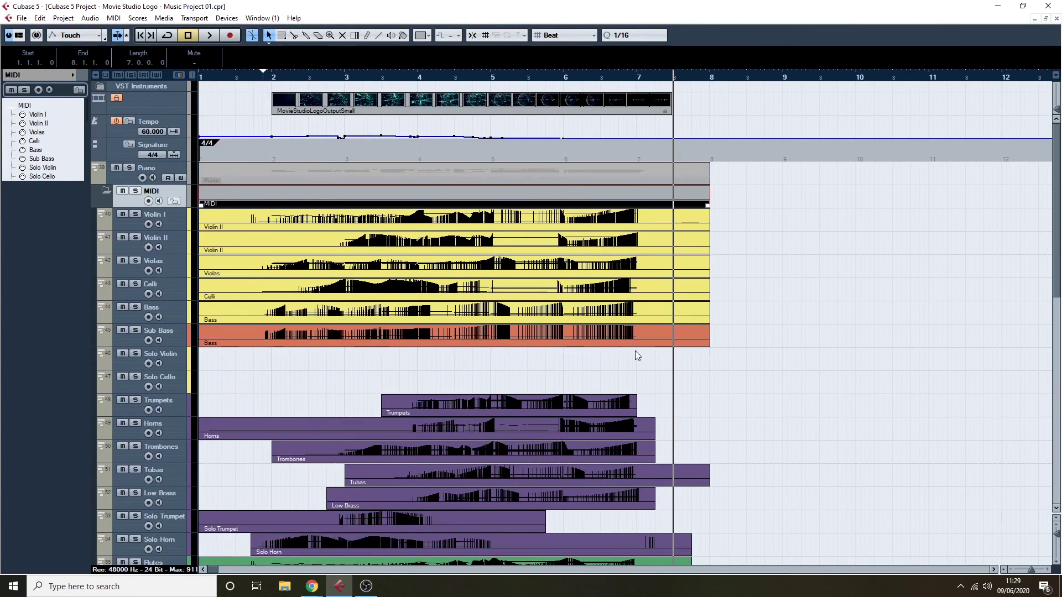